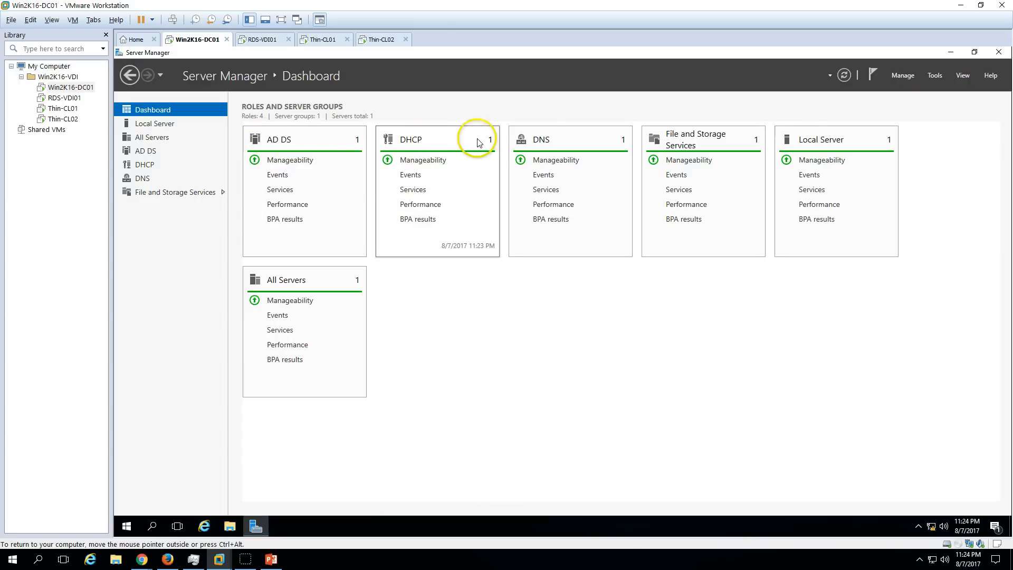
On Win2K16-DC01, glance at Local Server, then launch DHCP from Server Manager's Tools menu.
{"action": "left_click", "coordinate": [174, 125]}
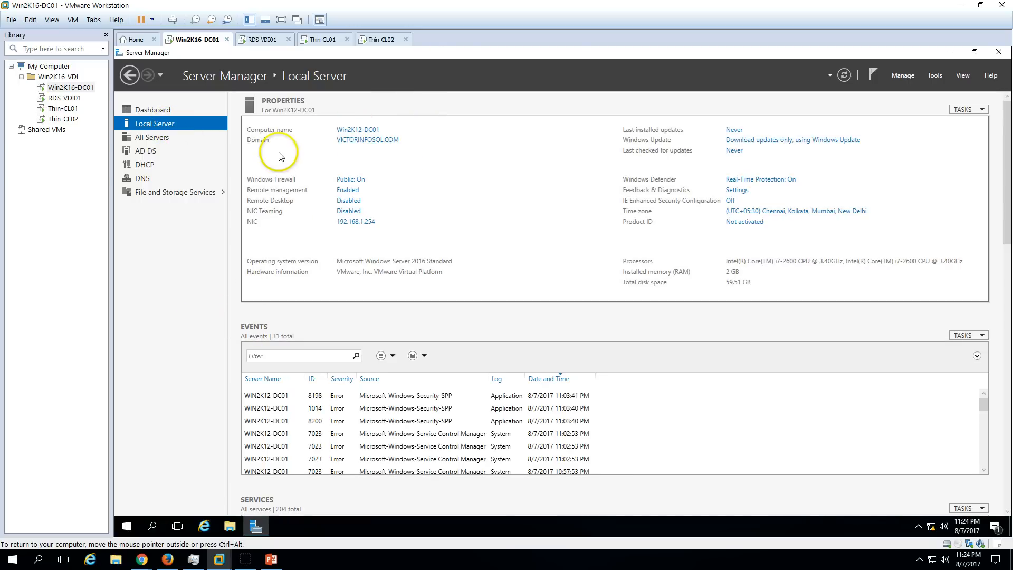
{"action": "left_click", "coordinate": [168, 110]}
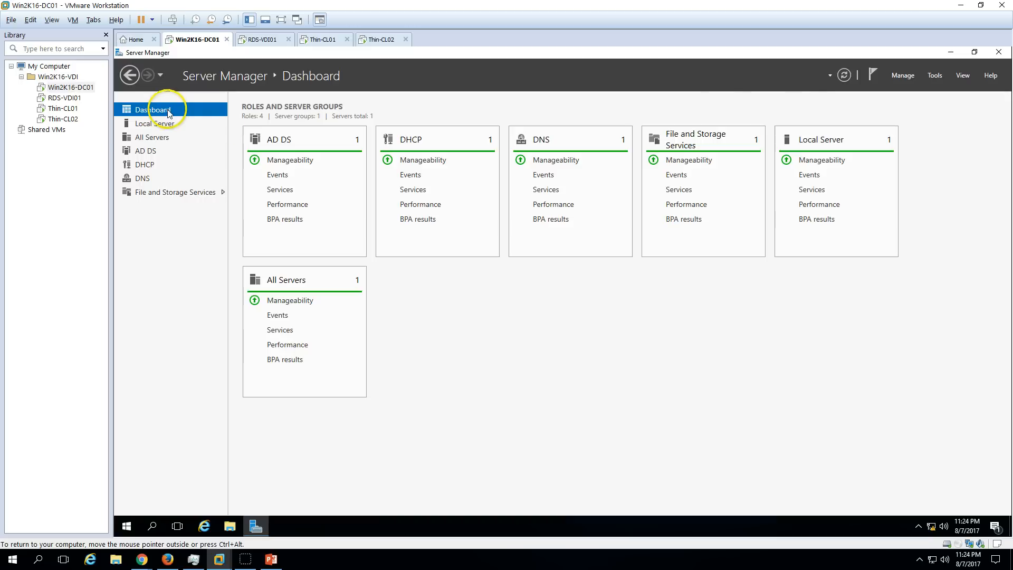
{"action": "left_click", "coordinate": [938, 78]}
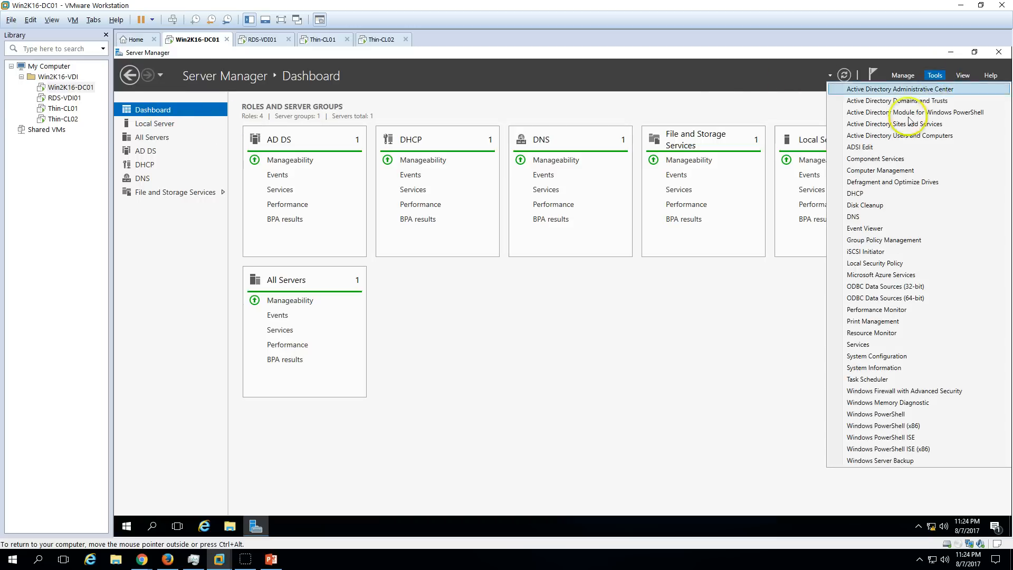
{"action": "left_click", "coordinate": [864, 197]}
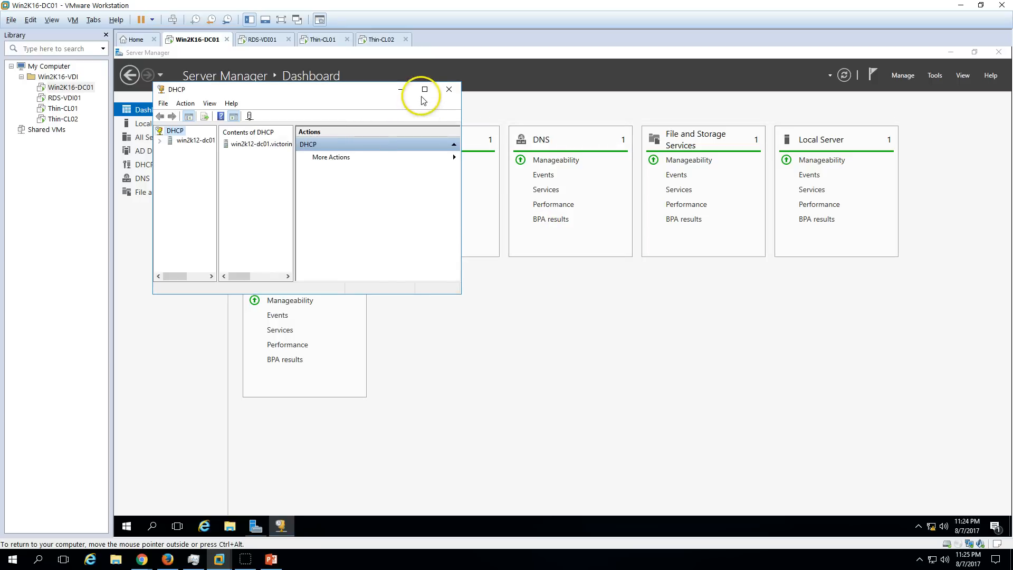
Maximize the DHCP console, expand the server's IPv4 scope and widen the tree pane.
{"action": "left_click", "coordinate": [424, 89]}
{"action": "left_click", "coordinate": [138, 101]}
{"action": "left_click", "coordinate": [120, 102]}
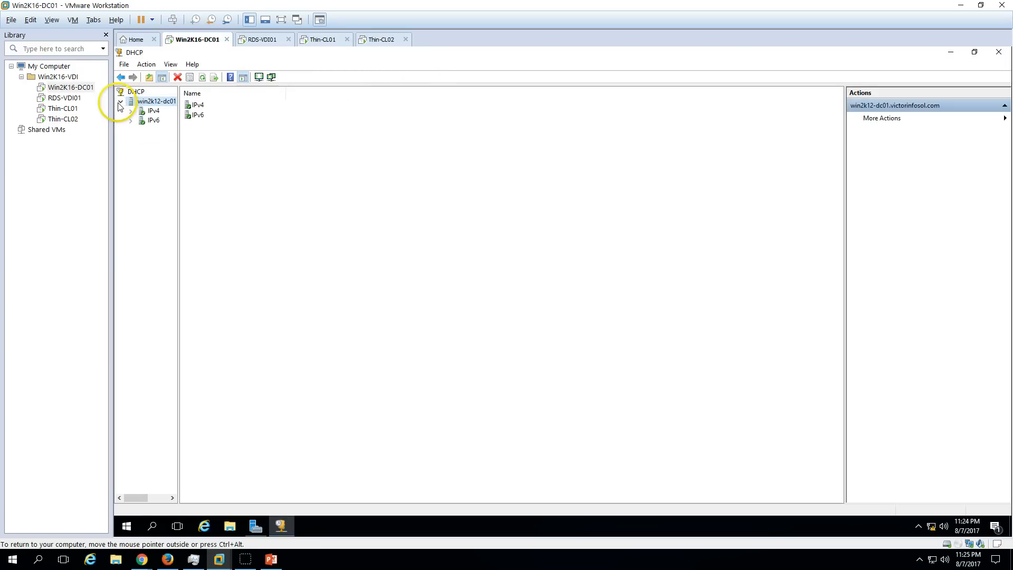
{"action": "left_click", "coordinate": [131, 111]}
{"action": "left_click", "coordinate": [141, 121]}
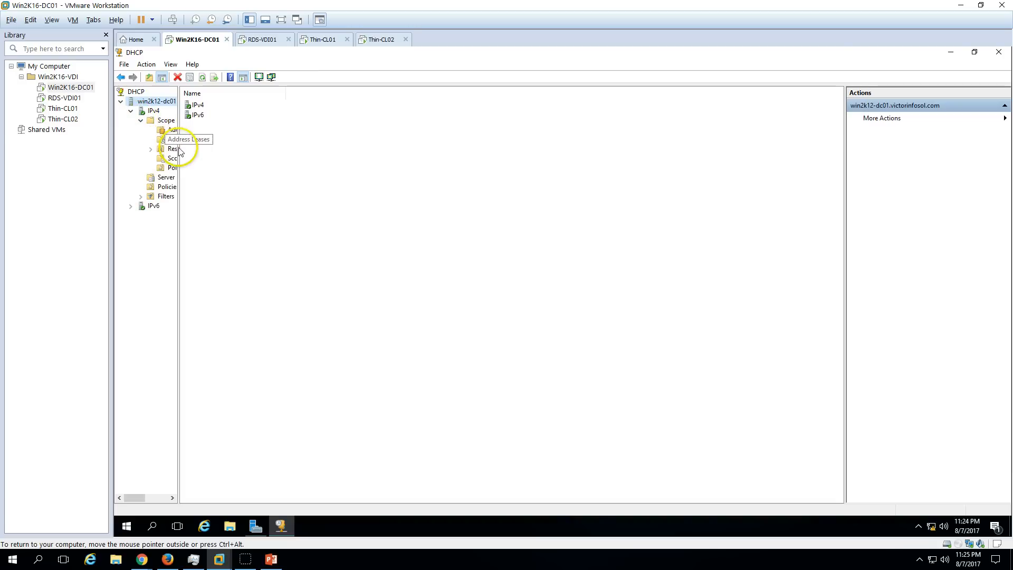
{"action": "left_click_drag", "start_coordinate": [179, 155], "coordinate": [254, 158]}
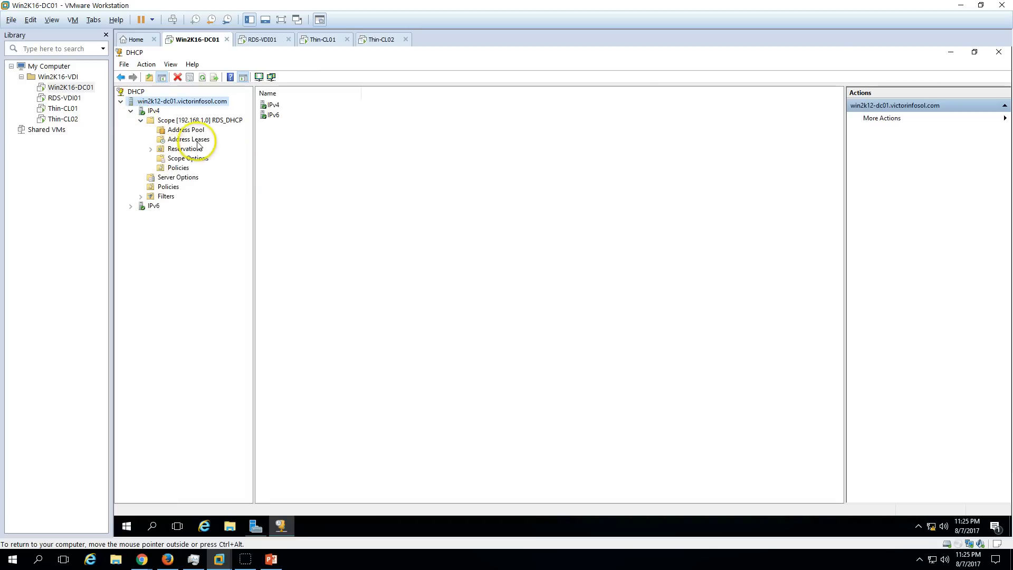
Check the scope's address pool range 192.168.1.151–192.168.1.160.
{"action": "left_click", "coordinate": [193, 141]}
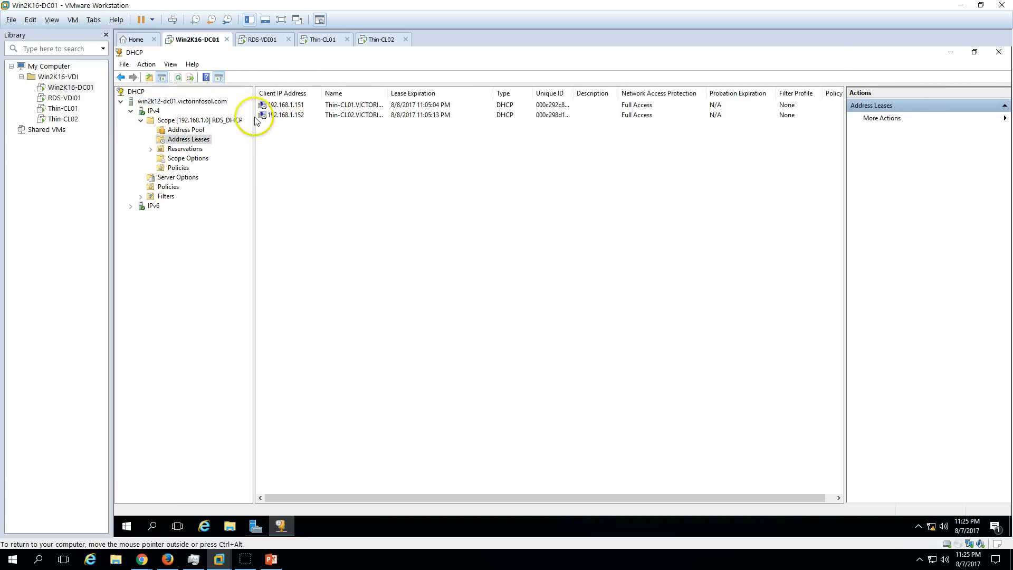
{"action": "left_click", "coordinate": [185, 130]}
{"action": "left_click", "coordinate": [361, 105]}
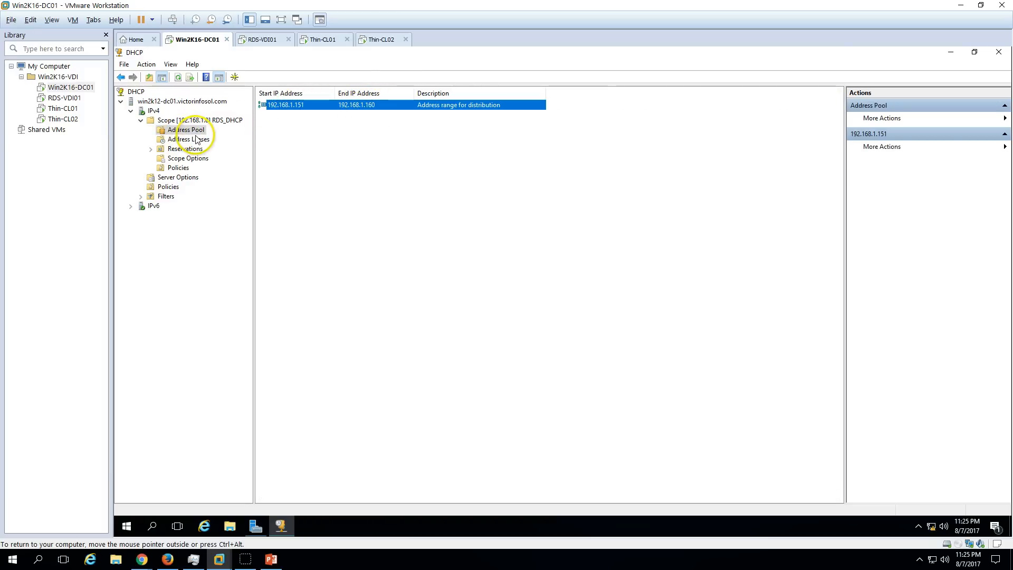
Show the Thin-CL01 (192.168.1.151) and Thin-CL02 (192.168.1.152) leases, widening the Name column.
{"action": "left_click", "coordinate": [188, 140]}
{"action": "left_click", "coordinate": [291, 105]}
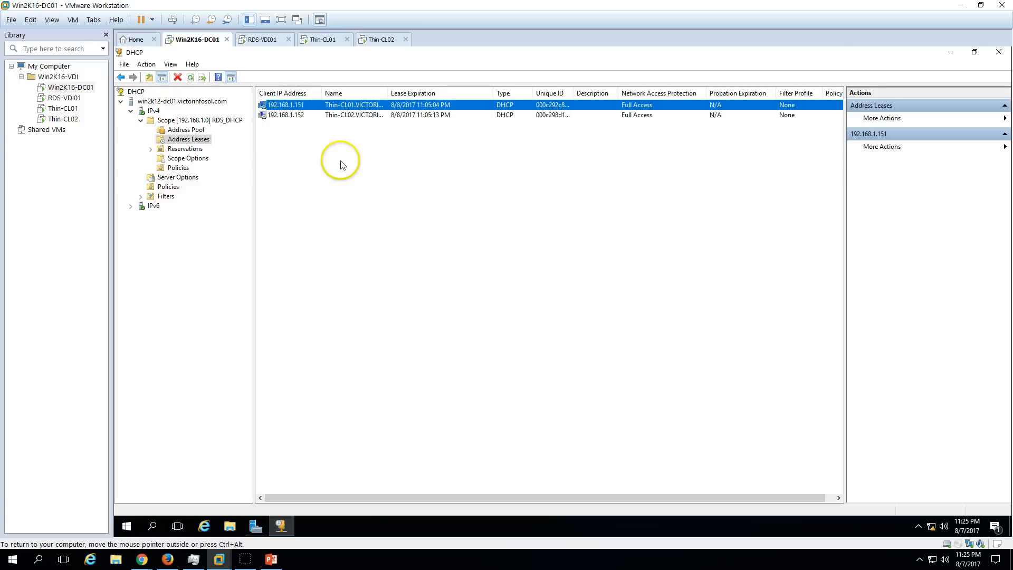
{"action": "left_click", "coordinate": [355, 116]}
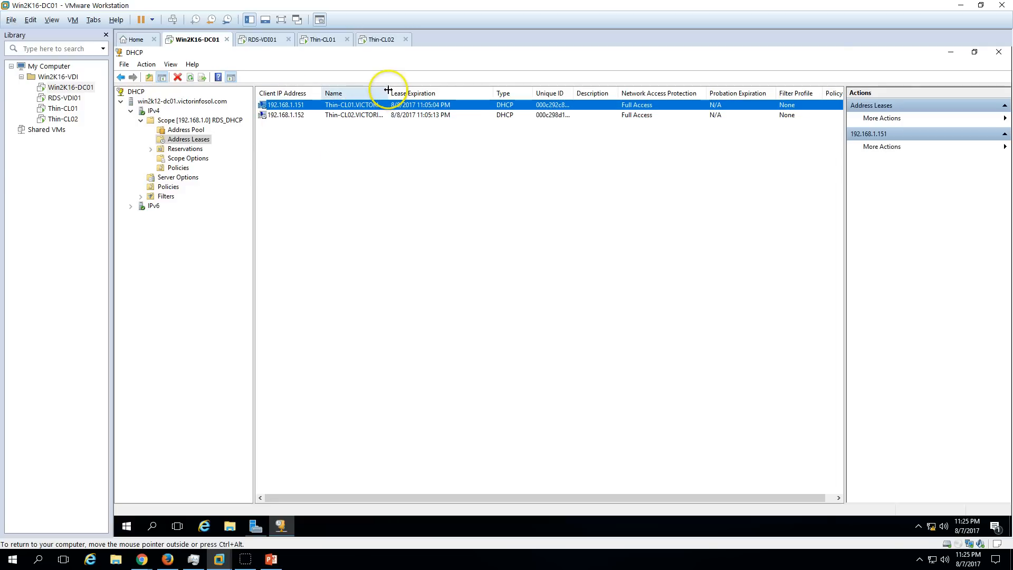
{"action": "double_click", "coordinate": [385, 94]}
{"action": "left_click", "coordinate": [339, 162]}
{"action": "left_click_drag", "start_coordinate": [322, 94], "coordinate": [306, 93]}
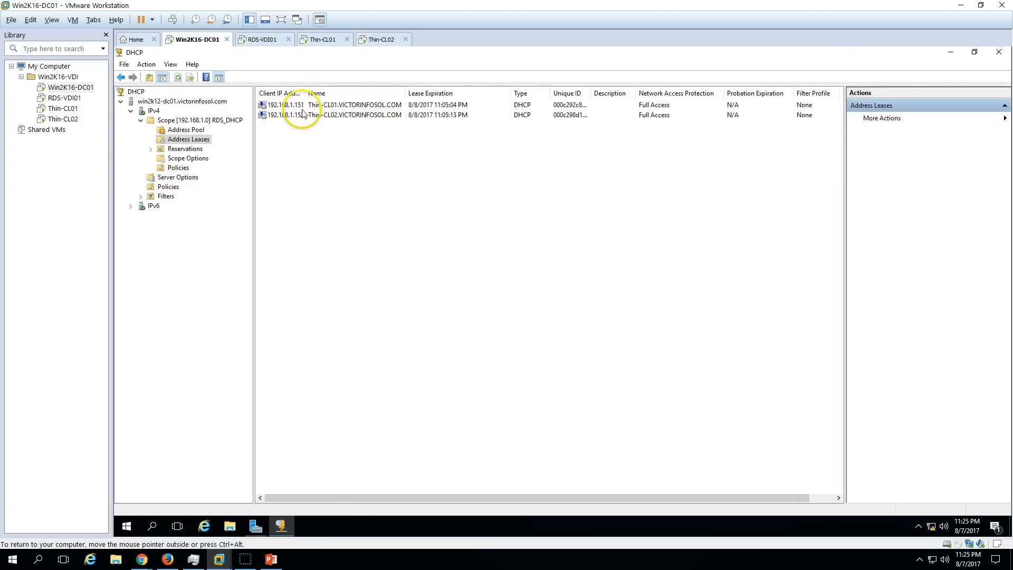
{"action": "left_click", "coordinate": [305, 105]}
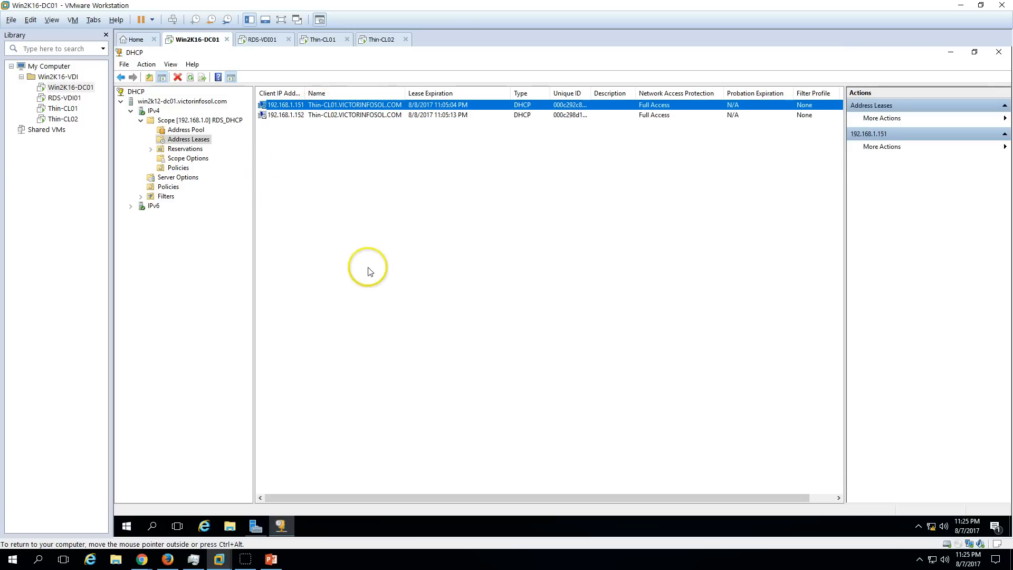
Cycle through the Thin-CL01, Thin-CL02 and RDS-VDI01 tabs, briefly showing the demo-environment slide.
{"action": "left_click", "coordinate": [321, 40]}
{"action": "left_click", "coordinate": [391, 41]}
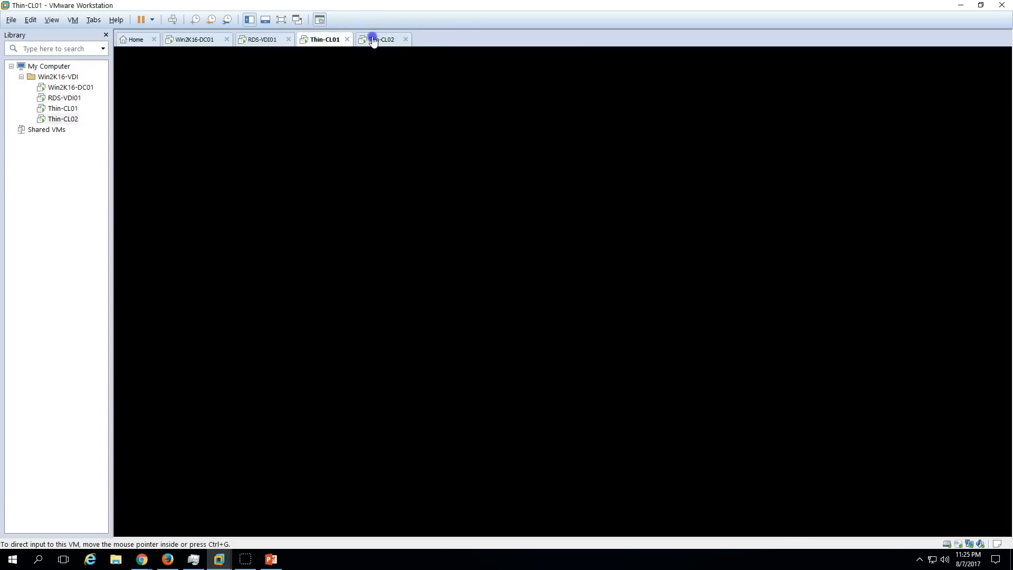
{"action": "left_click", "coordinate": [258, 41]}
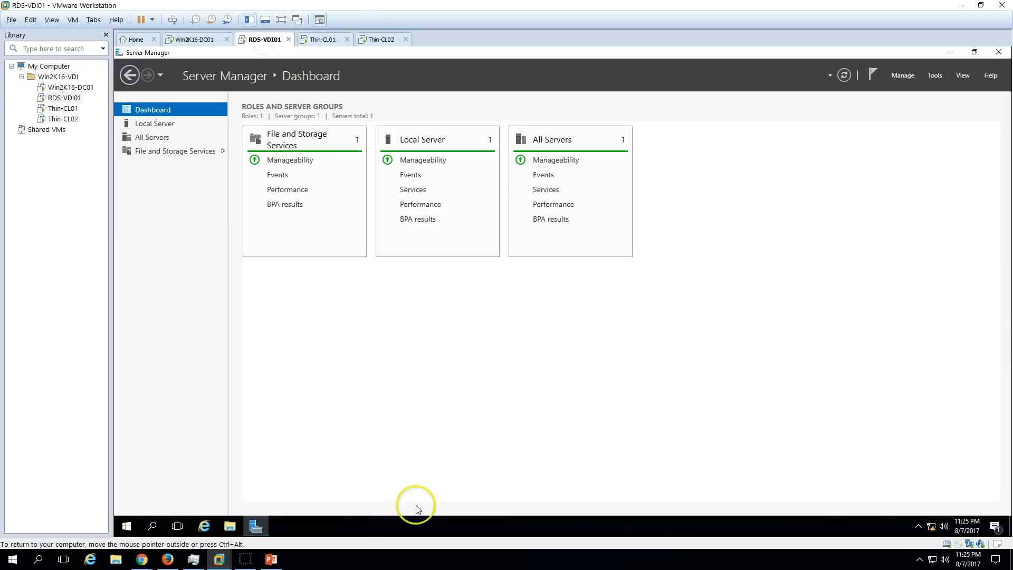
{"action": "left_click", "coordinate": [270, 558]}
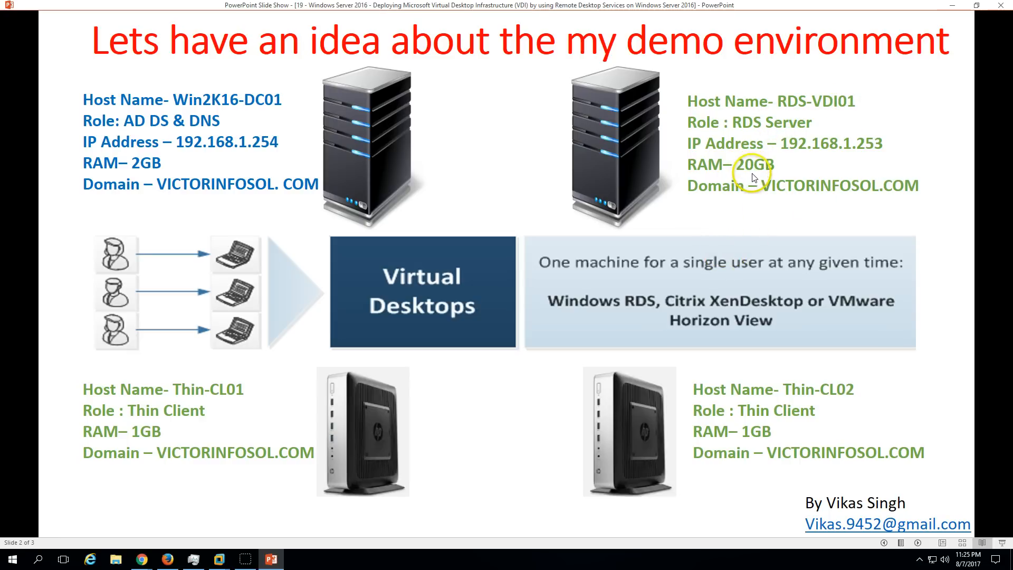
{"action": "left_click", "coordinate": [272, 558]}
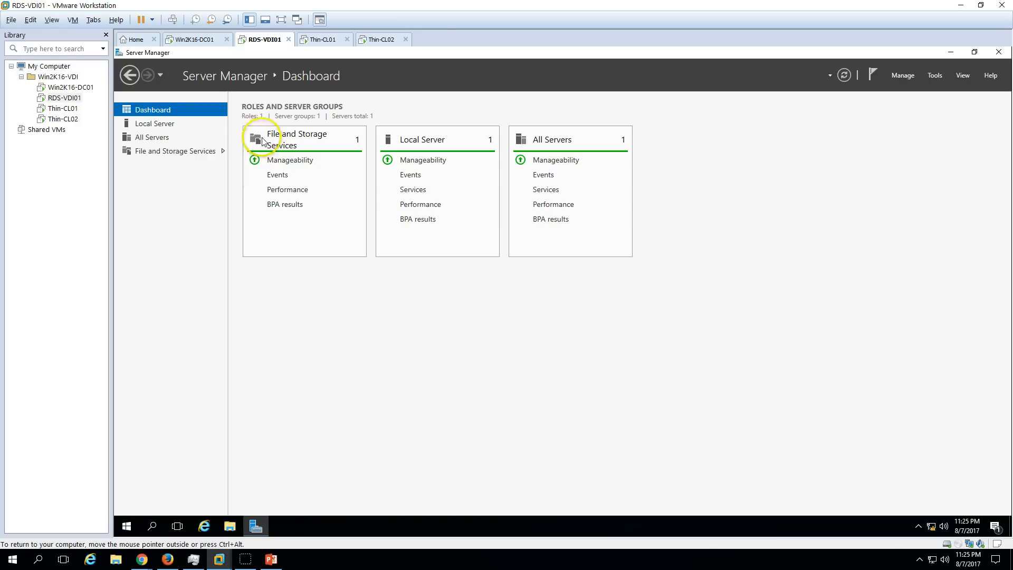
Review RDS-VDI01's Local Server properties and OSDisk (C:) space, then revisit the demo slide.
{"action": "left_click", "coordinate": [154, 124]}
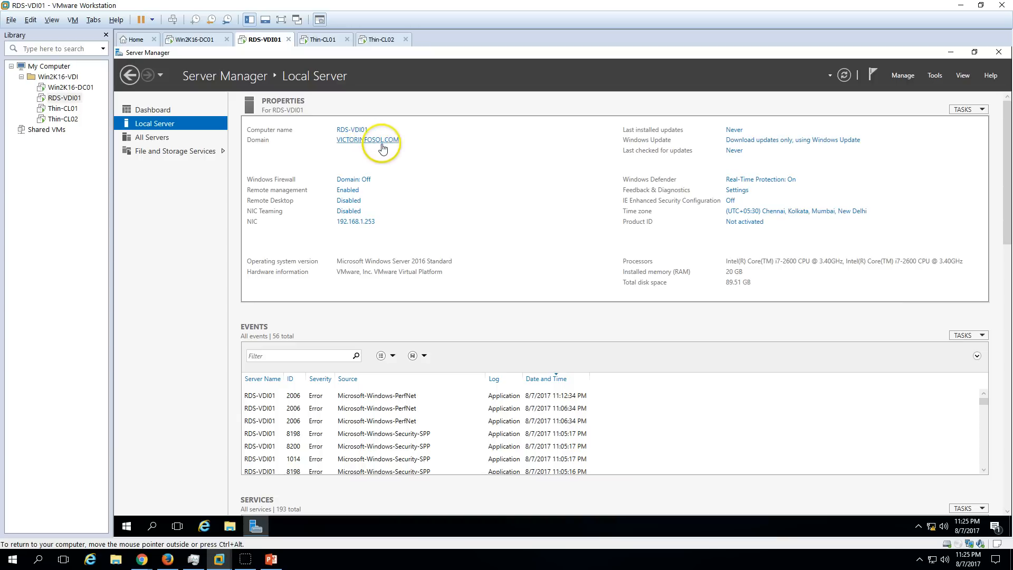
{"action": "left_click", "coordinate": [143, 110]}
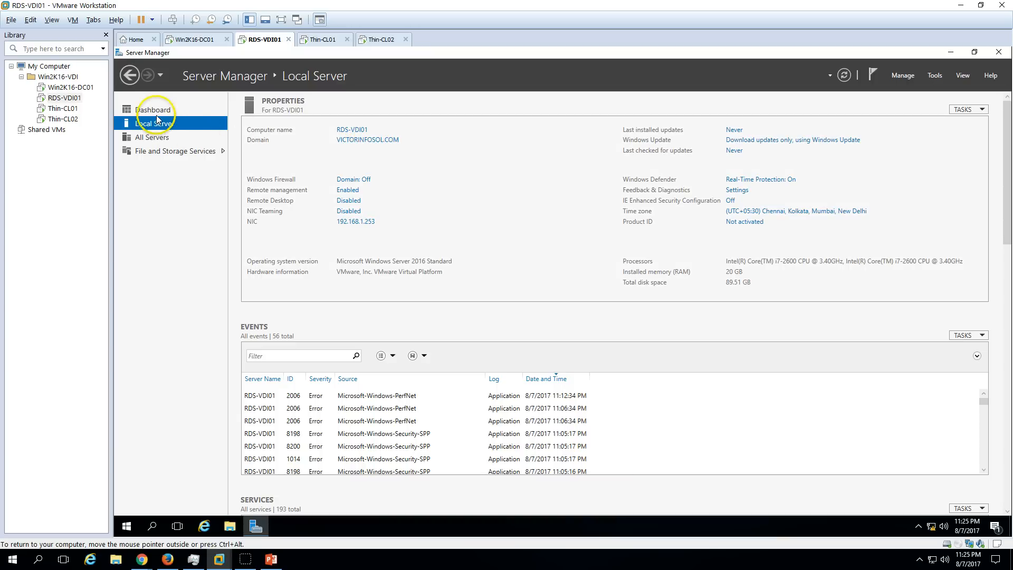
{"action": "left_click", "coordinate": [230, 535]}
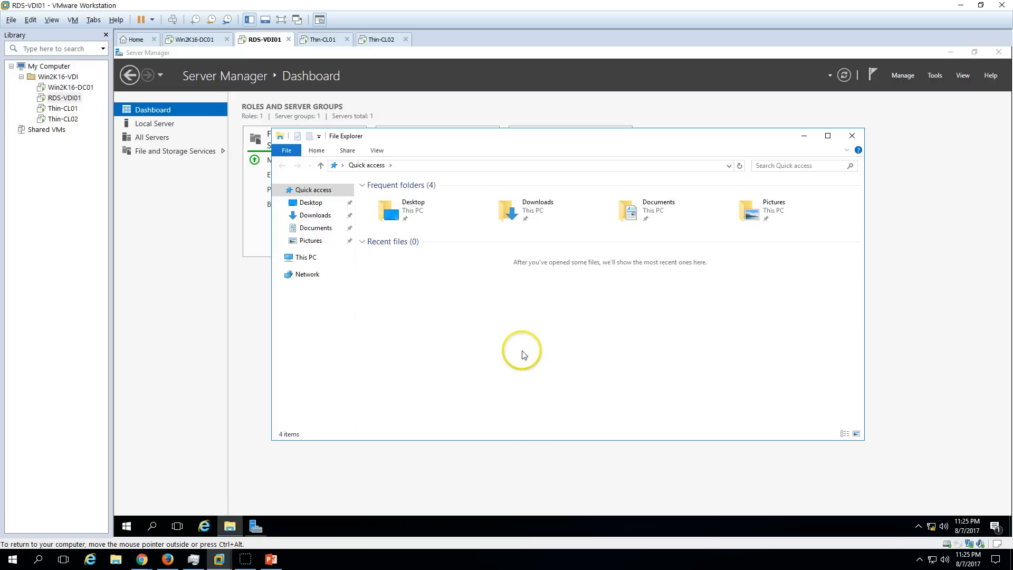
{"action": "left_click", "coordinate": [305, 257]}
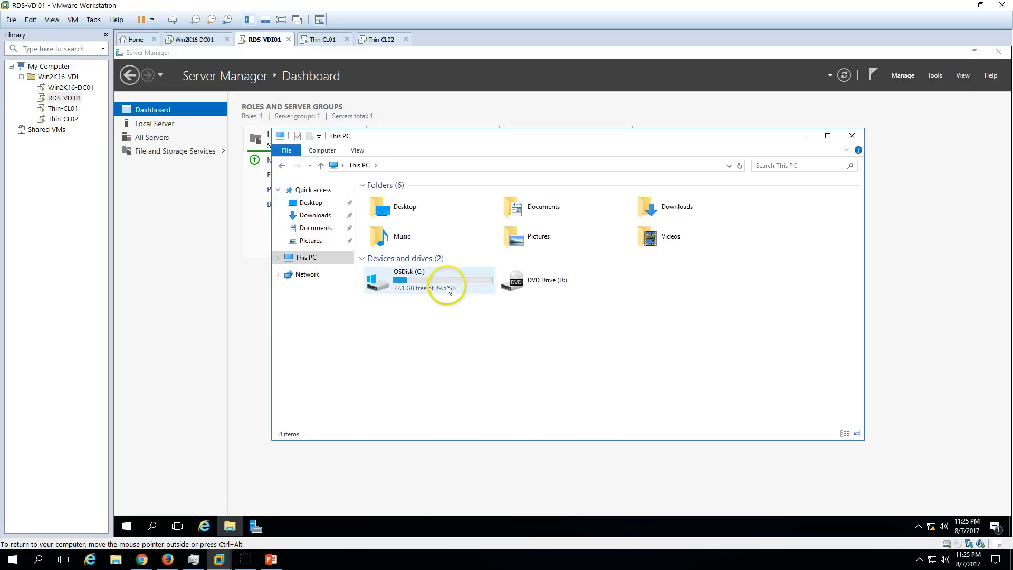
{"action": "left_click", "coordinate": [448, 293]}
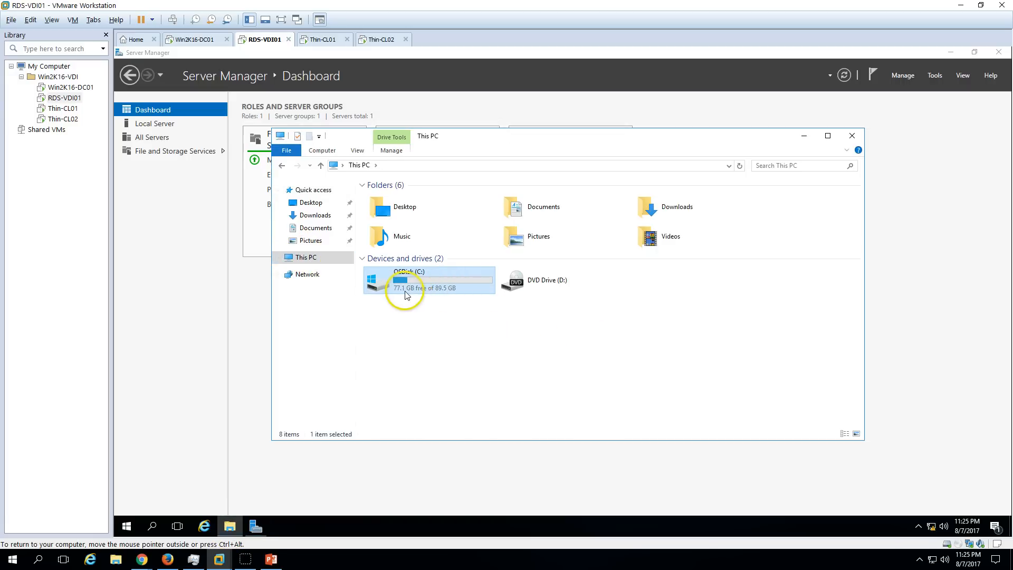
{"action": "left_click", "coordinate": [269, 559]}
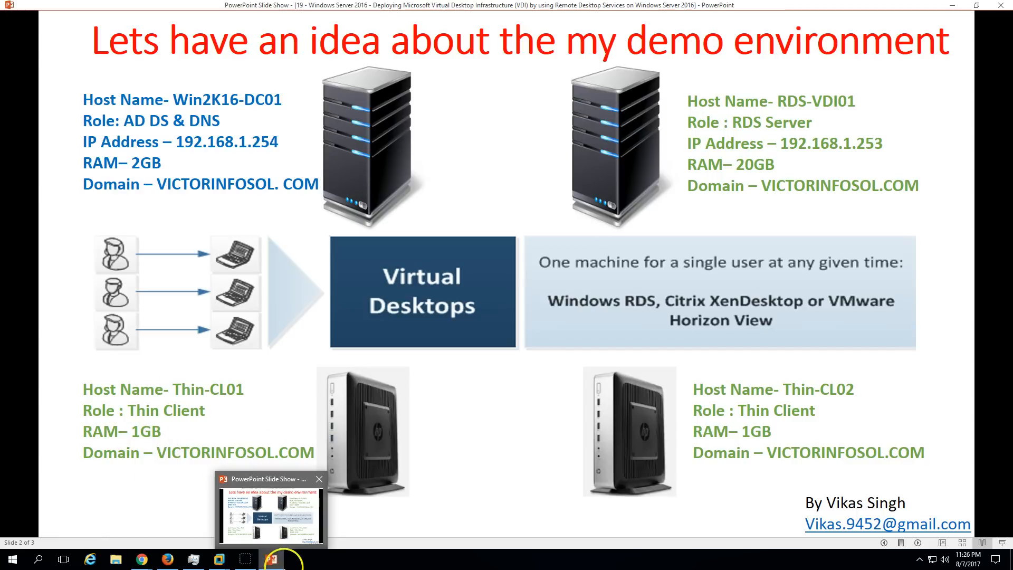
{"action": "left_click", "coordinate": [272, 560]}
Show Thin-CL01's system properties from the Start menu's Computer entry.
{"action": "left_click", "coordinate": [323, 39]}
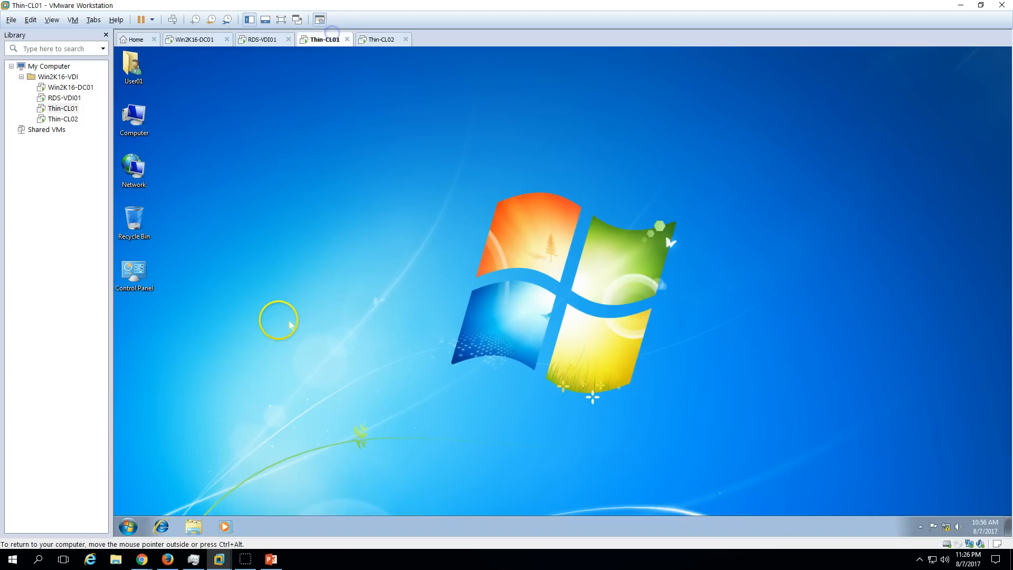
{"action": "left_click", "coordinate": [131, 526]}
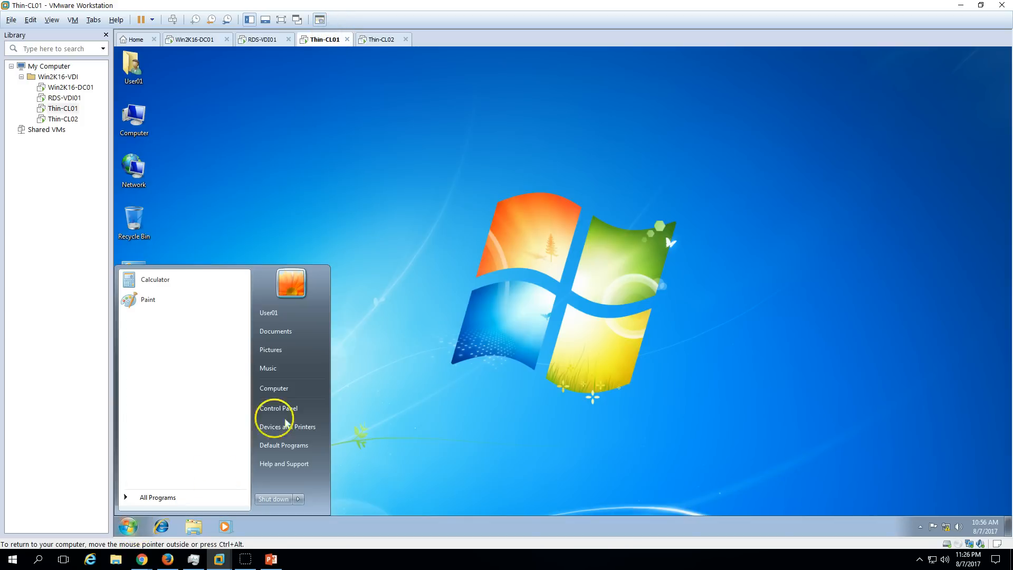
{"action": "right_click", "coordinate": [282, 388]}
{"action": "left_click", "coordinate": [338, 480]}
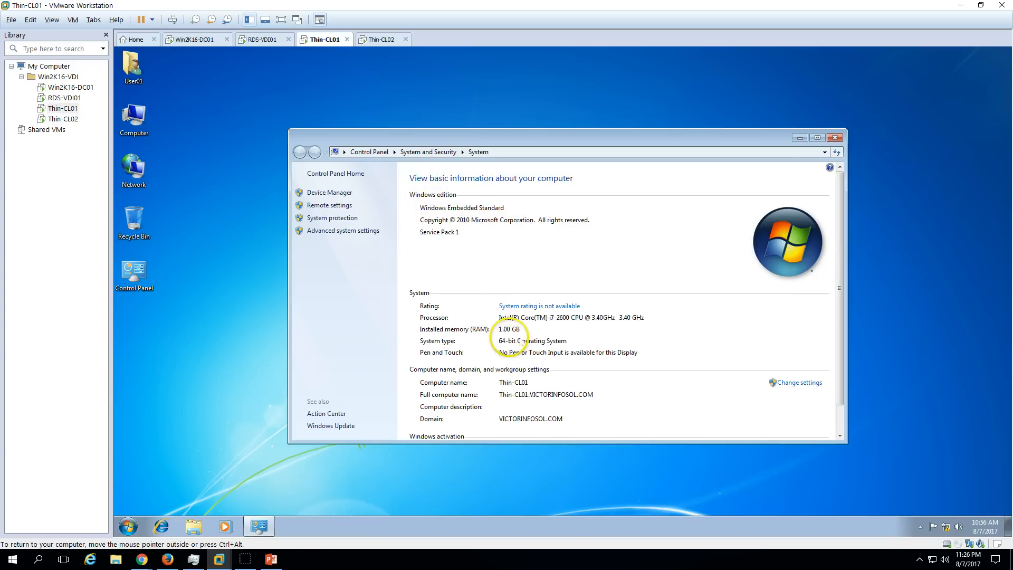
Inspect Thin-CL01's ThinClient (C:) drive properties, then close them and the Computer window.
{"action": "right_click", "coordinate": [139, 125]}
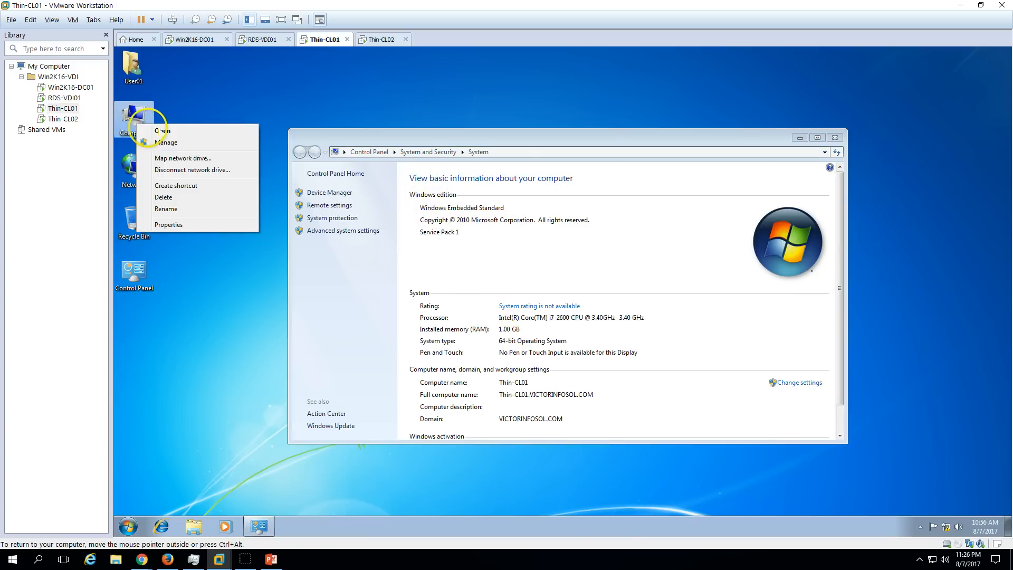
{"action": "left_click", "coordinate": [159, 131]}
{"action": "left_click", "coordinate": [275, 126]}
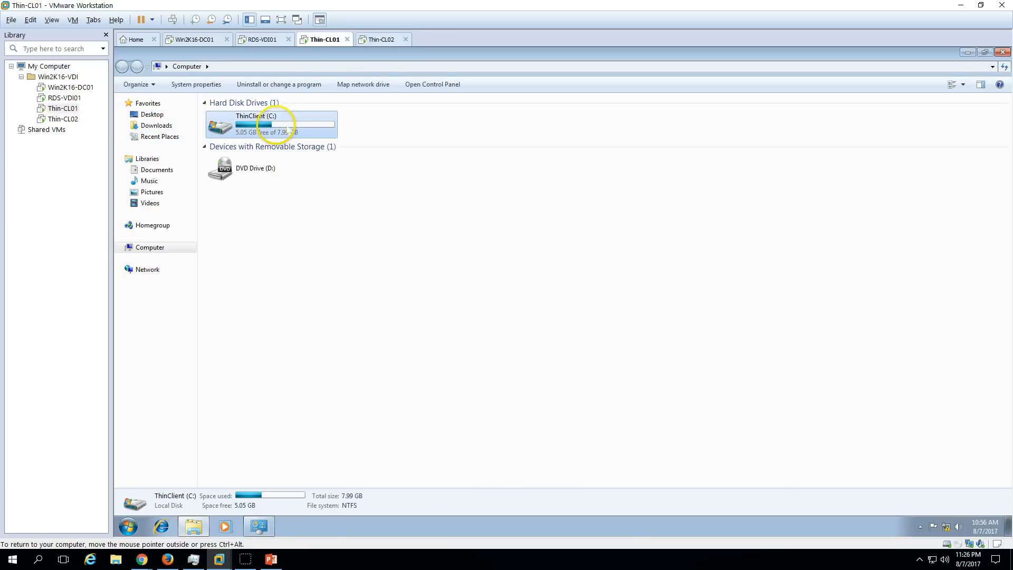
{"action": "right_click", "coordinate": [294, 130]}
{"action": "left_click", "coordinate": [323, 236]}
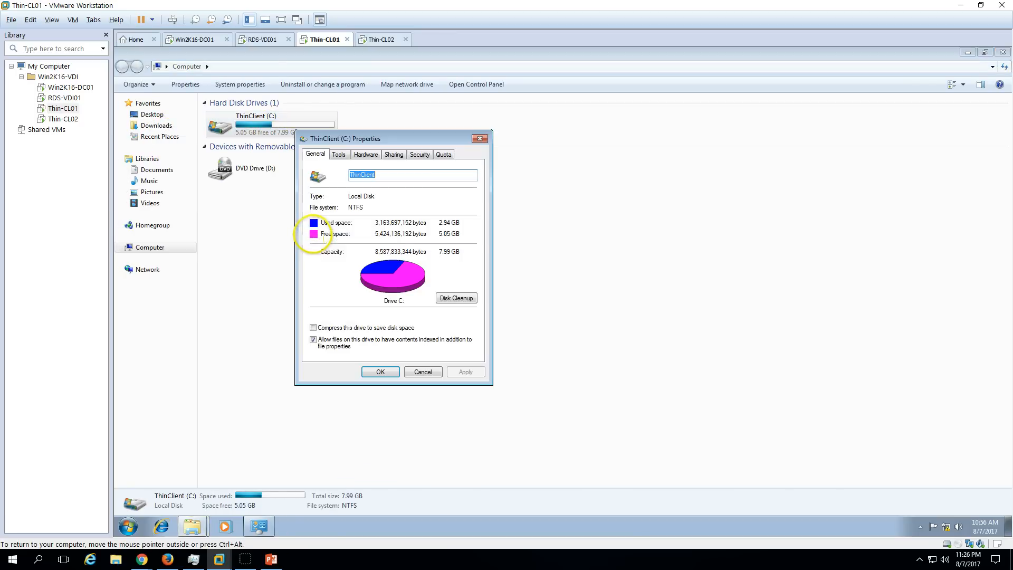
{"action": "left_click_drag", "start_coordinate": [422, 138], "coordinate": [527, 139]}
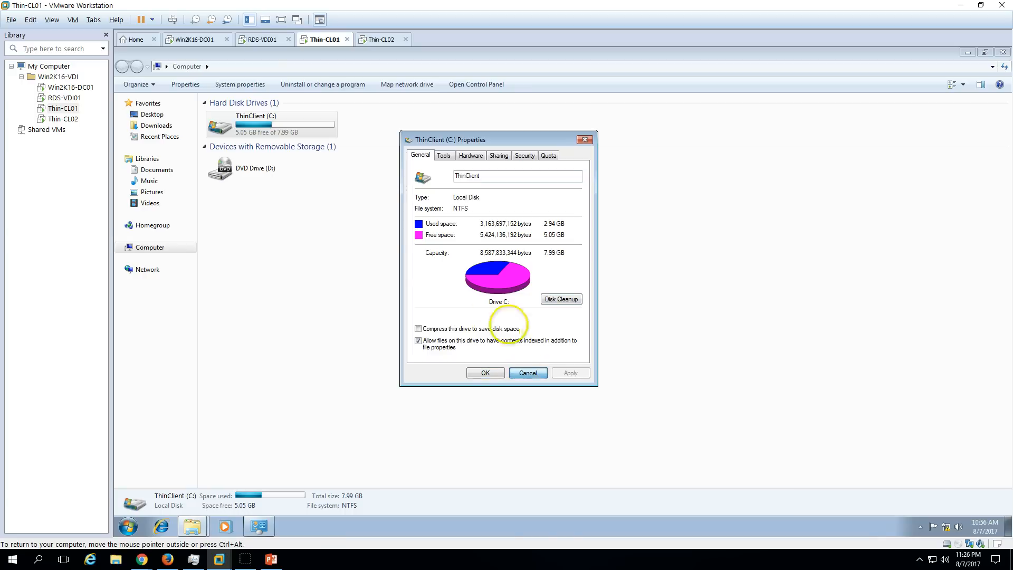
{"action": "left_click", "coordinate": [528, 373]}
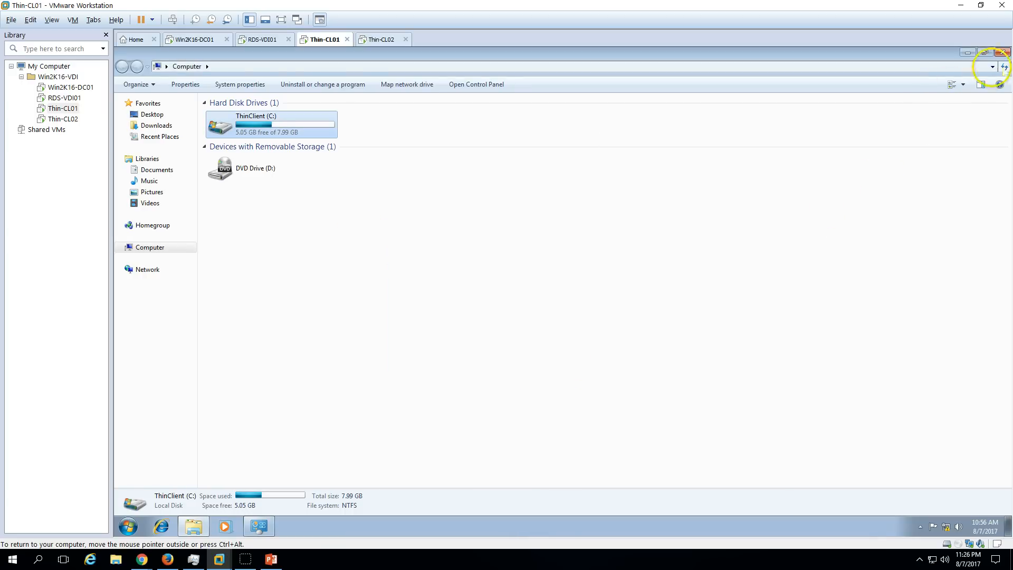
{"action": "left_click", "coordinate": [1003, 52]}
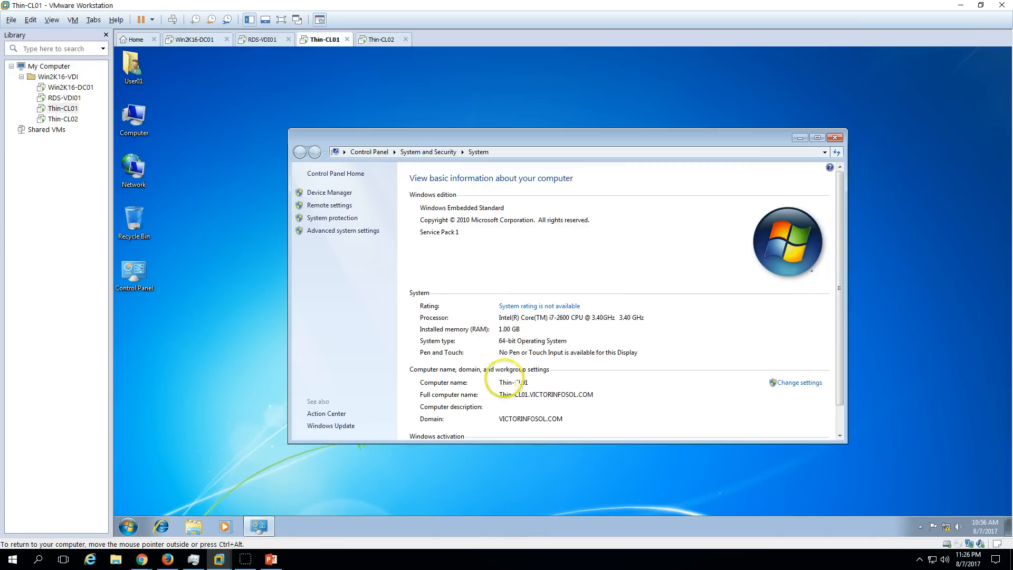
Check Thin-CL02's domain membership, then close both thin clients' system information windows.
{"action": "left_click", "coordinate": [379, 39]}
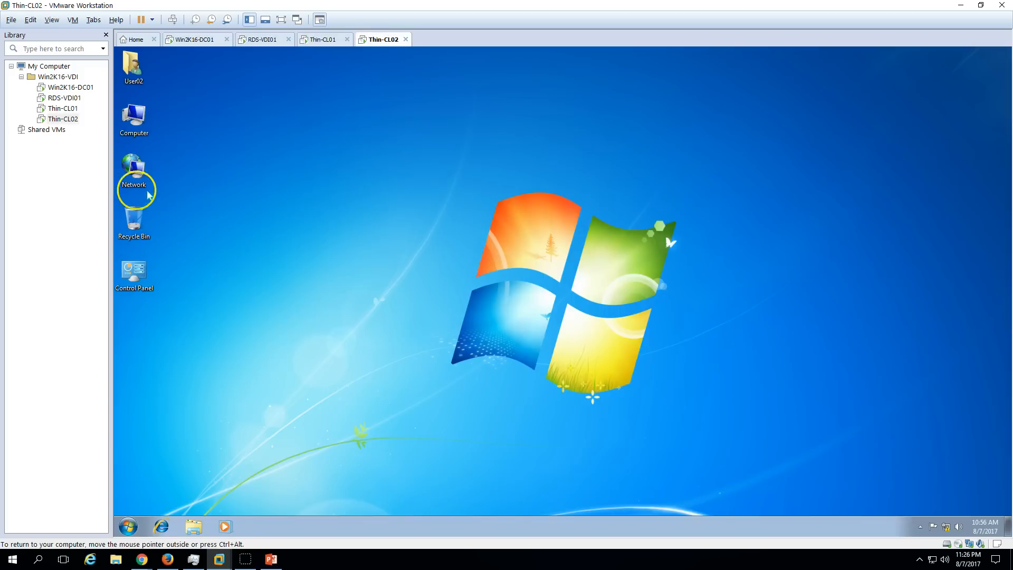
{"action": "right_click", "coordinate": [135, 110]}
{"action": "left_click", "coordinate": [200, 212]}
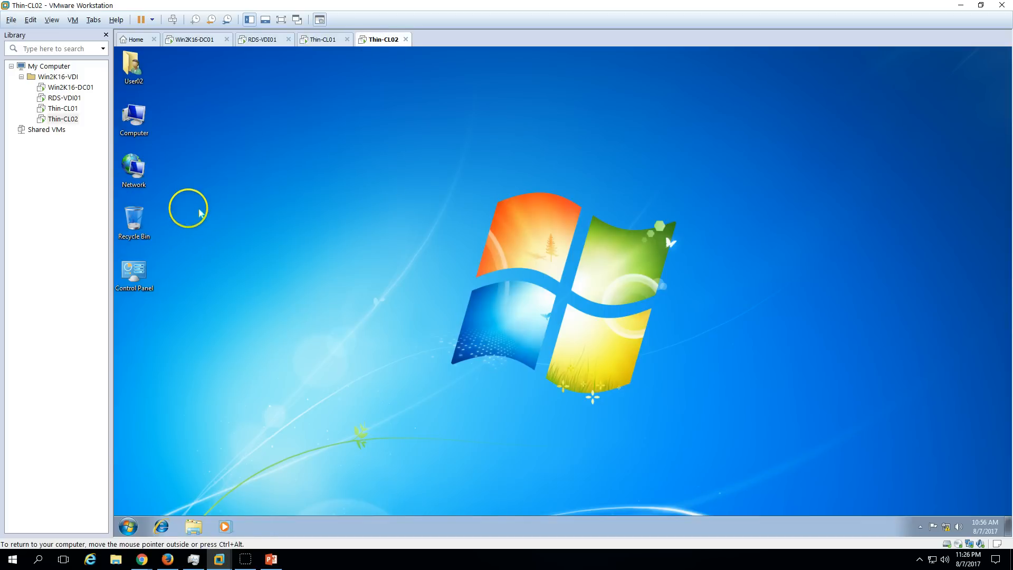
{"action": "scroll", "coordinate": [574, 248], "scroll_direction": "down", "scroll_amount": 1}
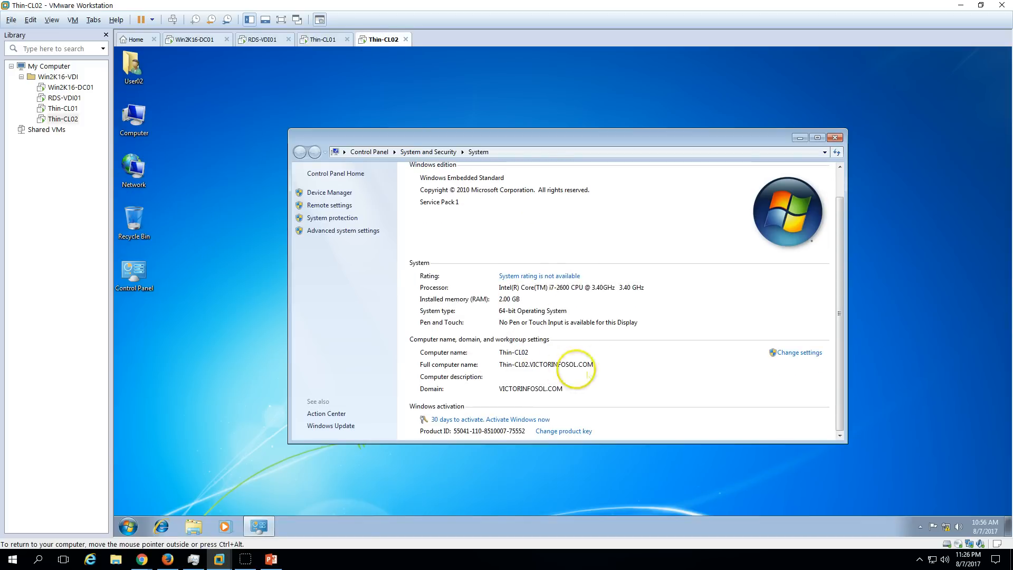
{"action": "left_click", "coordinate": [834, 137]}
{"action": "left_click", "coordinate": [324, 39]}
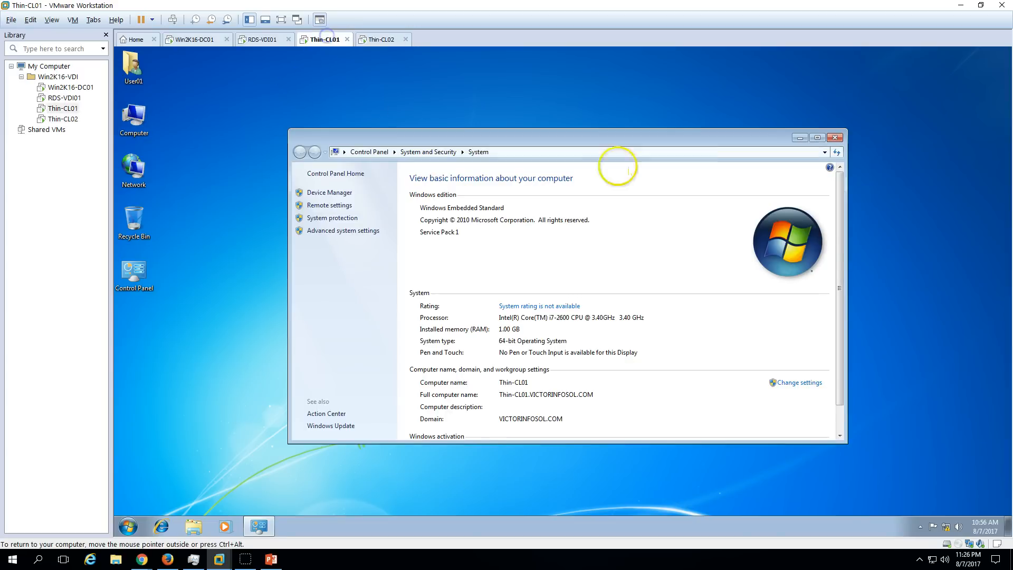
{"action": "left_click", "coordinate": [834, 137]}
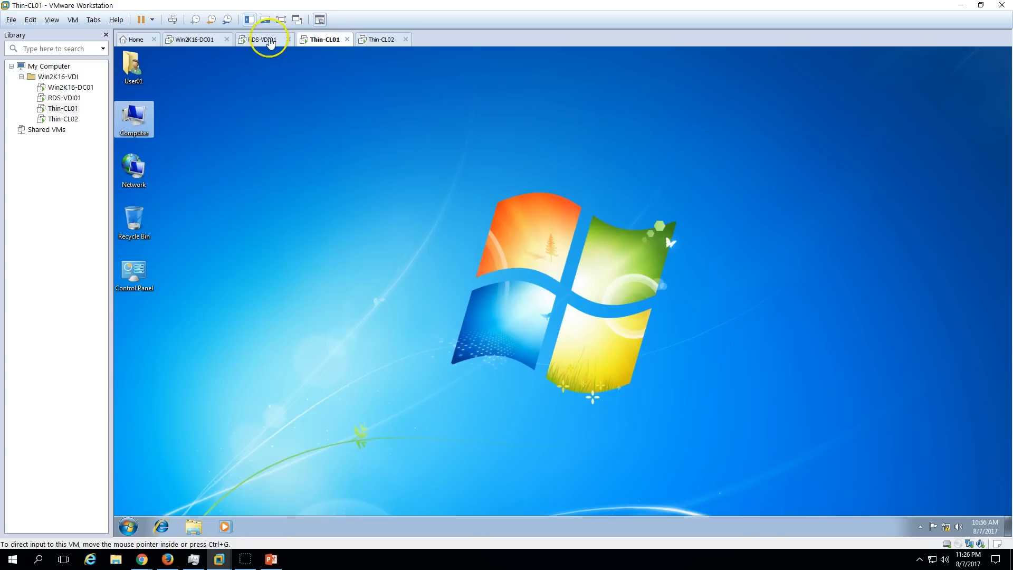
On RDS-VDI01, close This PC and choose Manage > Add Roles and Features.
{"action": "left_click", "coordinate": [262, 39]}
{"action": "left_click", "coordinate": [851, 135]}
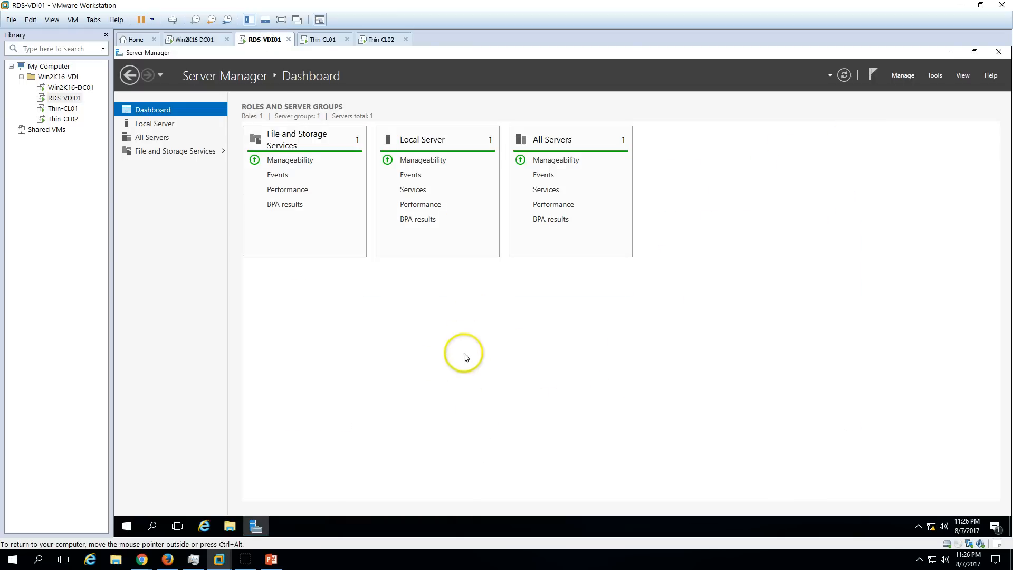
{"action": "left_click", "coordinate": [900, 78]}
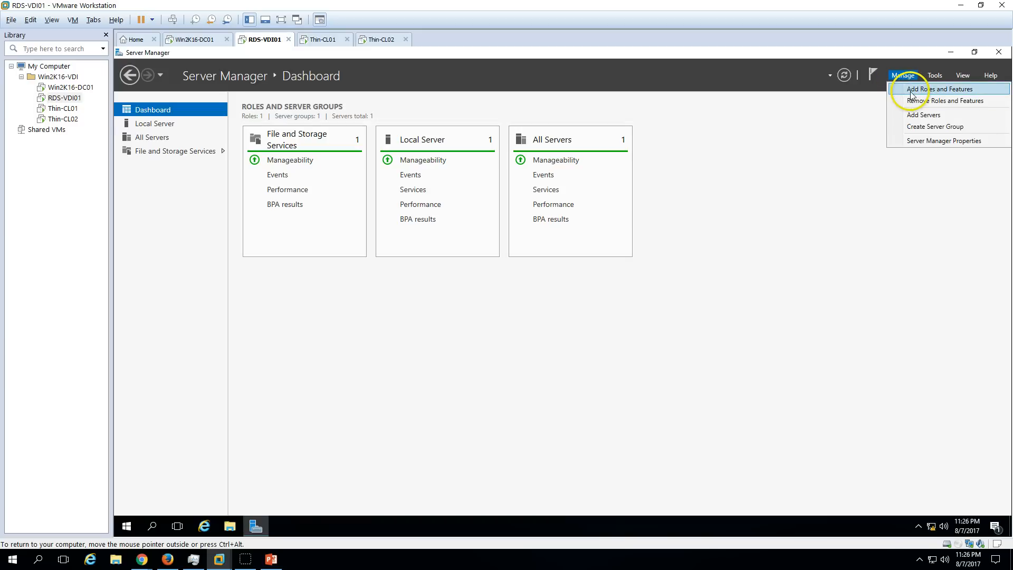
{"action": "left_click", "coordinate": [911, 90]}
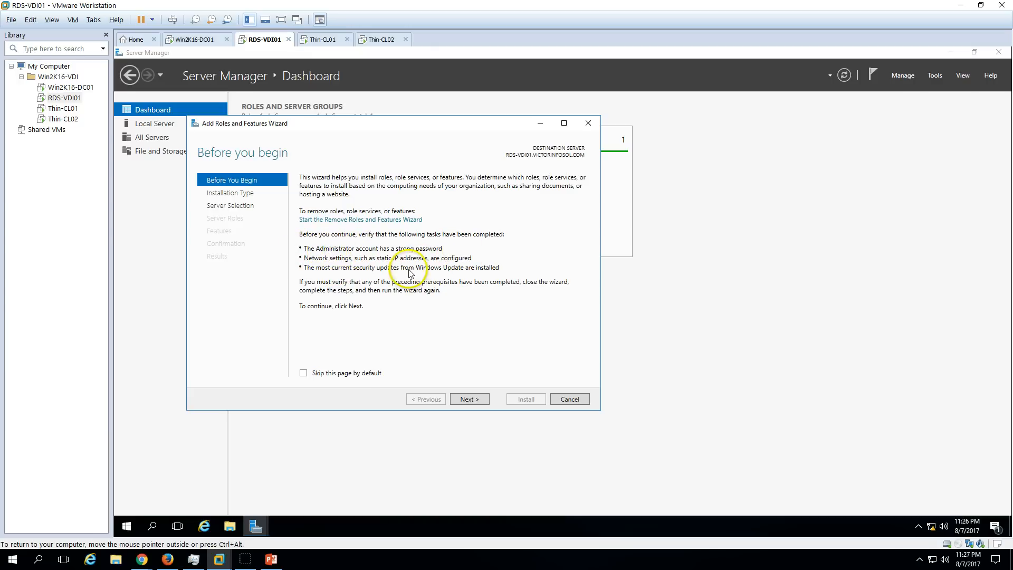
Select Remote Desktop Services installation as the wizard's installation type and continue.
{"action": "left_click", "coordinate": [478, 400]}
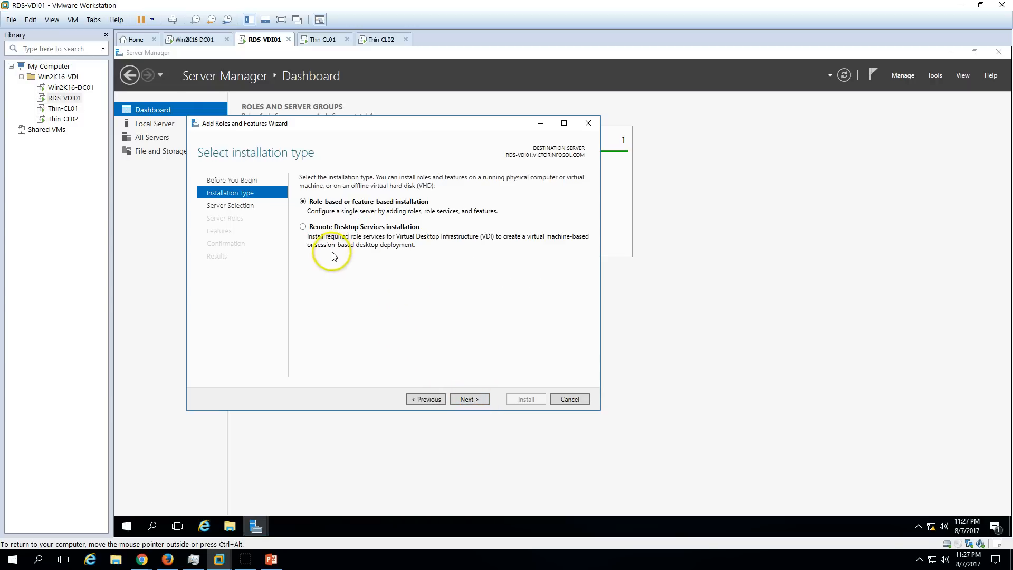
{"action": "left_click", "coordinate": [370, 233]}
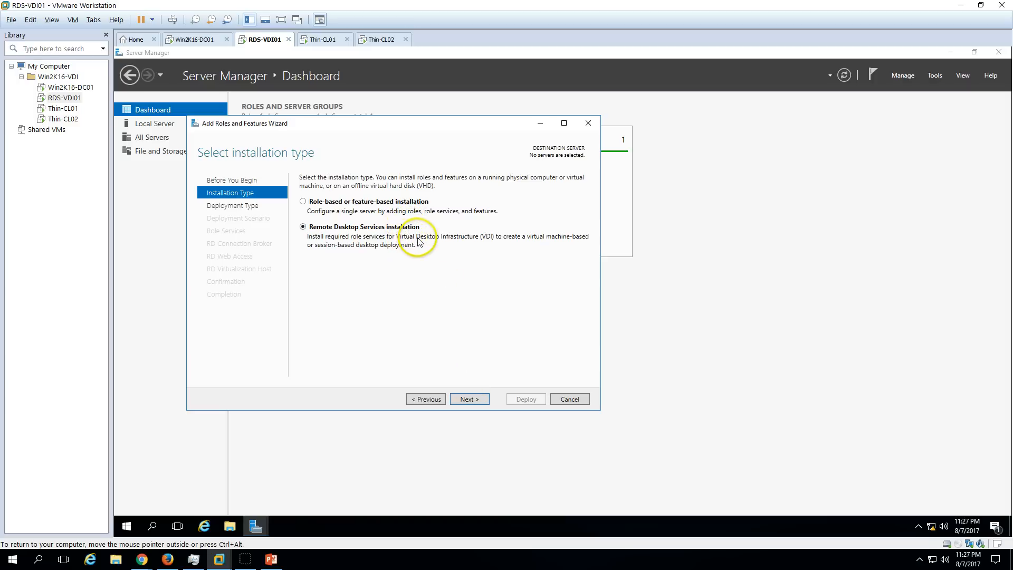
{"action": "left_click", "coordinate": [473, 400]}
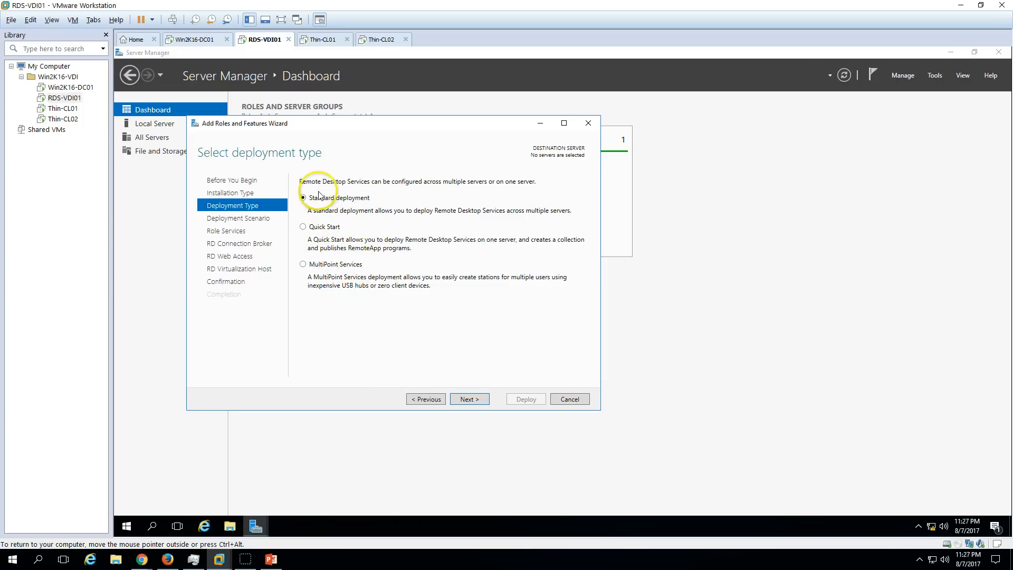
Keep Standard deployment and choose the Virtual machine-based desktop deployment scenario.
{"action": "left_click", "coordinate": [478, 400]}
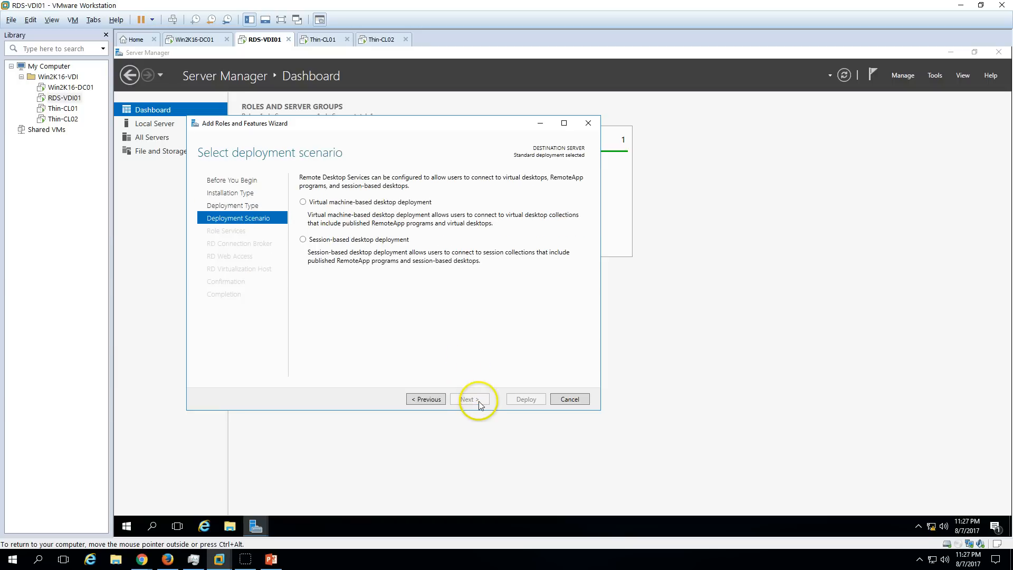
{"action": "left_click", "coordinate": [343, 203]}
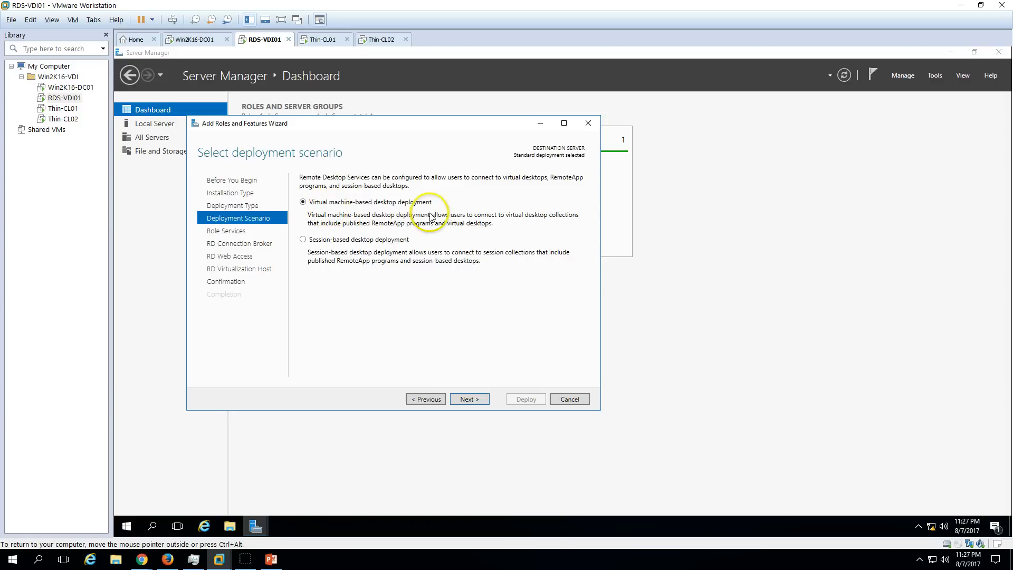
{"action": "left_click", "coordinate": [479, 402]}
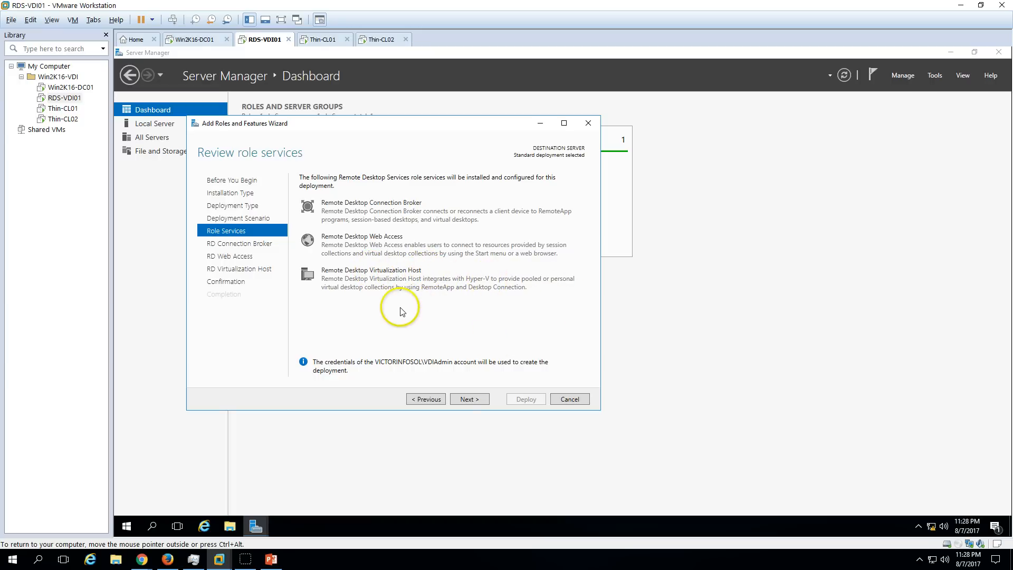
Add RDS-VDI01 as Connection Broker and install Web Access on the same server.
{"action": "left_click", "coordinate": [470, 400]}
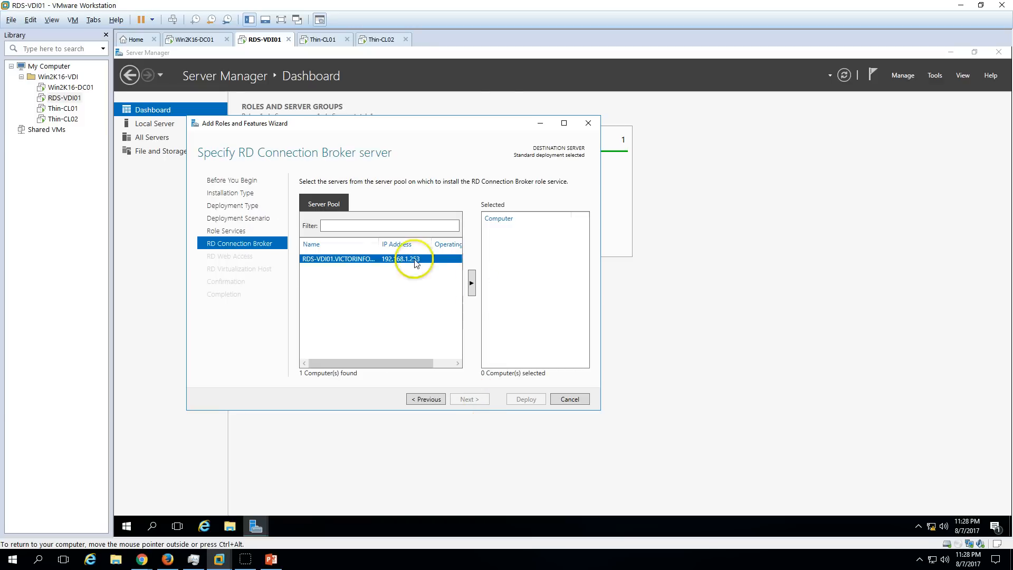
{"action": "left_click", "coordinate": [472, 285]}
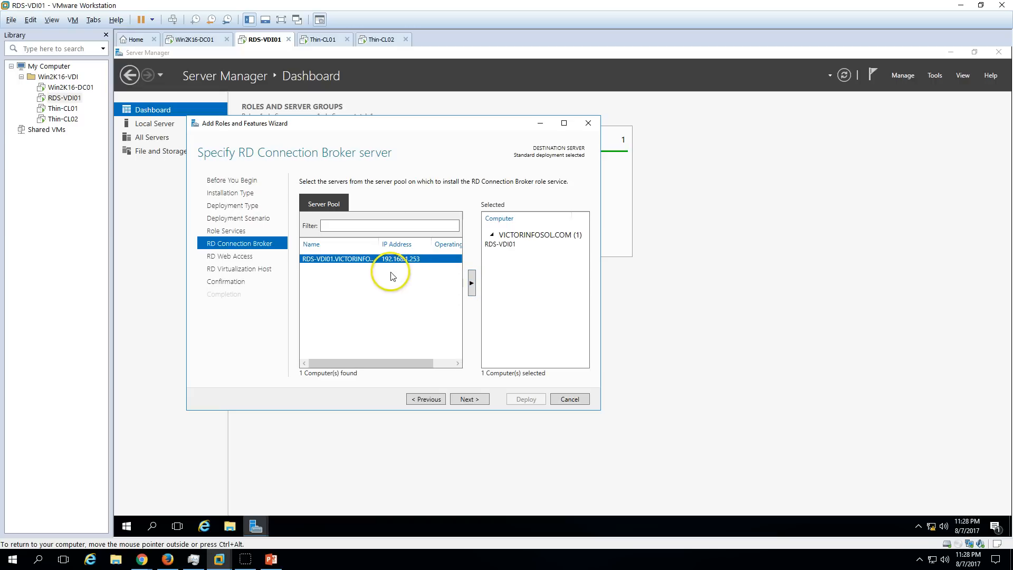
{"action": "left_click", "coordinate": [469, 397]}
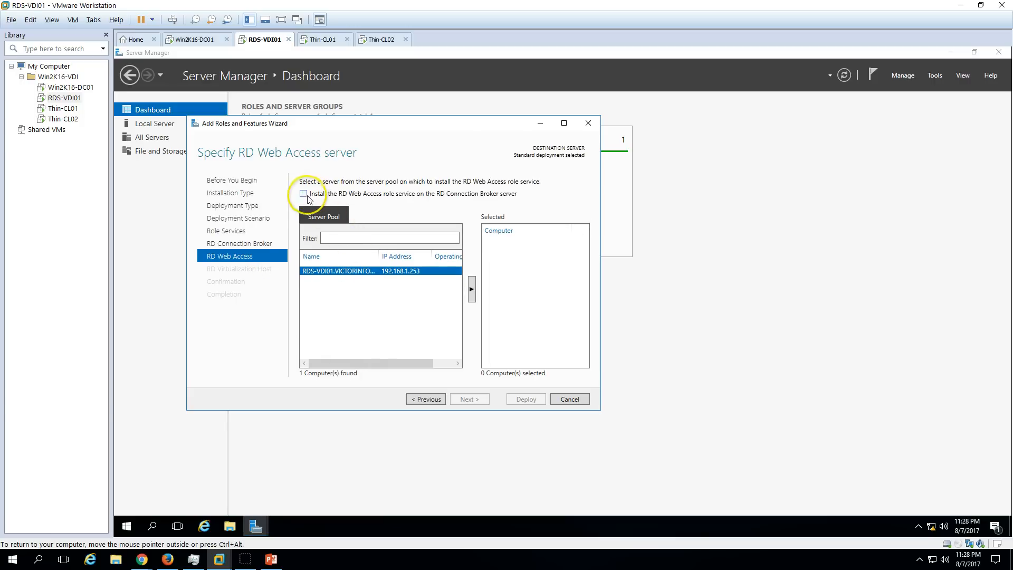
{"action": "left_click", "coordinate": [304, 195]}
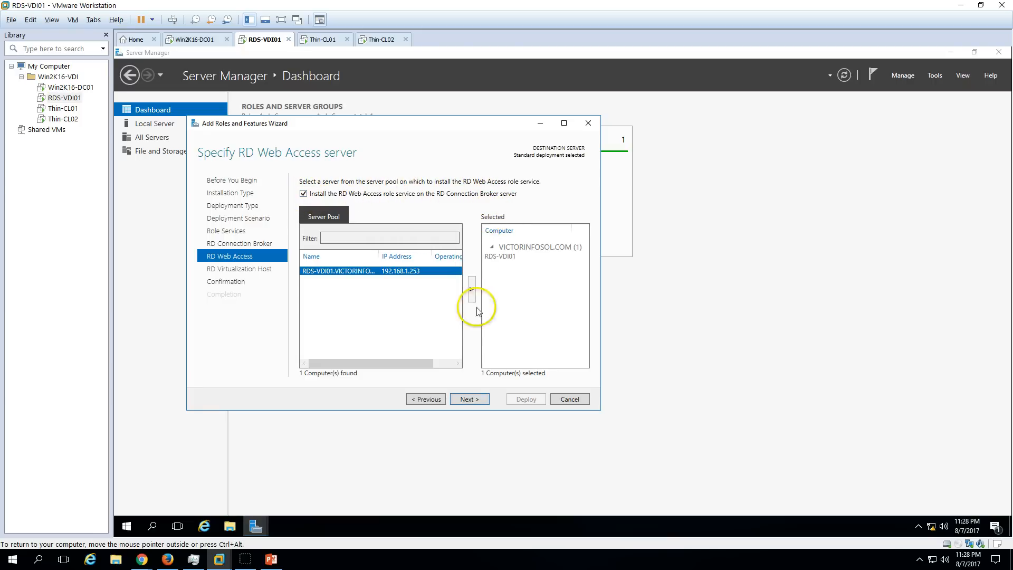
Add RDS-VDI01 as the Virtualization Host with a new virtual switch created.
{"action": "left_click", "coordinate": [468, 398]}
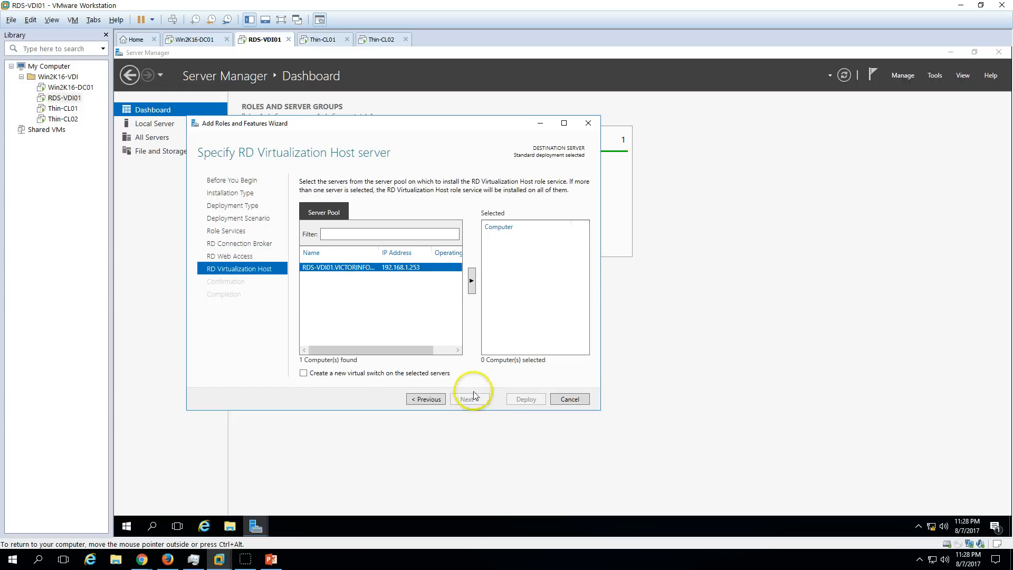
{"action": "left_click", "coordinate": [472, 283]}
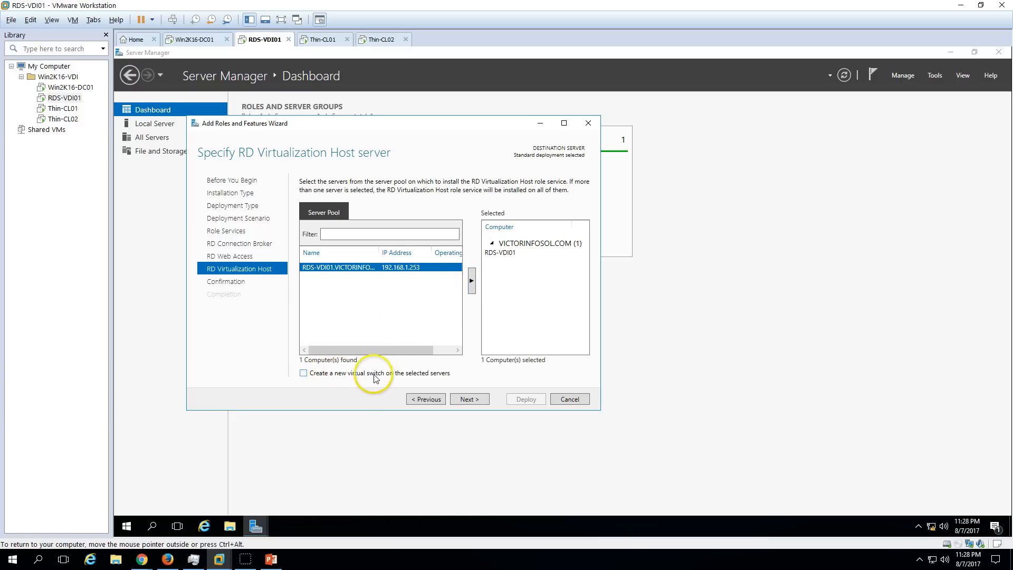
{"action": "left_click", "coordinate": [405, 374]}
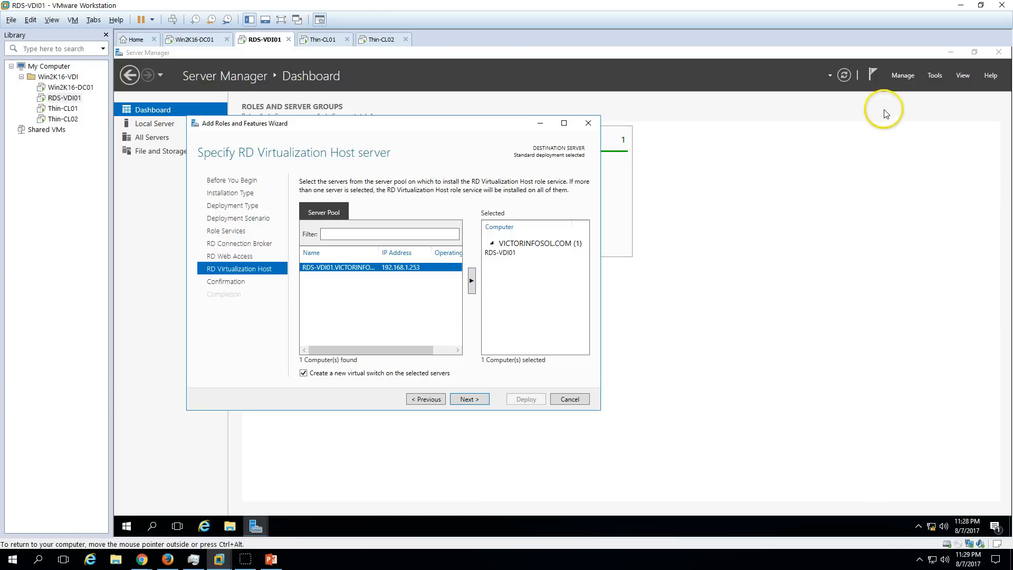
{"action": "left_click", "coordinate": [477, 400]}
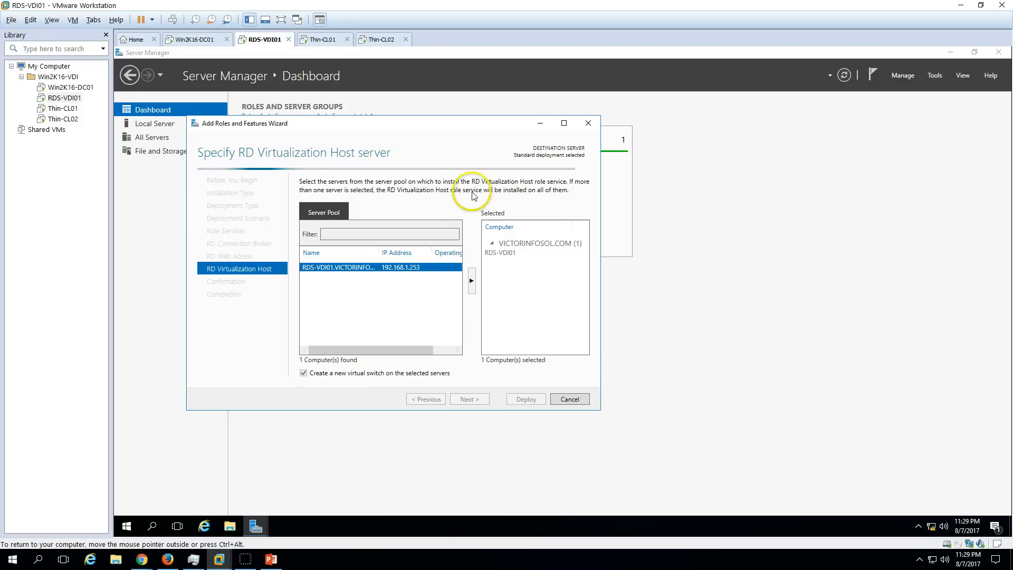
Enable automatic restart if required and deploy the three RD role services.
{"action": "left_click_drag", "start_coordinate": [445, 126], "coordinate": [549, 122]}
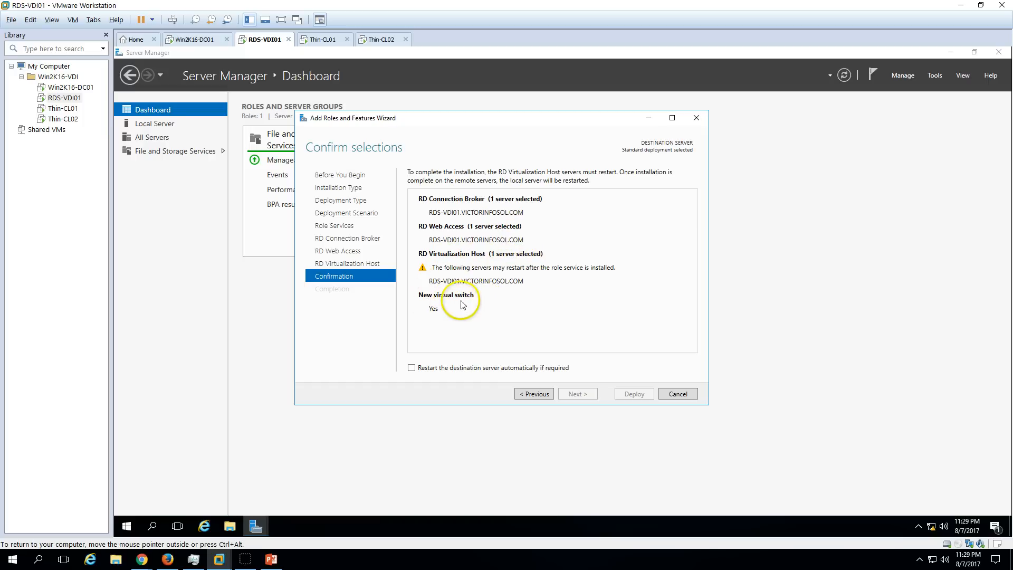
{"action": "left_click", "coordinate": [435, 369]}
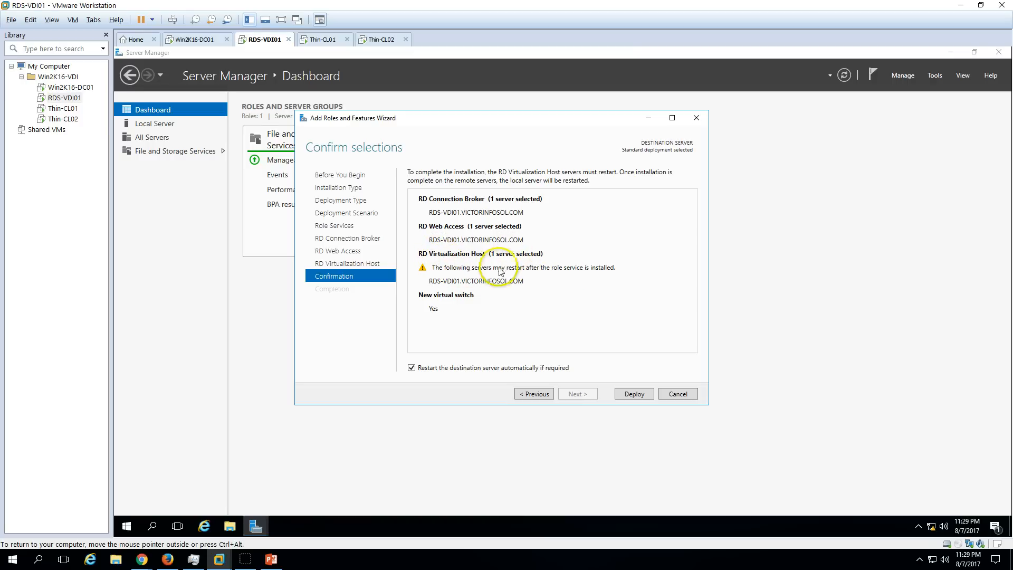
{"action": "left_click", "coordinate": [643, 394]}
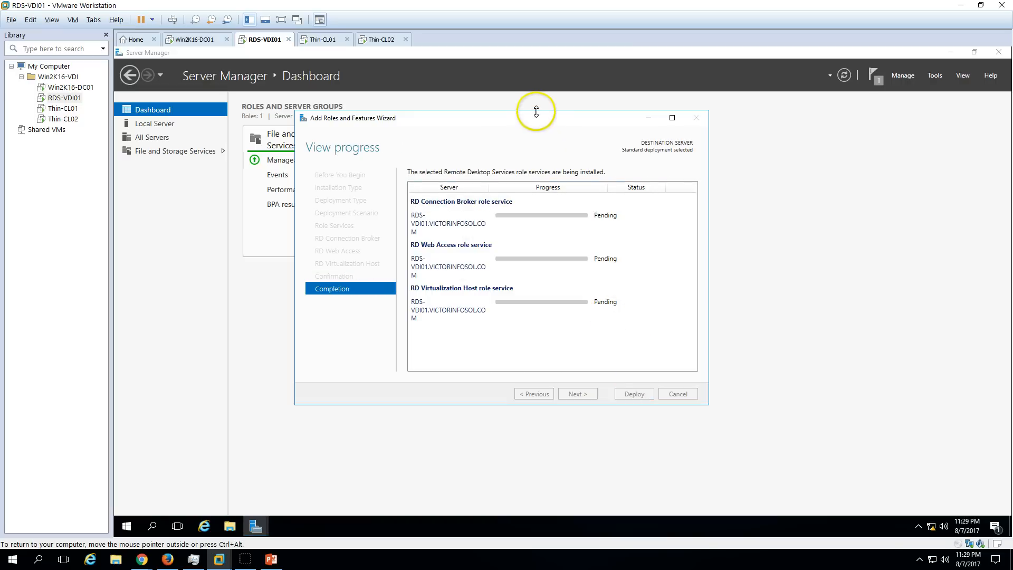
Wait while the role services install and RDS-VDI01 reboots into Windows.
{"action": "left_click_drag", "start_coordinate": [538, 120], "coordinate": [590, 133]}
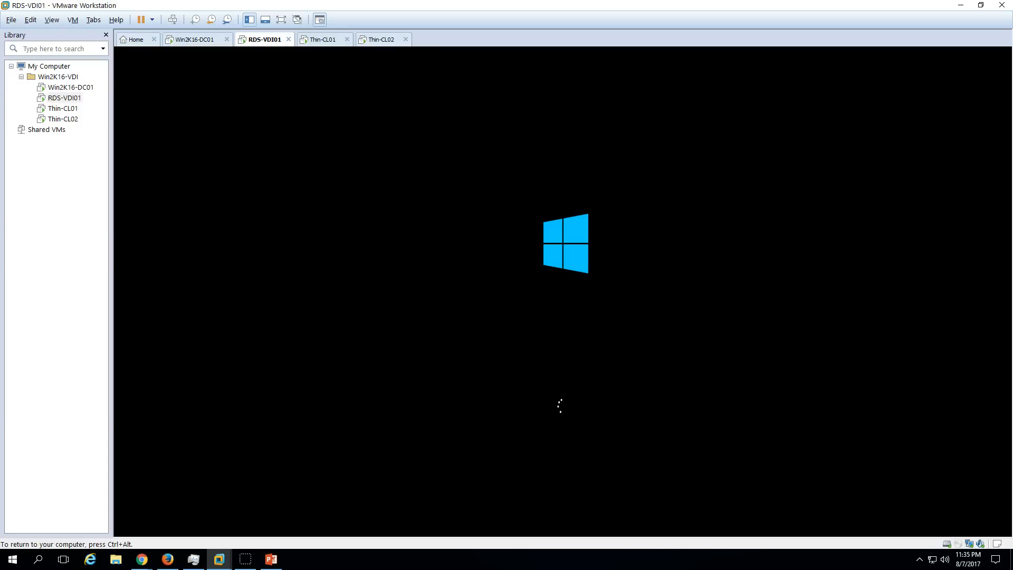
Release input from RDS-VDI01 and let it reboot to the Windows lock screen.
{"action": "key", "text": "ctrl+alt"}
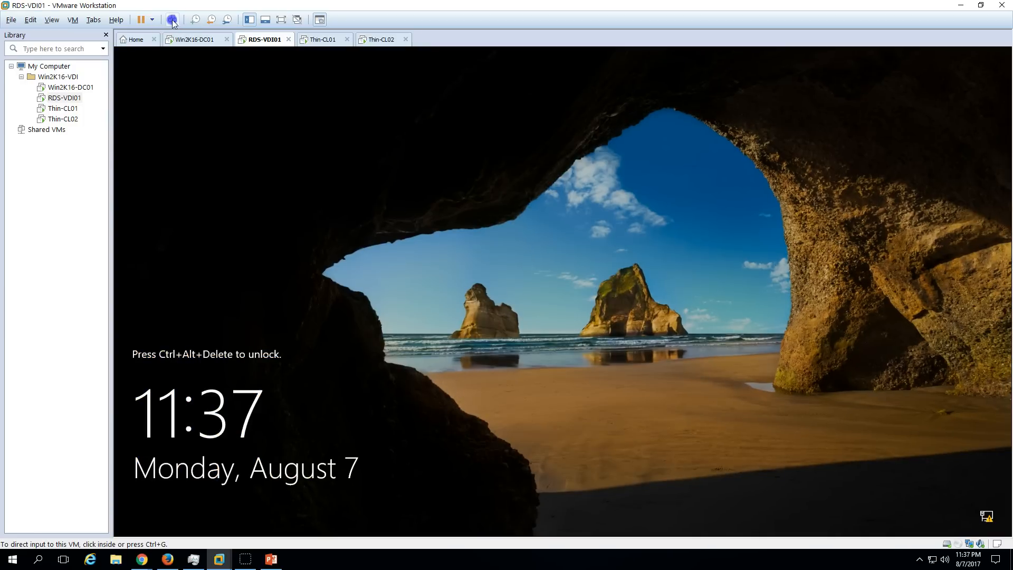
Sign in to RDS-VDI01 via Send Ctrl+Alt+Del using the admin account password.
{"action": "left_click", "coordinate": [172, 20]}
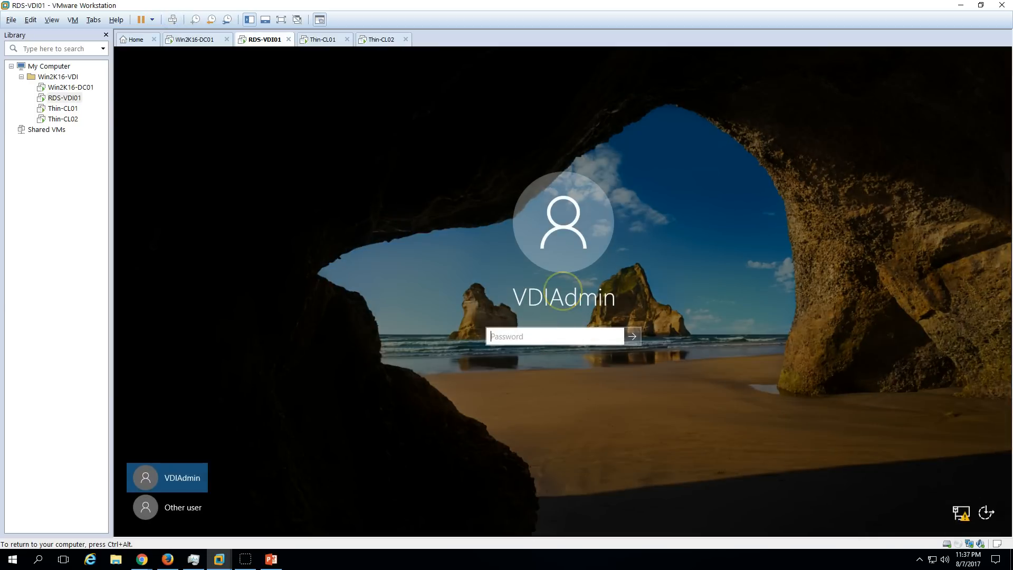
{"action": "type", "text": "P@ssw0rd"}
{"action": "key", "text": "Return"}
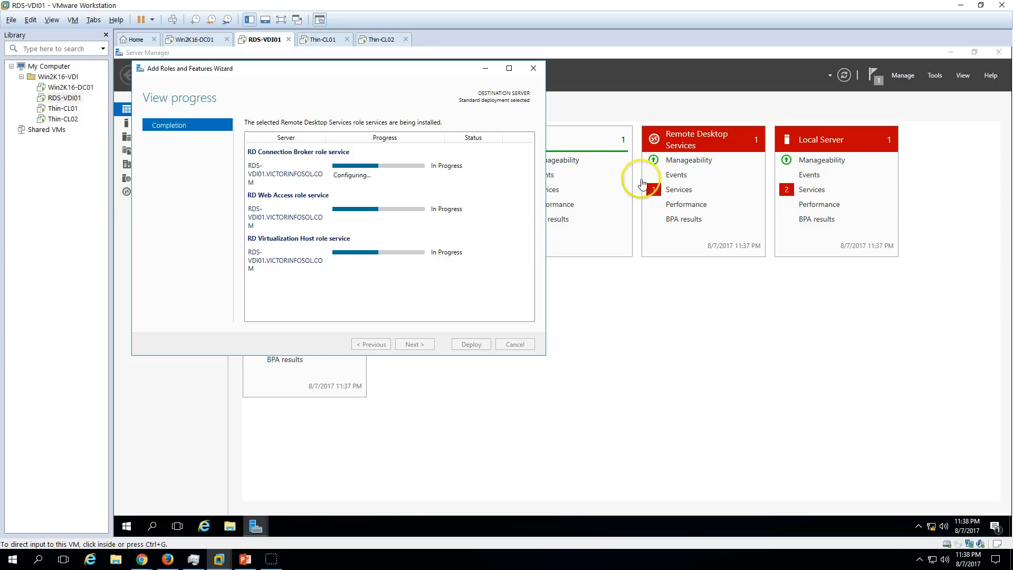
Start the stopped Remote Desktop Management service from the services details view.
{"action": "left_click", "coordinate": [674, 195]}
{"action": "right_click", "coordinate": [558, 270]}
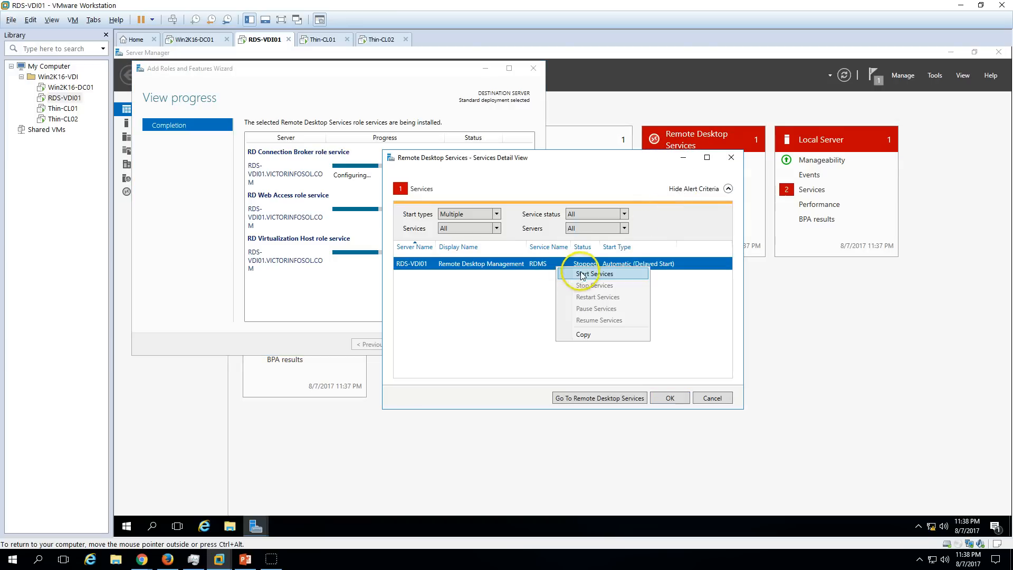
{"action": "left_click", "coordinate": [573, 275]}
{"action": "left_click", "coordinate": [670, 398]}
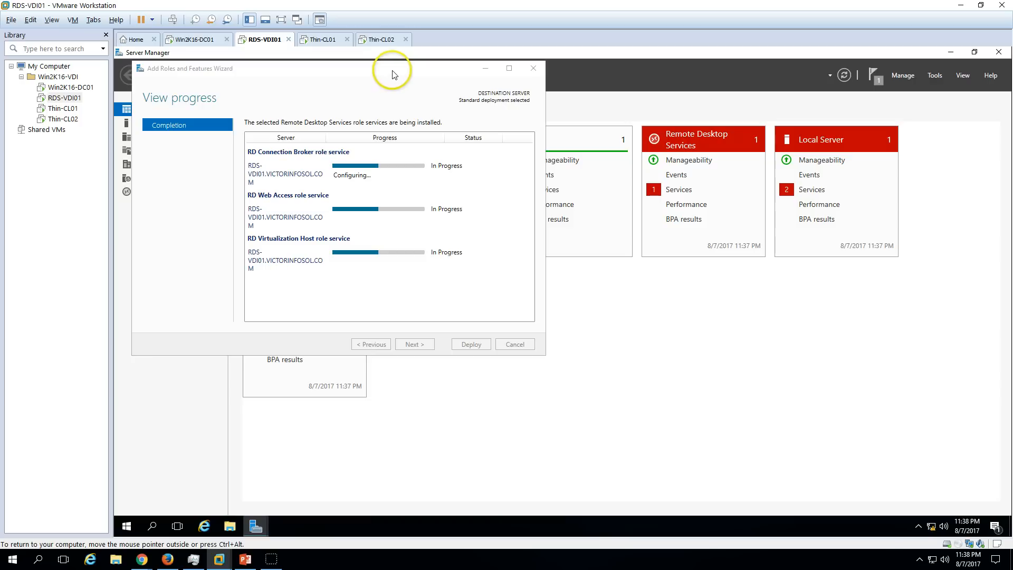
Dismiss the licensing notification while the three RD role services finish installing to Succeeded.
{"action": "left_click_drag", "start_coordinate": [389, 72], "coordinate": [537, 127]}
{"action": "left_click_drag", "start_coordinate": [380, 123], "coordinate": [531, 206]}
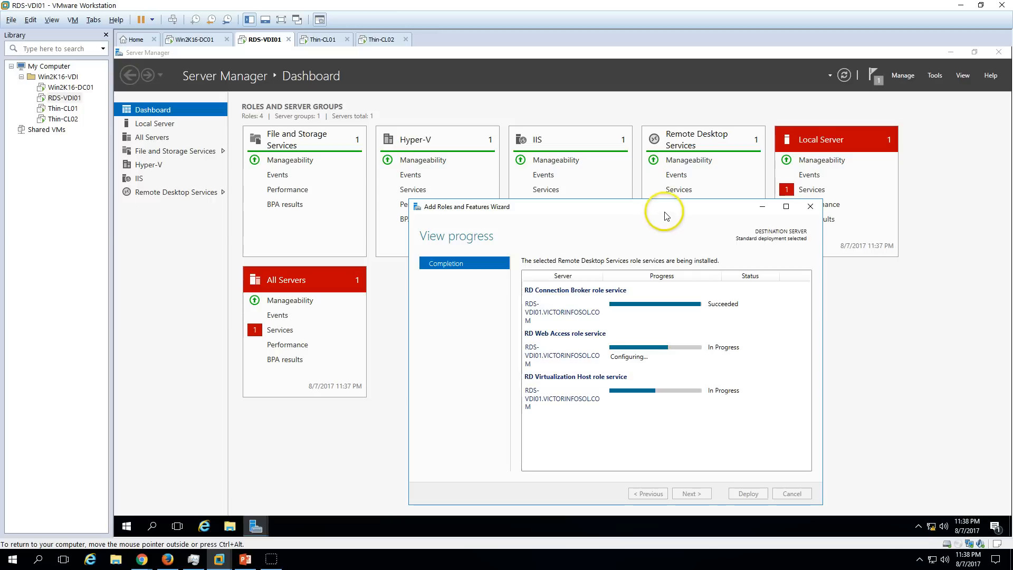
{"action": "left_click_drag", "start_coordinate": [649, 208], "coordinate": [621, 209]}
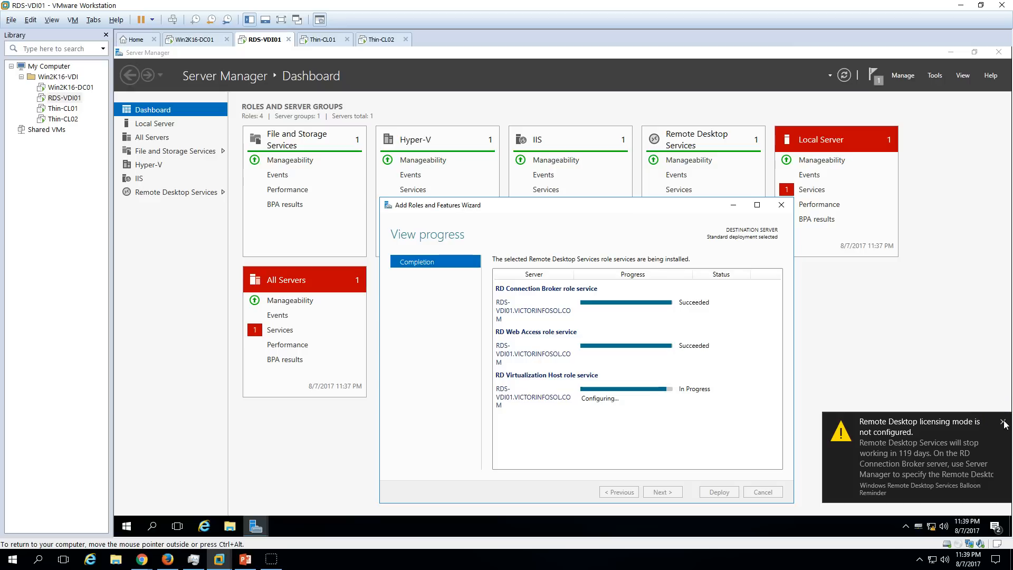
{"action": "left_click", "coordinate": [1003, 422]}
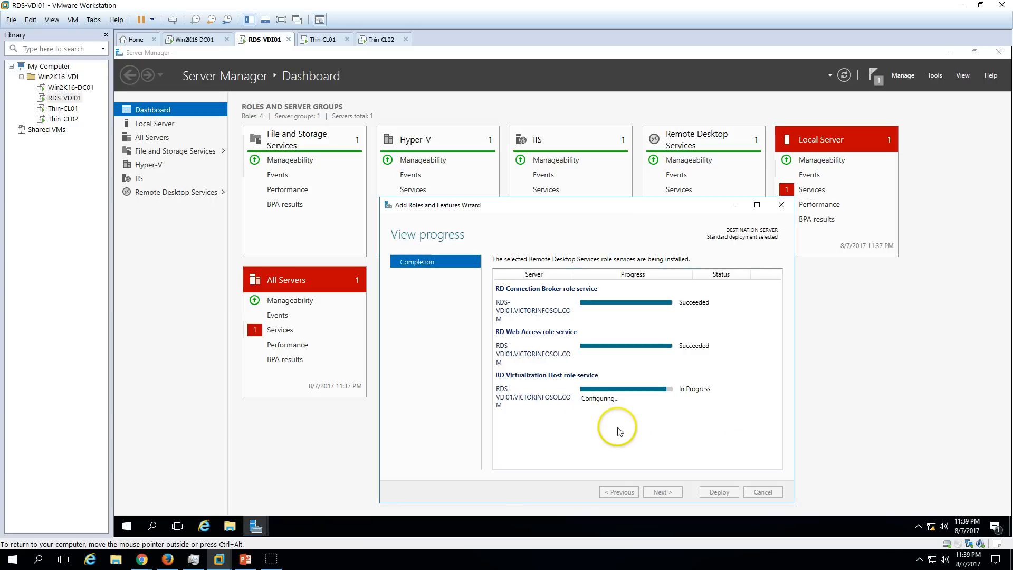
{"action": "left_click_drag", "start_coordinate": [595, 205], "coordinate": [568, 197]}
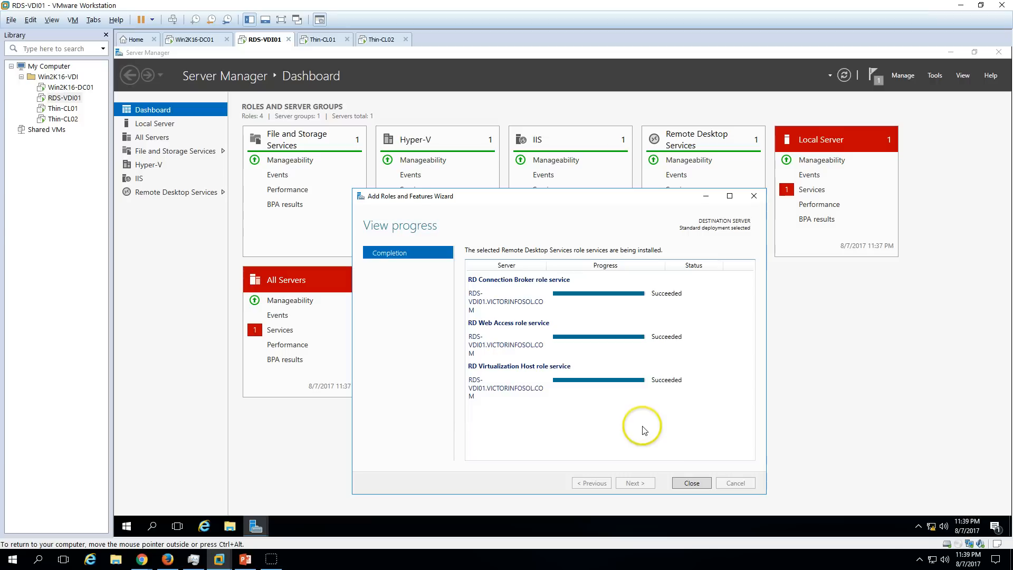
Close the wizard, start the Local Server's stopped service, then view the Remote Desktop Services overview.
{"action": "left_click", "coordinate": [692, 483]}
{"action": "left_click", "coordinate": [810, 189]}
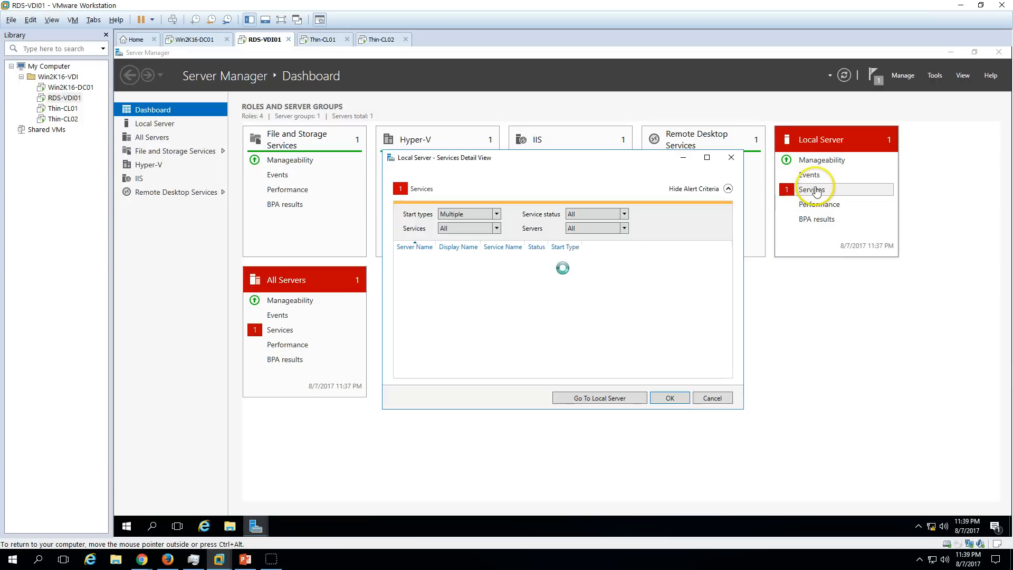
{"action": "right_click", "coordinate": [521, 272]}
{"action": "left_click", "coordinate": [538, 275]}
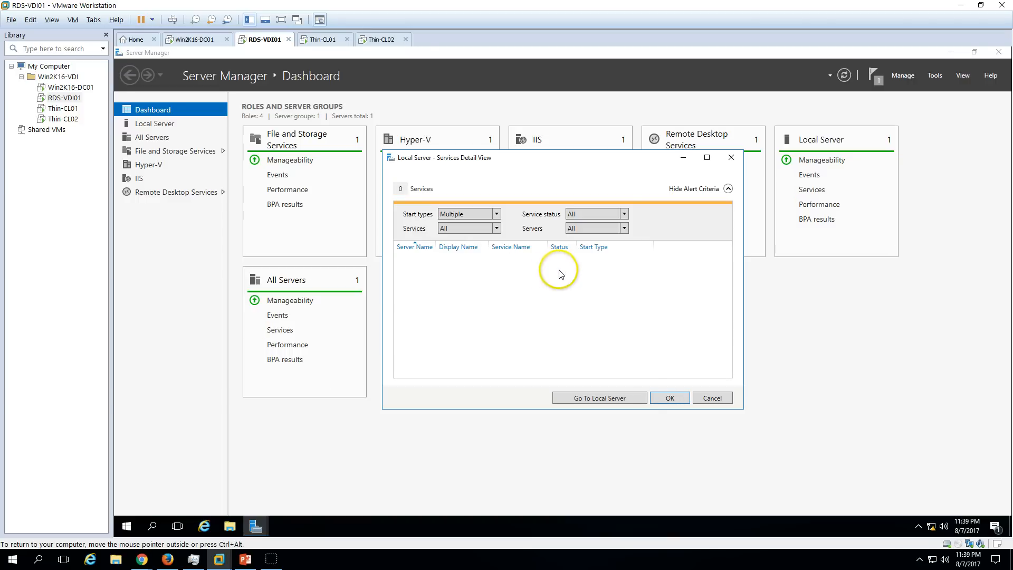
{"action": "left_click", "coordinate": [667, 399]}
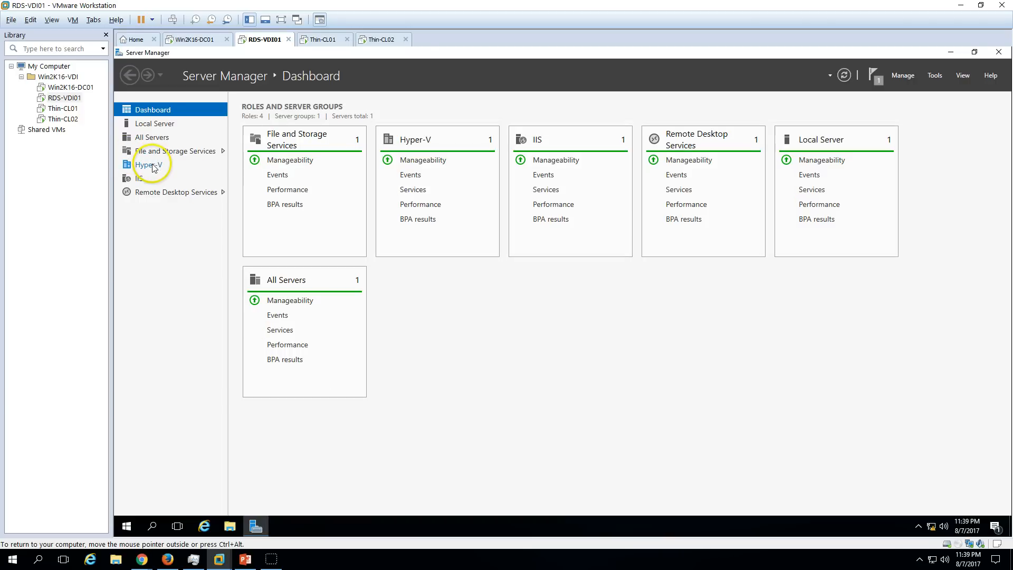
{"action": "left_click", "coordinate": [165, 192]}
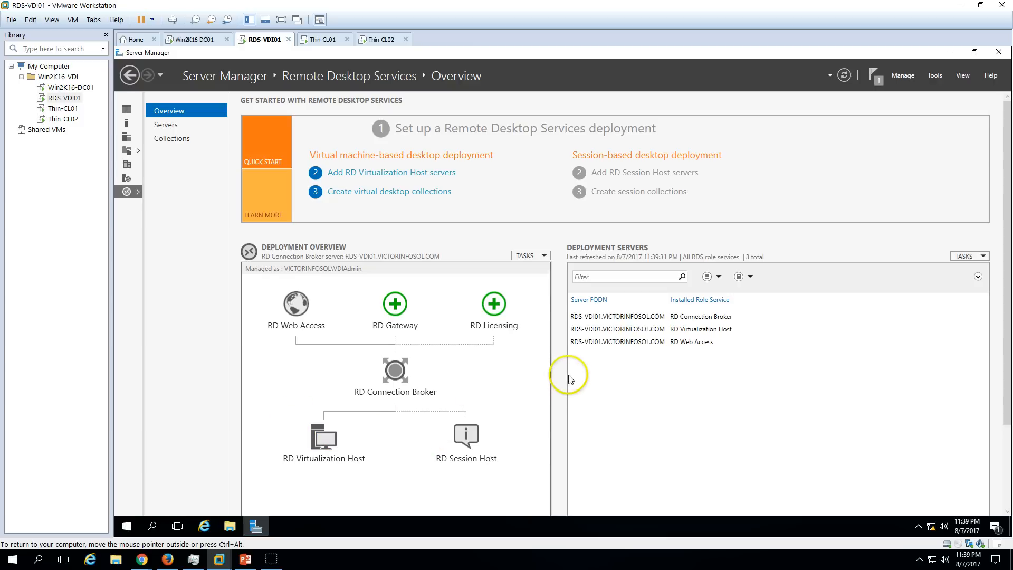
{"action": "left_click", "coordinate": [176, 127]}
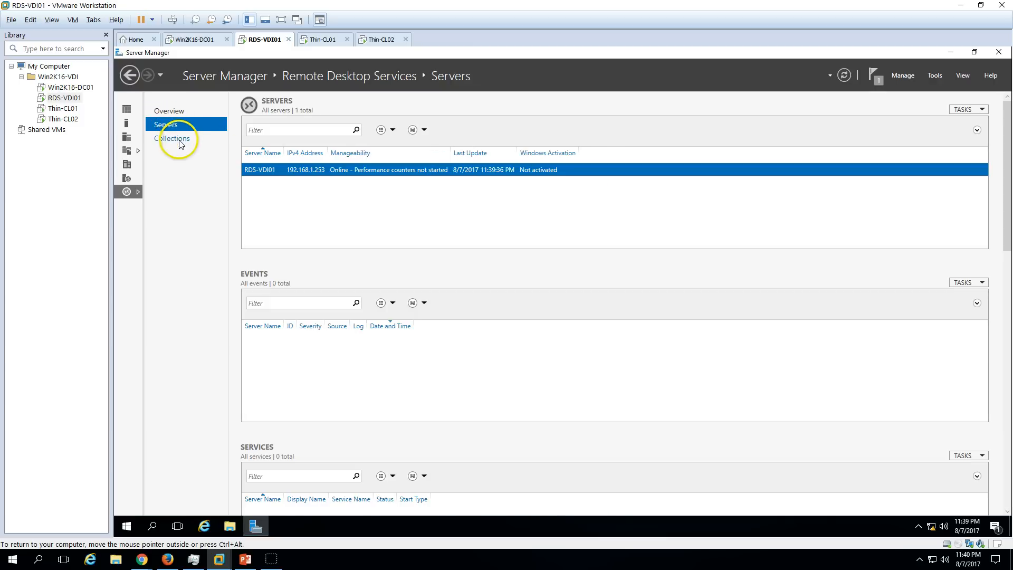
{"action": "left_click", "coordinate": [181, 141]}
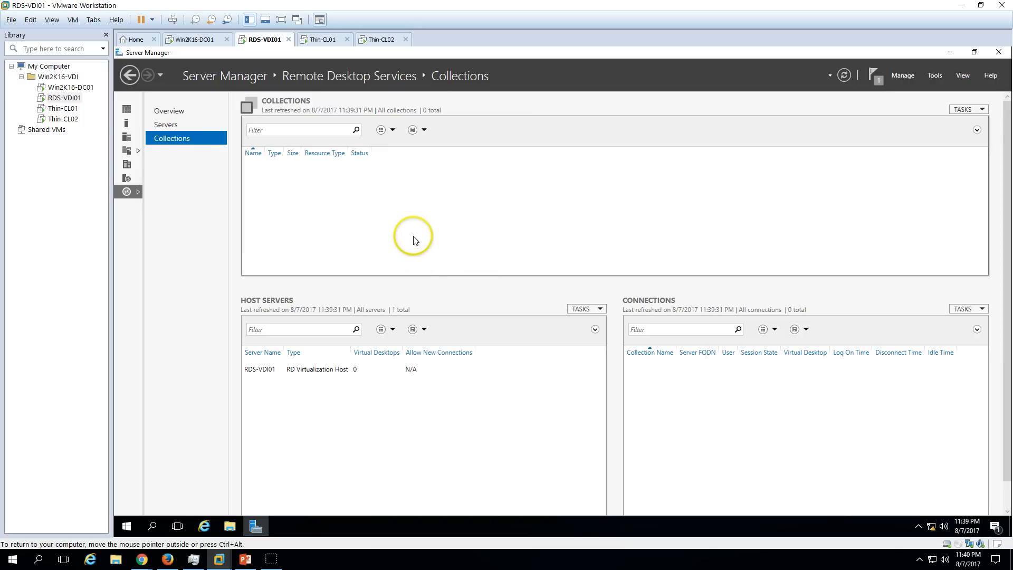
{"action": "left_click", "coordinate": [958, 116]}
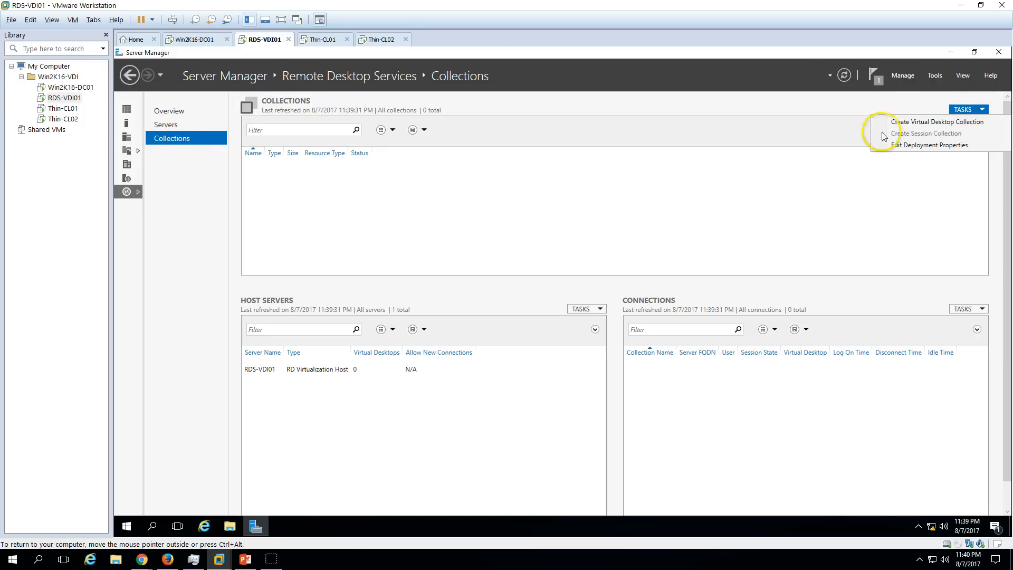
{"action": "left_click", "coordinate": [611, 190]}
{"action": "left_click", "coordinate": [180, 112]}
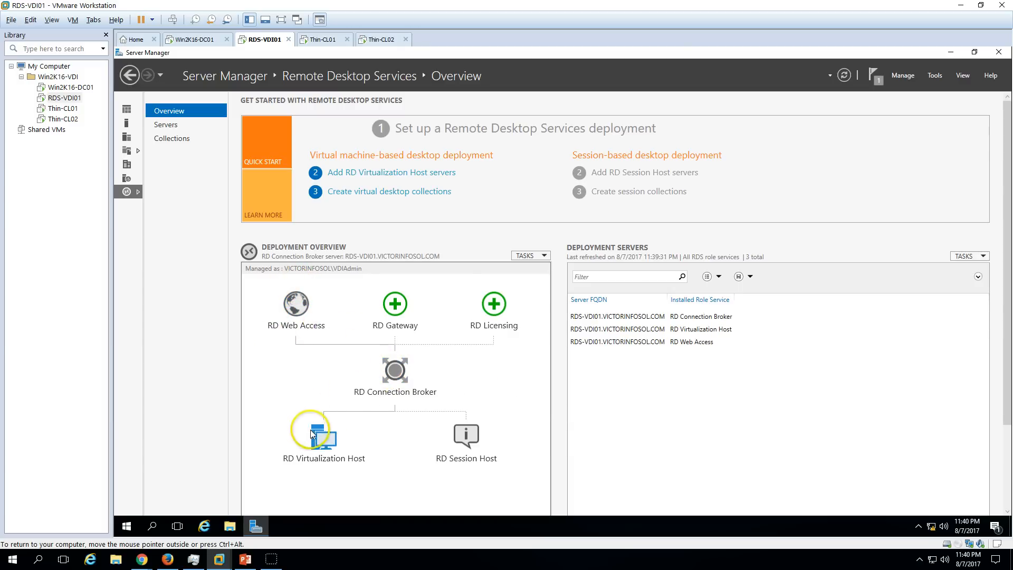
{"action": "left_click", "coordinate": [396, 305]}
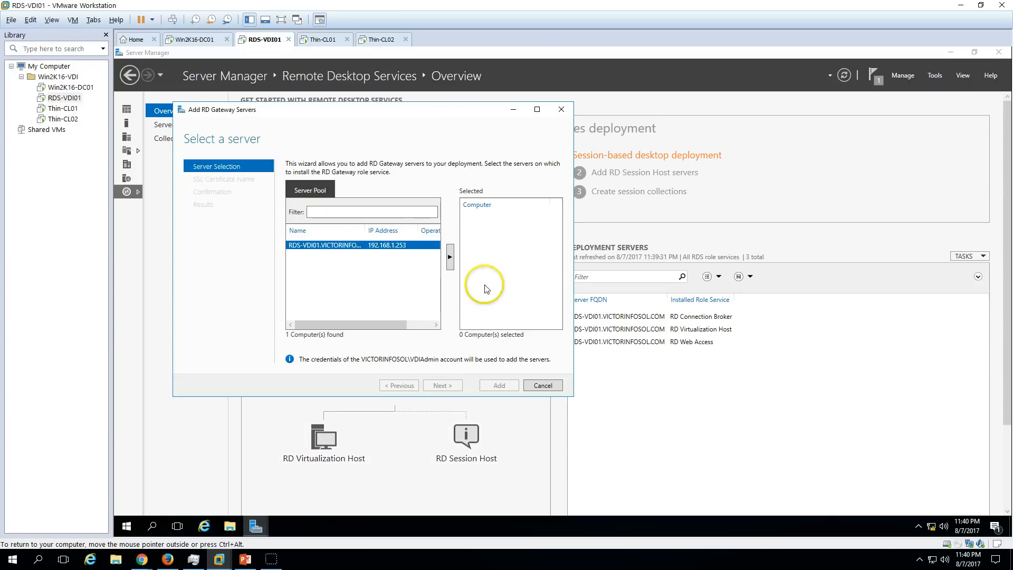
{"action": "left_click", "coordinate": [542, 385]}
{"action": "left_click", "coordinate": [568, 322]}
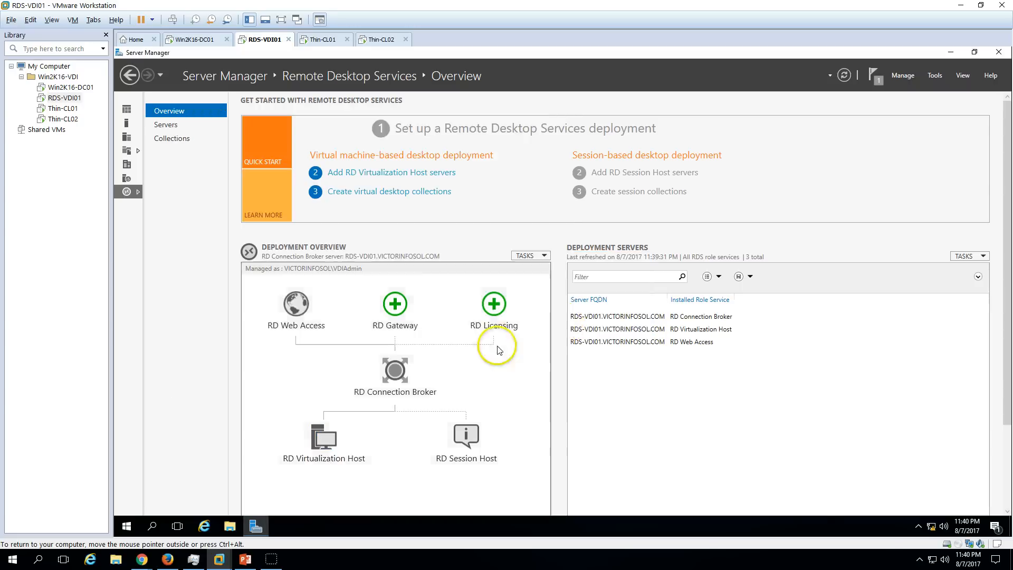
{"action": "left_click", "coordinate": [493, 304]}
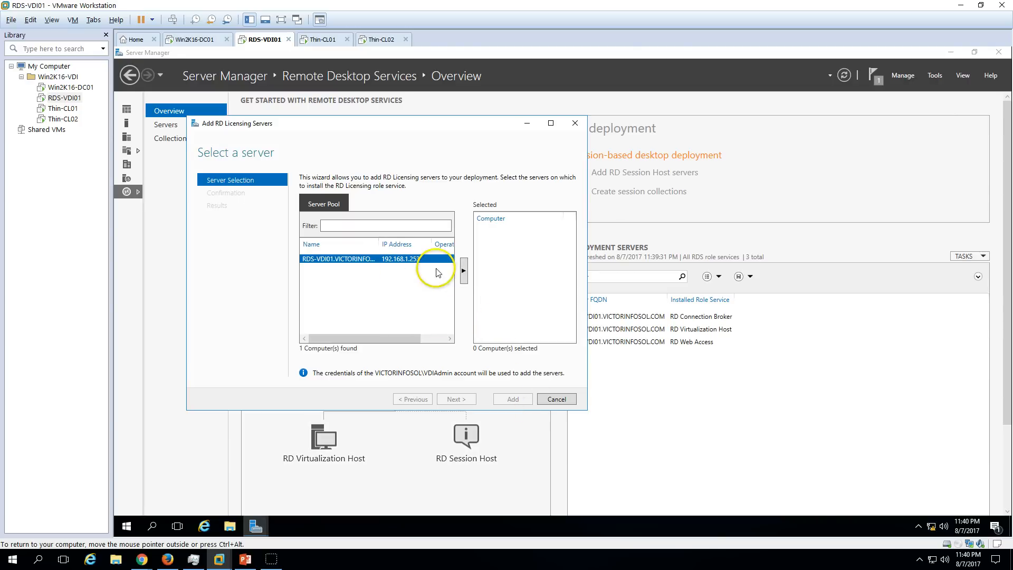
{"action": "left_click", "coordinate": [463, 270]}
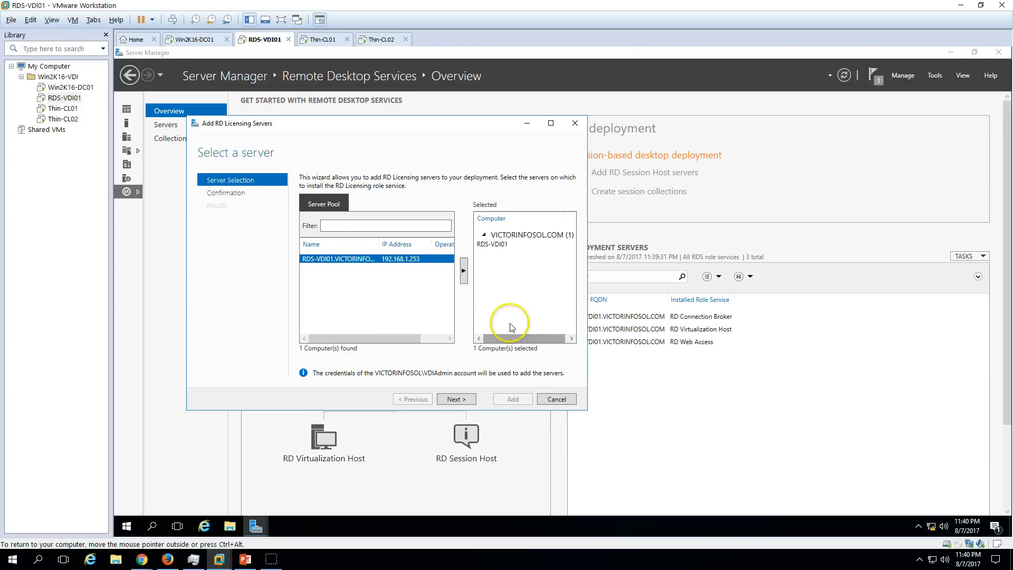
{"action": "left_click", "coordinate": [557, 399]}
{"action": "left_click", "coordinate": [568, 323]}
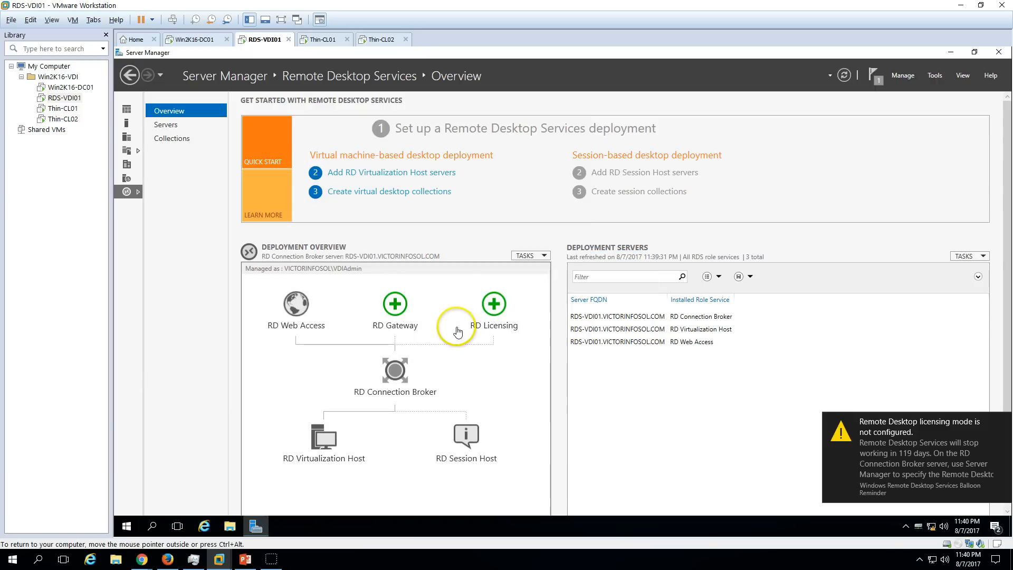
Go to Collections and launch Hyper-V Manager from Tools, maximized.
{"action": "left_click", "coordinate": [999, 420]}
{"action": "left_click", "coordinate": [188, 140]}
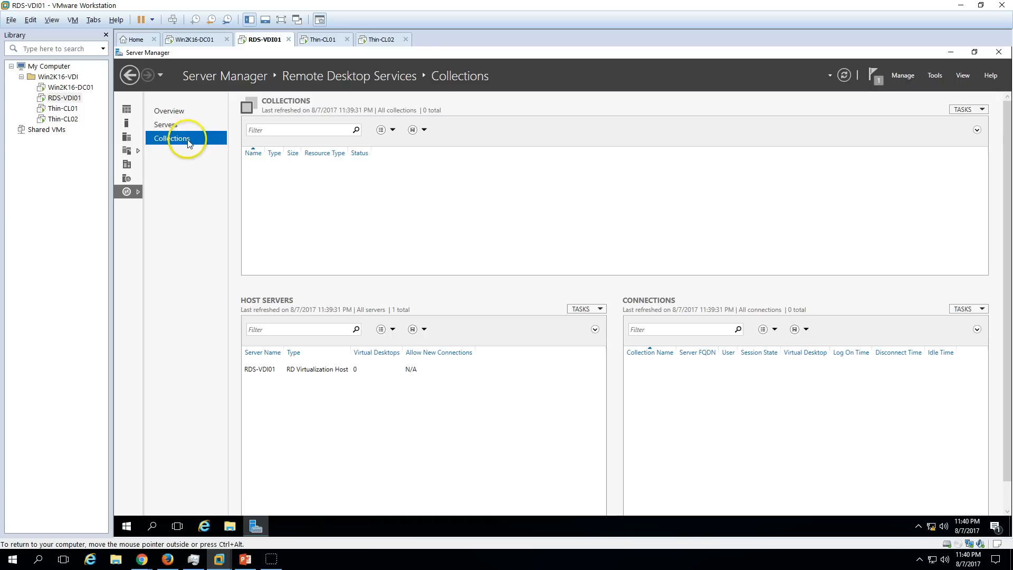
{"action": "left_click", "coordinate": [937, 77]}
{"action": "left_click", "coordinate": [903, 148]}
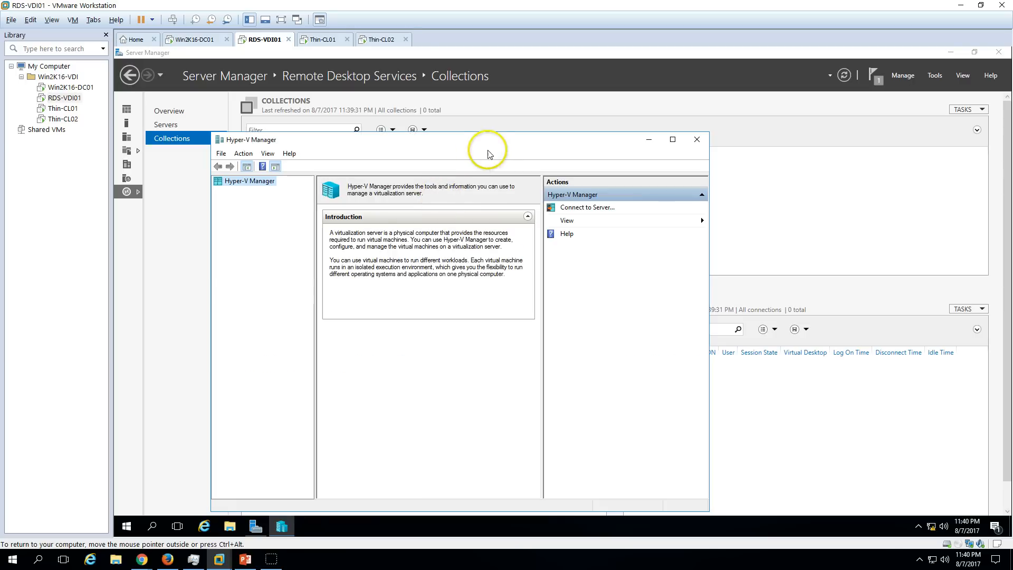
{"action": "double_click", "coordinate": [508, 142]}
Open Hyper-V Settings for the RDS-VDI01 server.
{"action": "left_click", "coordinate": [152, 101]}
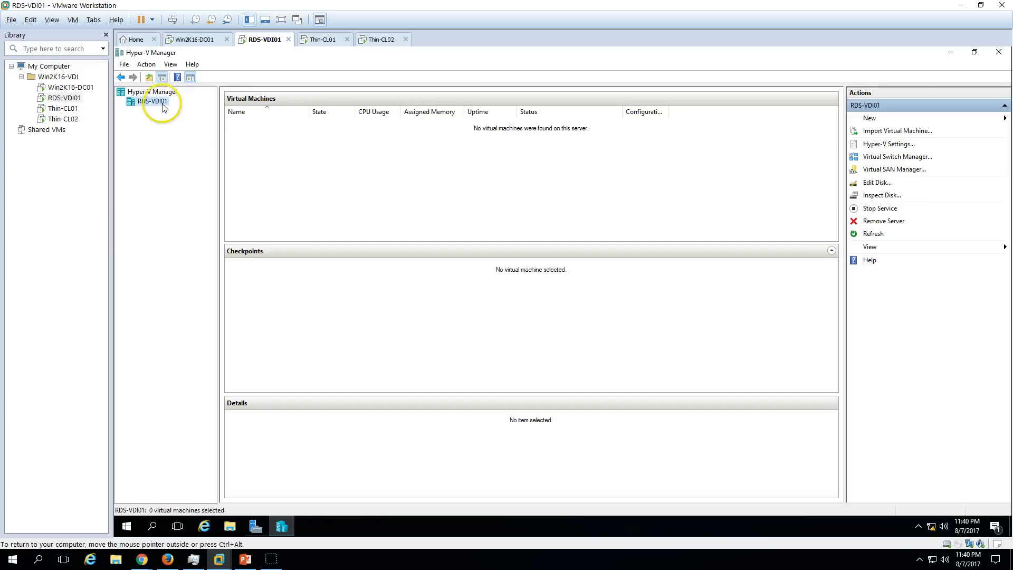
{"action": "right_click", "coordinate": [157, 100]}
{"action": "left_click", "coordinate": [208, 134]}
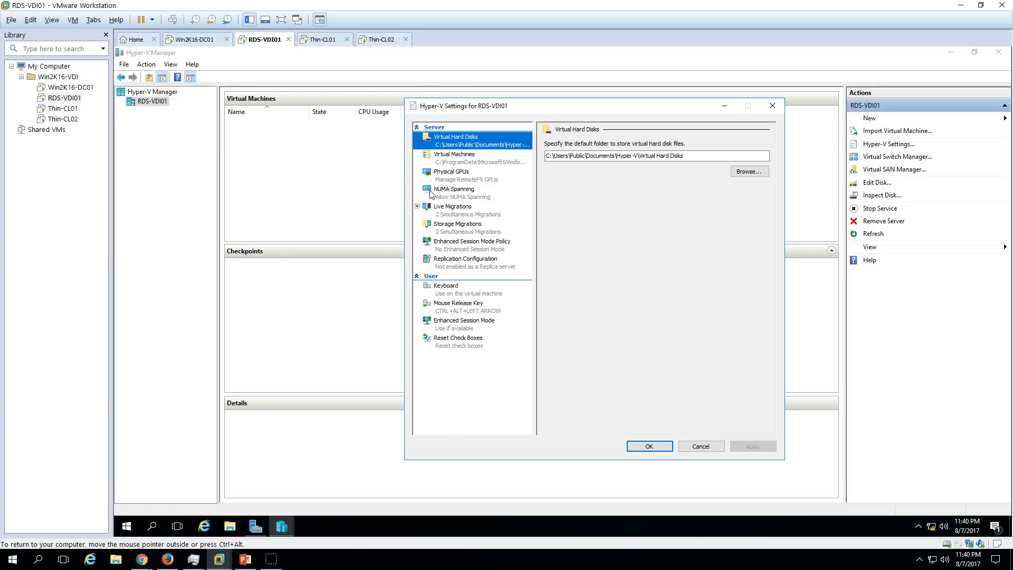
Check the default virtual machines folder and confirm the RDS Virtual switch uses the Intel 82574L adapter.
{"action": "left_click", "coordinate": [481, 157]}
{"action": "left_click", "coordinate": [648, 447]}
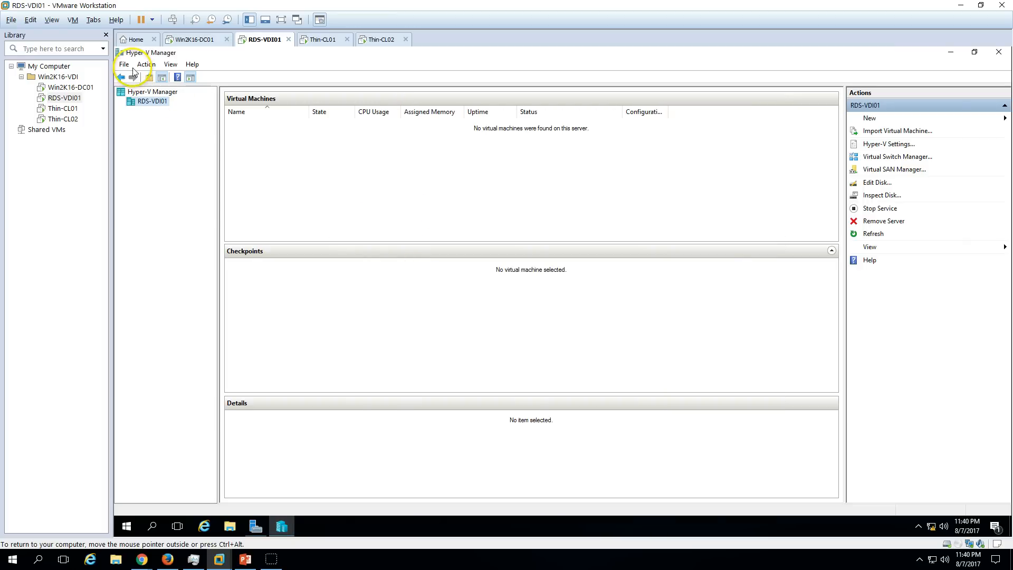
{"action": "right_click", "coordinate": [151, 108]}
{"action": "left_click", "coordinate": [191, 149]}
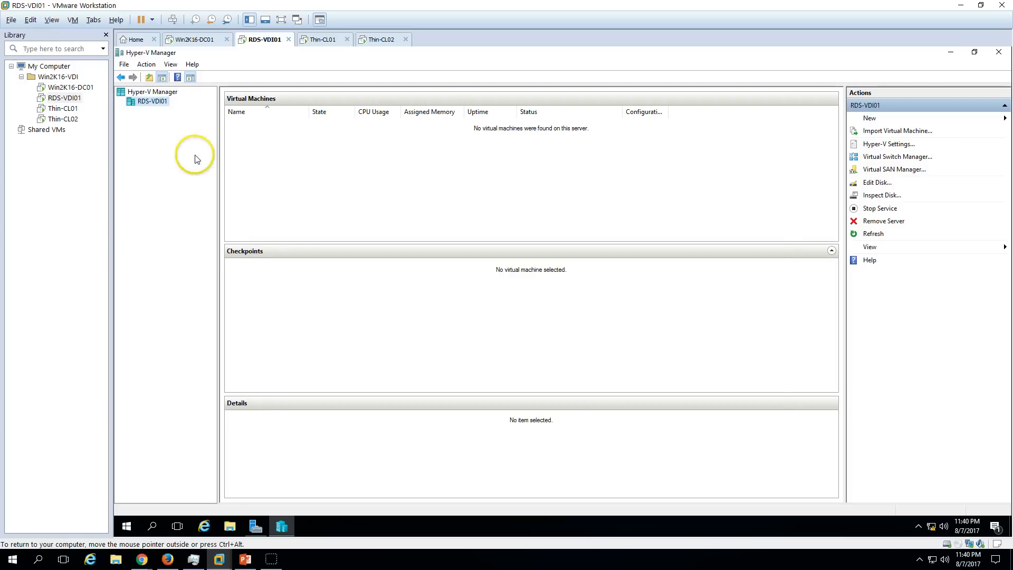
{"action": "left_click", "coordinate": [465, 149]}
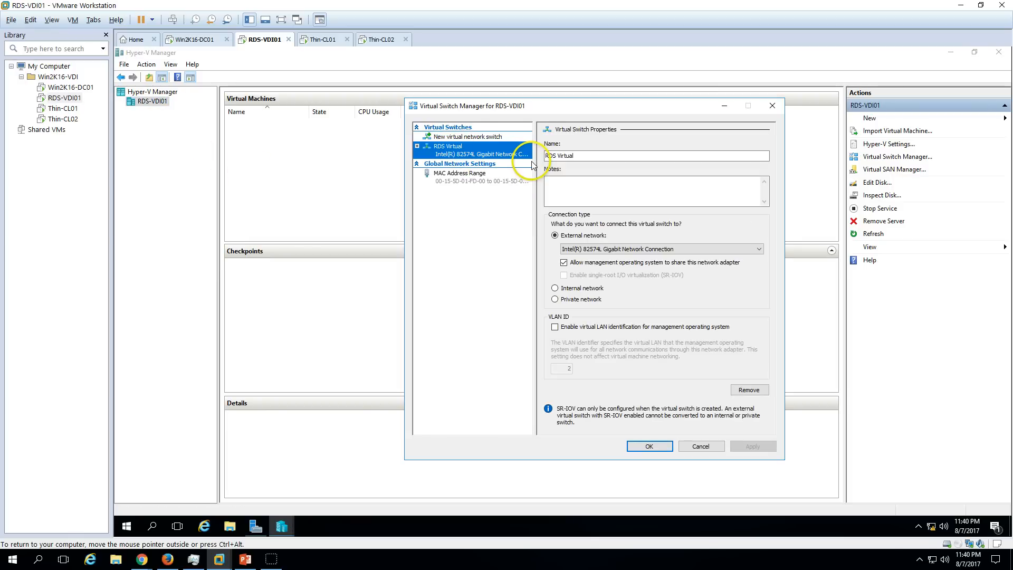
{"action": "left_click", "coordinate": [585, 156]}
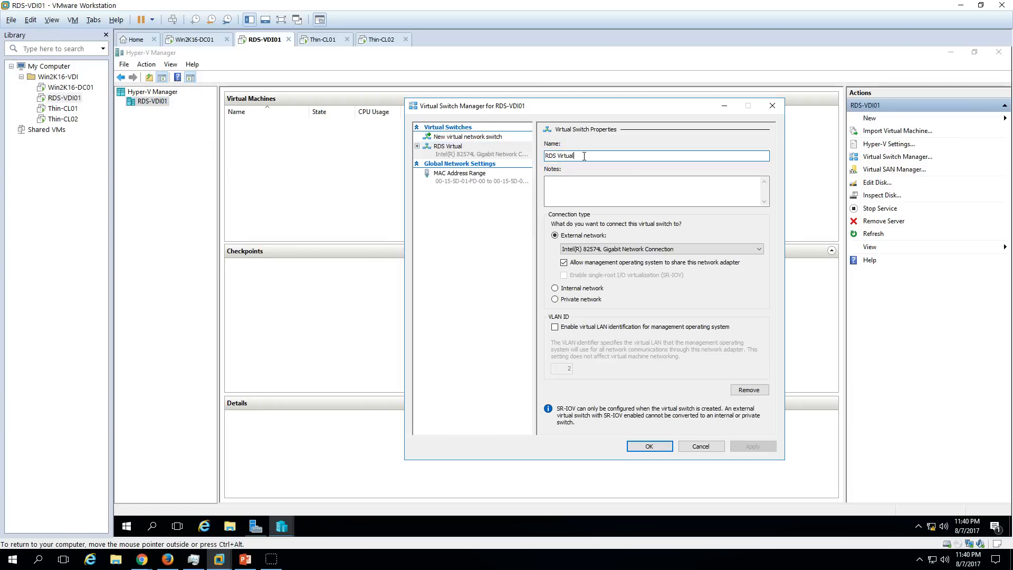
{"action": "left_click", "coordinate": [600, 249]}
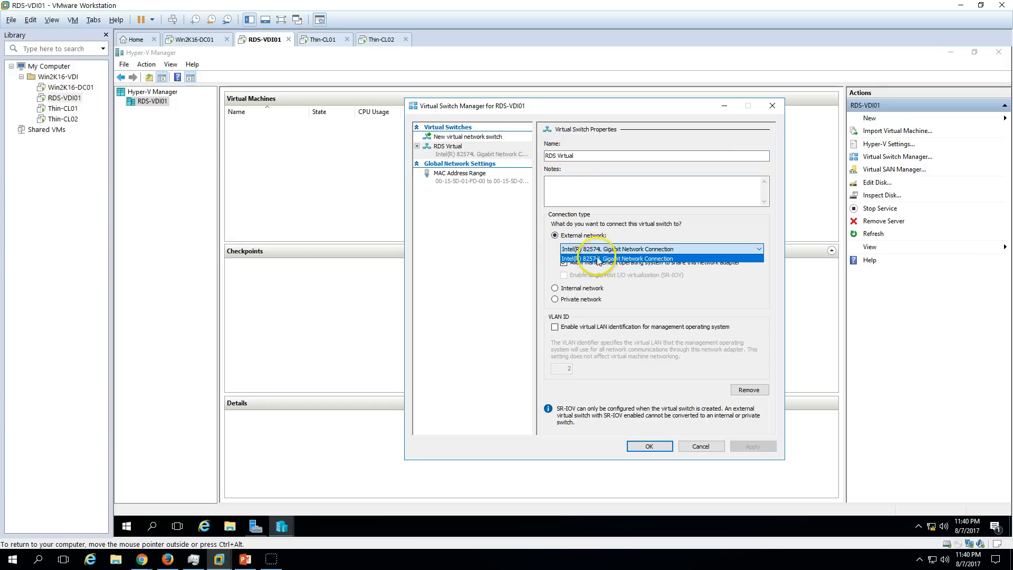
{"action": "left_click", "coordinate": [598, 258]}
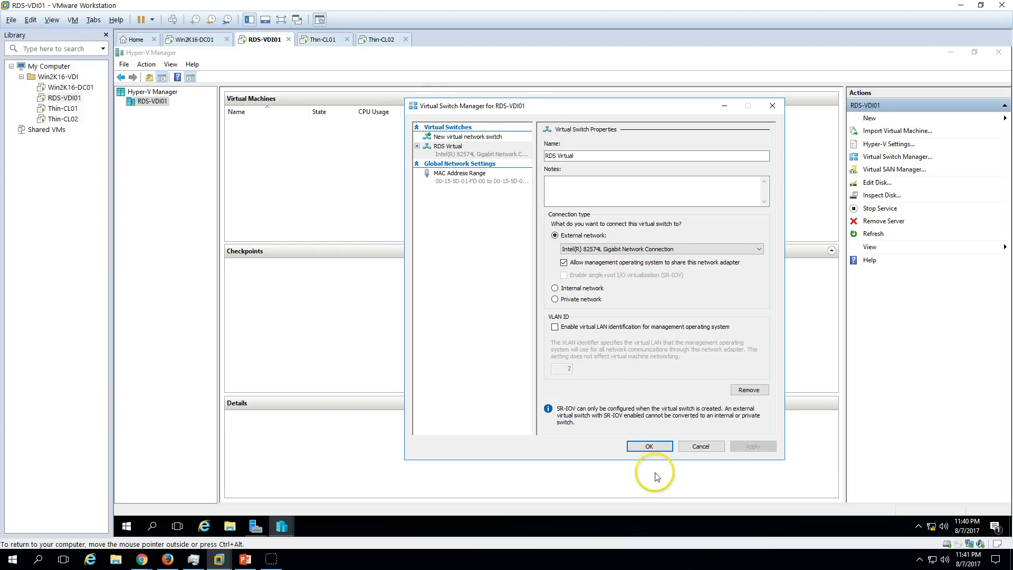
{"action": "left_click", "coordinate": [649, 446]}
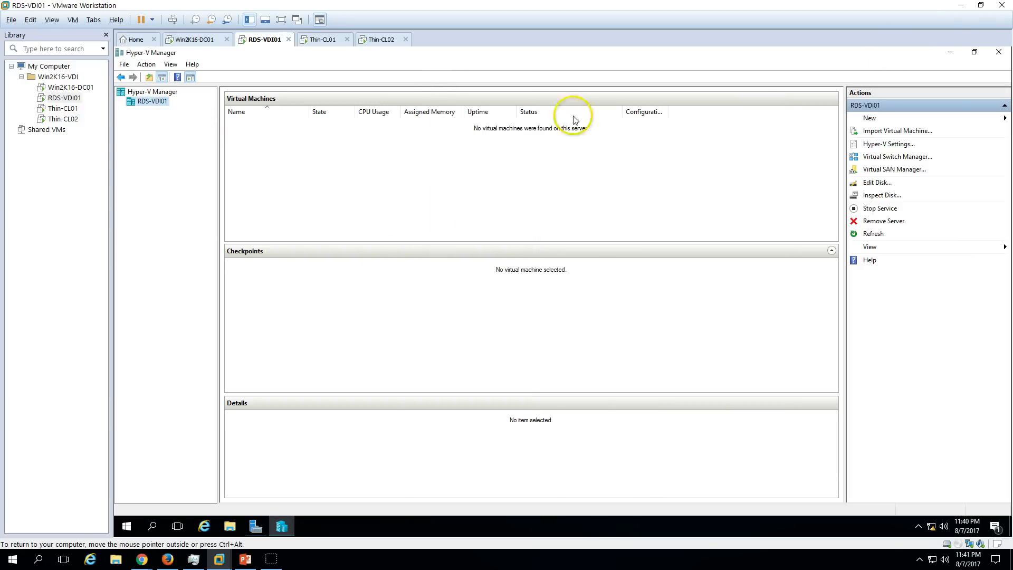
{"action": "left_click", "coordinate": [999, 51]}
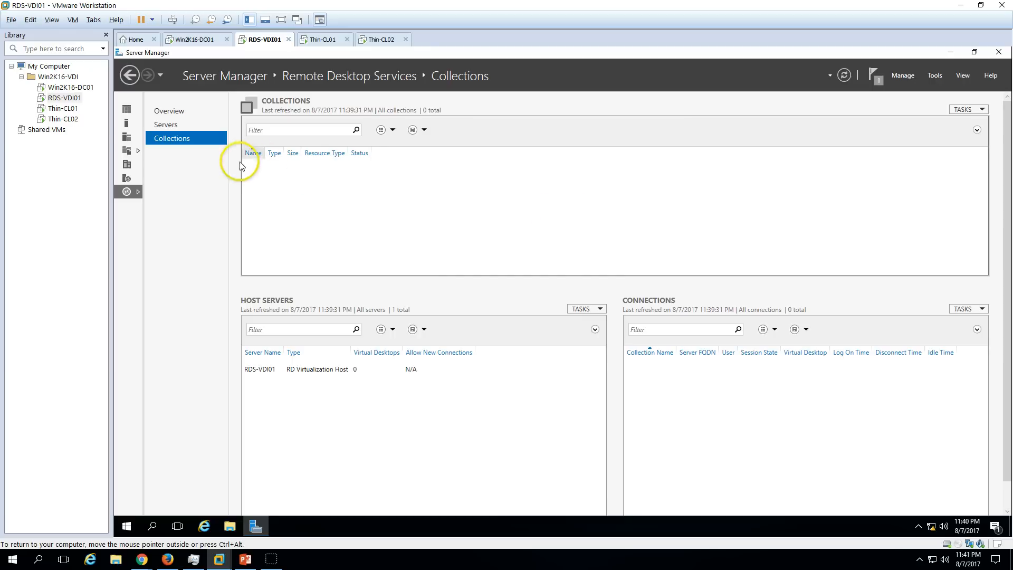
{"action": "left_click", "coordinate": [972, 110]}
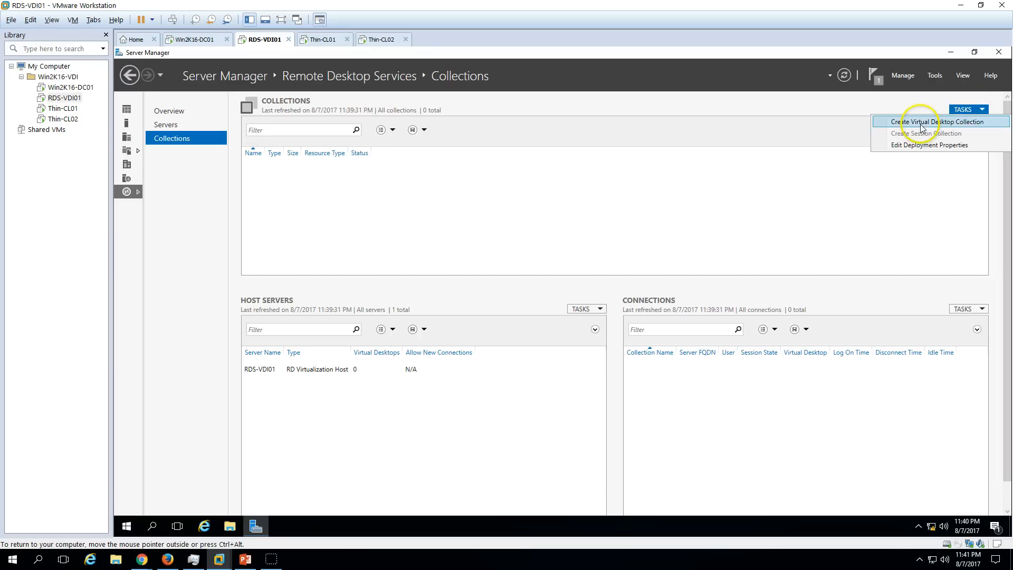
{"action": "left_click", "coordinate": [934, 124]}
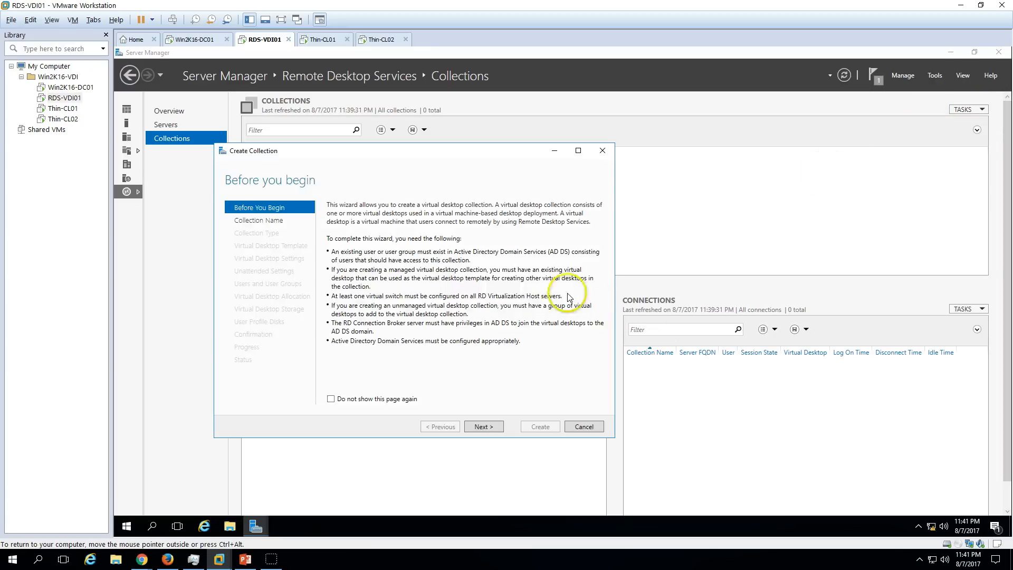
{"action": "left_click", "coordinate": [483, 427]}
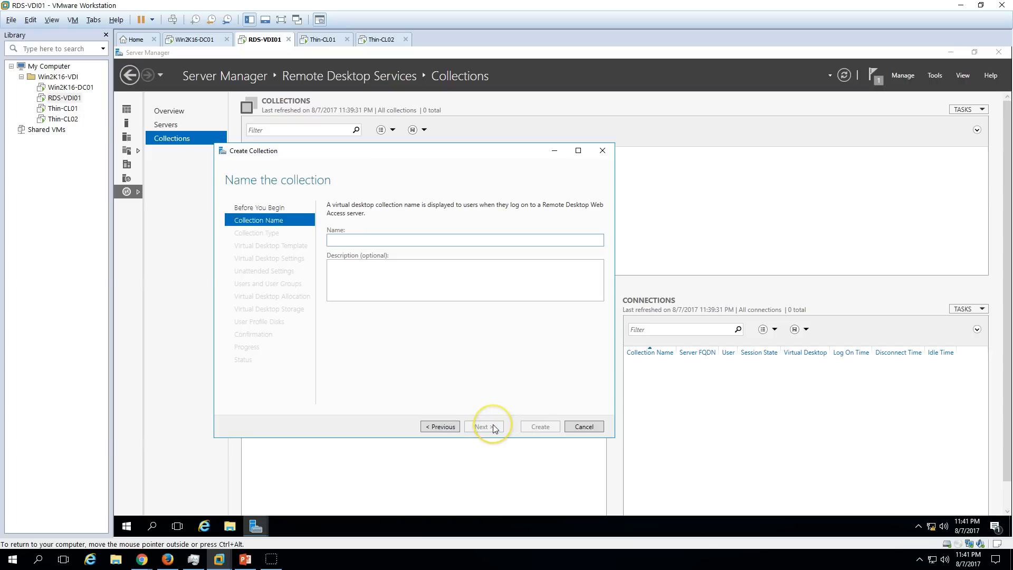
{"action": "type", "text": "VDi-Demo"}
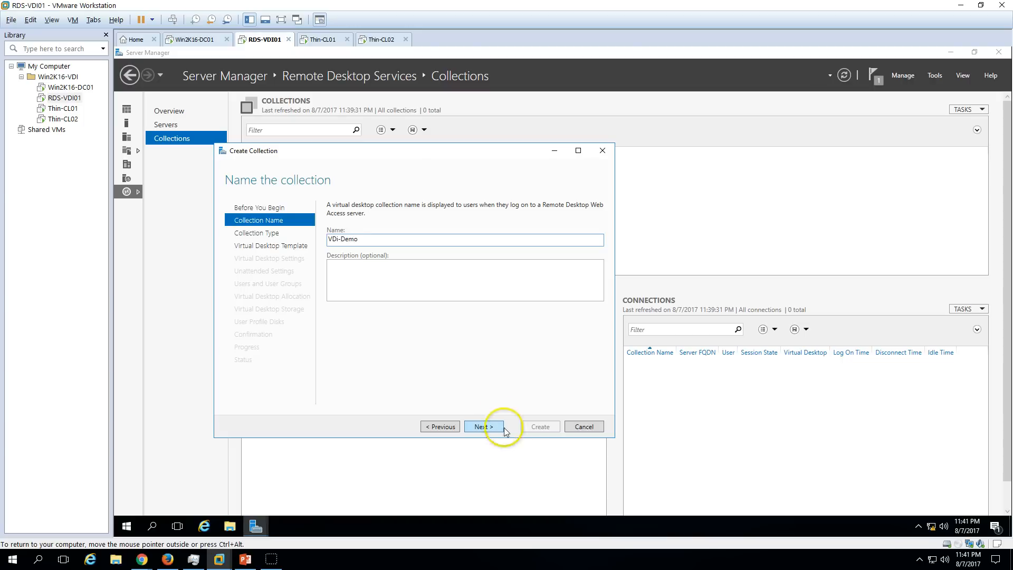
{"action": "left_click", "coordinate": [492, 428]}
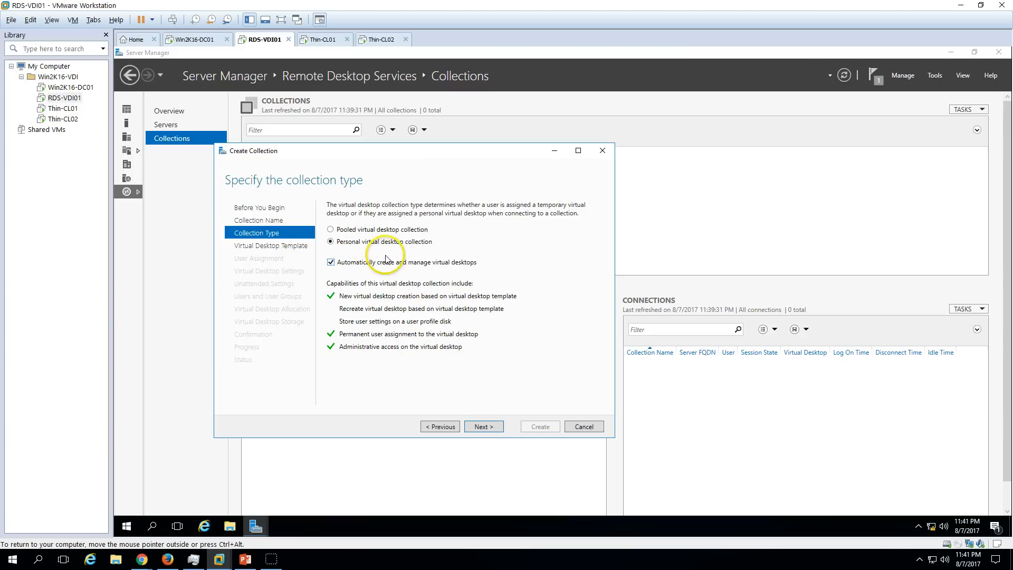
{"action": "left_click", "coordinate": [490, 426]}
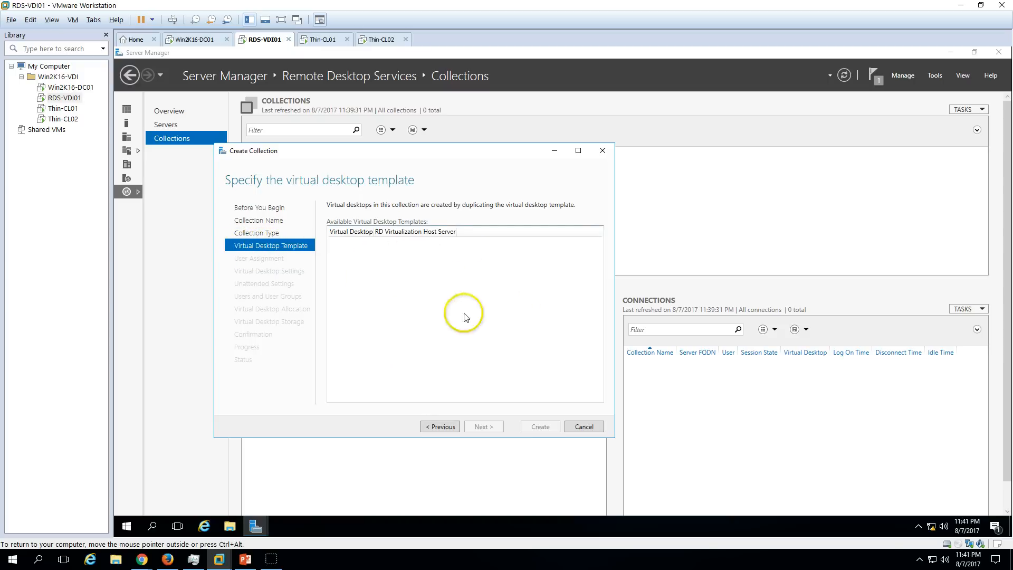
{"action": "left_click", "coordinate": [593, 430]}
{"action": "left_click", "coordinate": [565, 323]}
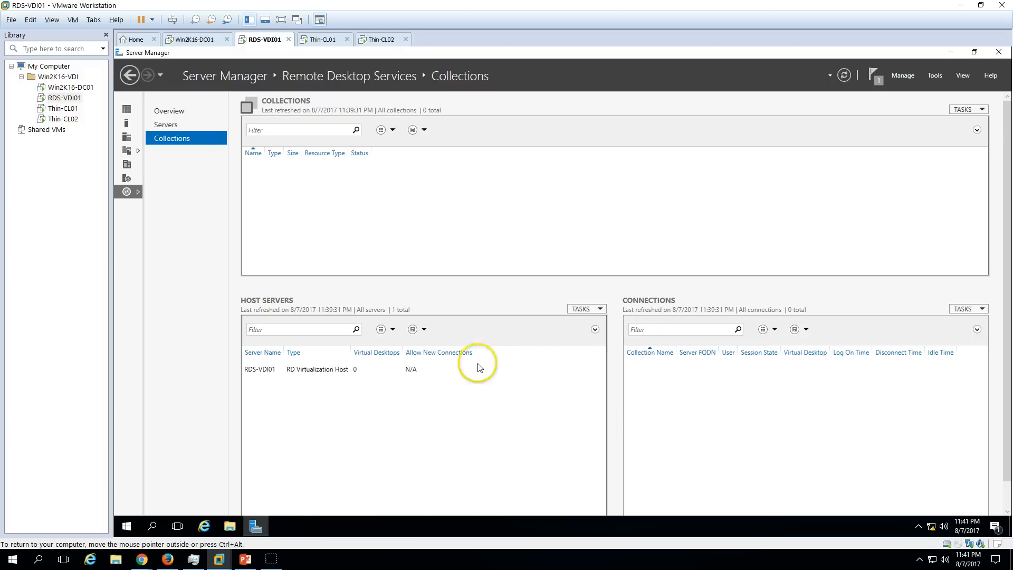
Launch Hyper-V Manager from the Server Manager Tools menu.
{"action": "left_click", "coordinate": [169, 110]}
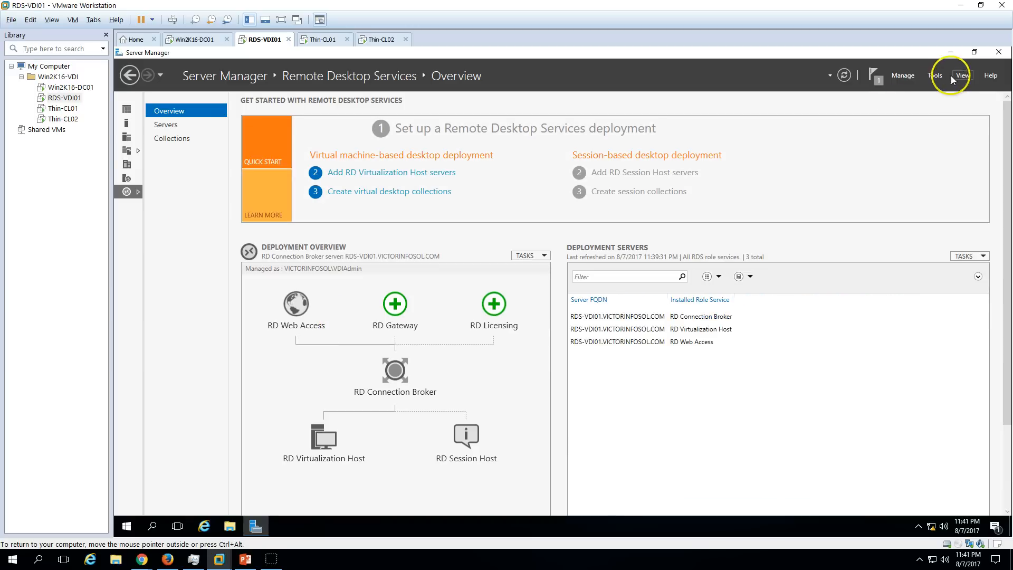
{"action": "left_click", "coordinate": [935, 75]}
{"action": "left_click", "coordinate": [920, 147]}
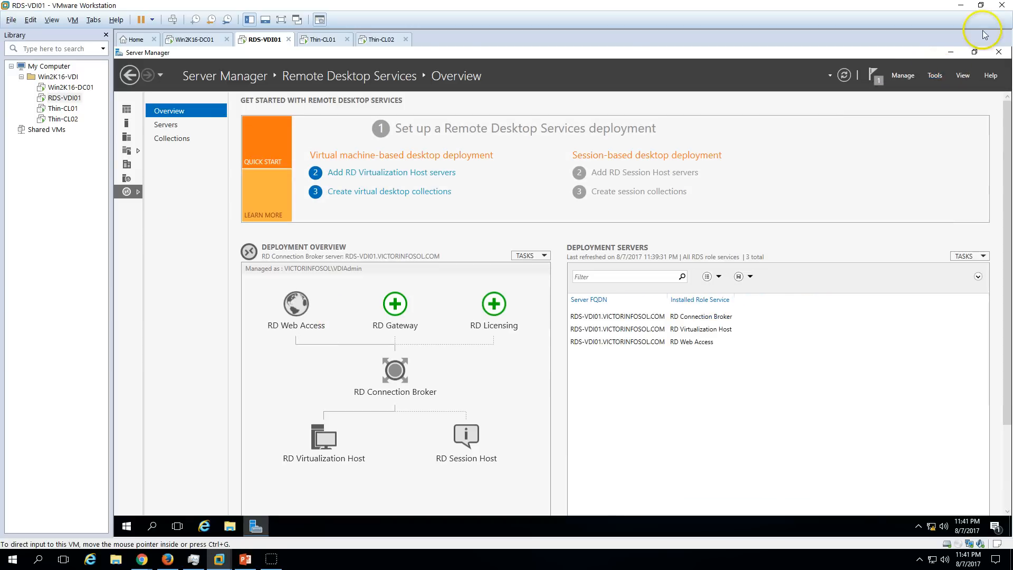
{"action": "left_click", "coordinate": [950, 51]}
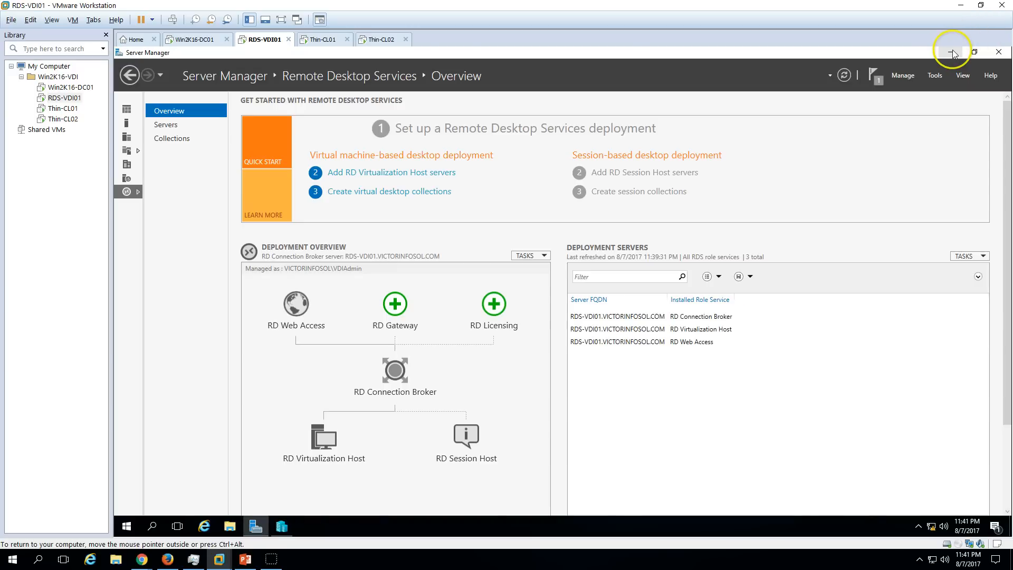
{"action": "left_click", "coordinate": [950, 52]}
{"action": "left_click", "coordinate": [283, 525]}
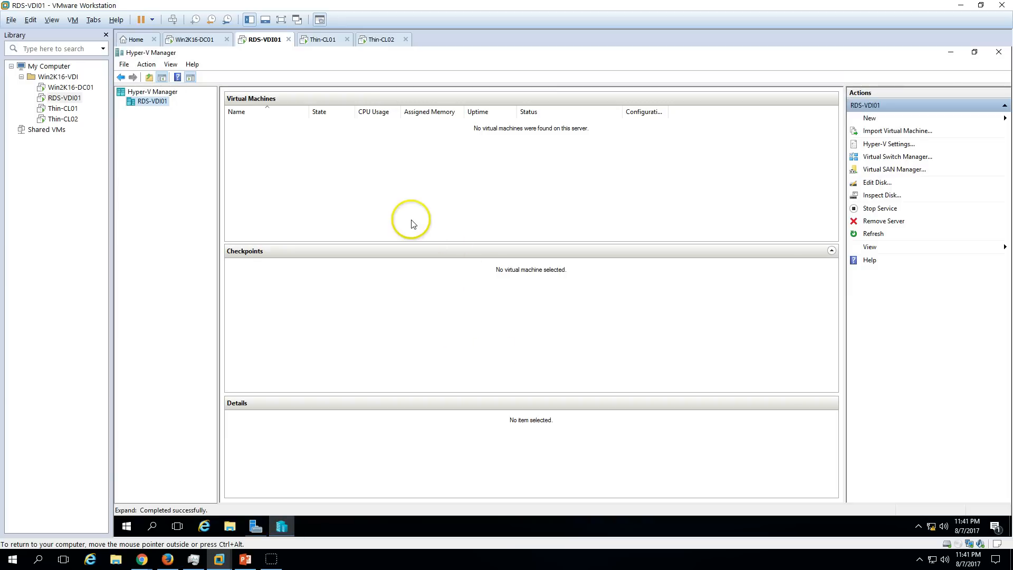
Start a new virtual machine named Win8-Temp, Generation 1, with 4096 MB memory.
{"action": "right_click", "coordinate": [162, 105]}
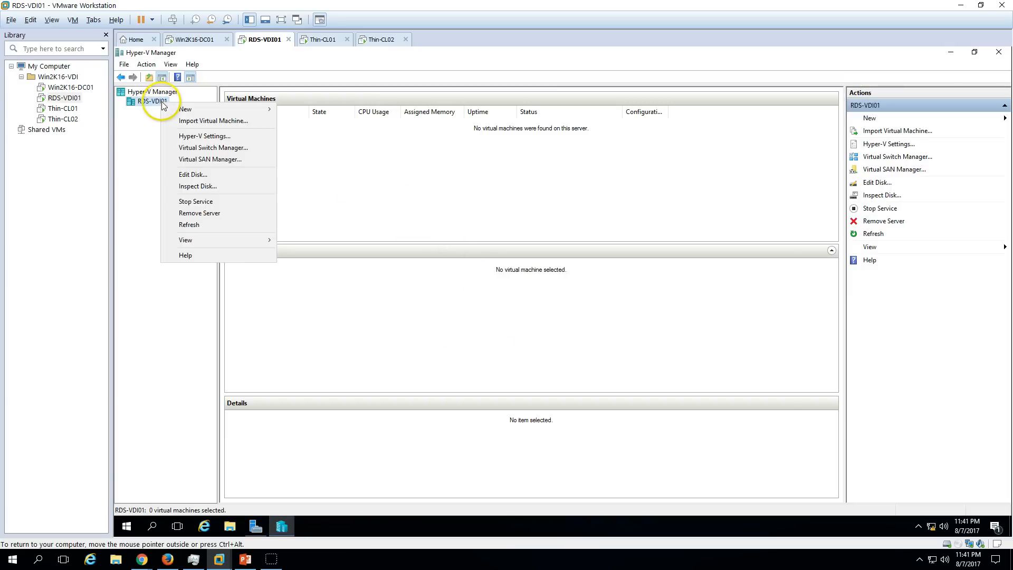
{"action": "mouse_move", "coordinate": [191, 109]}
{"action": "left_click", "coordinate": [338, 114]}
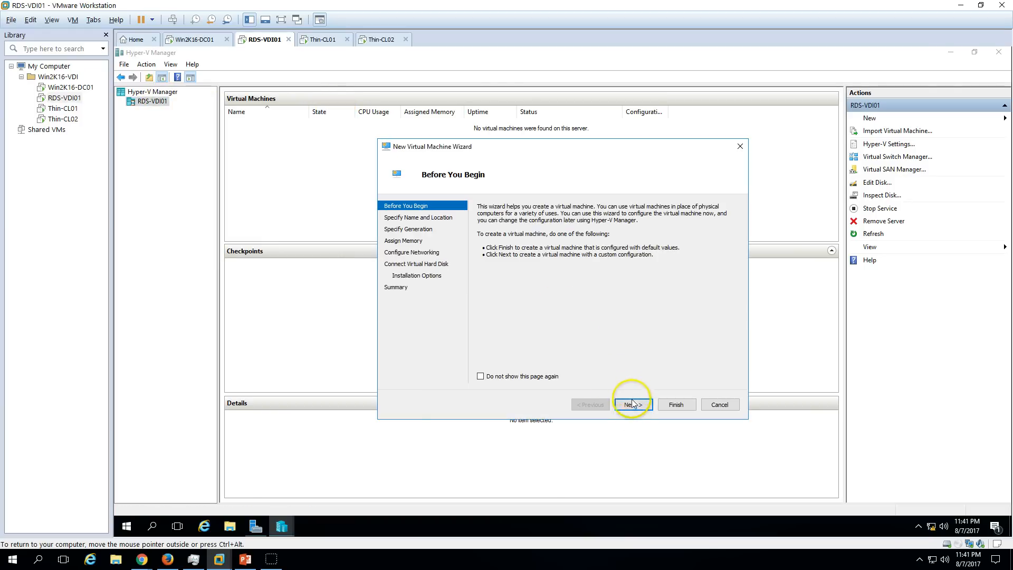
{"action": "left_click", "coordinate": [631, 406]}
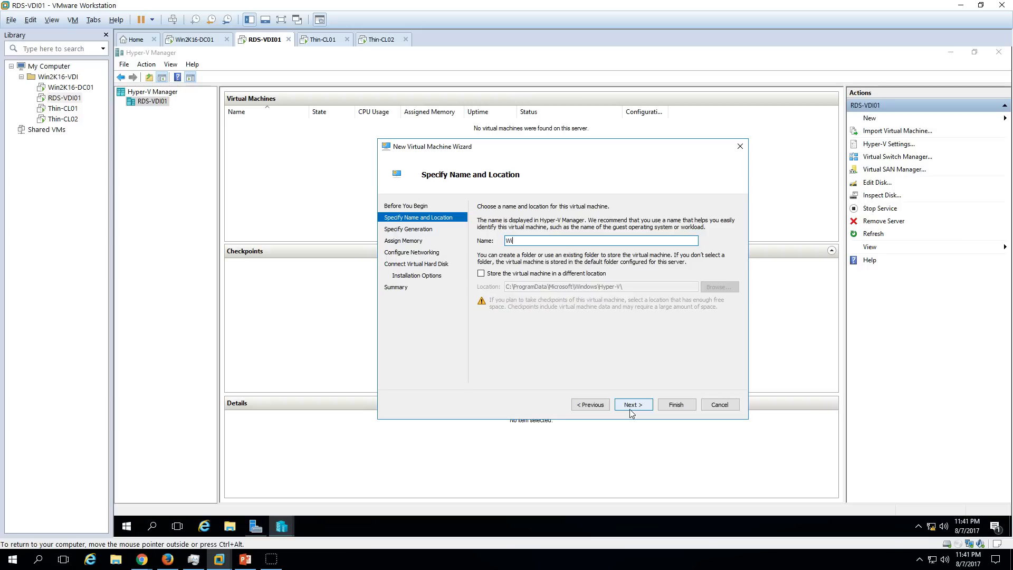
{"action": "type", "text": "Win8-Test"}
{"action": "left_click", "coordinate": [640, 407]}
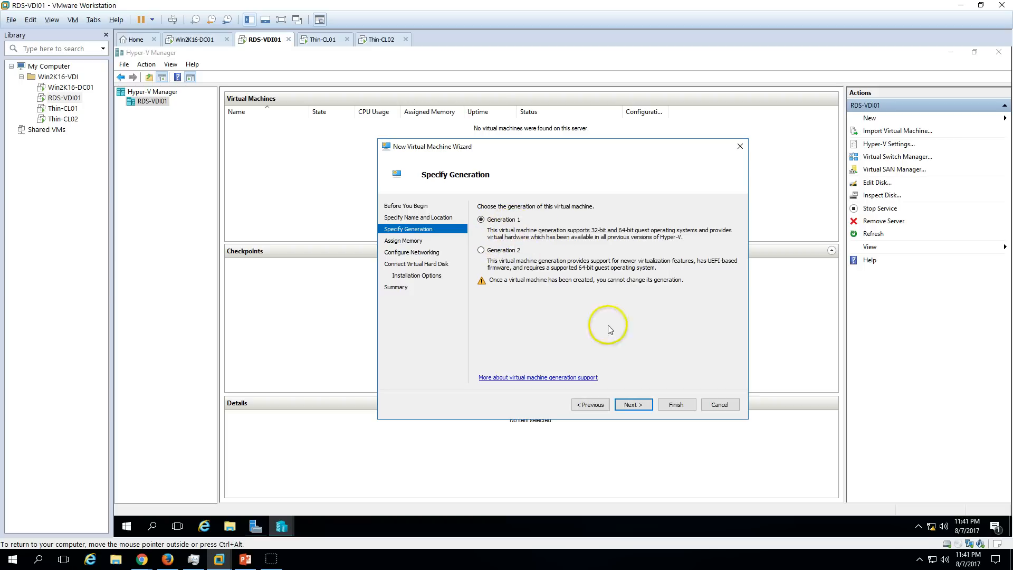
{"action": "left_click", "coordinate": [639, 406]}
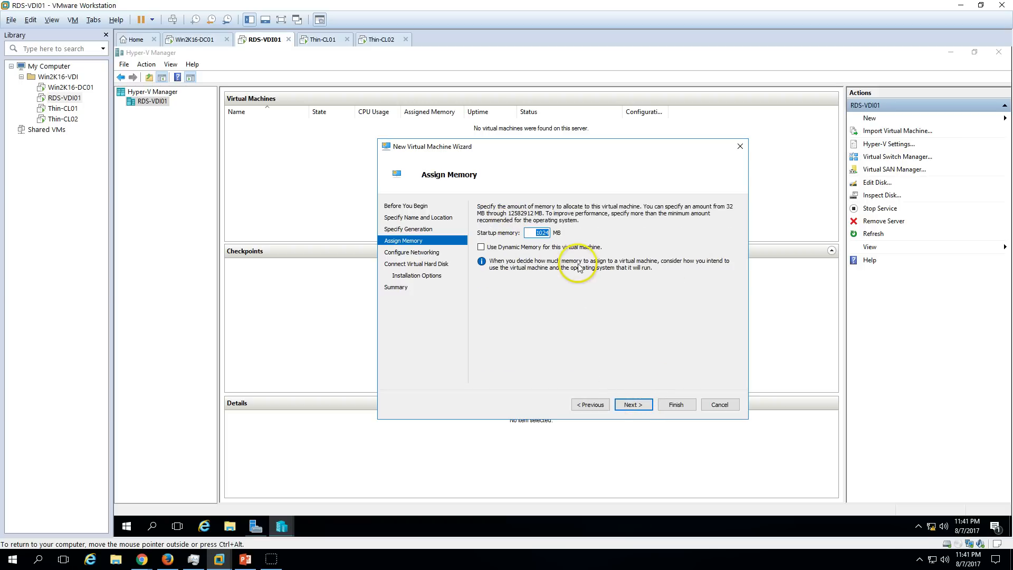
{"action": "type", "text": "4096"}
{"action": "left_click", "coordinate": [635, 406]}
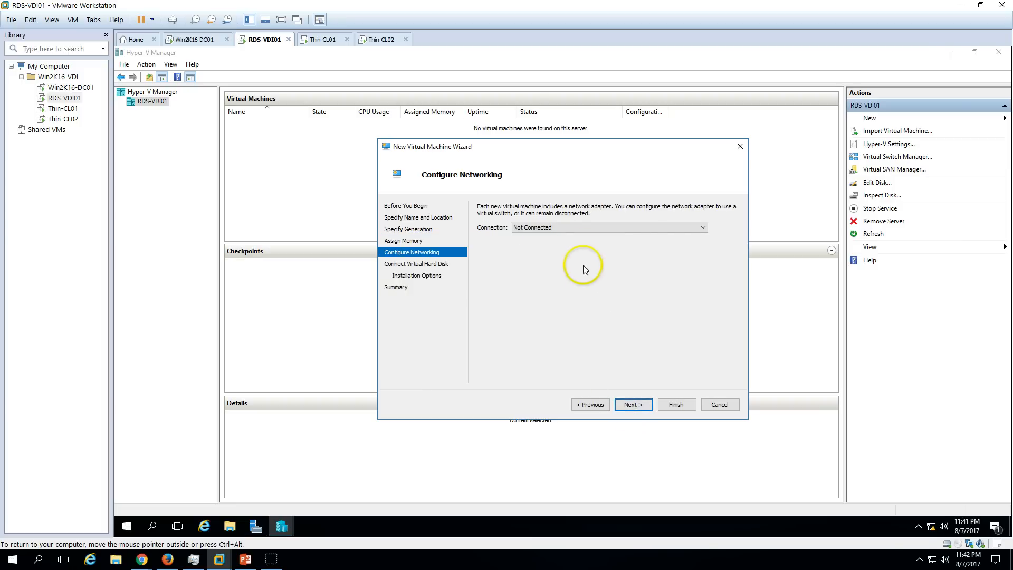
Leave the new machine's network connection set to Not Connected.
{"action": "left_click", "coordinate": [565, 229]}
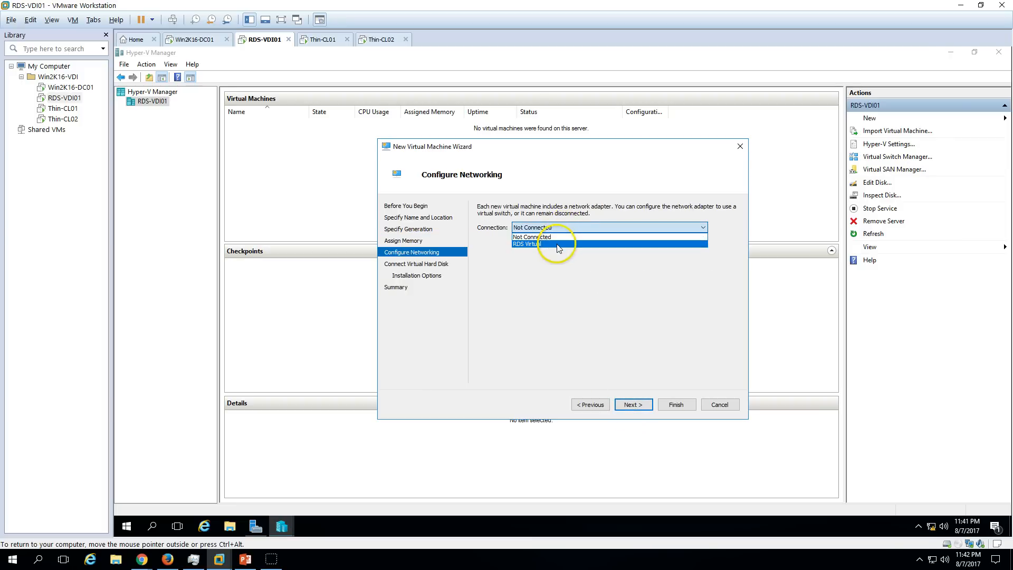
{"action": "left_click", "coordinate": [545, 236]}
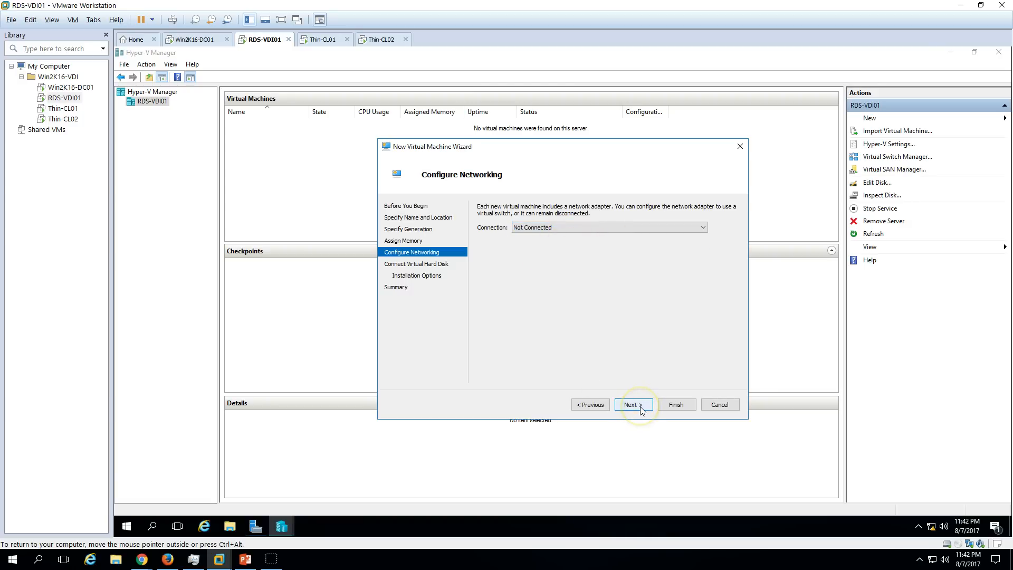
{"action": "left_click", "coordinate": [565, 228]}
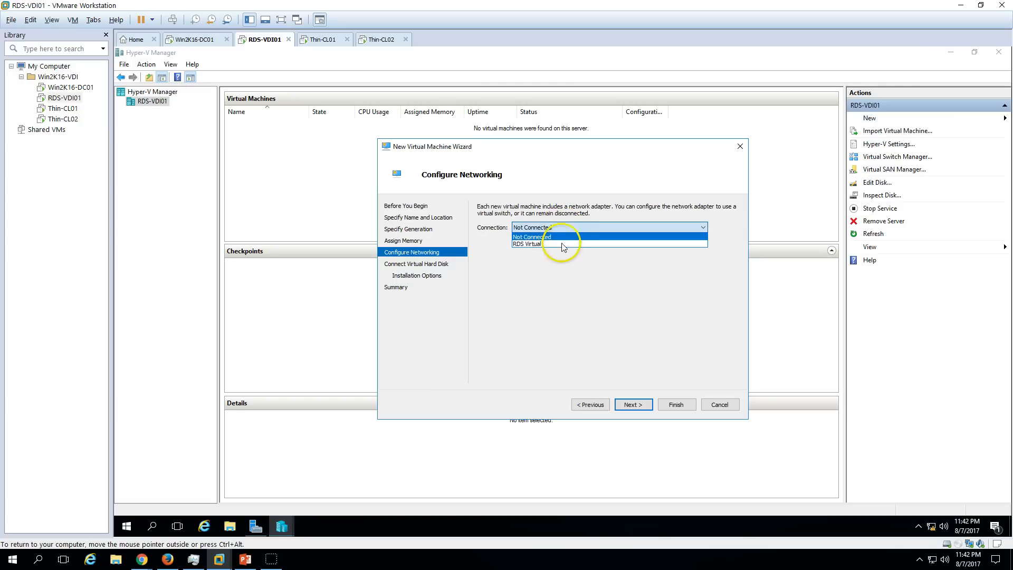
{"action": "left_click", "coordinate": [565, 247]}
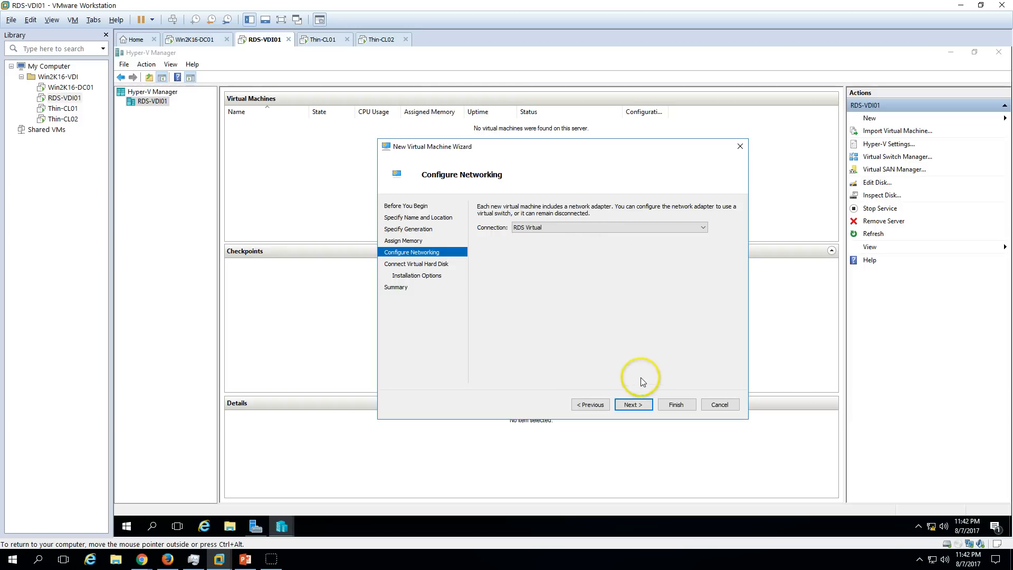
{"action": "left_click", "coordinate": [575, 228]}
{"action": "left_click", "coordinate": [573, 238]}
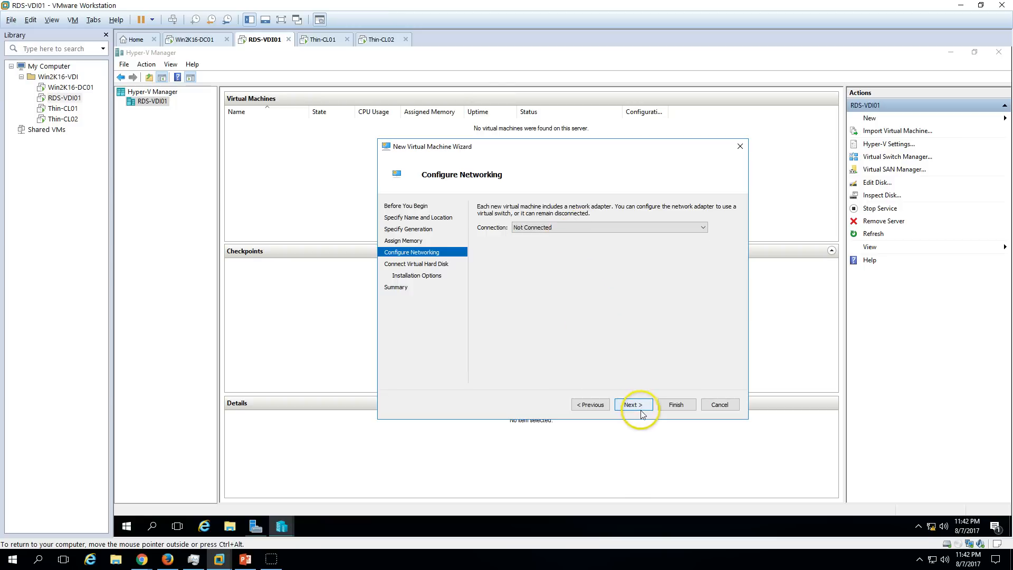
Give it a 61 GB virtual disk, install from the CD/DVD drive, and finish.
{"action": "left_click", "coordinate": [642, 406]}
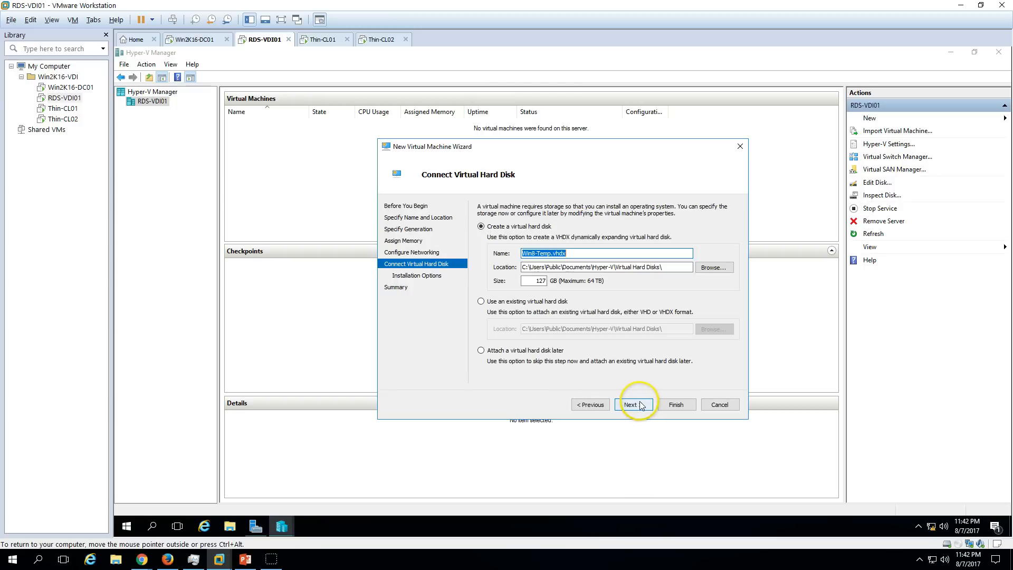
{"action": "double_click", "coordinate": [535, 280]}
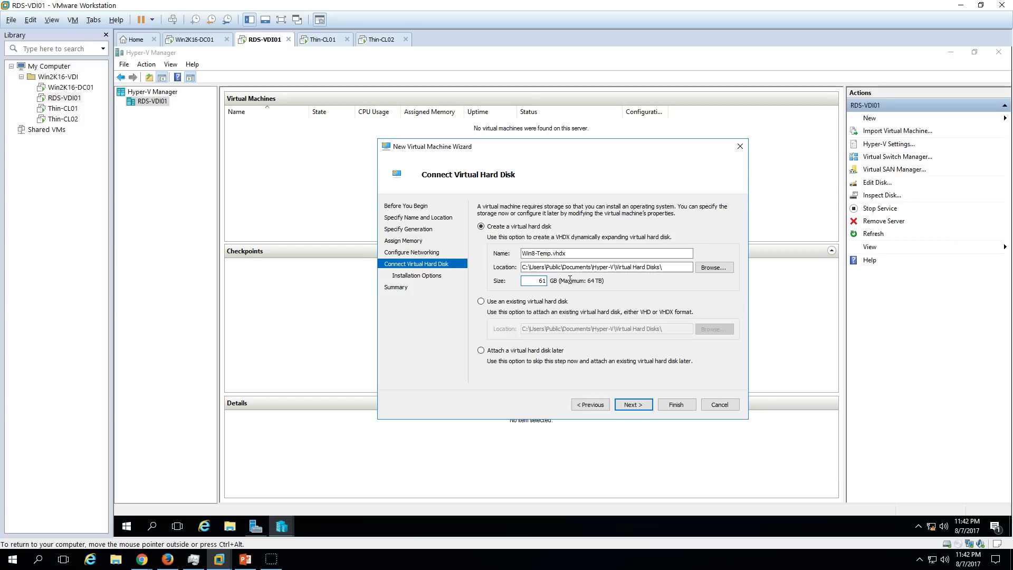
{"action": "left_click", "coordinate": [633, 404]}
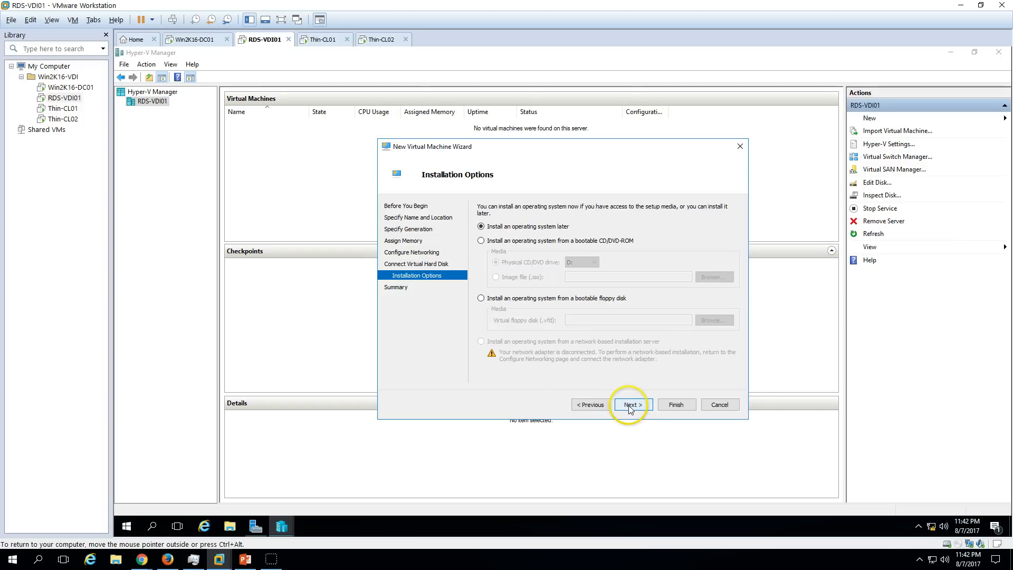
{"action": "left_click", "coordinate": [530, 241]}
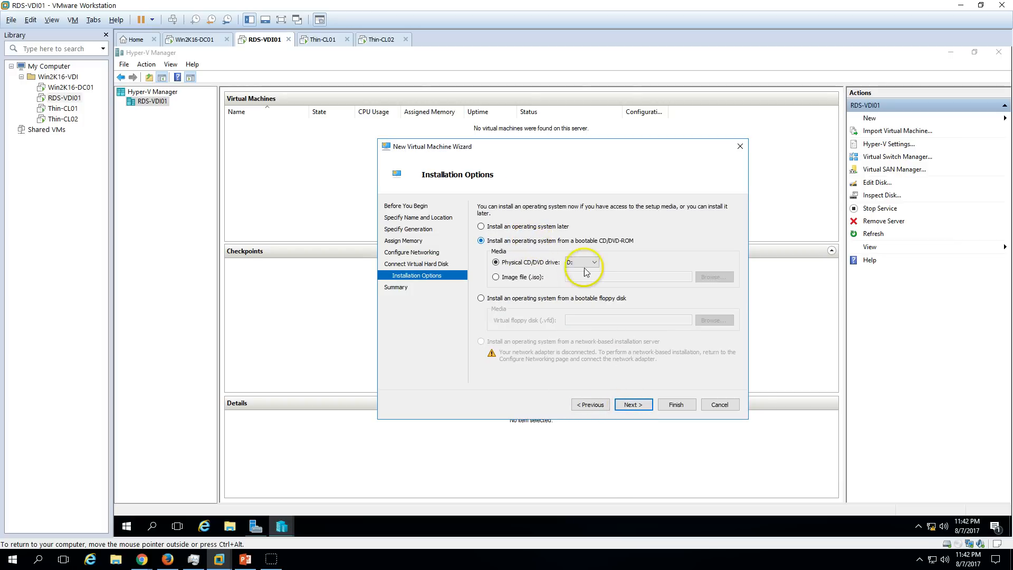
{"action": "left_click", "coordinate": [634, 404]}
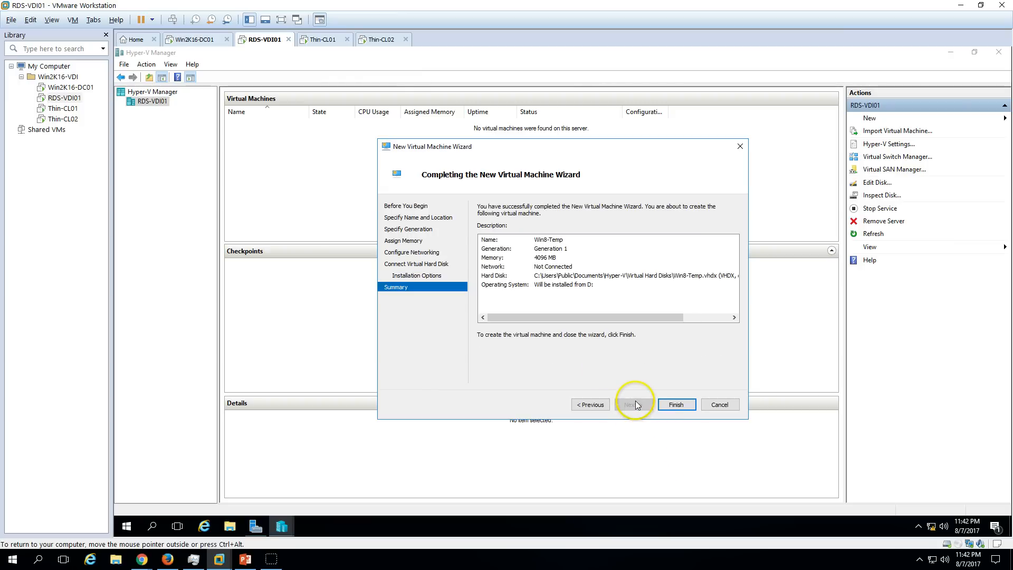
{"action": "left_click", "coordinate": [678, 404]}
Set RDS-VDI01's CD/DVD drive to connected and to use an ISO image.
{"action": "right_click", "coordinate": [267, 40]}
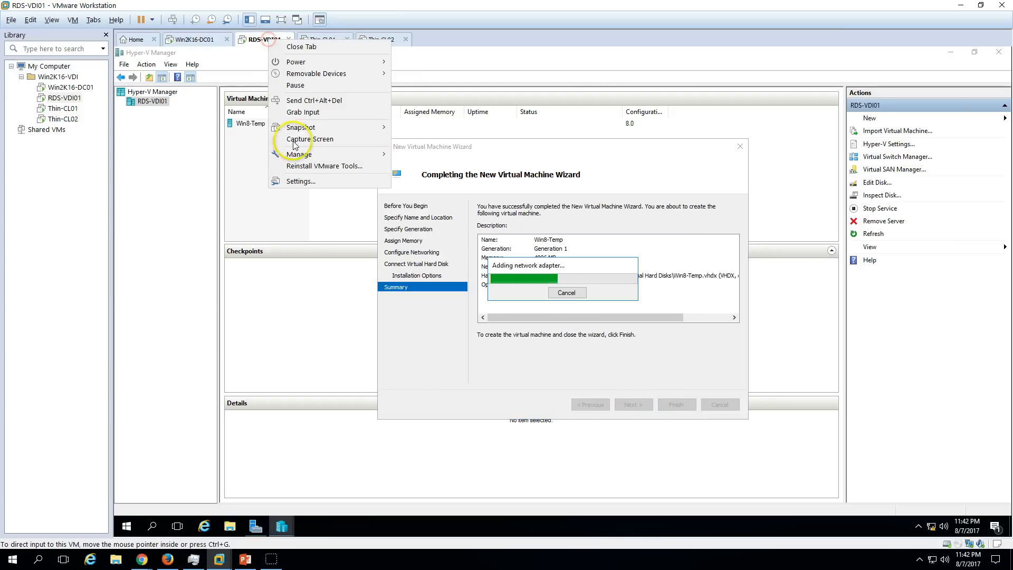
{"action": "left_click", "coordinate": [302, 181]}
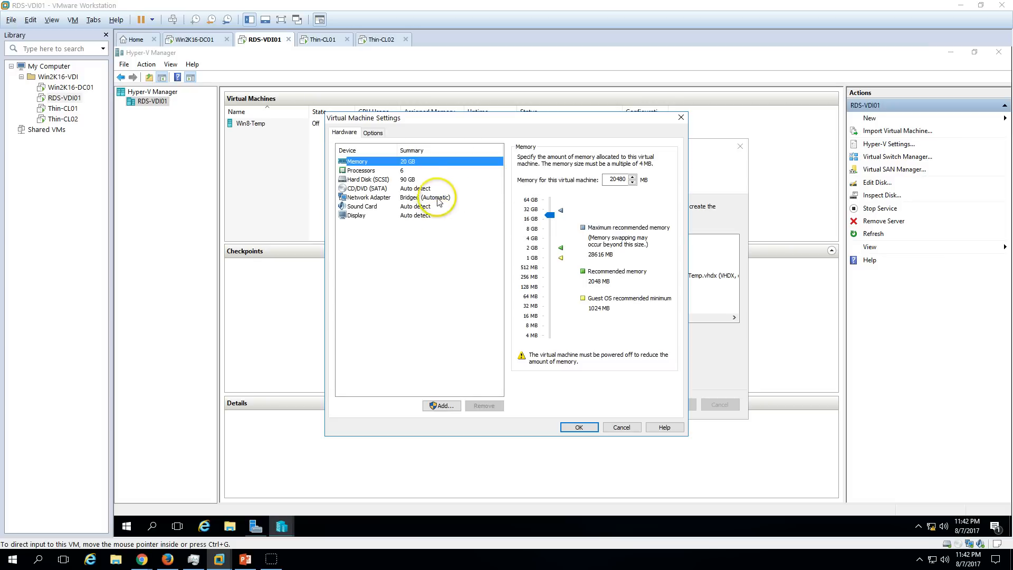
{"action": "left_click", "coordinate": [419, 180]}
{"action": "left_click", "coordinate": [419, 188]}
{"action": "left_click", "coordinate": [538, 156]}
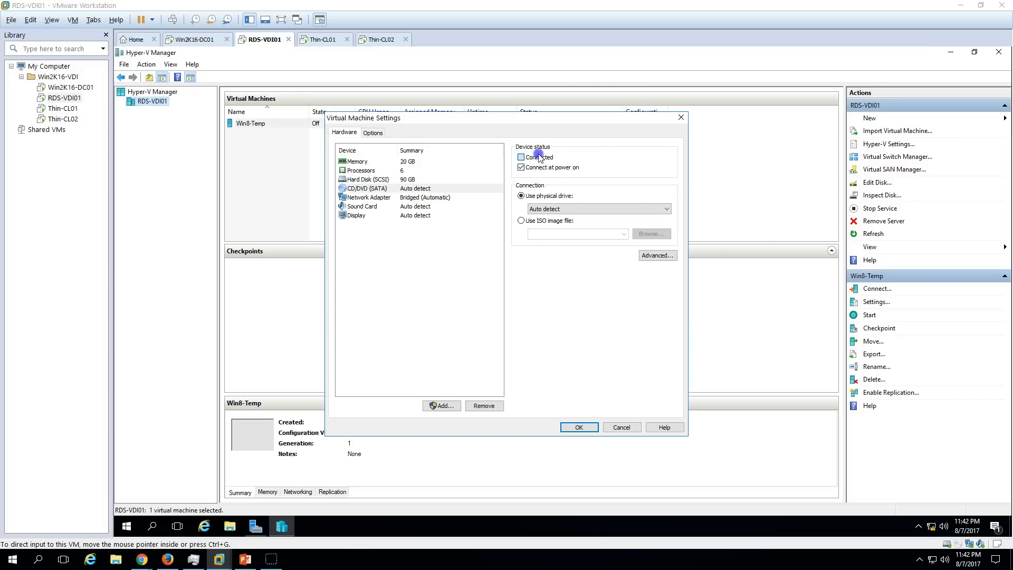
{"action": "left_click", "coordinate": [542, 220]}
Choose the Windows 8.1 Enterprise ISO from D:\ISO\MSDN Download\Windows Client and save.
{"action": "left_click", "coordinate": [637, 232]}
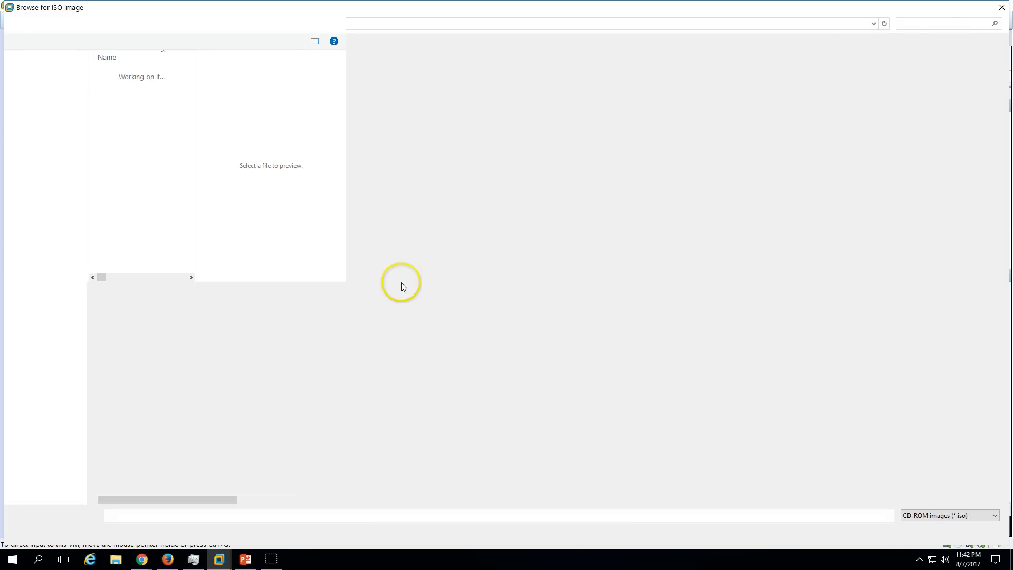
{"action": "left_click", "coordinate": [334, 289]}
{"action": "left_click", "coordinate": [74, 284]}
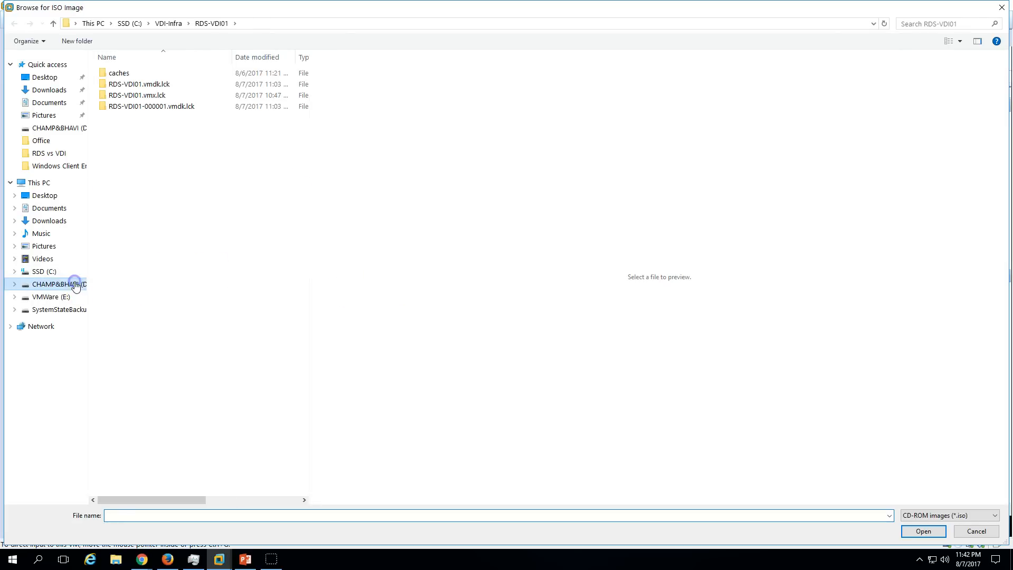
{"action": "double_click", "coordinate": [118, 206]}
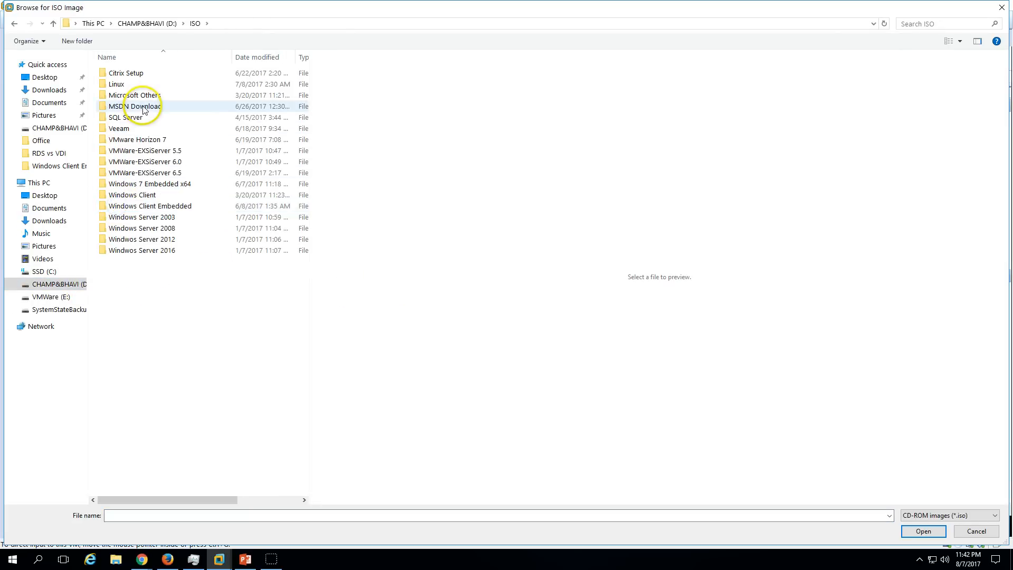
{"action": "double_click", "coordinate": [144, 108]}
{"action": "left_click", "coordinate": [143, 129]}
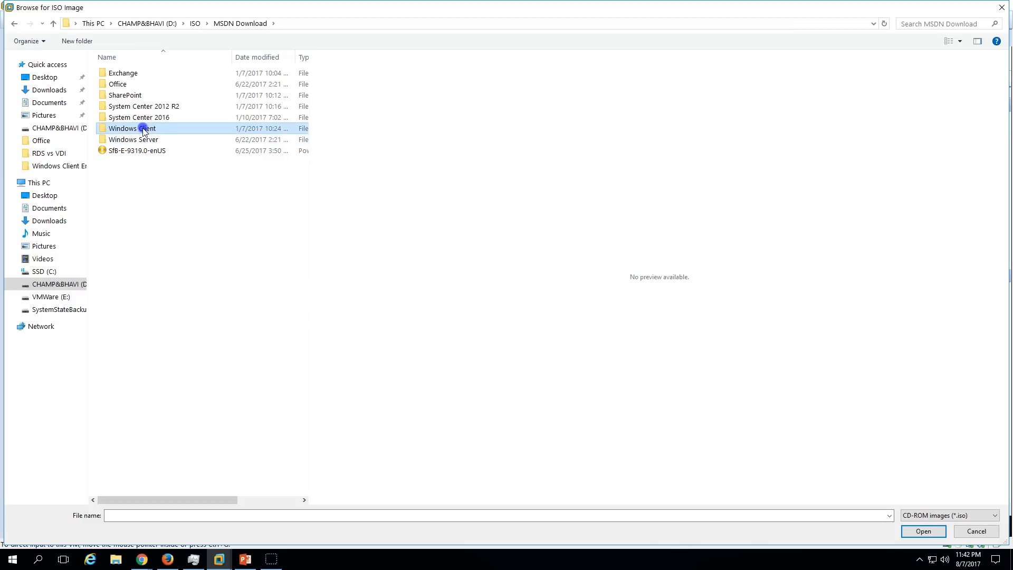
{"action": "double_click", "coordinate": [144, 129]}
{"action": "left_click", "coordinate": [159, 96]}
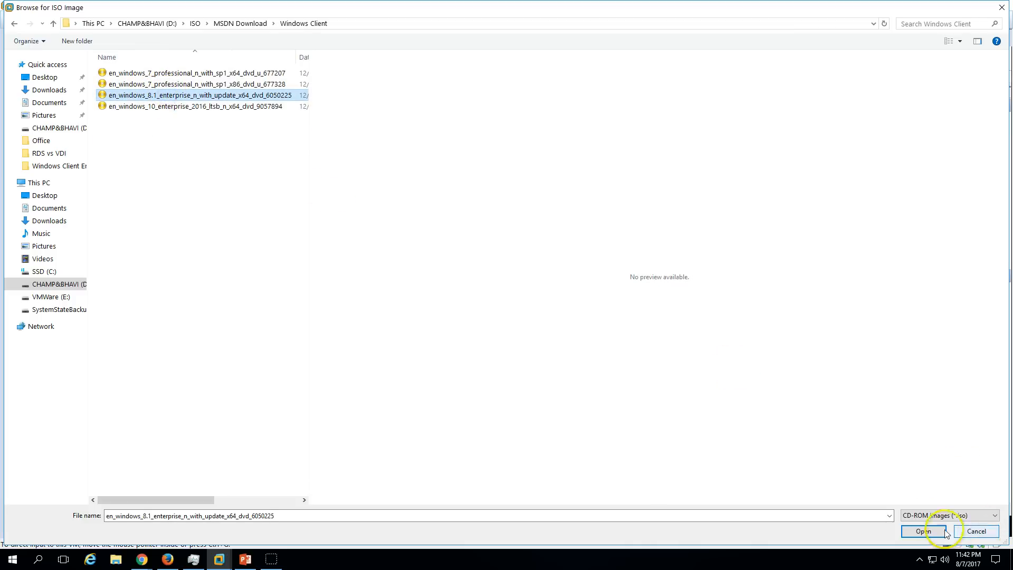
{"action": "left_click", "coordinate": [922, 531]}
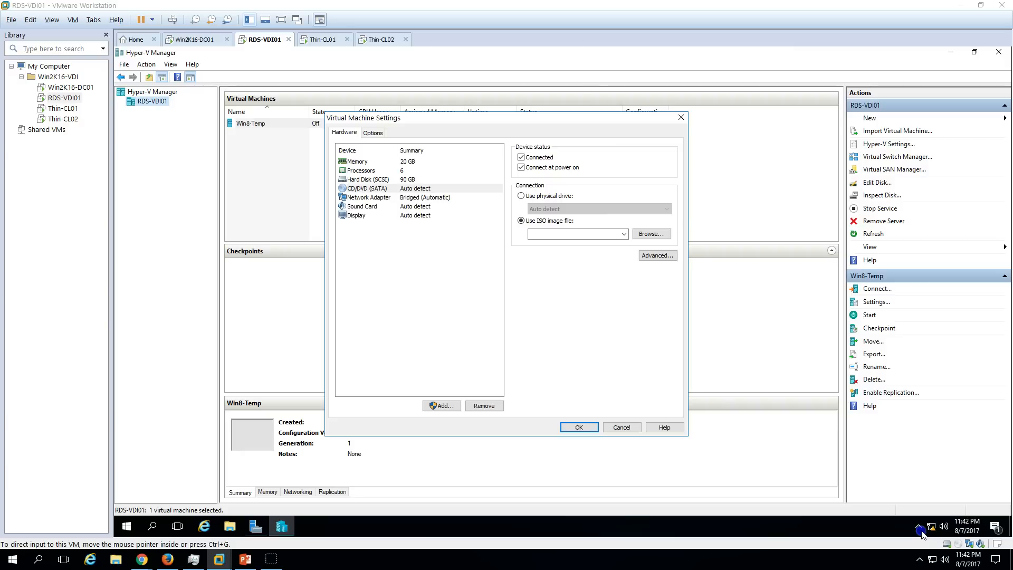
{"action": "left_click", "coordinate": [567, 428]}
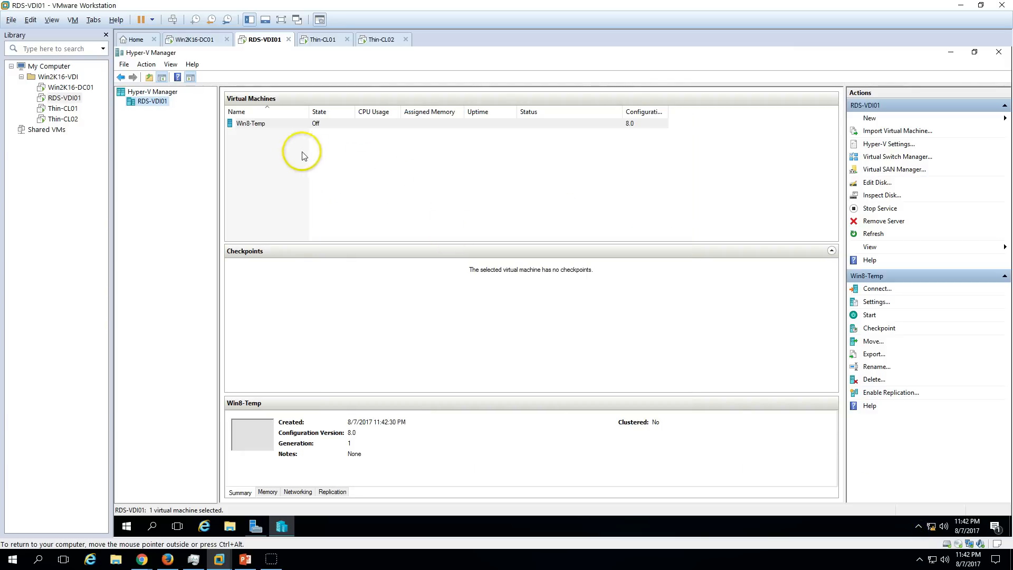
Give Win8-Temp 4 virtual processors and verify its DVD drive uses physical drive D:.
{"action": "left_click", "coordinate": [285, 123]}
{"action": "right_click", "coordinate": [291, 123]}
{"action": "left_click", "coordinate": [318, 141]}
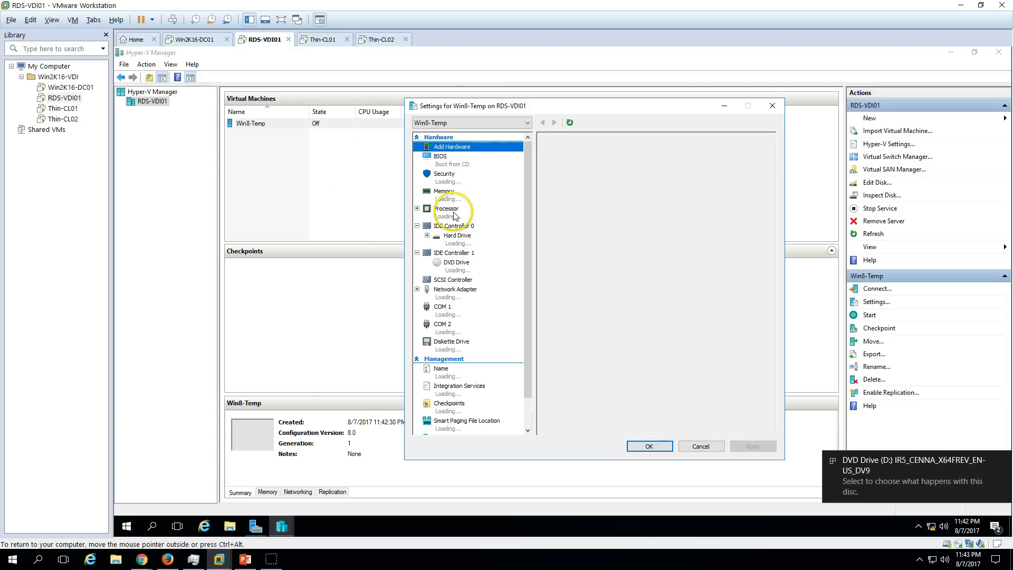
{"action": "left_click", "coordinate": [449, 209]}
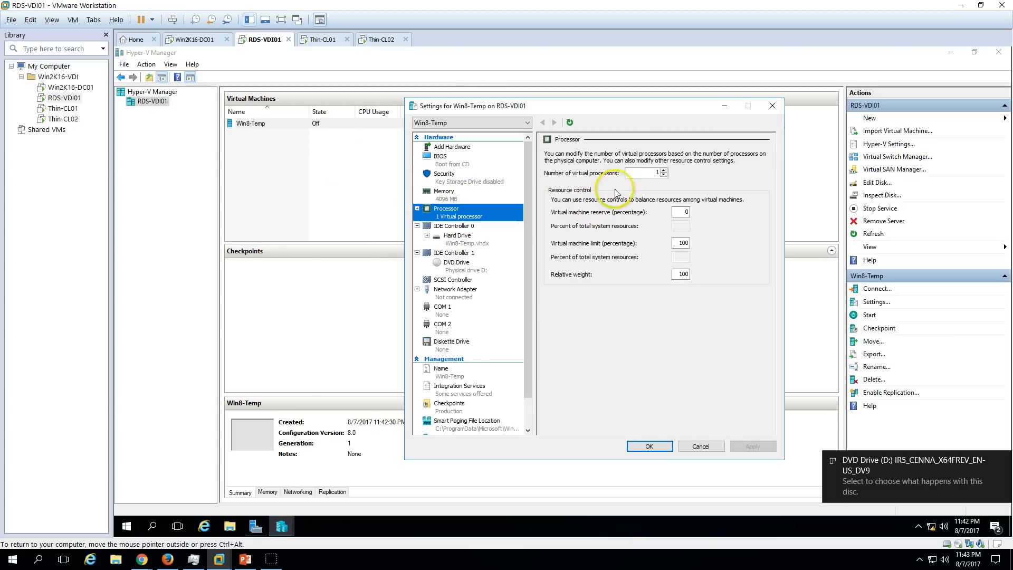
{"action": "left_click", "coordinate": [665, 171]}
{"action": "left_click", "coordinate": [664, 170]}
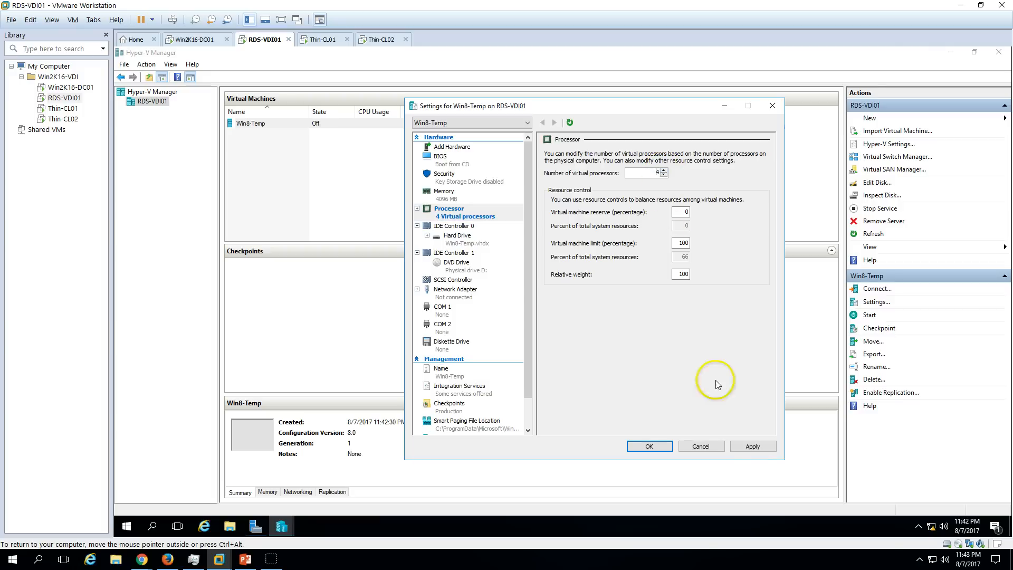
{"action": "left_click", "coordinate": [748, 446]}
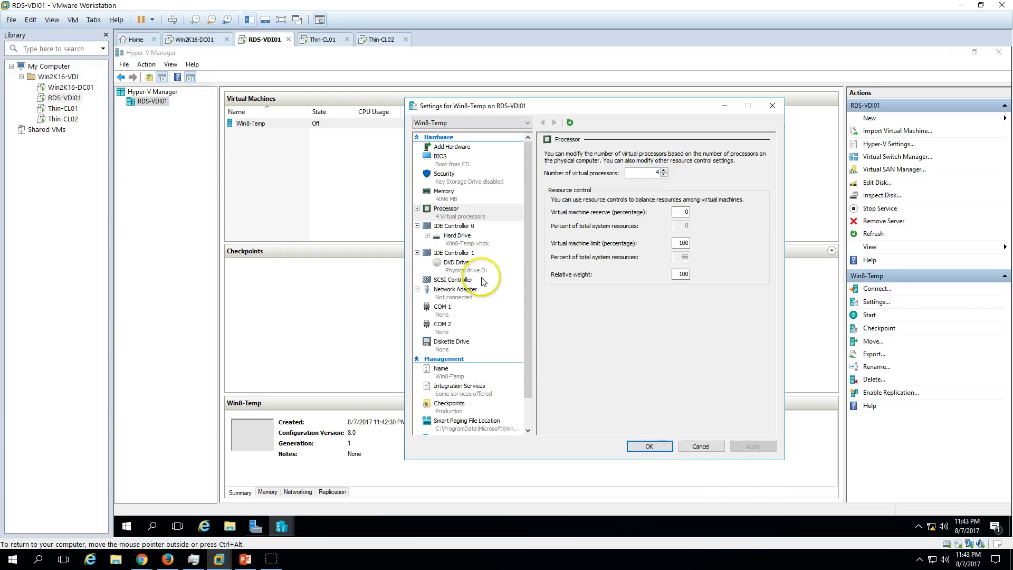
{"action": "left_click", "coordinate": [457, 263]}
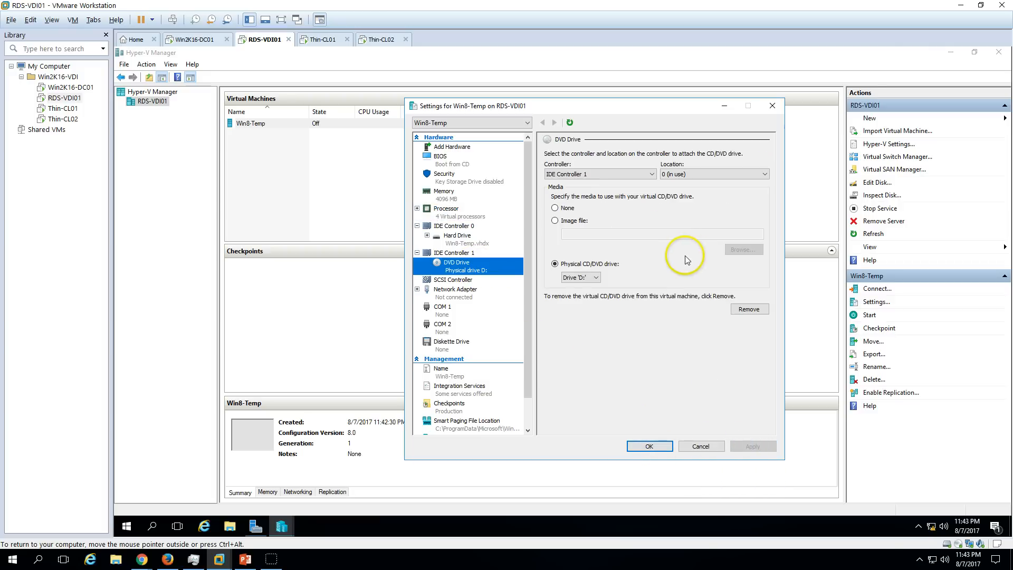
{"action": "left_click", "coordinate": [650, 445]}
Start Win8-Temp and connect to its console.
{"action": "right_click", "coordinate": [313, 125]}
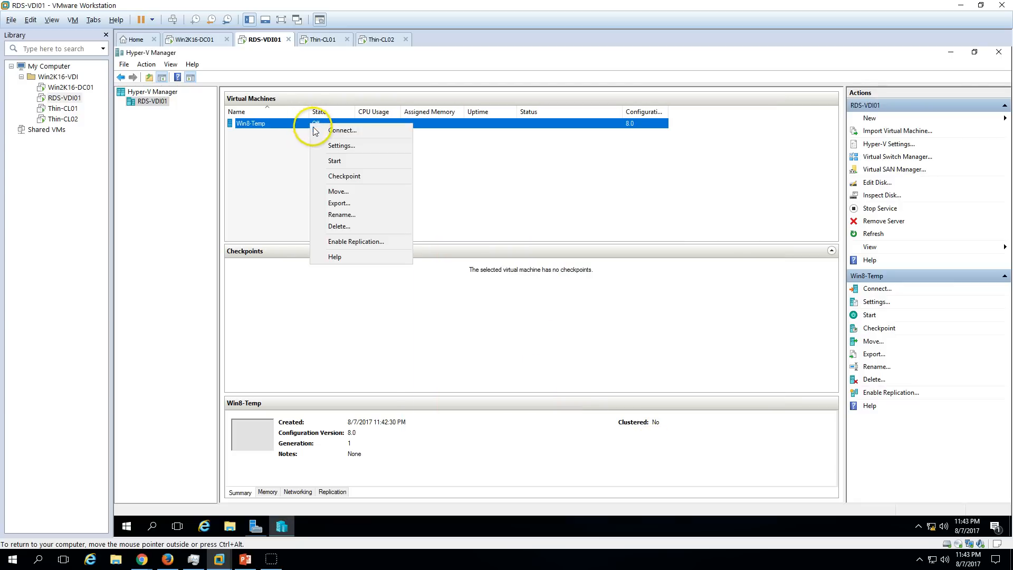
{"action": "left_click", "coordinate": [338, 160]}
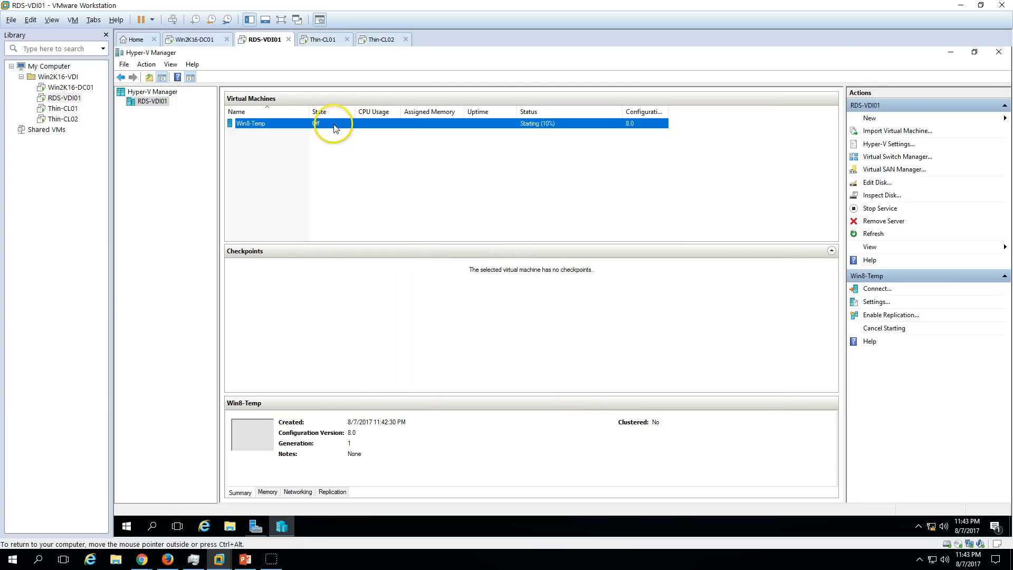
{"action": "right_click", "coordinate": [335, 128]}
{"action": "left_click", "coordinate": [349, 126]}
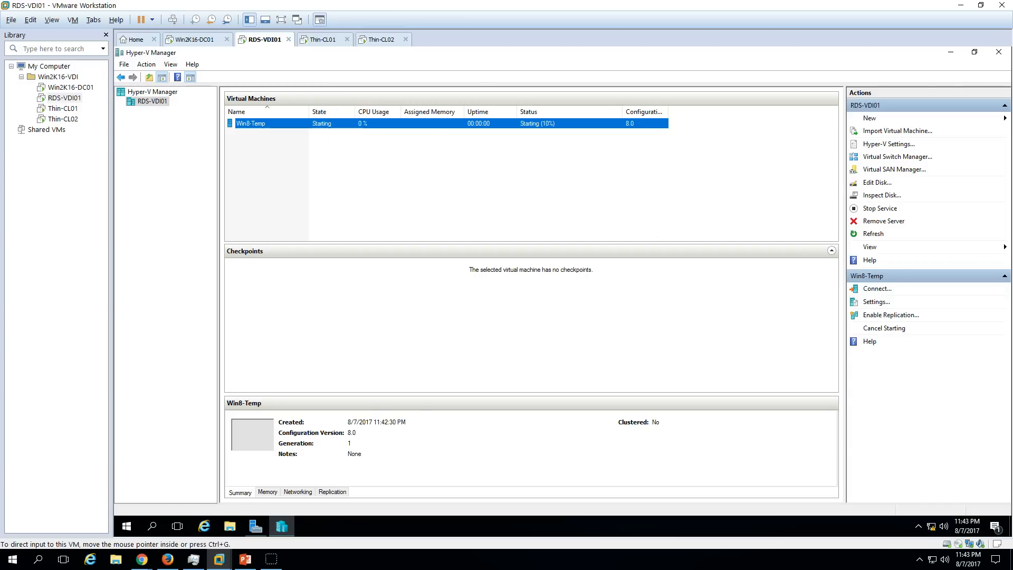
Minimize Hyper-V Manager and position the console showing the Windows 8 Setup language screen.
{"action": "left_click", "coordinate": [951, 51]}
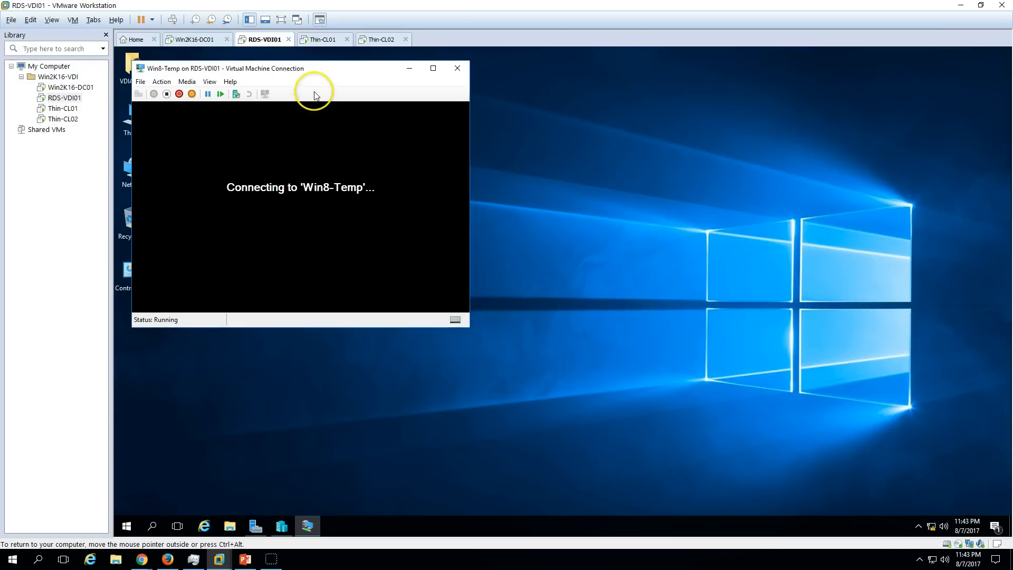
{"action": "left_click_drag", "start_coordinate": [326, 70], "coordinate": [440, 63]}
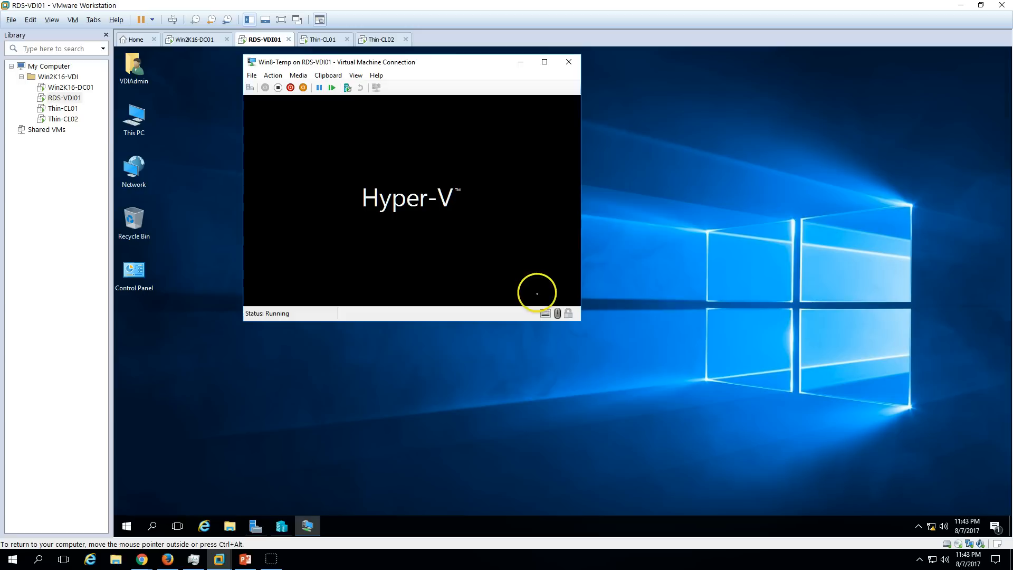
{"action": "right_click", "coordinate": [655, 268]}
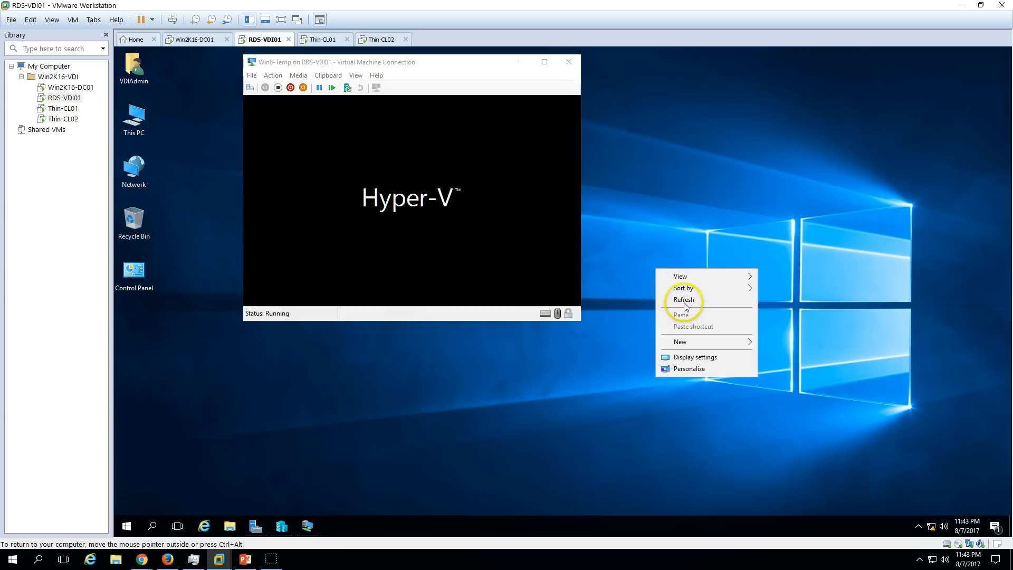
{"action": "left_click", "coordinate": [684, 301]}
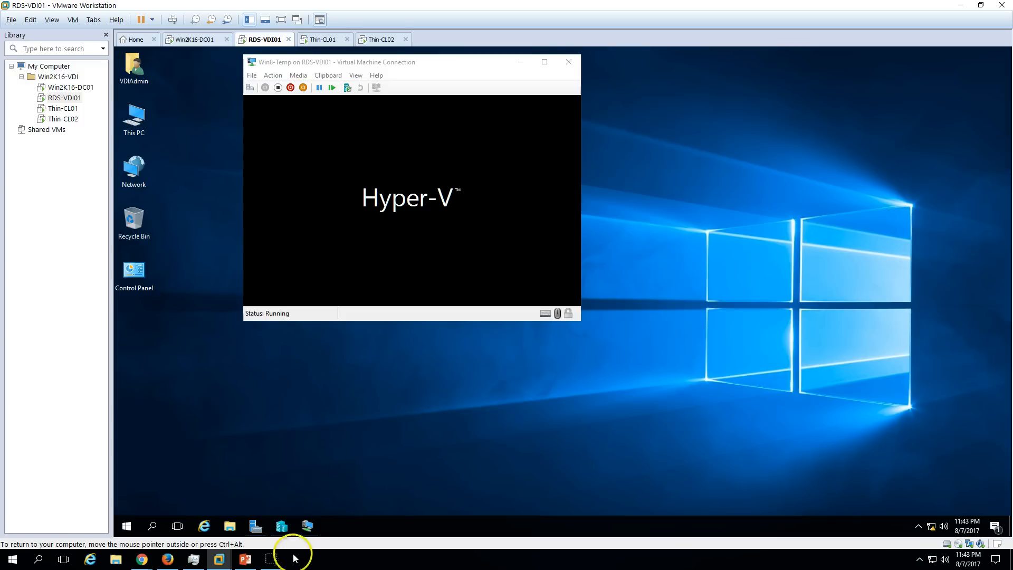
{"action": "left_click", "coordinate": [281, 525]}
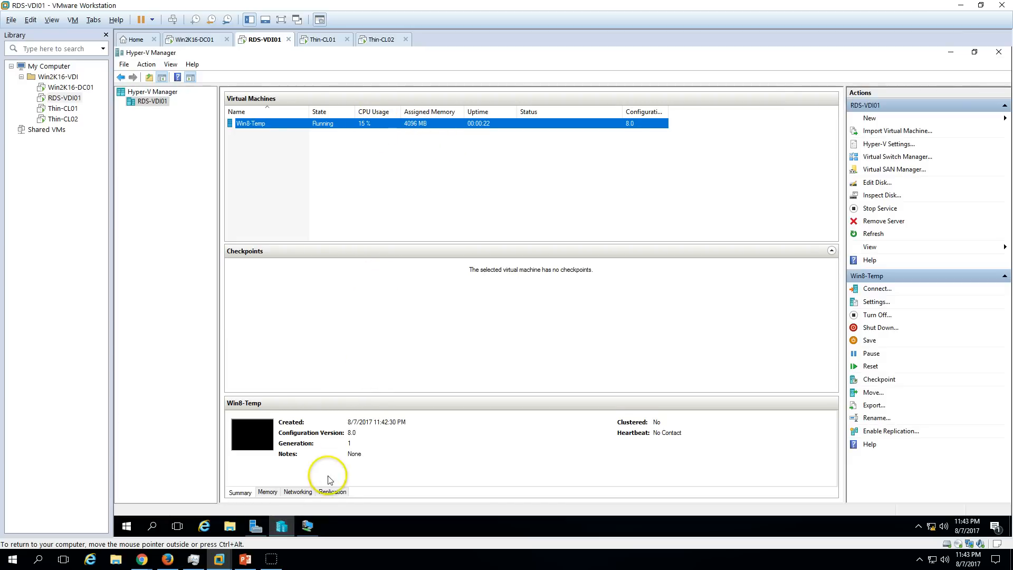
{"action": "left_click", "coordinate": [308, 525]}
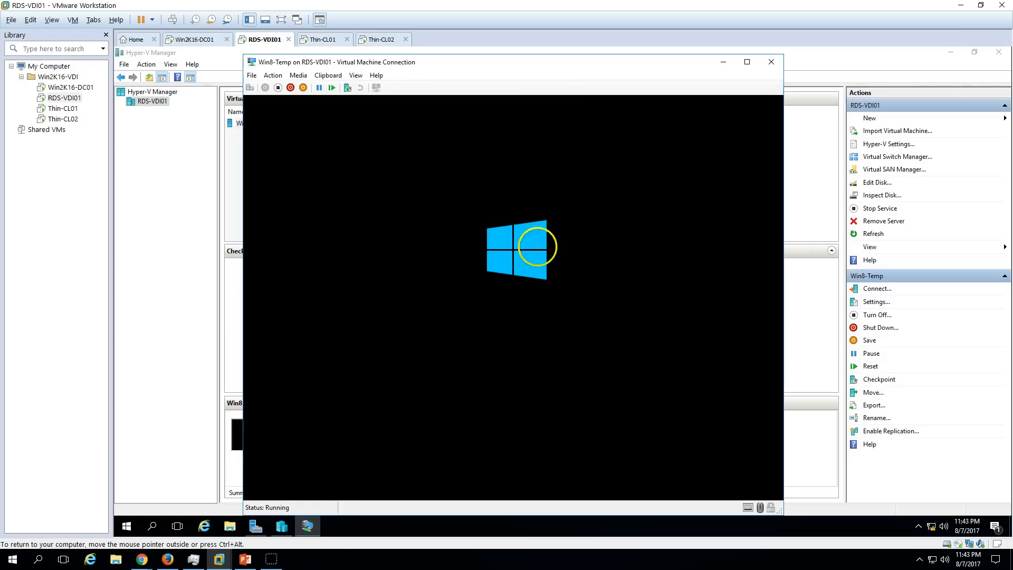
{"action": "left_click_drag", "start_coordinate": [605, 59], "coordinate": [606, 52]}
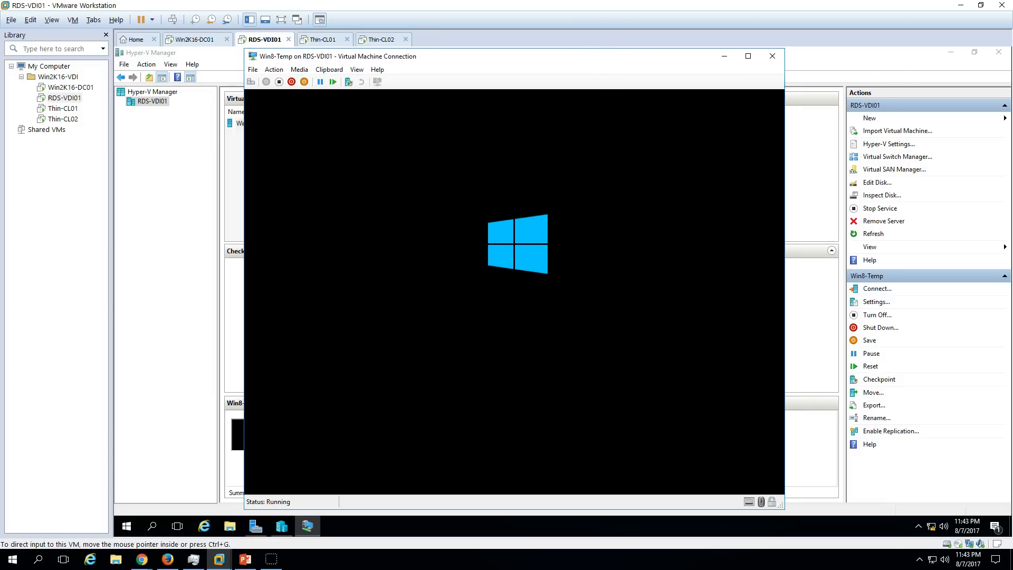
{"action": "left_click", "coordinate": [937, 51]}
{"action": "left_click", "coordinate": [950, 55]}
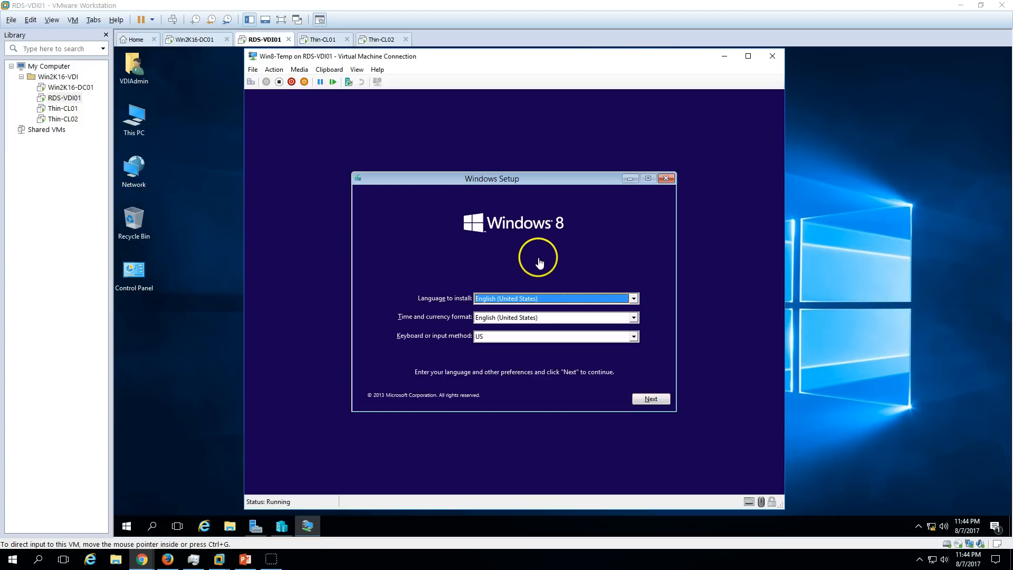
Accept the license terms and start a Custom Windows 8 install on Drive 0's unallocated space.
{"action": "left_click", "coordinate": [669, 404]}
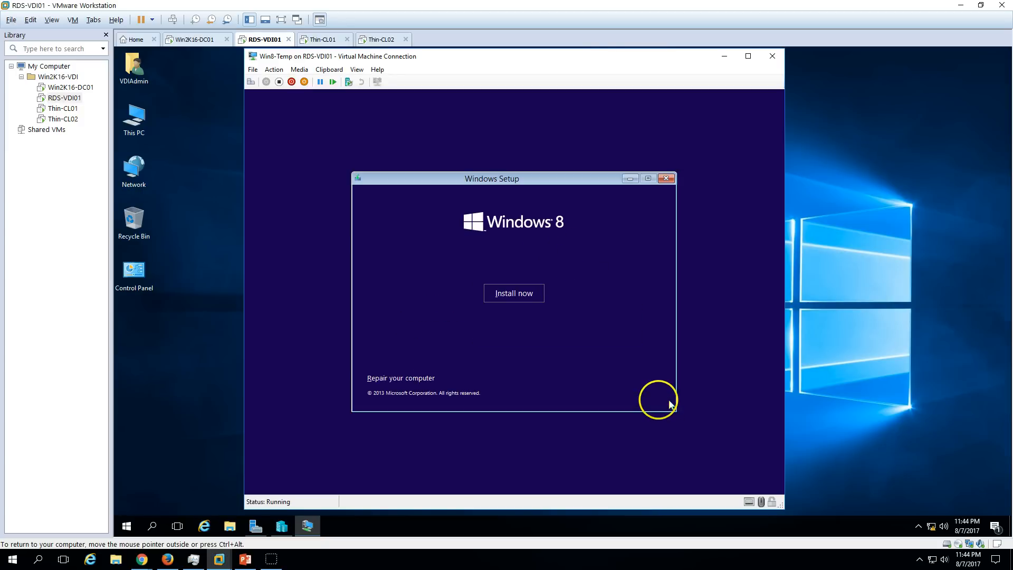
{"action": "left_click", "coordinate": [530, 296]}
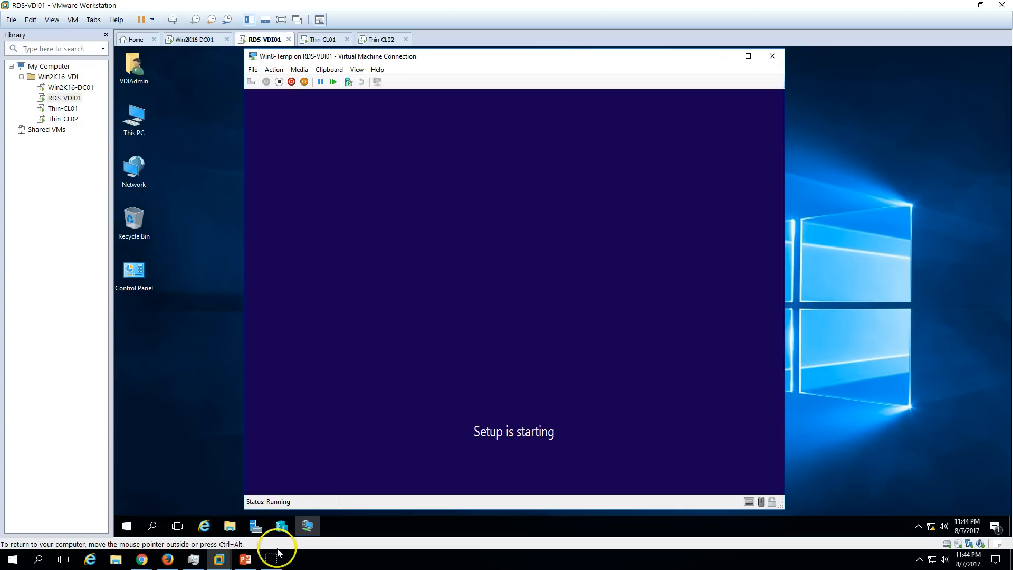
{"action": "left_click", "coordinate": [417, 357]}
{"action": "left_click", "coordinate": [665, 383]}
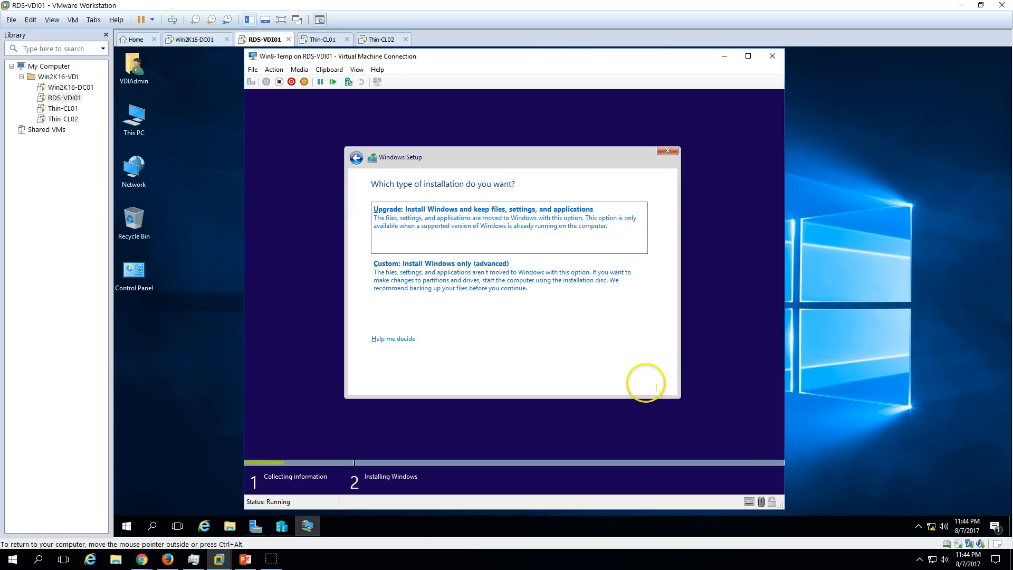
{"action": "left_click", "coordinate": [527, 281]}
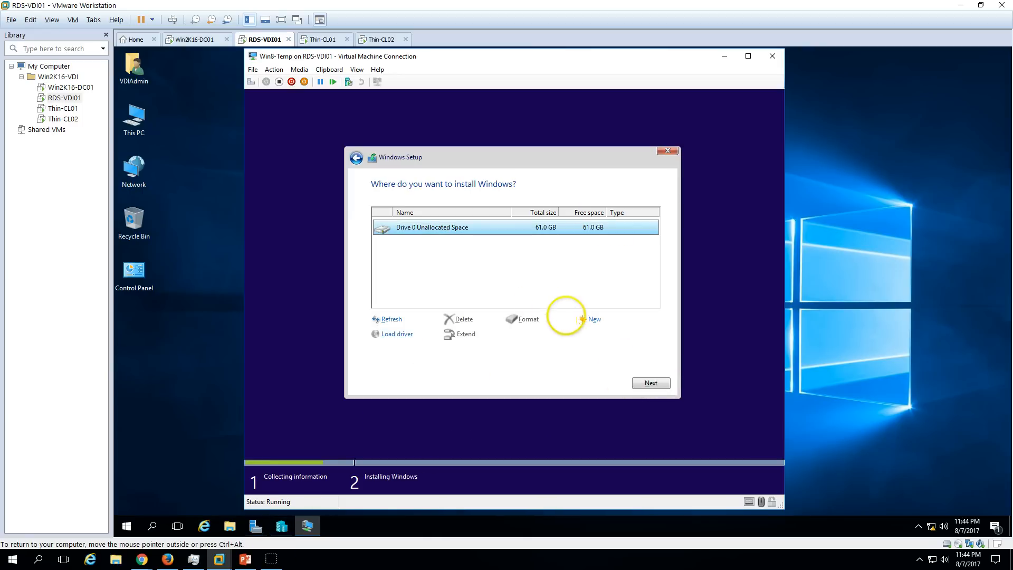
{"action": "left_click", "coordinate": [660, 382]}
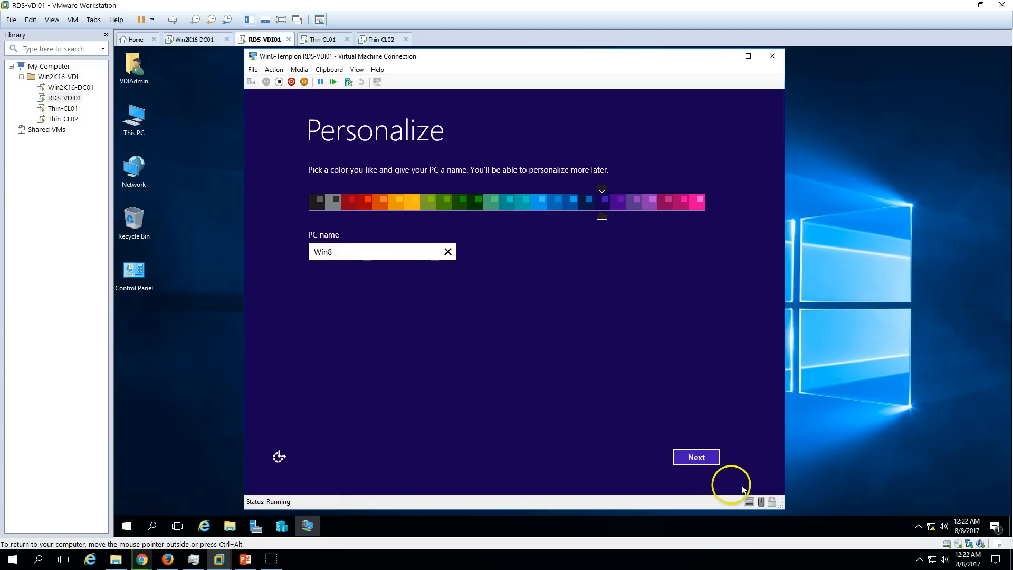
Use express settings and create the local account 'User' to reach the desktop.
{"action": "left_click", "coordinate": [706, 458]}
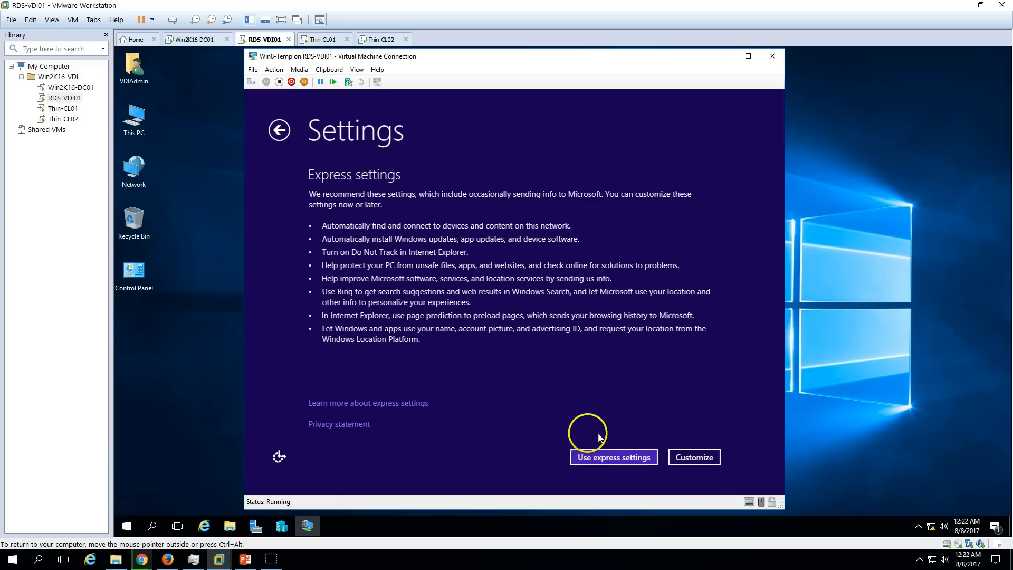
{"action": "left_click", "coordinate": [613, 455]}
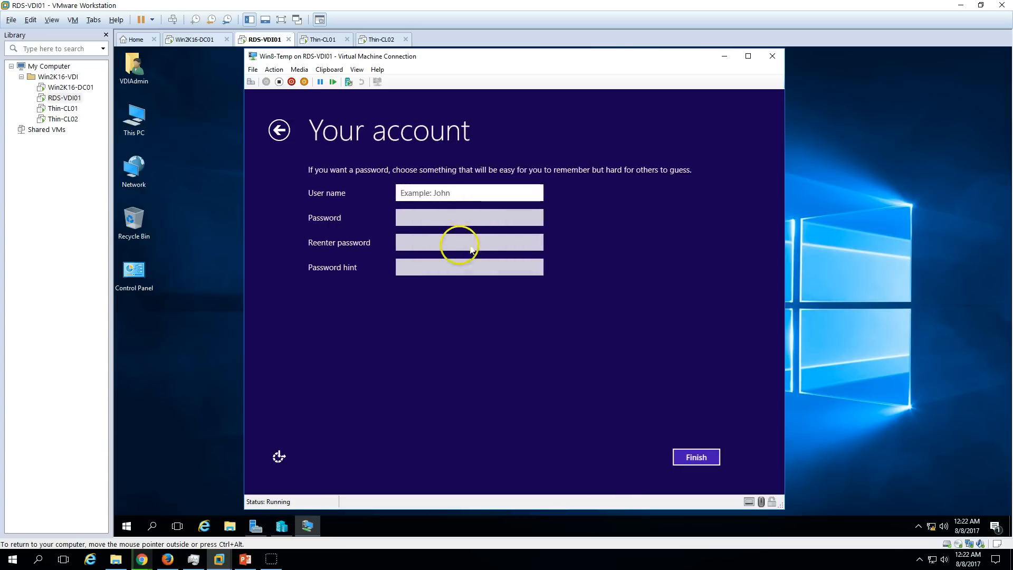
{"action": "type", "text": "User"}
{"action": "key", "text": "Return"}
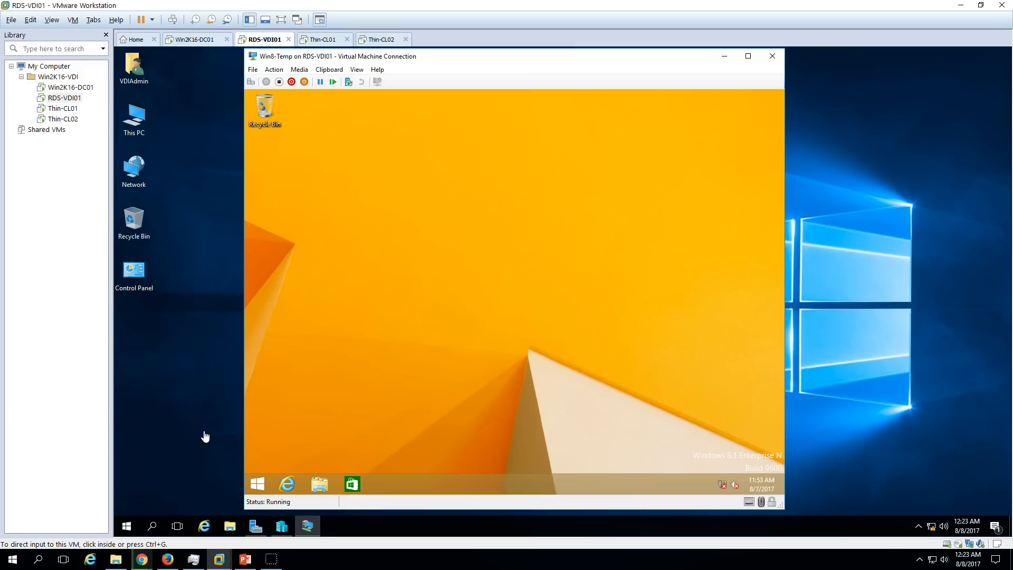
Open the guest's Control Panel maximized, showing all items as large icons.
{"action": "left_click", "coordinate": [305, 417]}
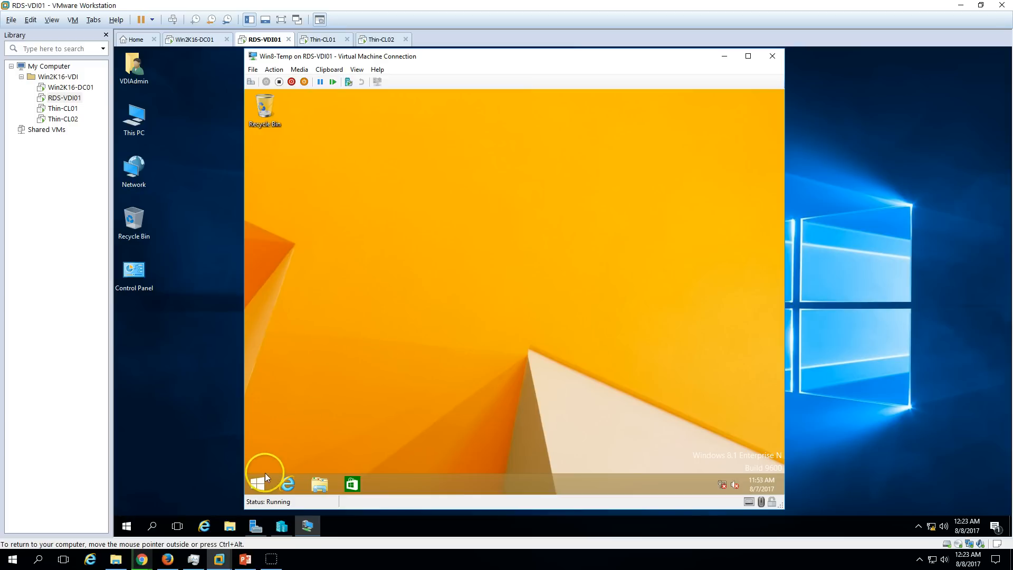
{"action": "right_click", "coordinate": [259, 485]}
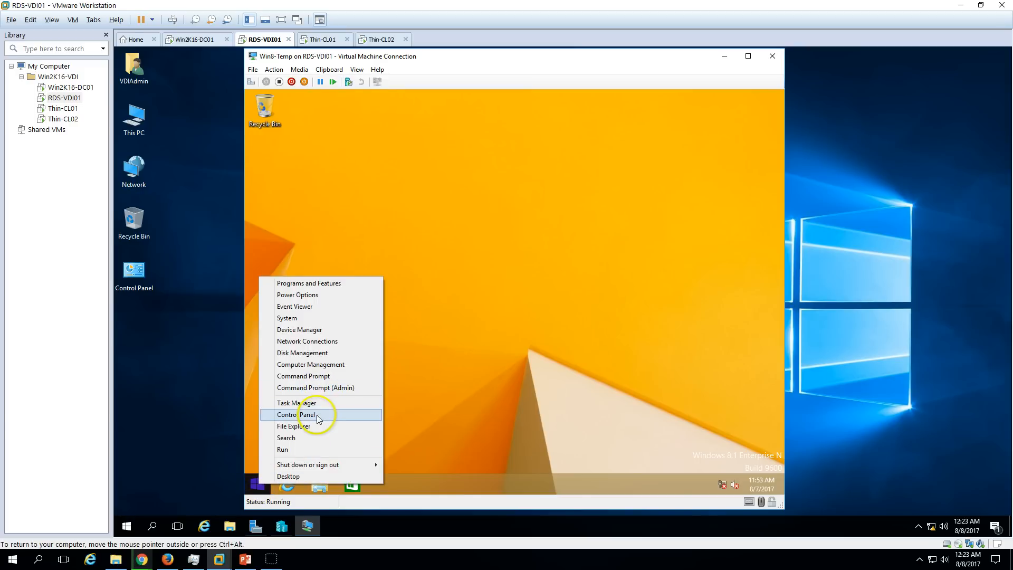
{"action": "left_click", "coordinate": [314, 416]}
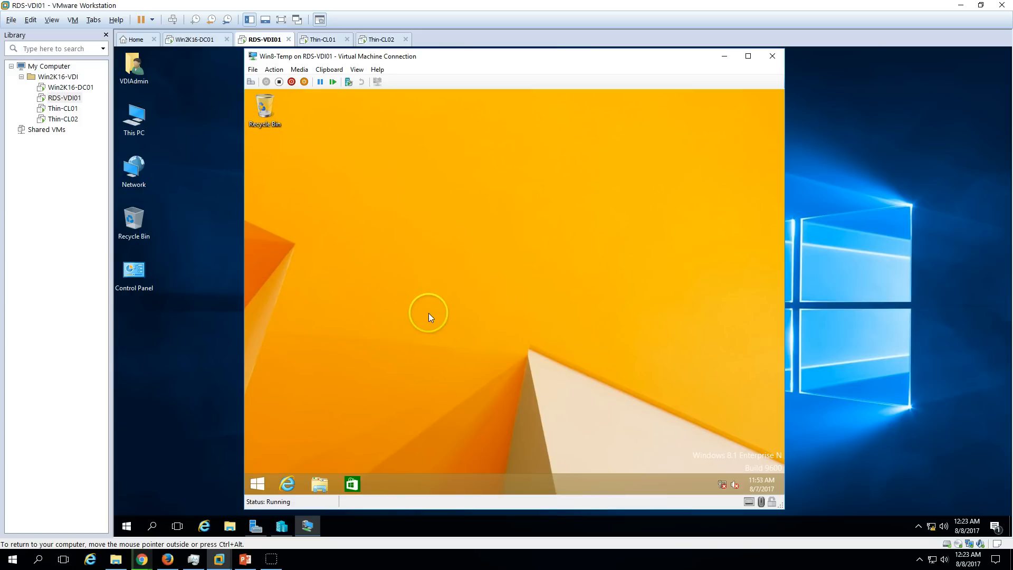
{"action": "left_click", "coordinate": [663, 181]}
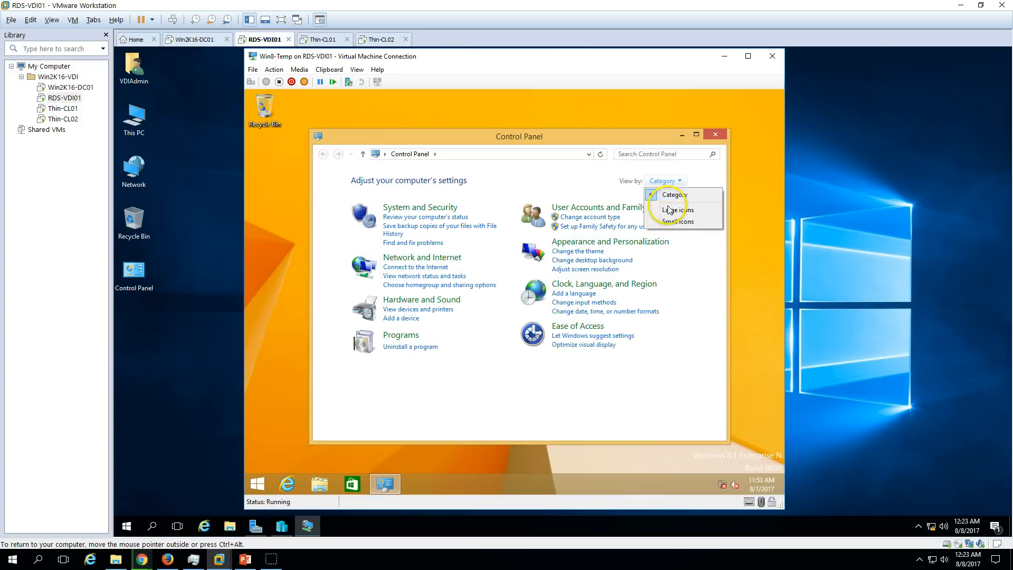
{"action": "left_click", "coordinate": [669, 210]}
{"action": "double_click", "coordinate": [640, 137]}
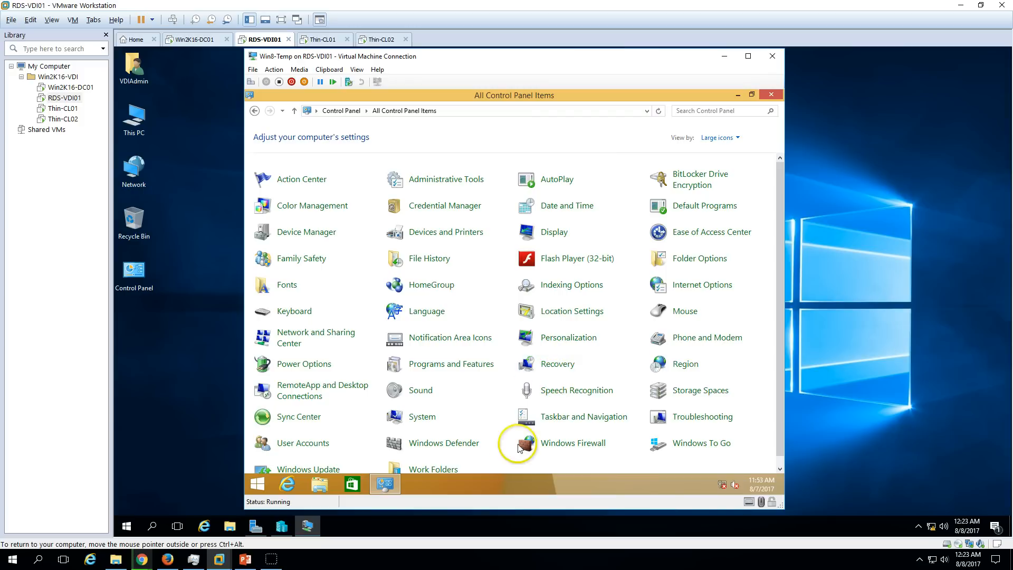
In Power Options, set the display to never turn off and save the changes.
{"action": "left_click", "coordinate": [309, 368]}
{"action": "left_click", "coordinate": [286, 189]}
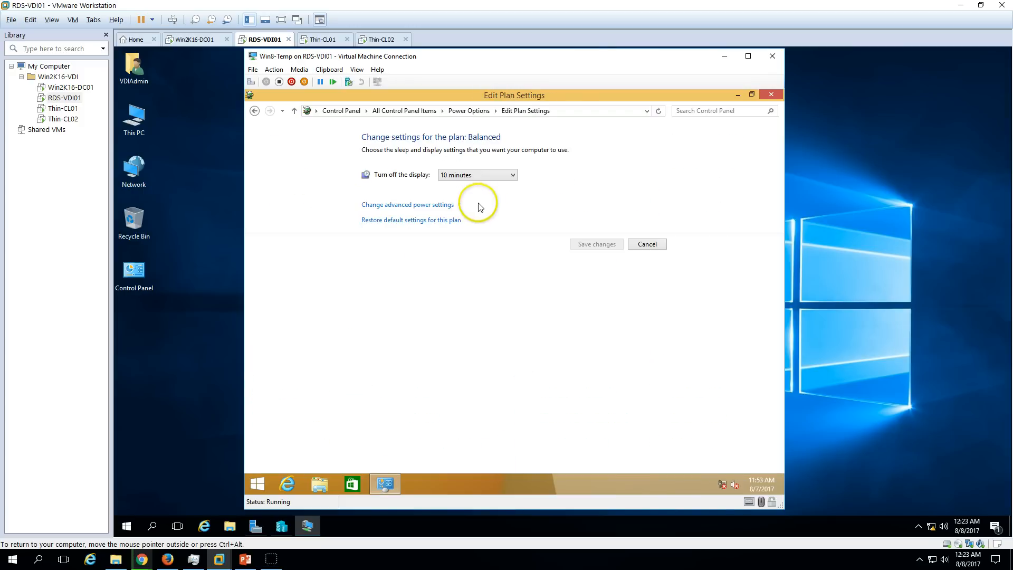
{"action": "left_click", "coordinate": [479, 175]}
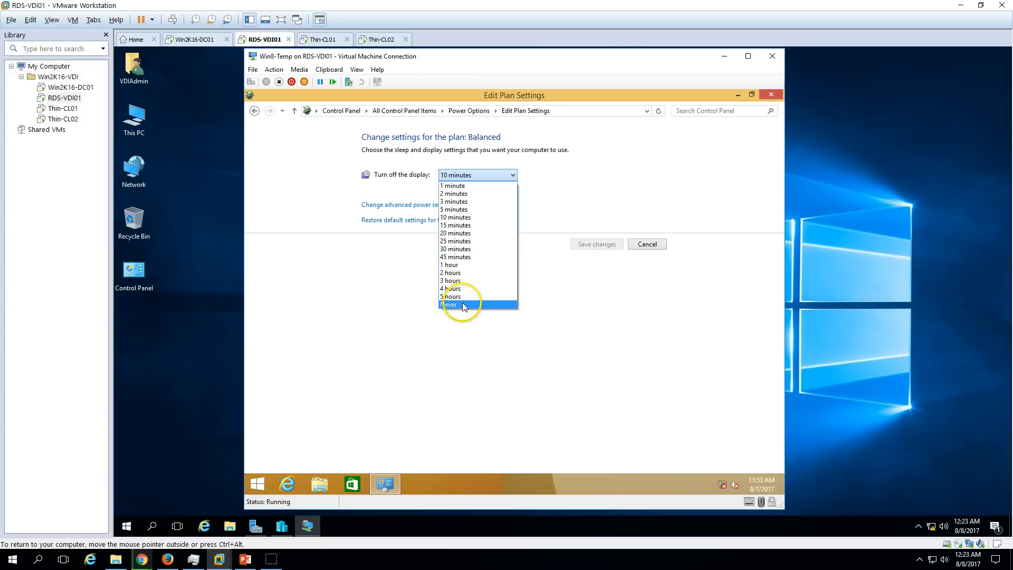
{"action": "left_click", "coordinate": [463, 305]}
{"action": "left_click", "coordinate": [598, 245]}
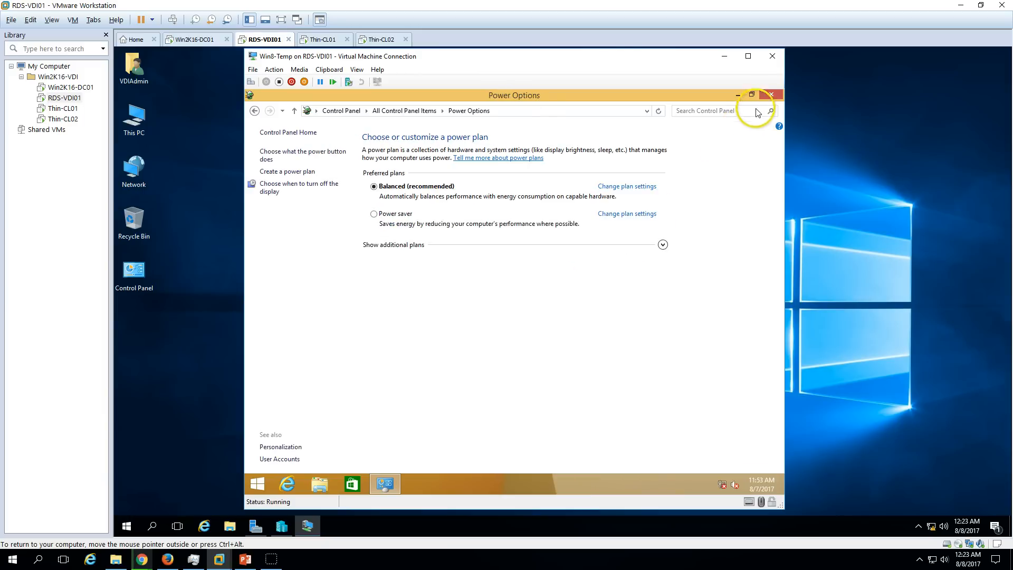
{"action": "left_click", "coordinate": [772, 94]}
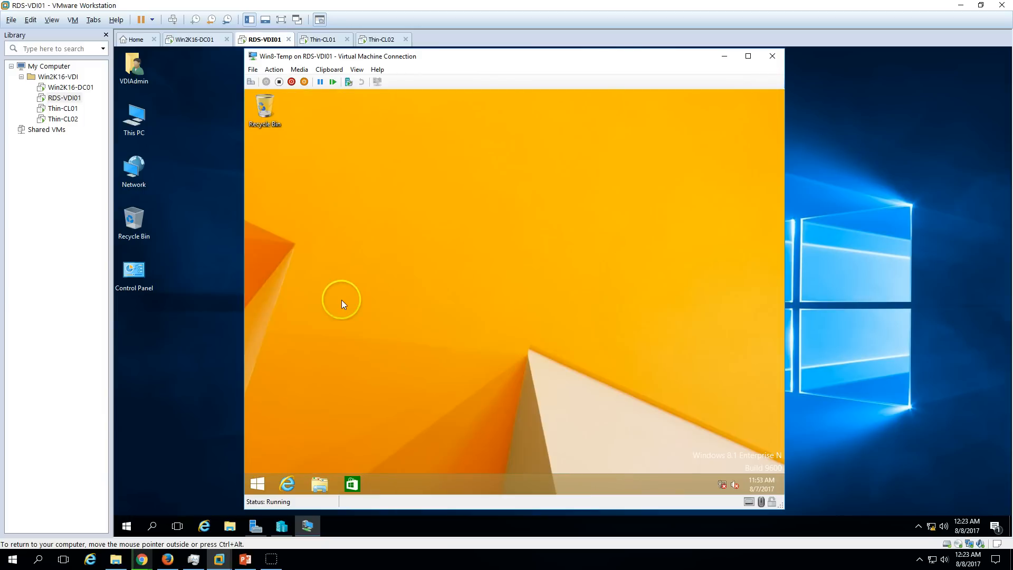
In Computer Management's Local Users, confirm the Administrator account's properties with OK, then close it.
{"action": "right_click", "coordinate": [256, 482]}
{"action": "left_click", "coordinate": [296, 367]}
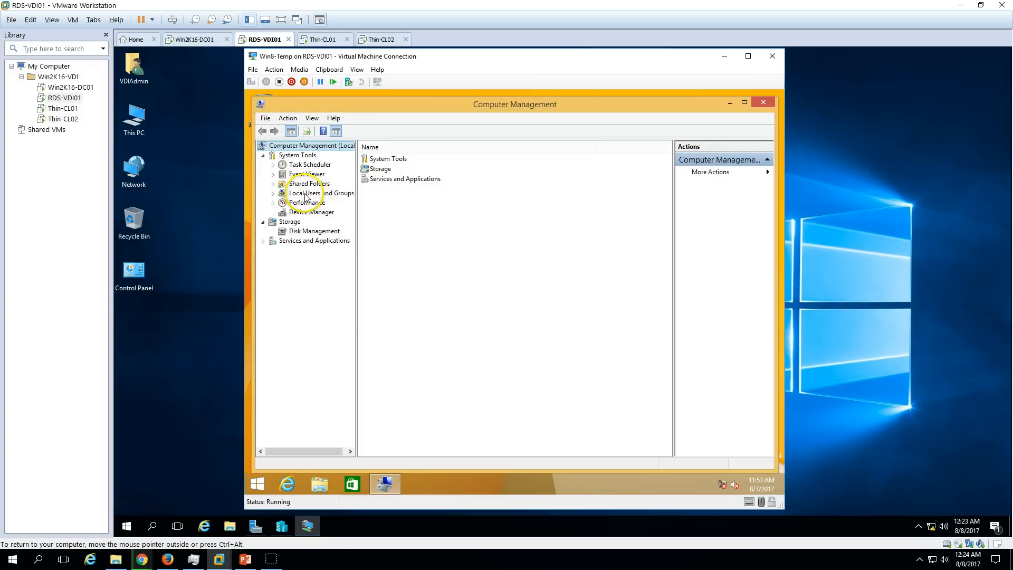
{"action": "double_click", "coordinate": [353, 193]}
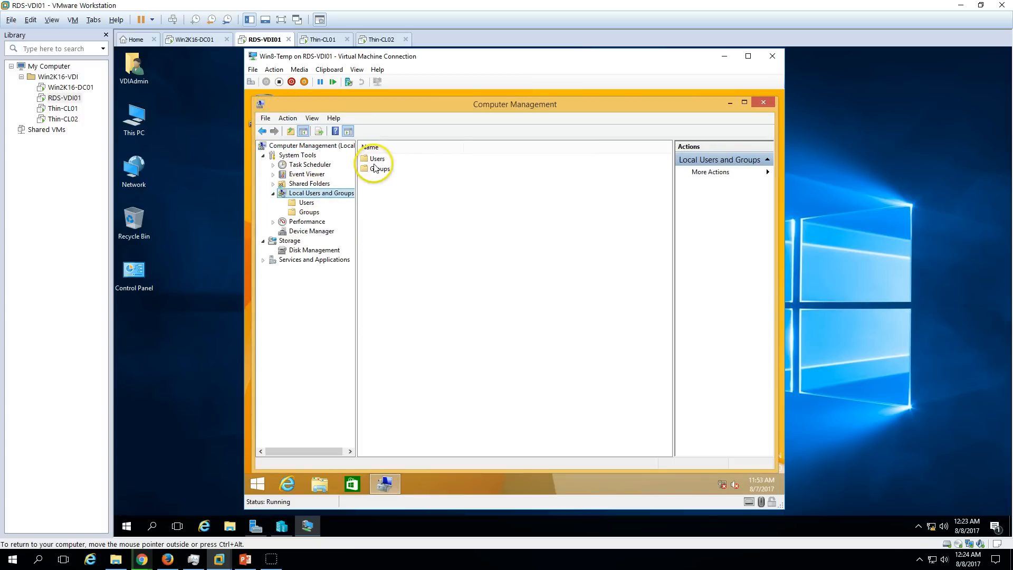
{"action": "double_click", "coordinate": [376, 159]}
{"action": "right_click", "coordinate": [385, 169]}
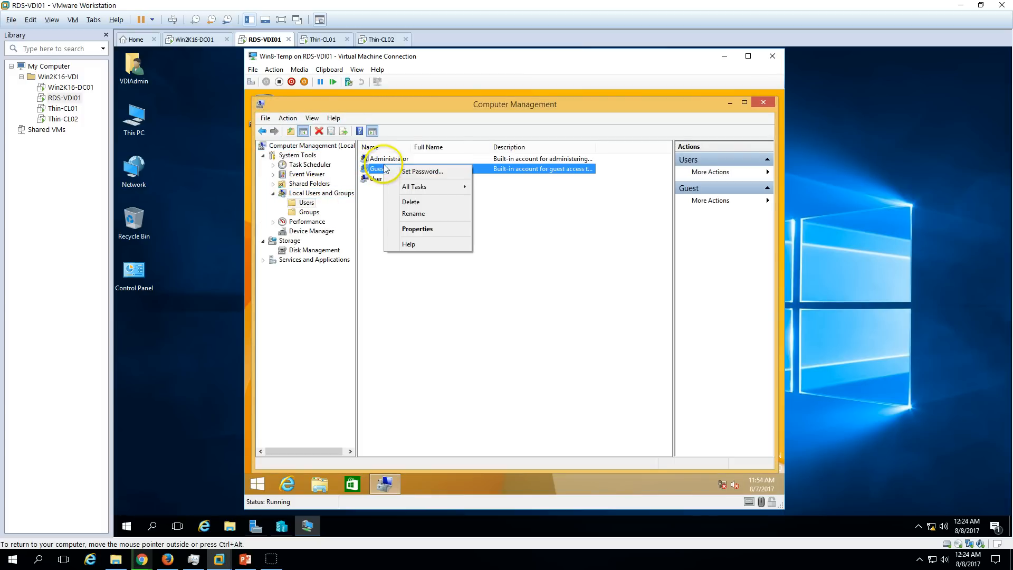
{"action": "left_click", "coordinate": [374, 160]}
{"action": "right_click", "coordinate": [387, 159]}
{"action": "left_click", "coordinate": [422, 227]}
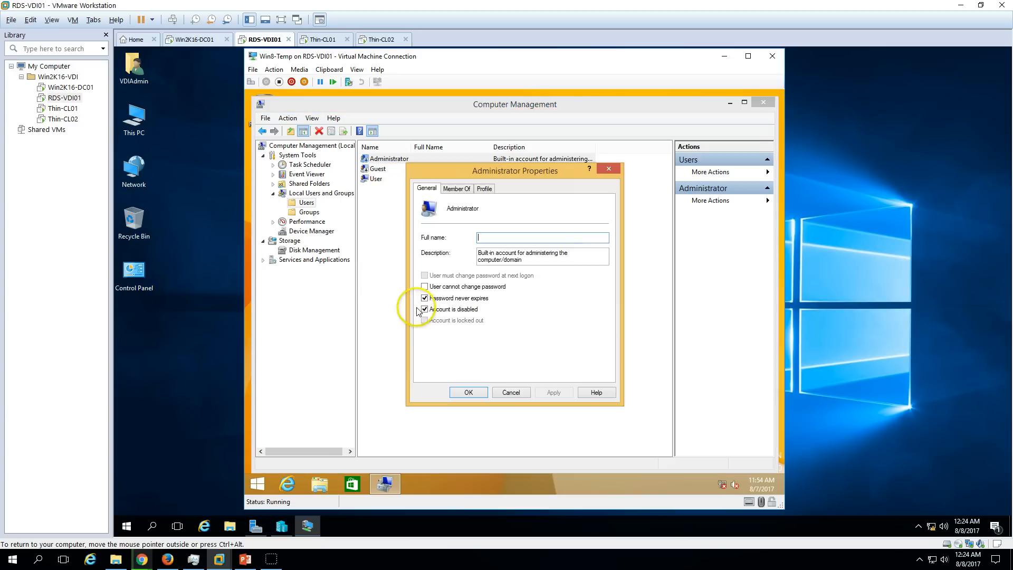
{"action": "left_click", "coordinate": [466, 390]}
{"action": "left_click", "coordinate": [763, 101]}
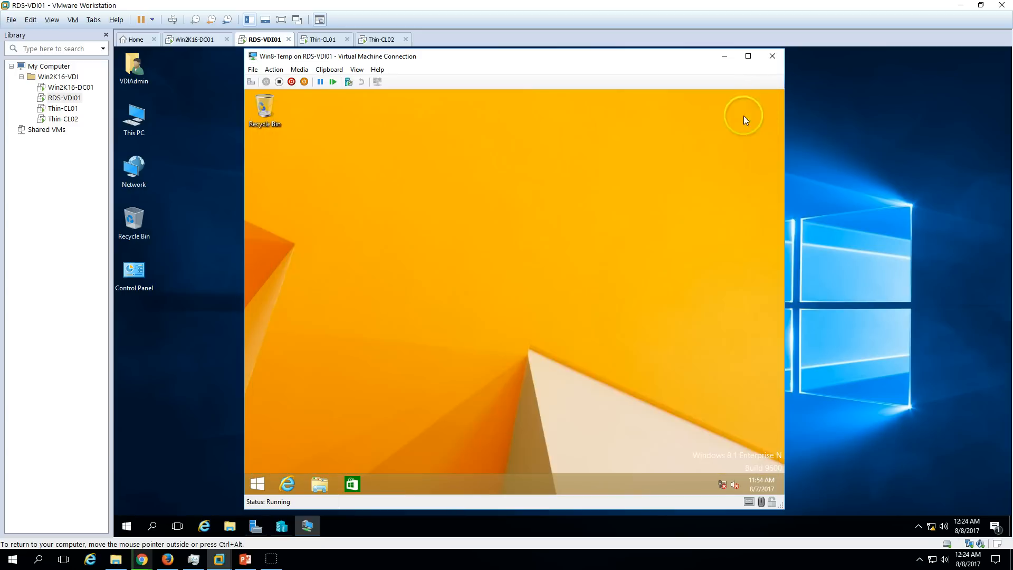
Sign out of the User account and sign back in as Administrator.
{"action": "left_click", "coordinate": [257, 483]}
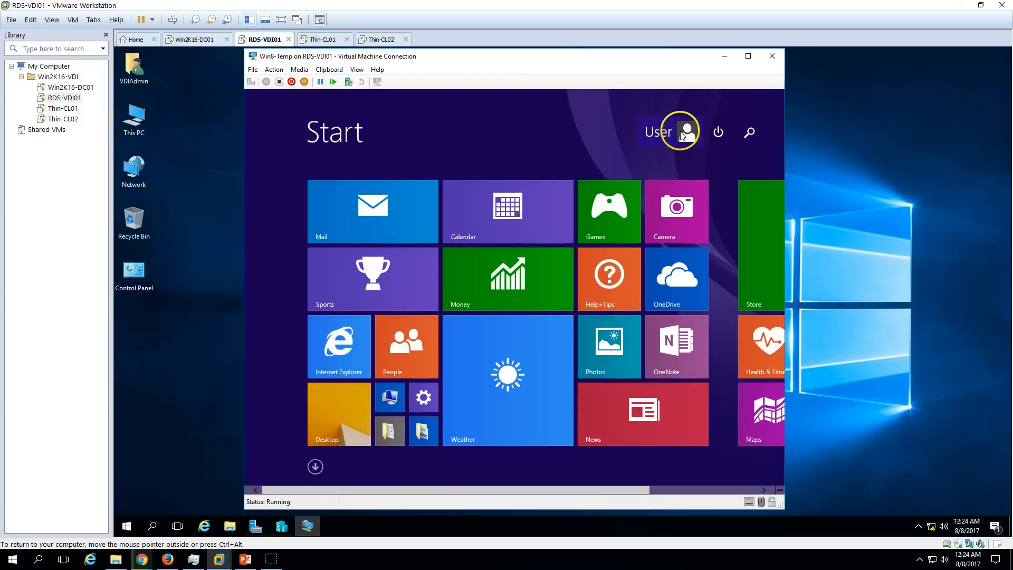
{"action": "left_click", "coordinate": [687, 132]}
{"action": "left_click", "coordinate": [622, 202]}
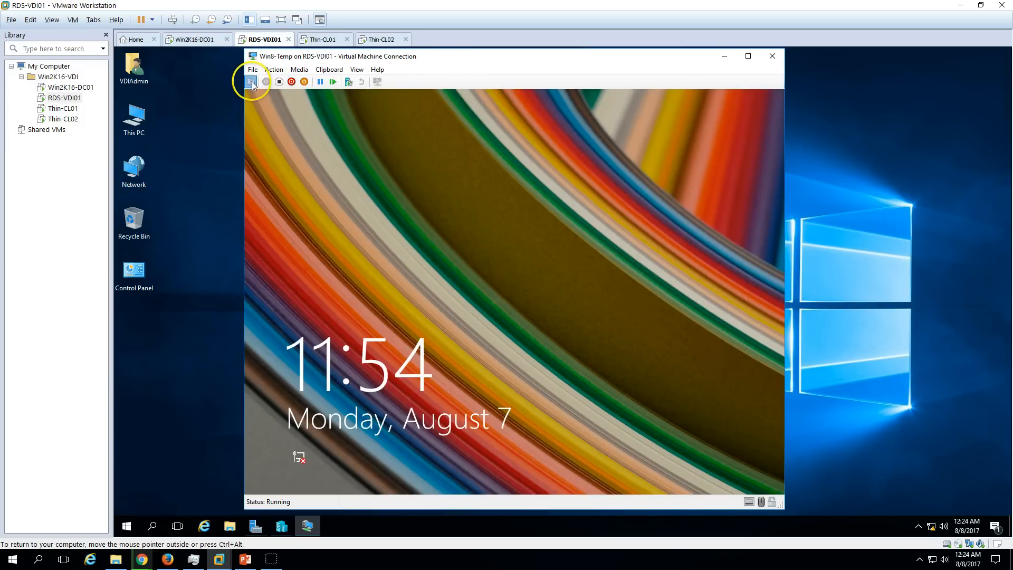
{"action": "left_click", "coordinate": [403, 216]}
{"action": "left_click", "coordinate": [414, 265]}
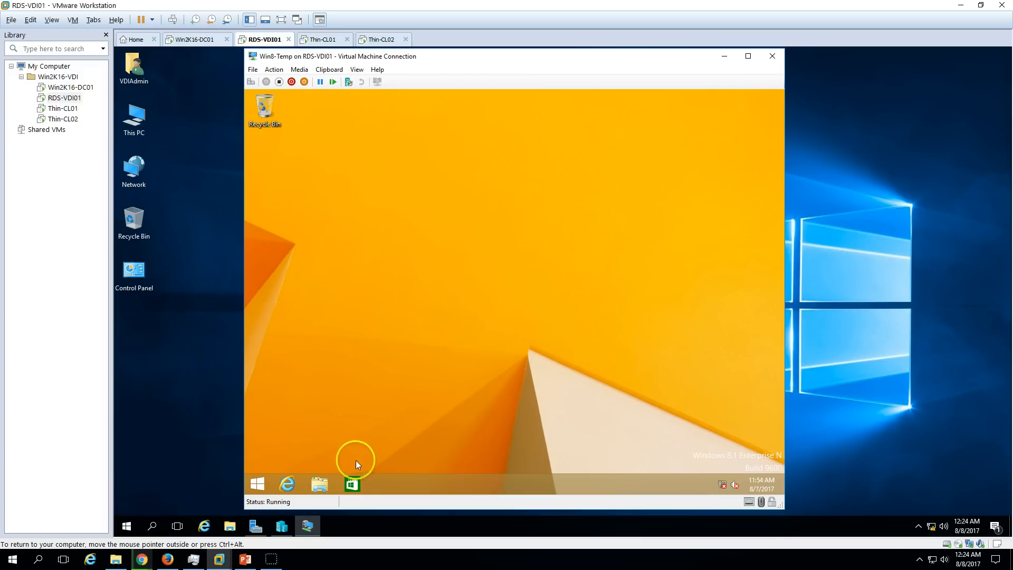
Unpin the Store app from the taskbar and return to the desktop.
{"action": "right_click", "coordinate": [353, 484]}
{"action": "left_click", "coordinate": [257, 484]}
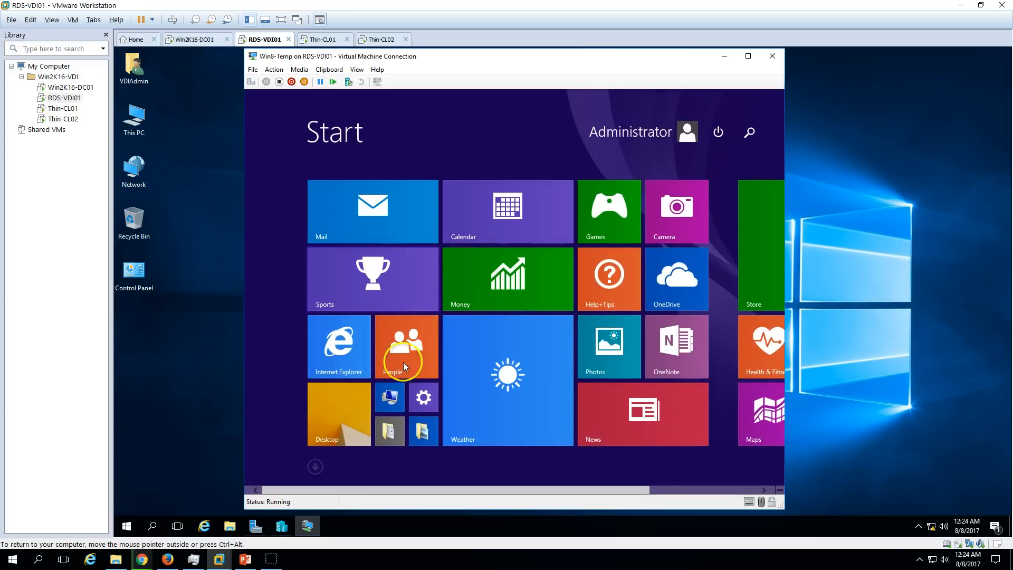
{"action": "left_click", "coordinate": [344, 401]}
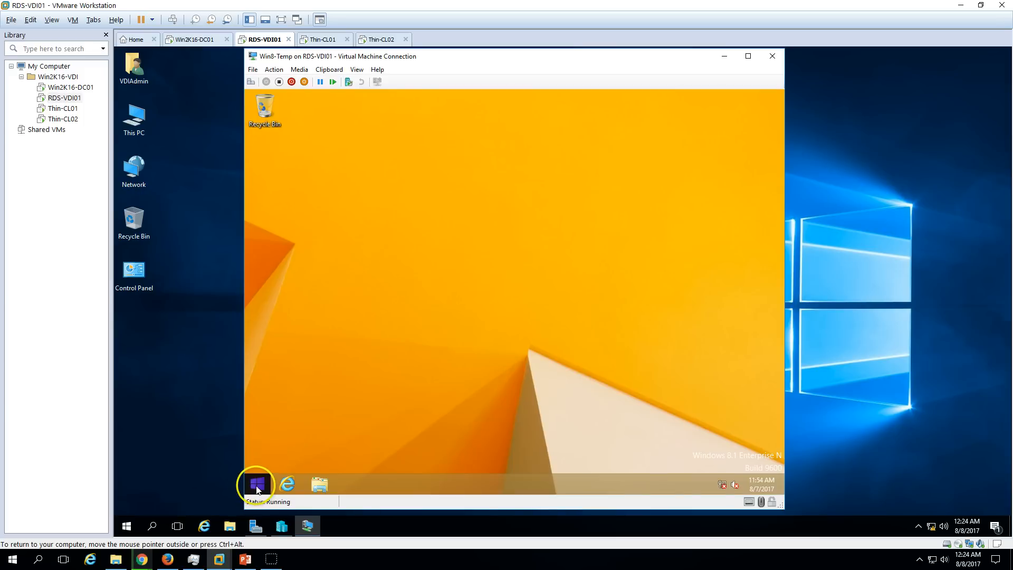
Open the guest's Control Panel maximized, showing all items as large icons.
{"action": "right_click", "coordinate": [257, 484]}
{"action": "left_click", "coordinate": [299, 415]}
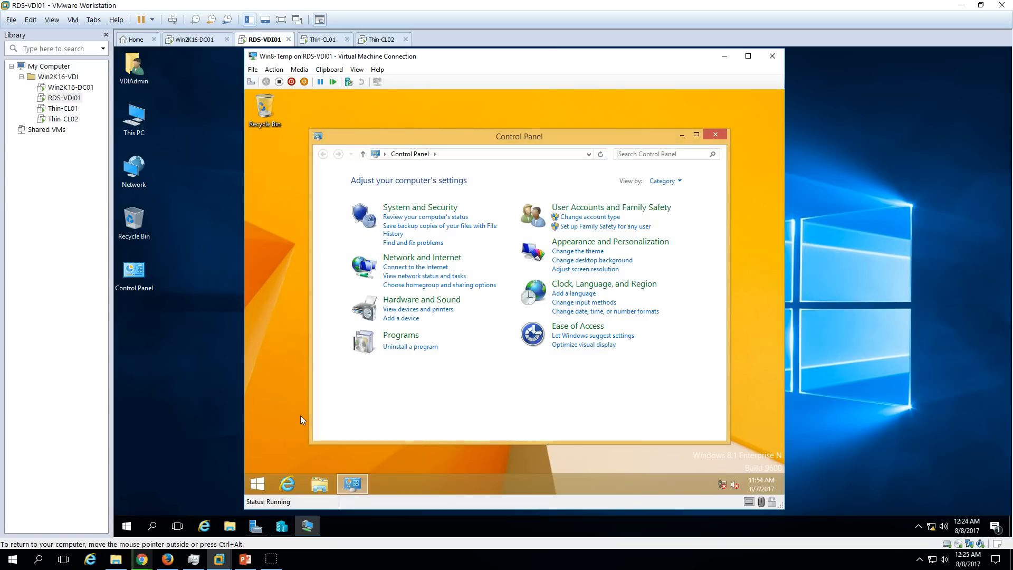
{"action": "left_click", "coordinate": [662, 181]}
{"action": "left_click", "coordinate": [671, 211]}
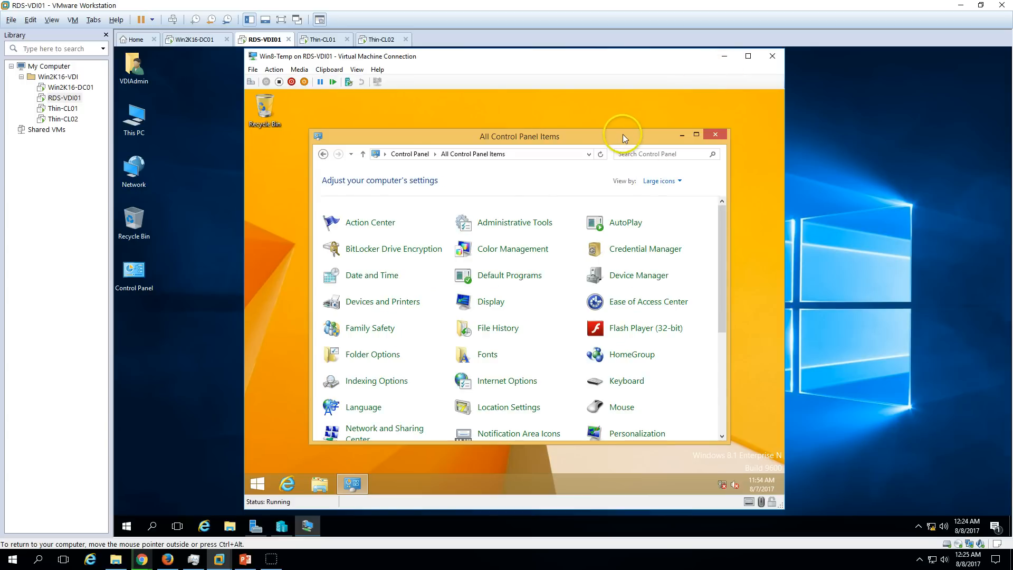
{"action": "double_click", "coordinate": [622, 134]}
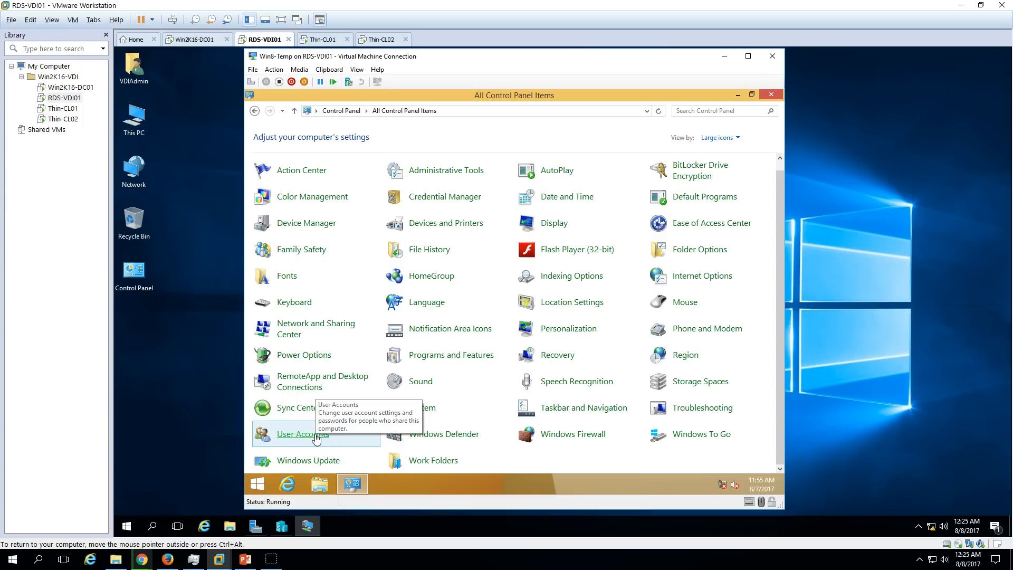
In User Accounts, delete the User account along with its files.
{"action": "left_click", "coordinate": [331, 426]}
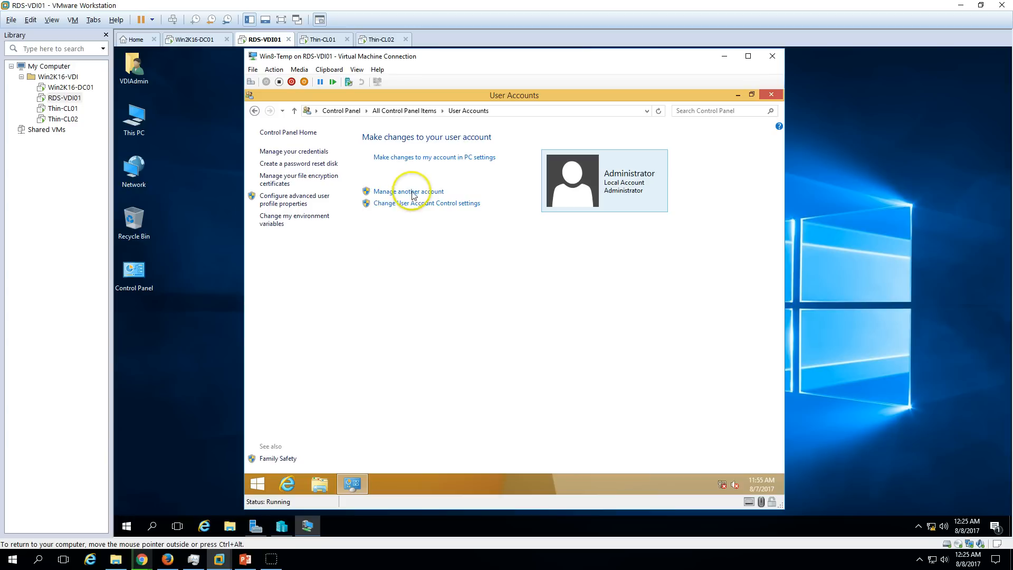
{"action": "left_click", "coordinate": [412, 193]}
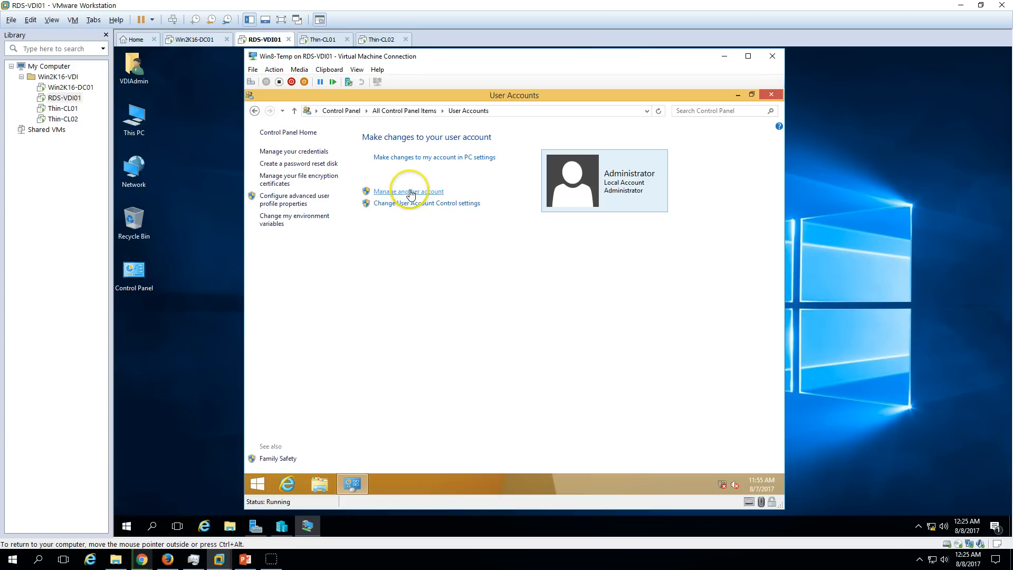
{"action": "left_click", "coordinate": [566, 178]}
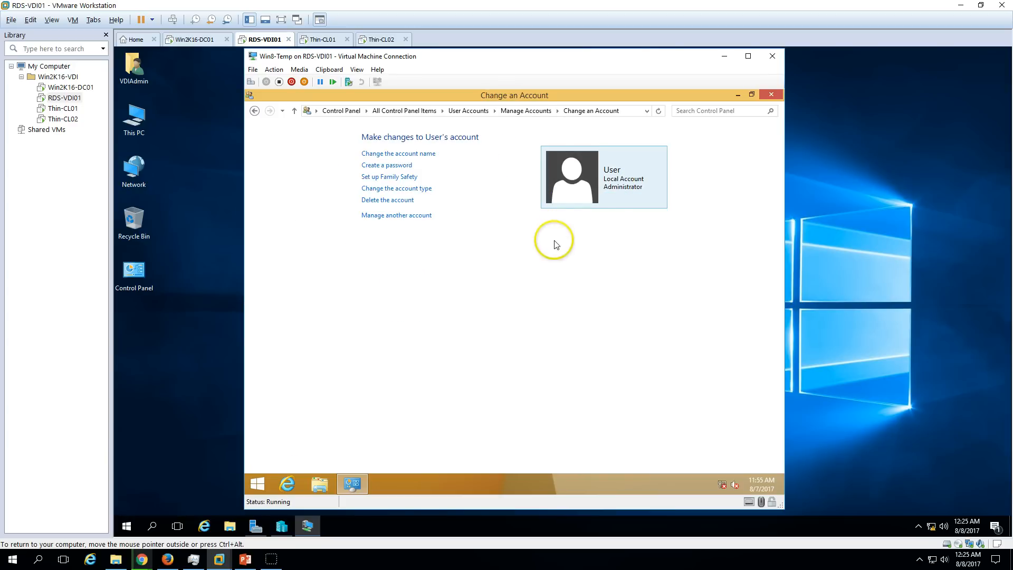
{"action": "left_click", "coordinate": [392, 200]}
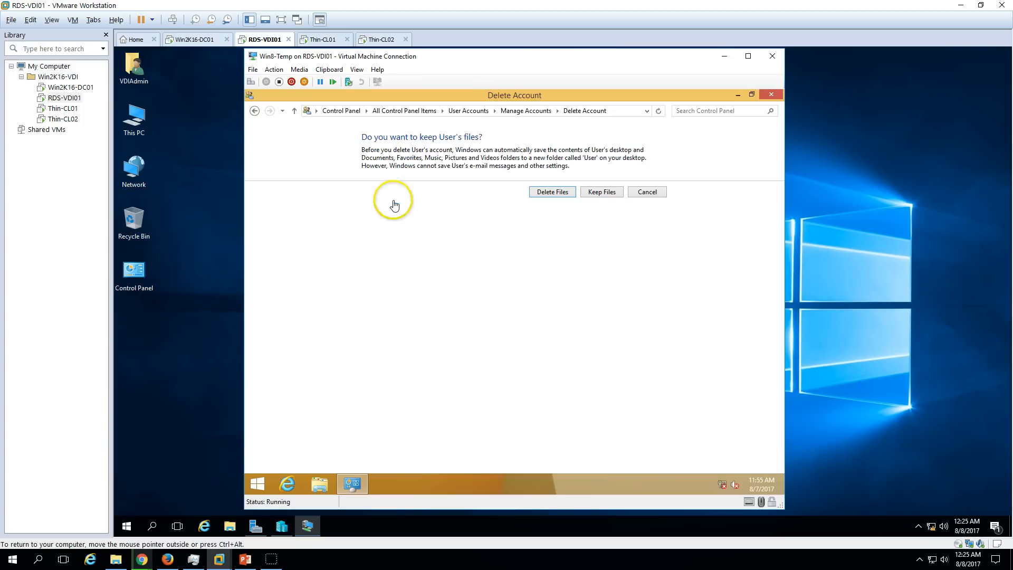
{"action": "left_click", "coordinate": [563, 195]}
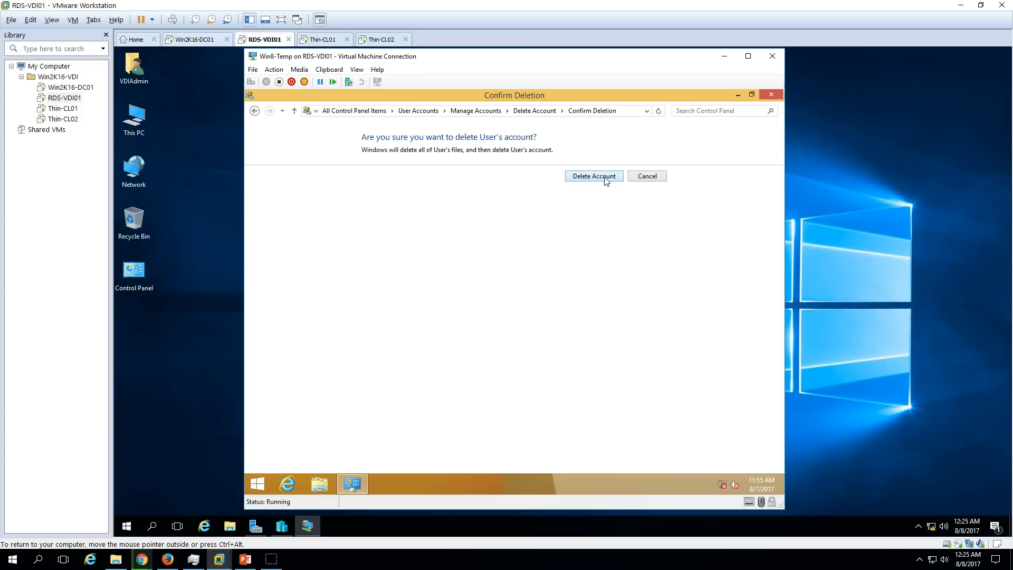
{"action": "left_click", "coordinate": [693, 173]}
{"action": "left_click", "coordinate": [593, 319]}
Close Control Panel and open File Explorer to This PC.
{"action": "left_click", "coordinate": [753, 107]}
{"action": "left_click", "coordinate": [772, 95]}
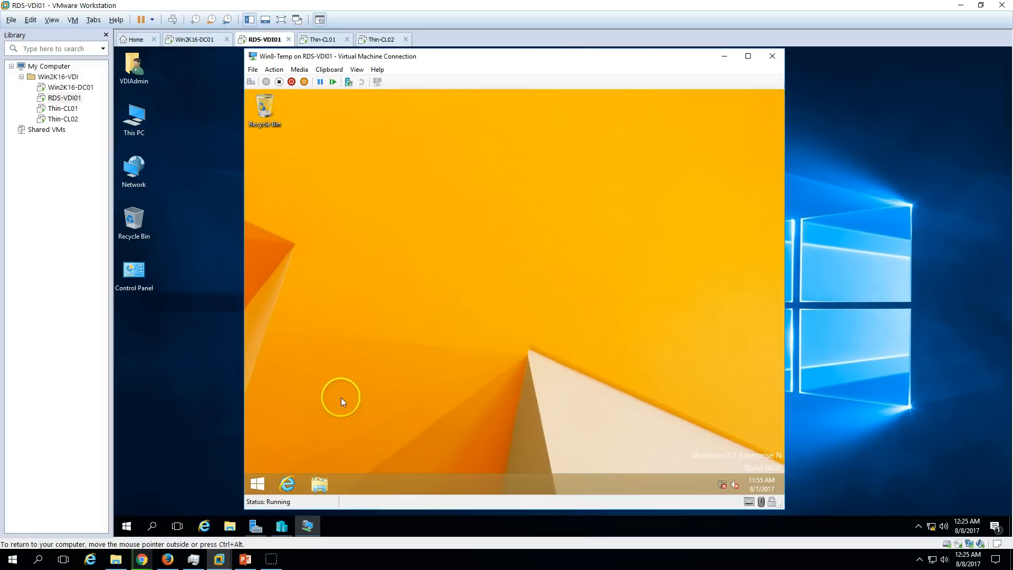
{"action": "left_click", "coordinate": [320, 484]}
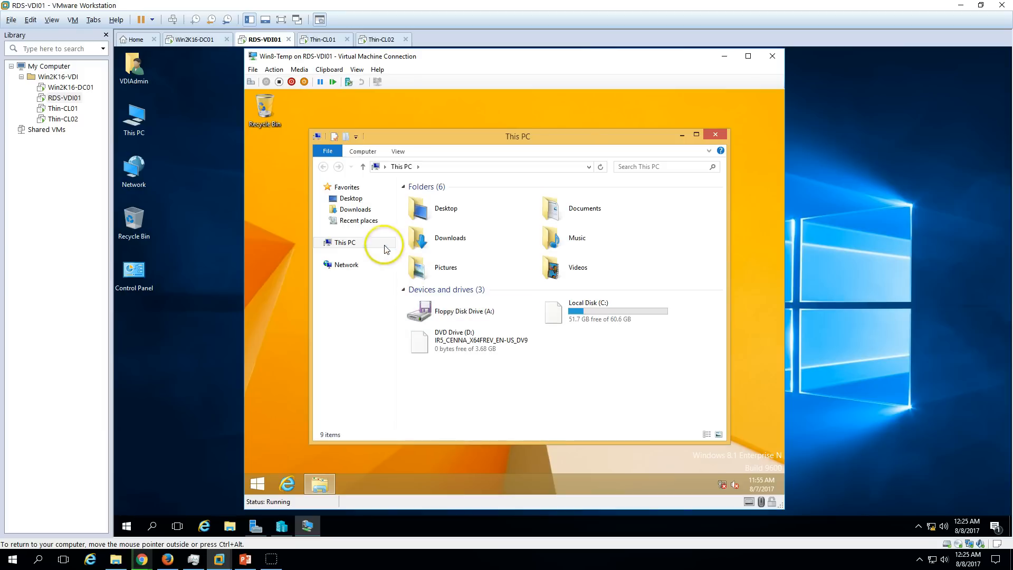
Relabel Local Disk (C:) as 'OSDisk' and close This PC.
{"action": "left_click", "coordinate": [590, 316]}
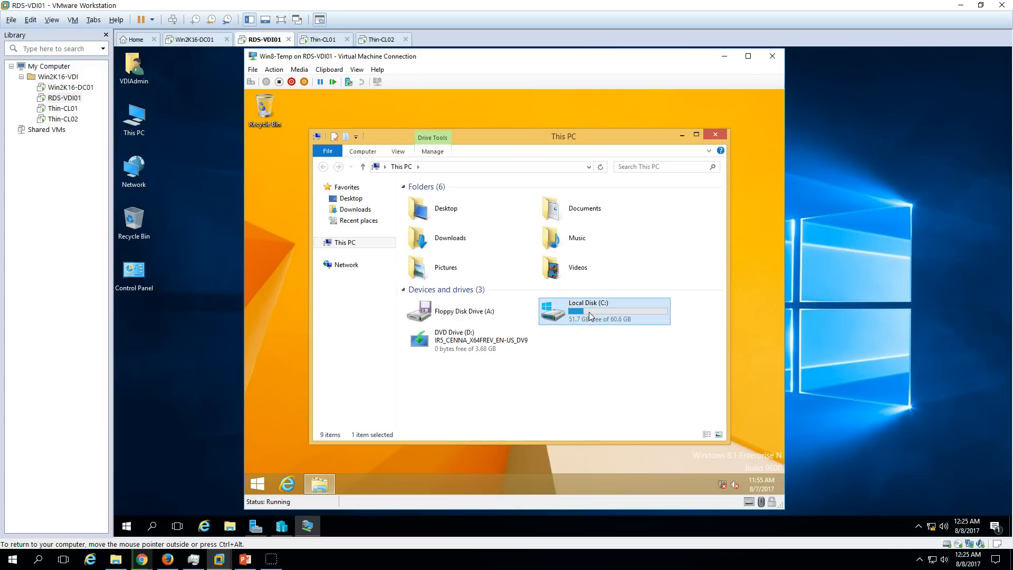
{"action": "key", "text": "F2"}
{"action": "type", "text": "OSDisk"}
{"action": "key", "text": "Return"}
{"action": "left_click", "coordinate": [601, 362]}
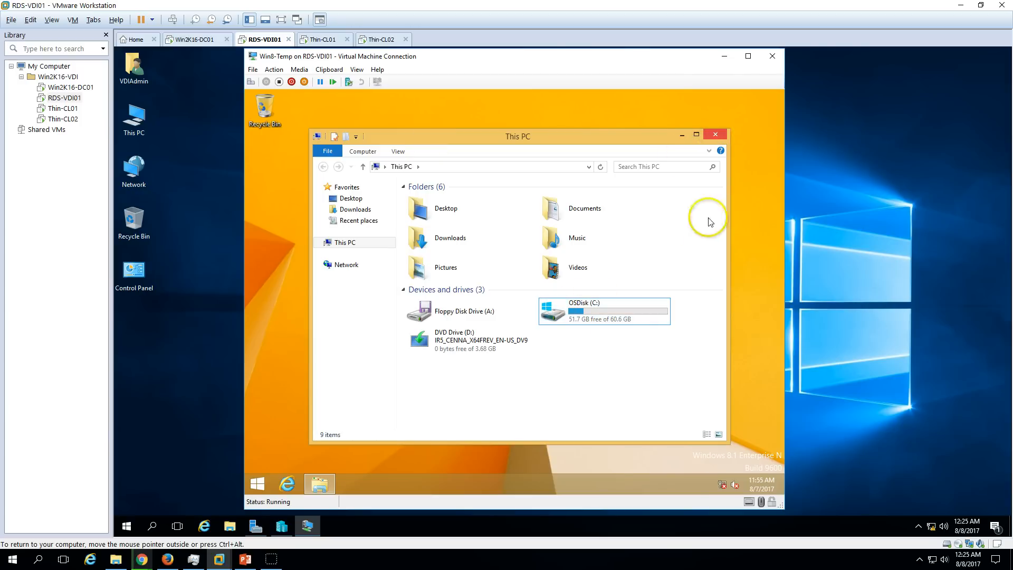
{"action": "left_click", "coordinate": [629, 306]}
{"action": "left_click", "coordinate": [721, 134]}
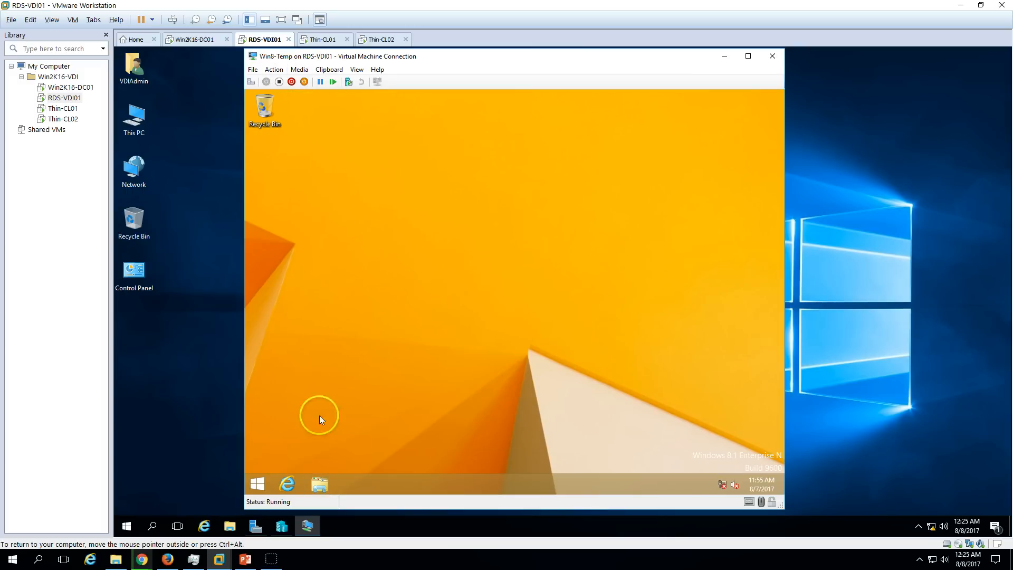
Launch sysprep.exe from C:\Windows\System32\Sysprep.
{"action": "left_click", "coordinate": [319, 486]}
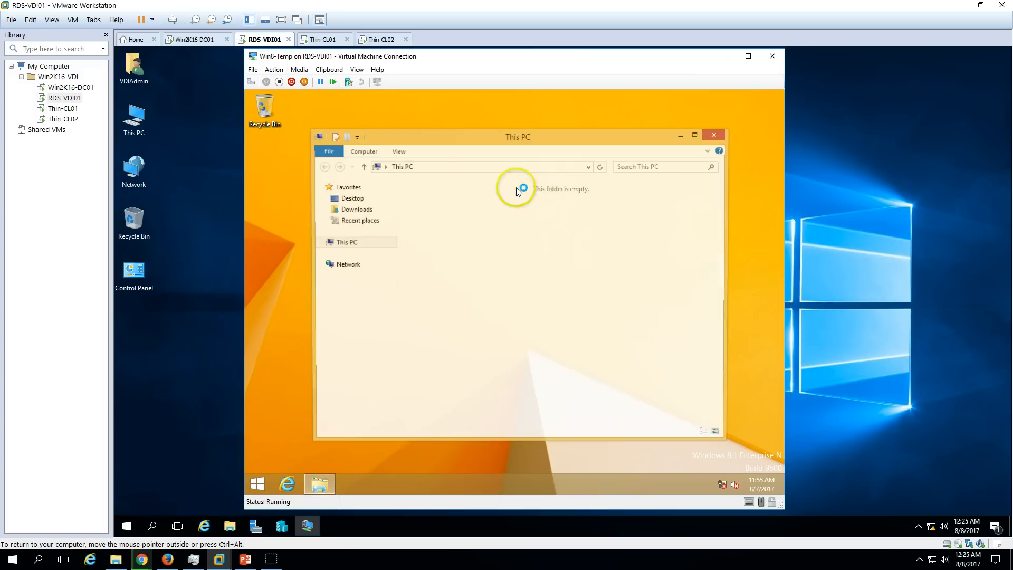
{"action": "double_click", "coordinate": [607, 306]}
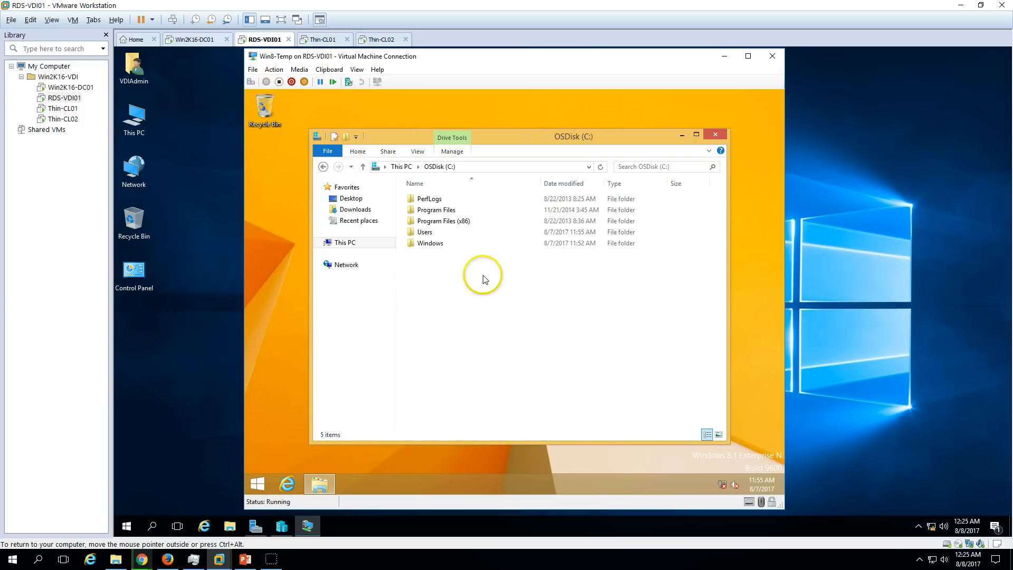
{"action": "double_click", "coordinate": [436, 244]}
{"action": "left_click", "coordinate": [445, 332]}
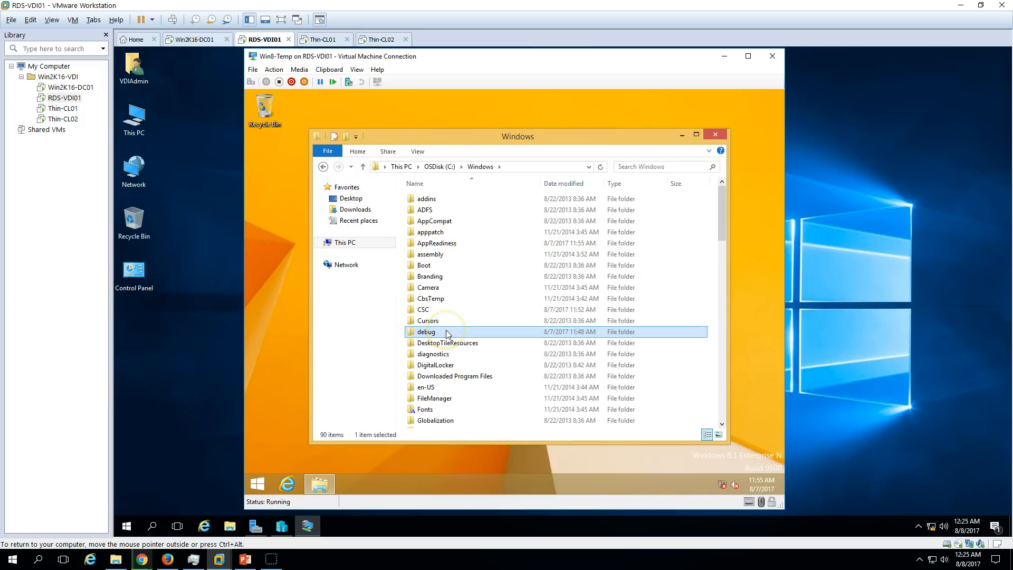
{"action": "type", "text": "sys"}
{"action": "left_click", "coordinate": [446, 333]}
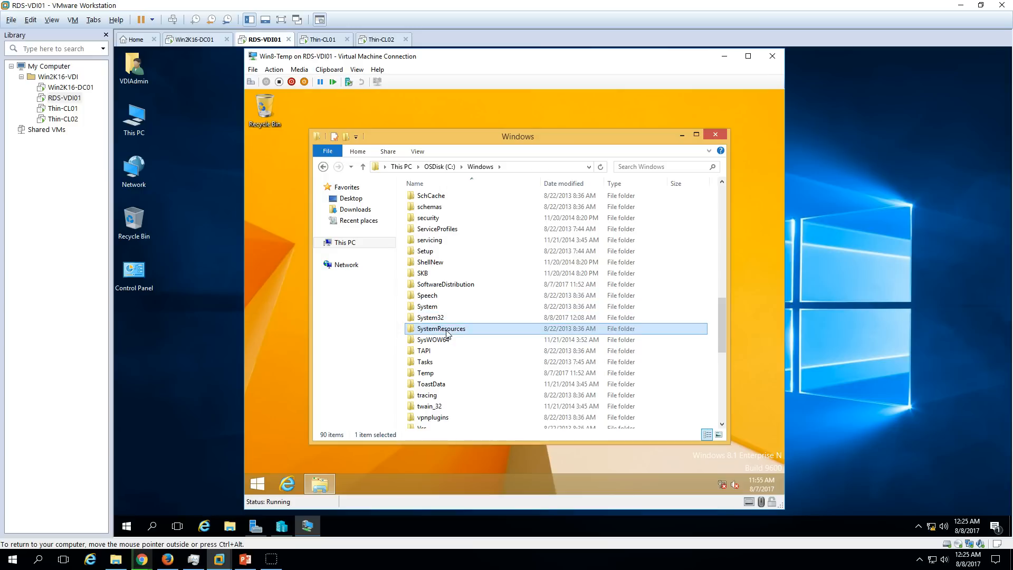
{"action": "key", "text": "Up"}
{"action": "key", "text": "Return"}
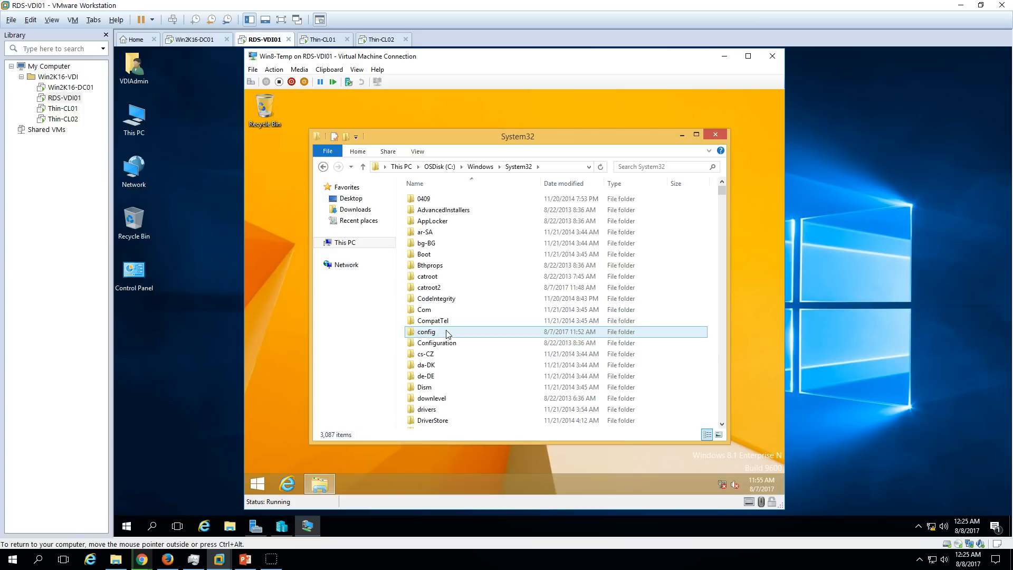
{"action": "type", "text": "sys"}
{"action": "key", "text": "Return"}
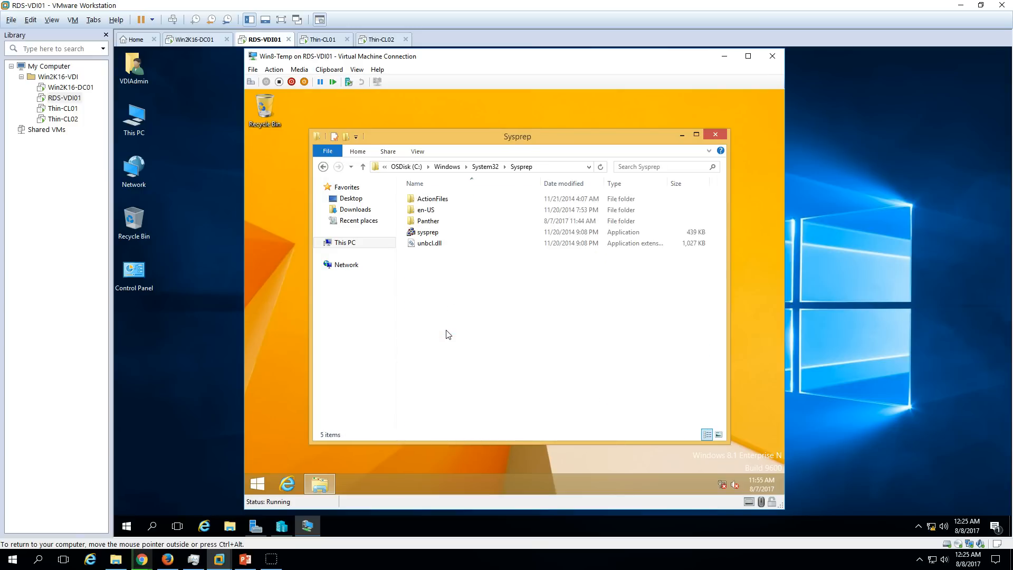
{"action": "left_click", "coordinate": [426, 232]}
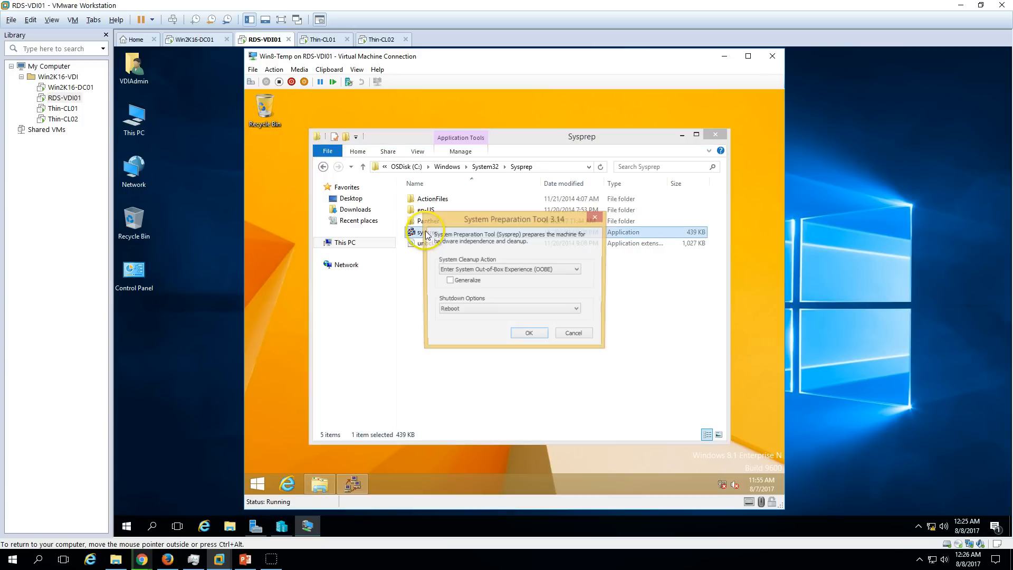
Run Sysprep with Generalize ticked and the Shutdown option.
{"action": "left_click", "coordinate": [714, 134]}
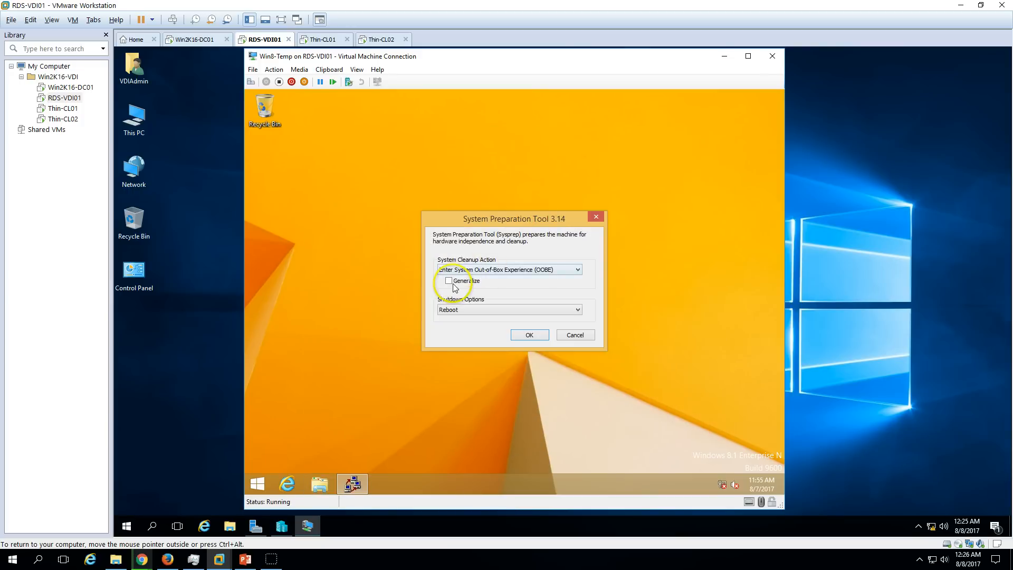
{"action": "left_click", "coordinate": [450, 281]}
{"action": "left_click", "coordinate": [467, 311]}
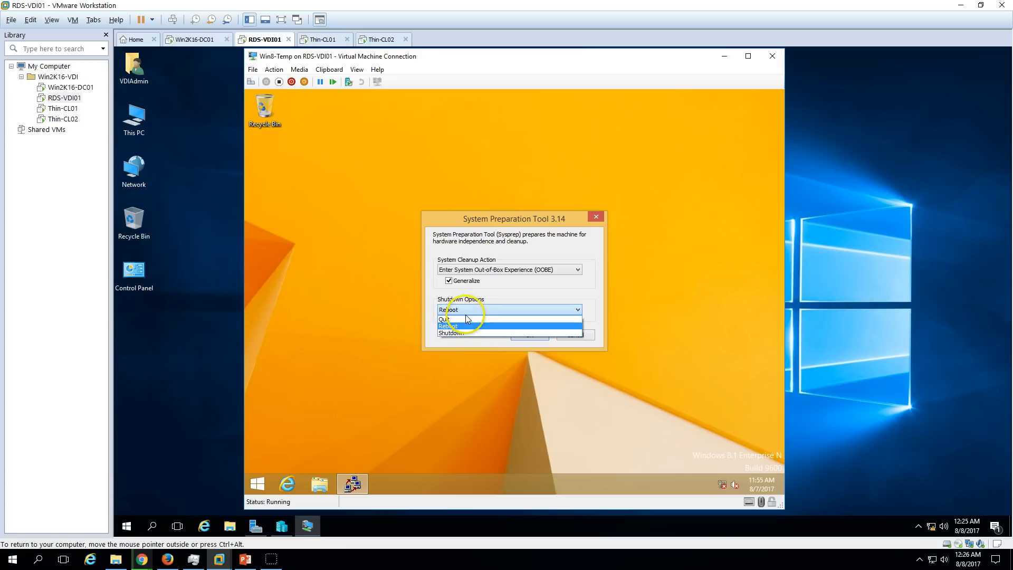
{"action": "left_click", "coordinate": [459, 326]}
{"action": "left_click", "coordinate": [531, 336]}
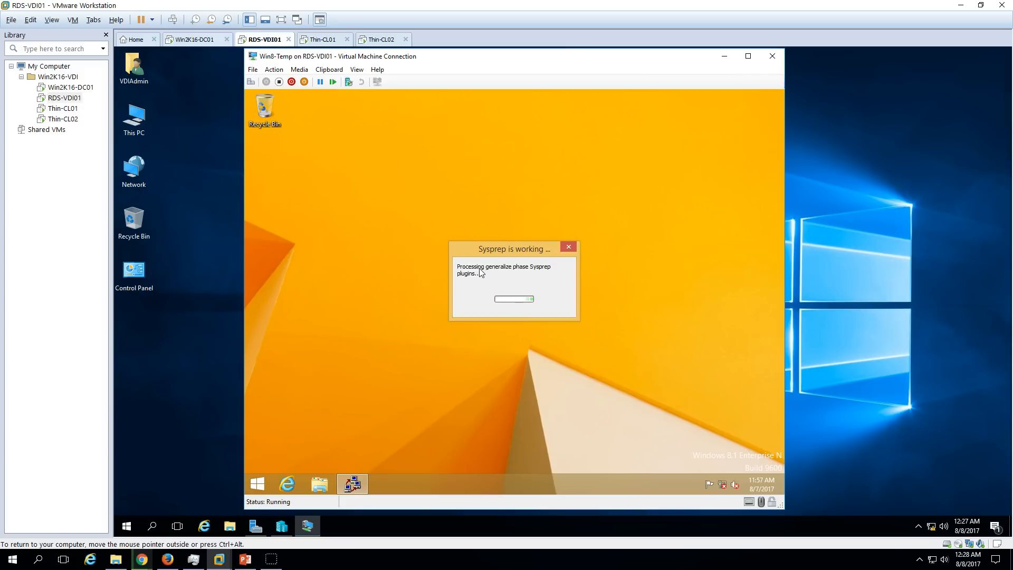
Wait for Sysprep to finish generalizing until Win8-Temp shows 'Shutting down'.
{"action": "left_click", "coordinate": [474, 264]}
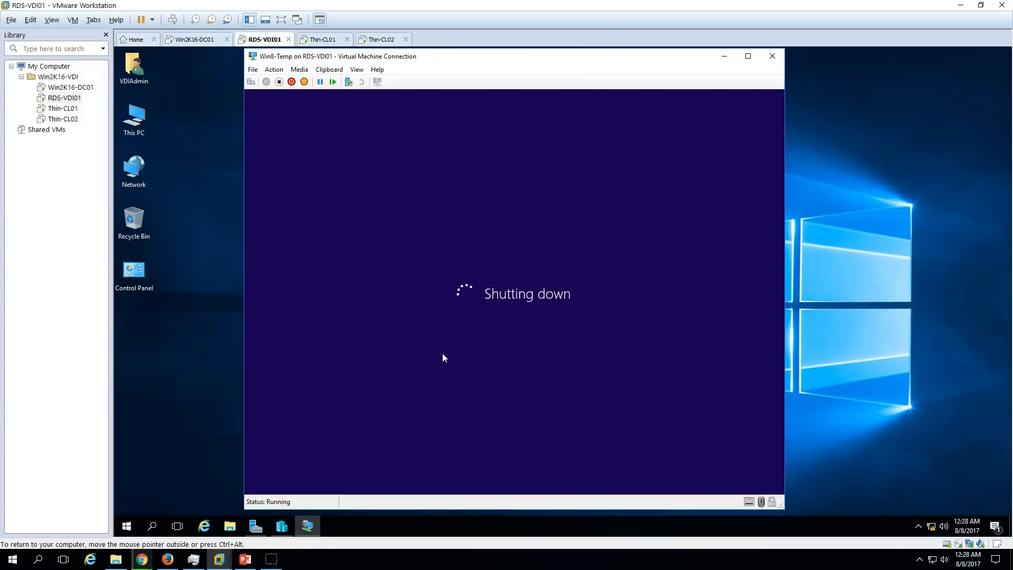
Connect Win8-Temp's network adapter to the RDS Virtual switch and apply.
{"action": "left_click", "coordinate": [253, 70]}
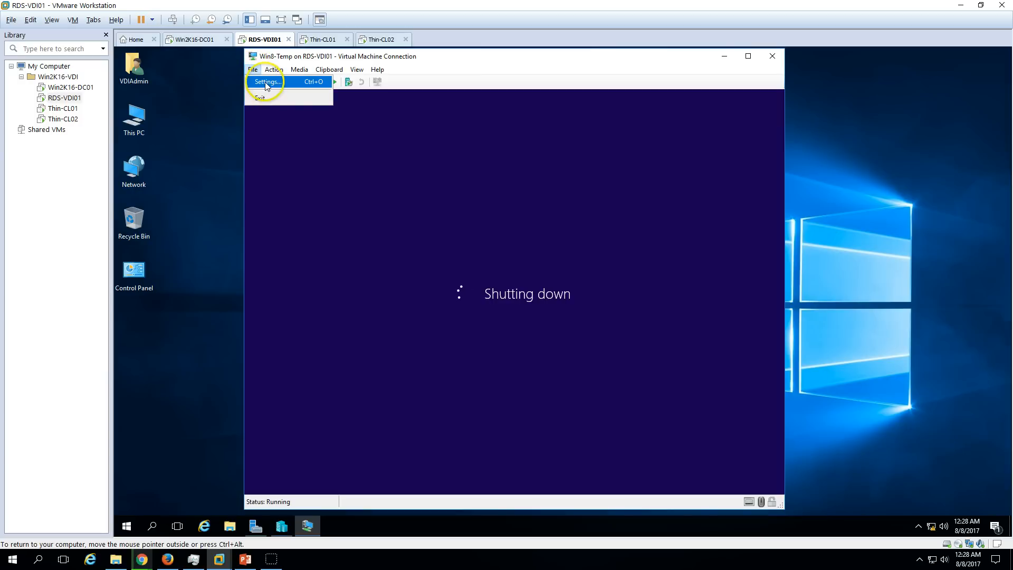
{"action": "left_click", "coordinate": [267, 82]}
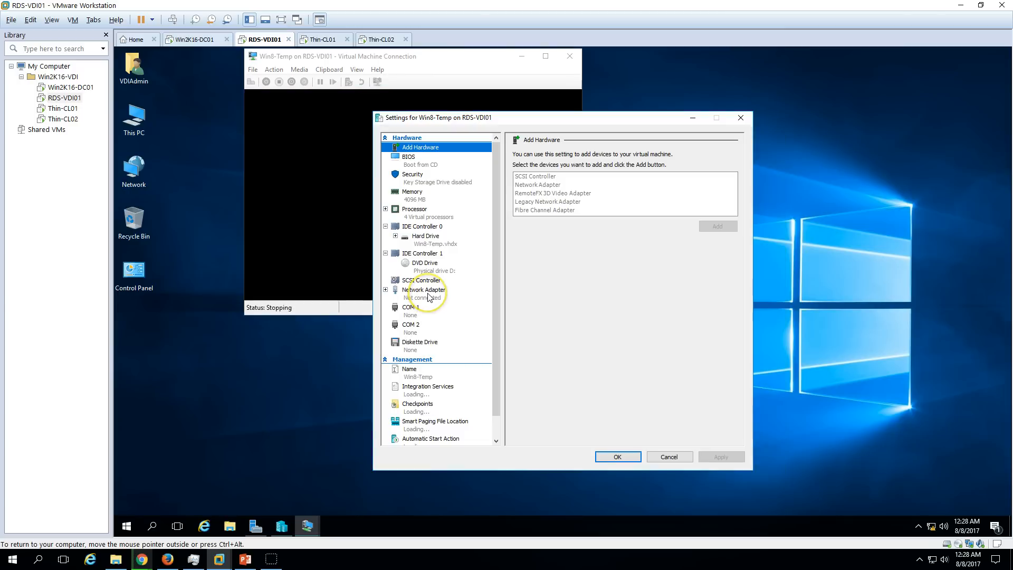
{"action": "left_click", "coordinate": [428, 295]}
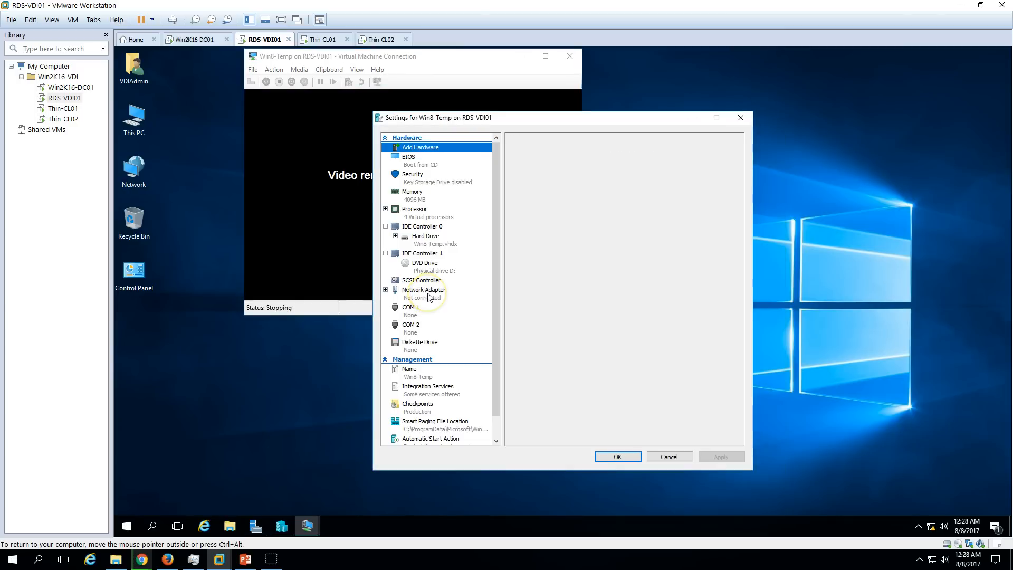
{"action": "left_click", "coordinate": [570, 56]}
{"action": "left_click", "coordinate": [481, 192]}
{"action": "left_click", "coordinate": [538, 174]}
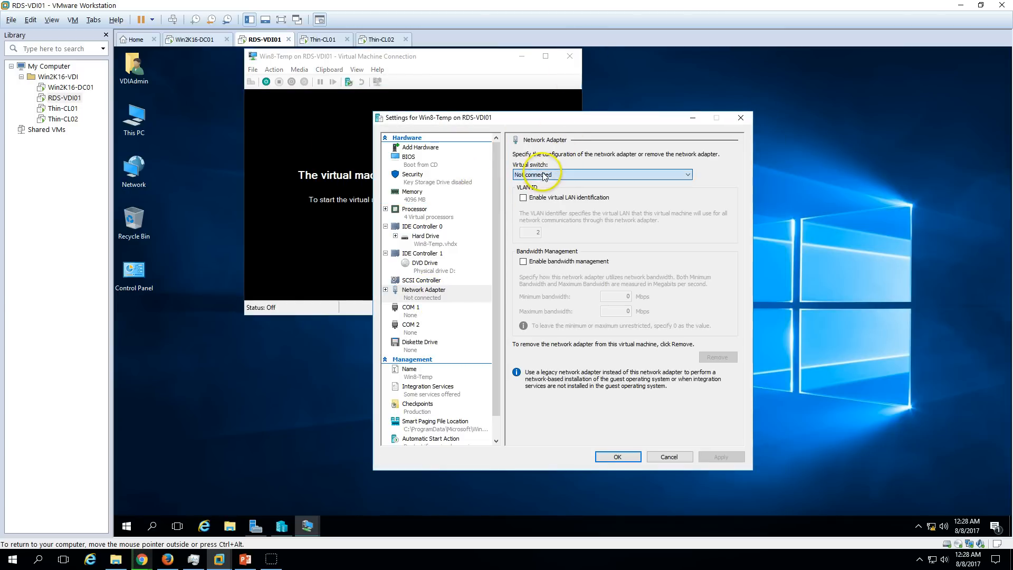
{"action": "left_click", "coordinate": [539, 190]}
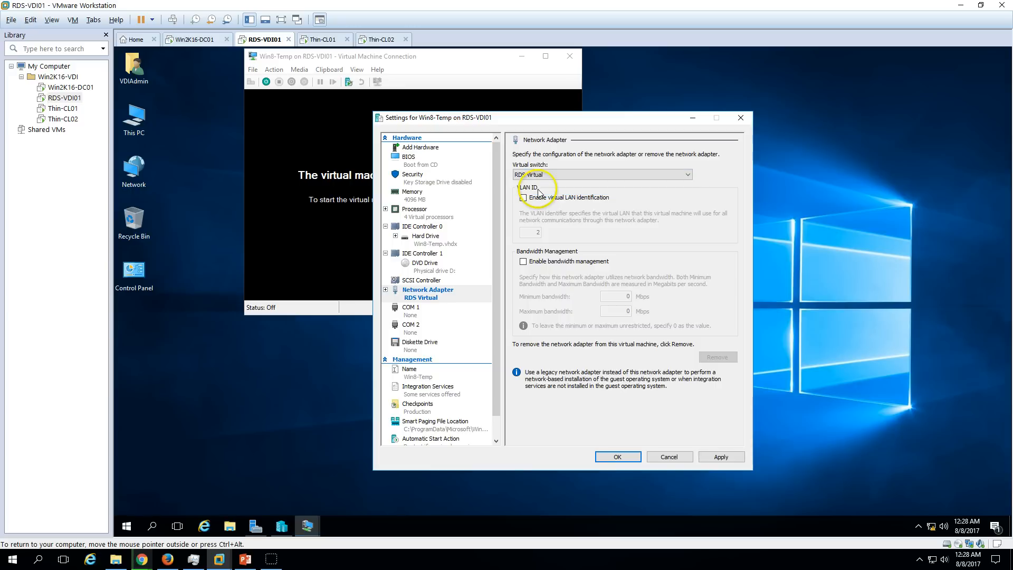
{"action": "left_click", "coordinate": [720, 455]}
Set the DVD drive to no media, save the settings, and close the connection window.
{"action": "left_click", "coordinate": [429, 239]}
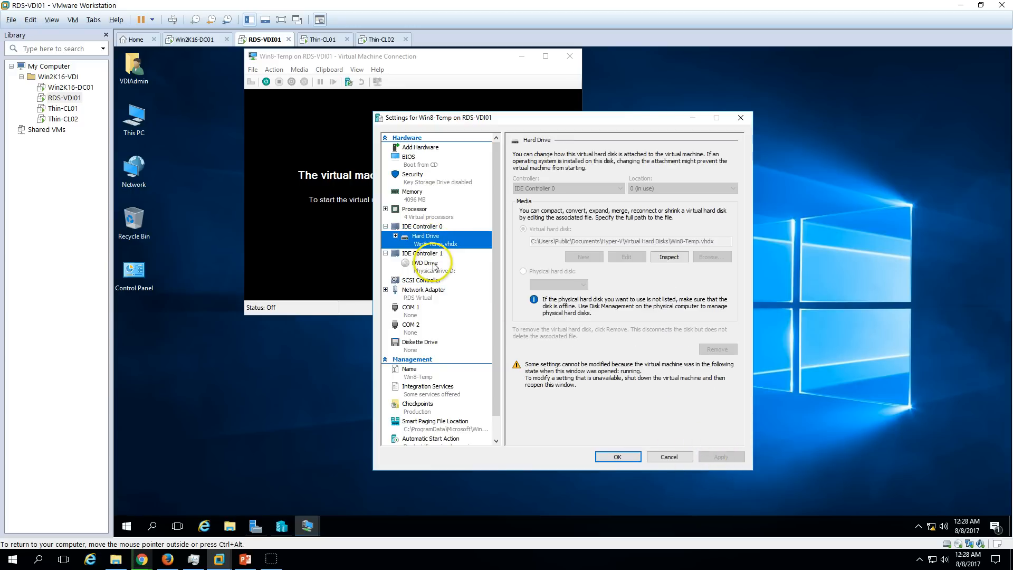
{"action": "left_click", "coordinate": [440, 264]}
{"action": "left_click", "coordinate": [534, 209]}
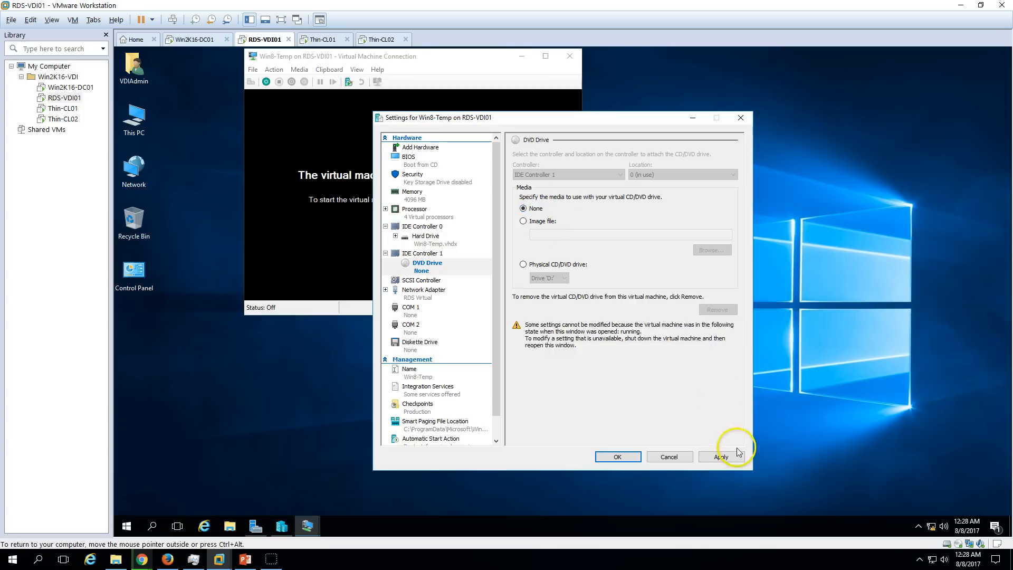
{"action": "left_click", "coordinate": [721, 457]}
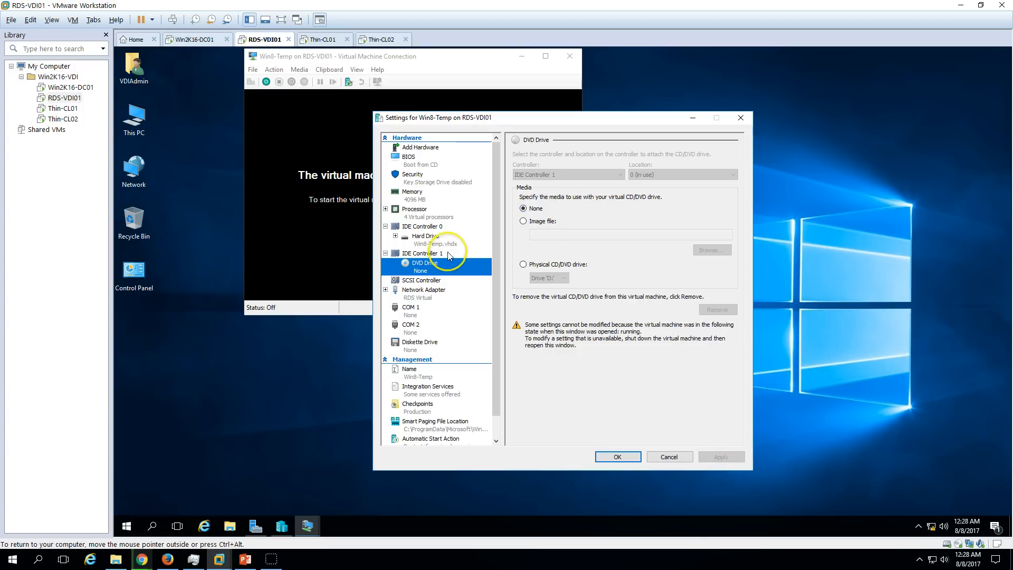
{"action": "left_click", "coordinate": [430, 216]}
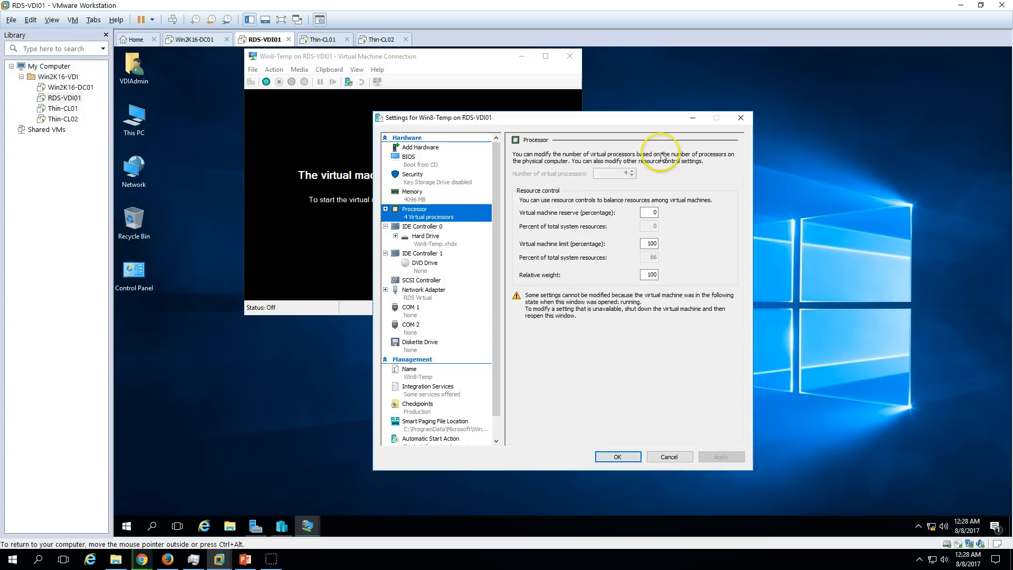
{"action": "left_click", "coordinate": [419, 196]}
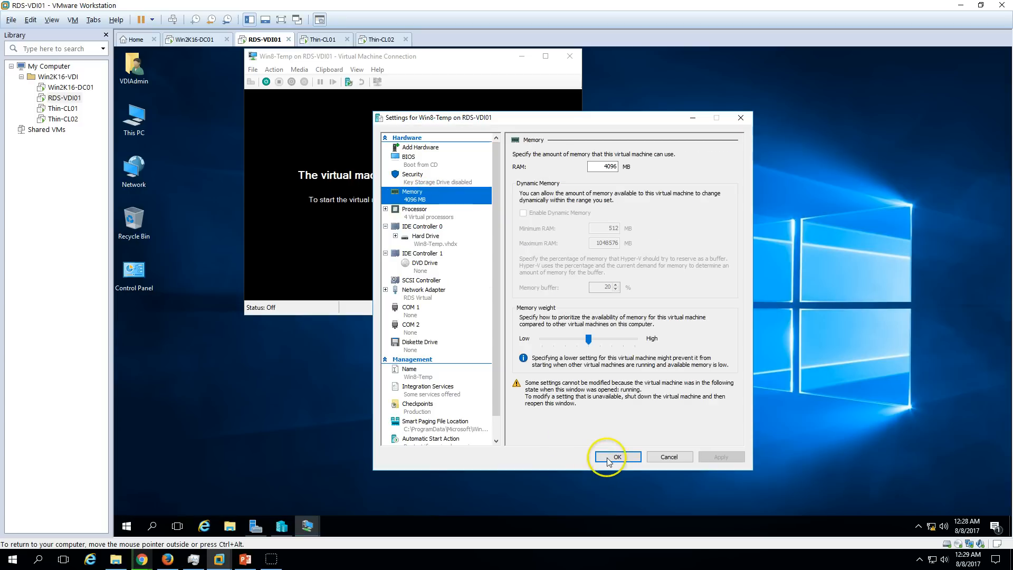
{"action": "left_click", "coordinate": [601, 457]}
{"action": "left_click", "coordinate": [563, 58]}
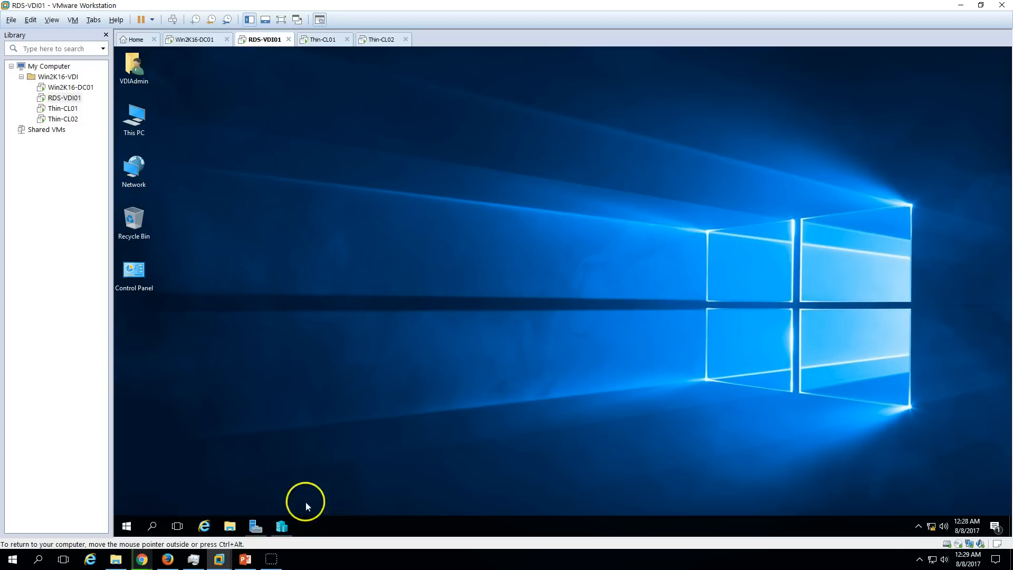
Go to the Remote Desktop Services Collections page in Server Manager.
{"action": "left_click", "coordinate": [281, 526]}
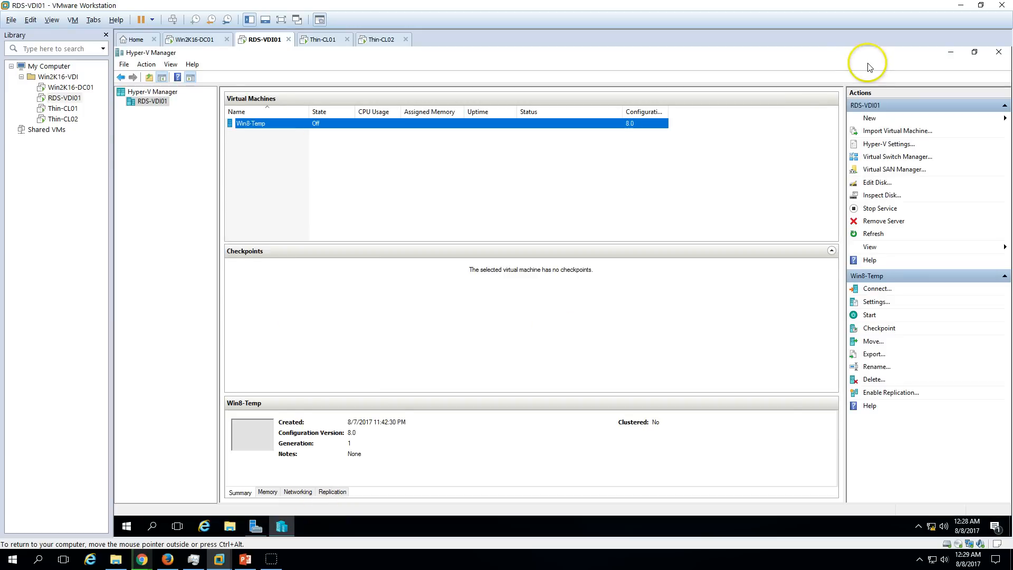
{"action": "left_click_drag", "start_coordinate": [602, 195], "coordinate": [269, 530]}
{"action": "left_click", "coordinate": [264, 526]}
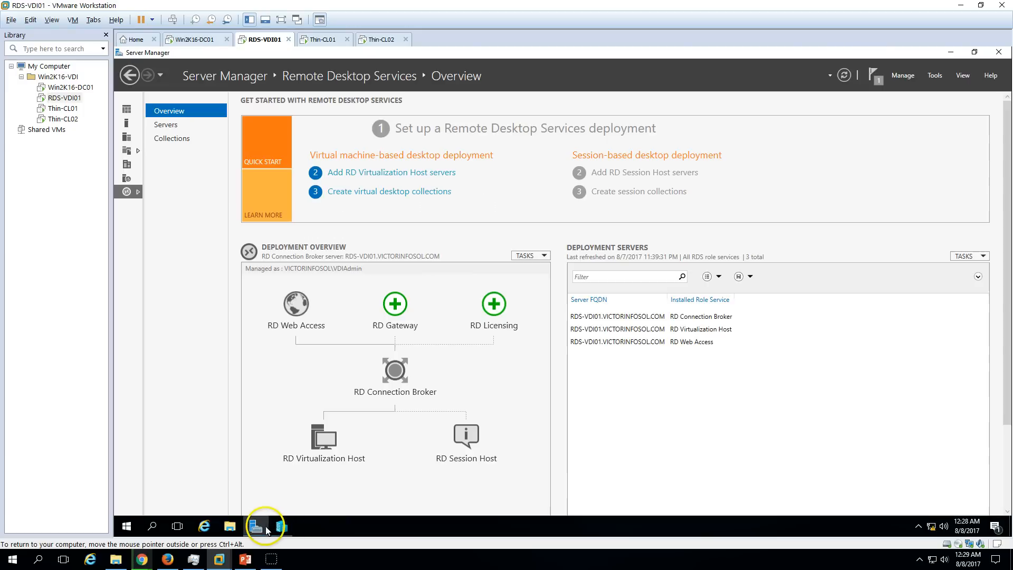
{"action": "left_click", "coordinate": [178, 140]}
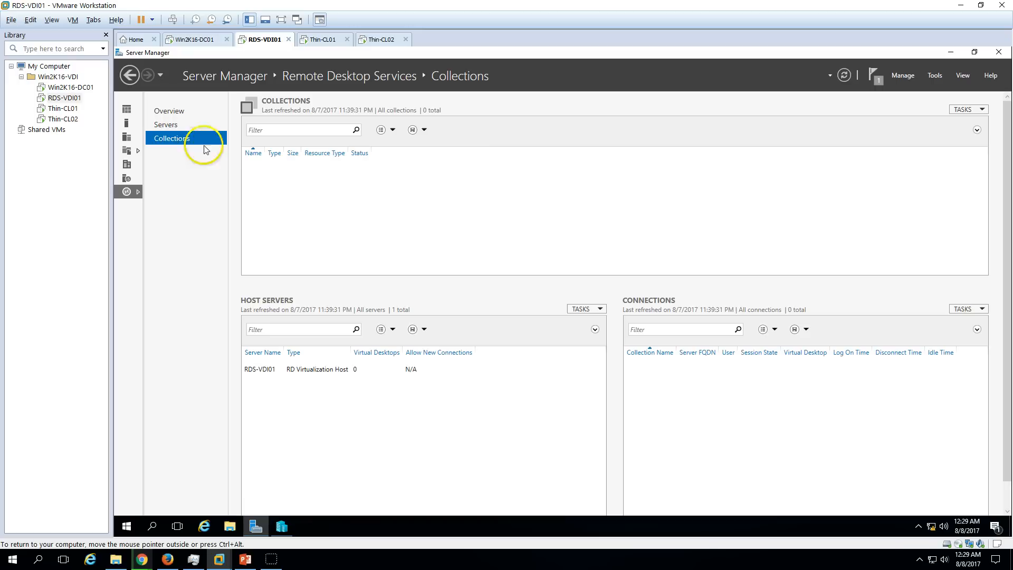
Start a new virtual desktop collection, name it VDI-Demo, and move past the name page.
{"action": "left_click", "coordinate": [964, 110]}
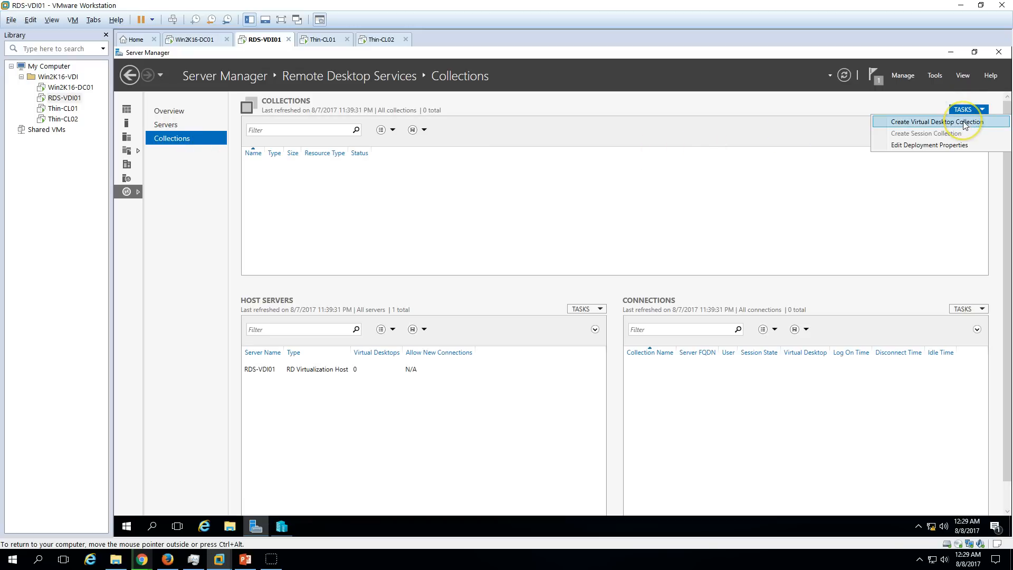
{"action": "left_click", "coordinate": [963, 122]}
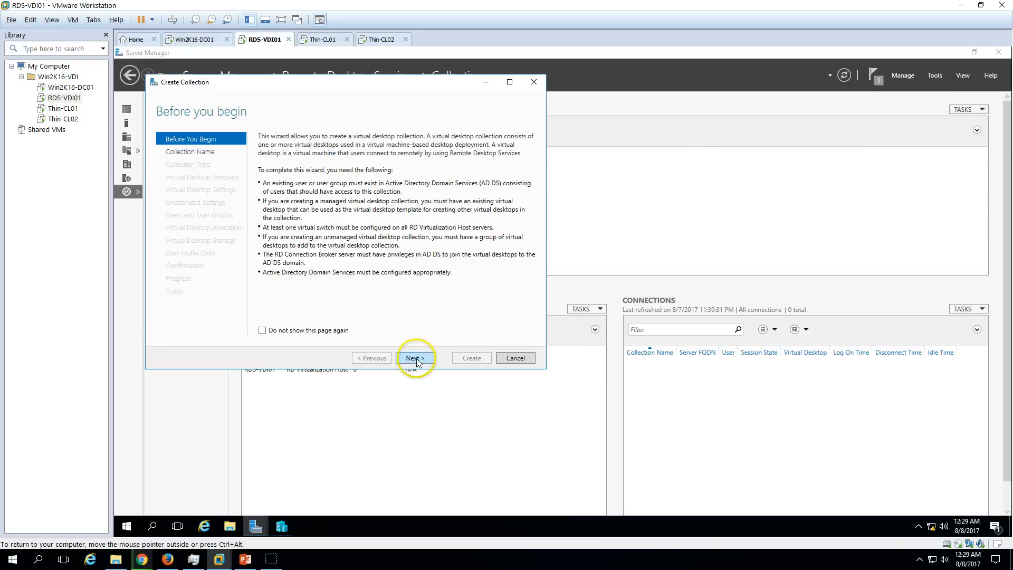
{"action": "left_click", "coordinate": [415, 358]}
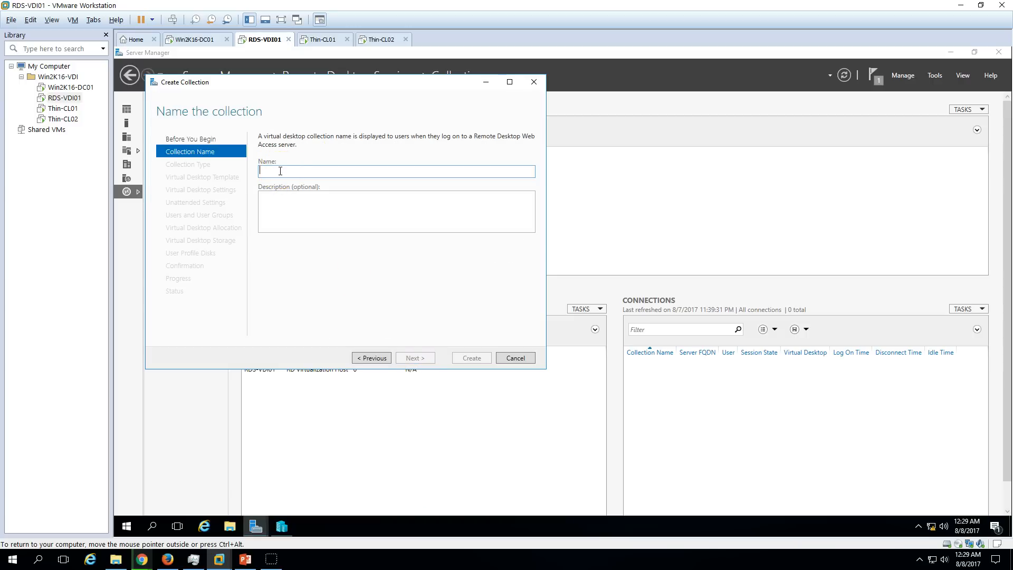
{"action": "type", "text": "VDI-Demo"}
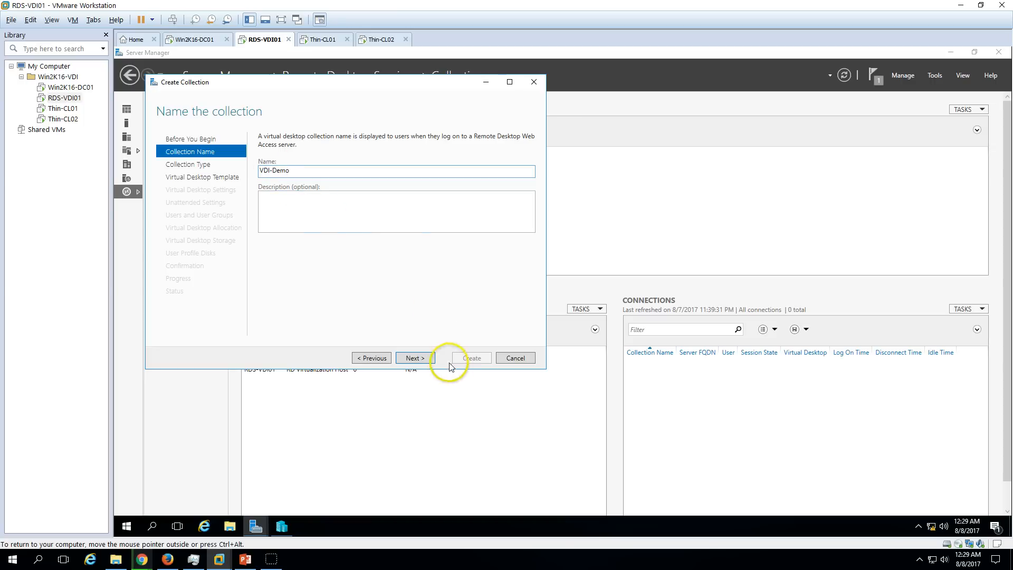
{"action": "left_click", "coordinate": [415, 358]}
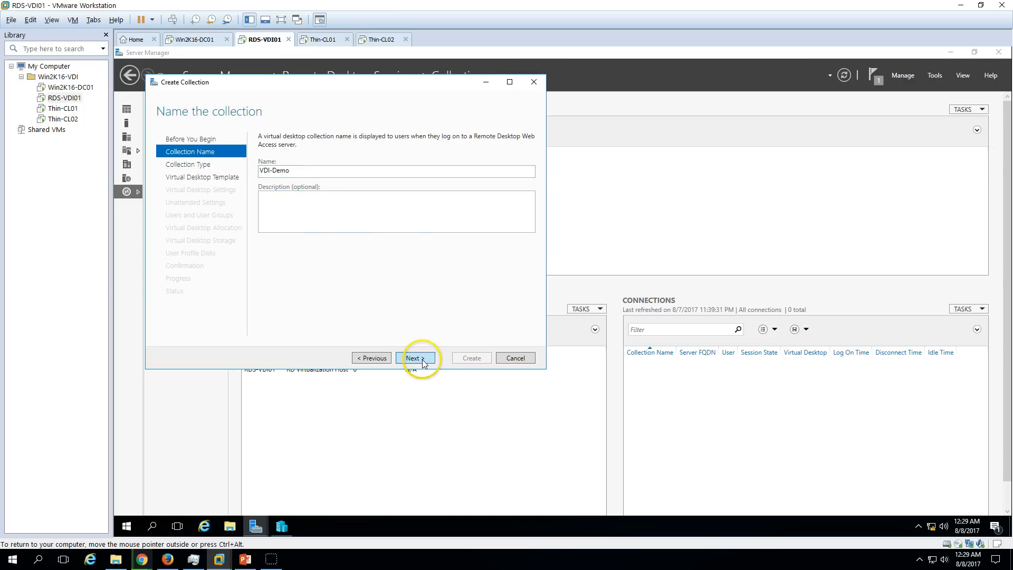
Compare Pooled and Personal, then settle on a Personal virtual desktop collection.
{"action": "left_click", "coordinate": [285, 174]}
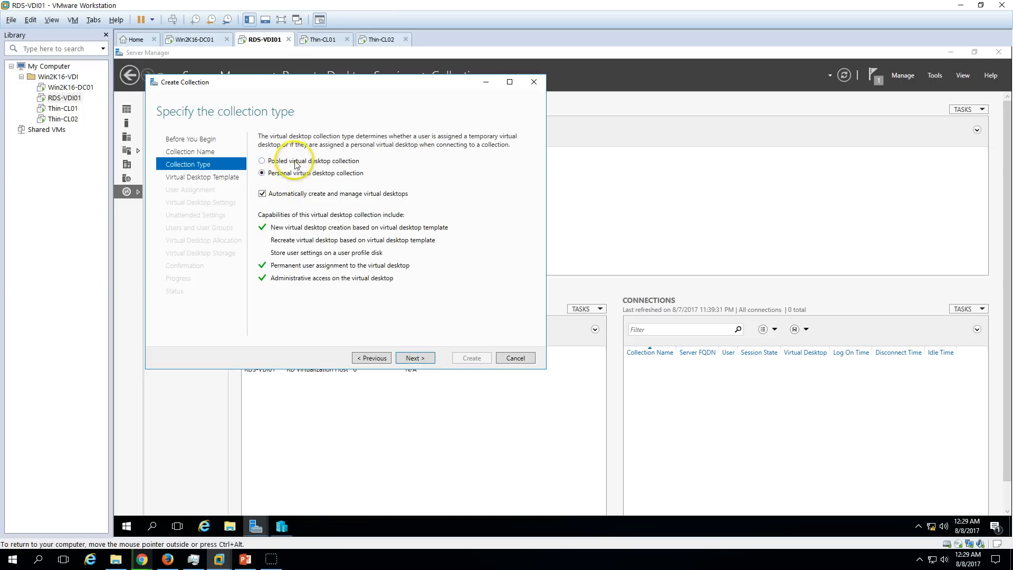
{"action": "left_click", "coordinate": [298, 160]}
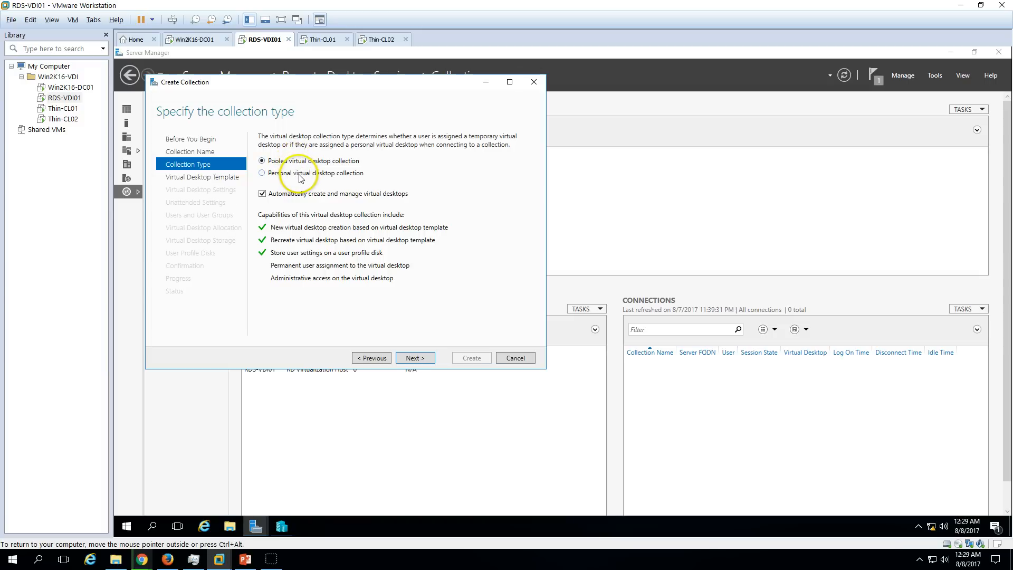
{"action": "left_click", "coordinate": [302, 174]}
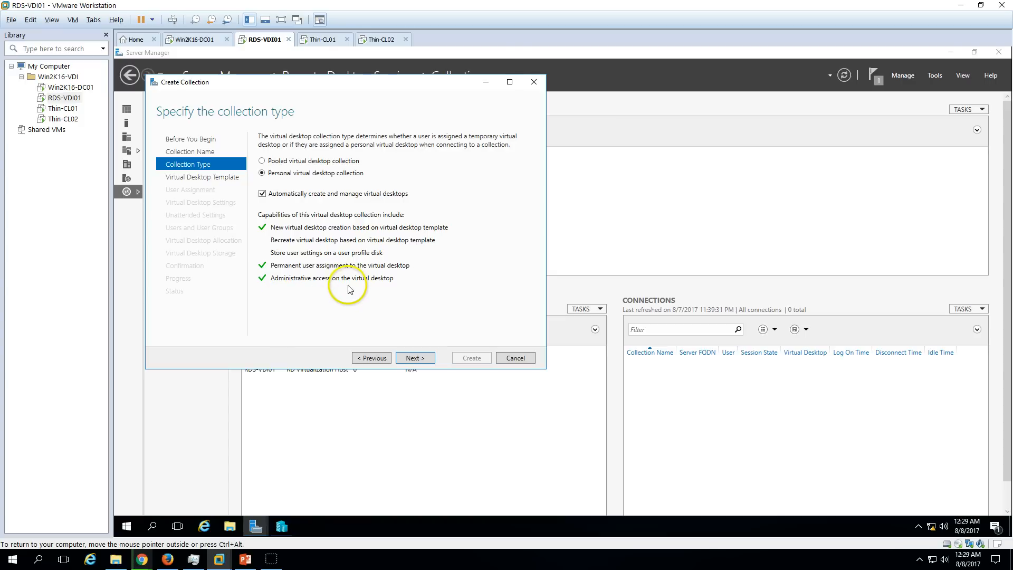
{"action": "left_click", "coordinate": [295, 160]}
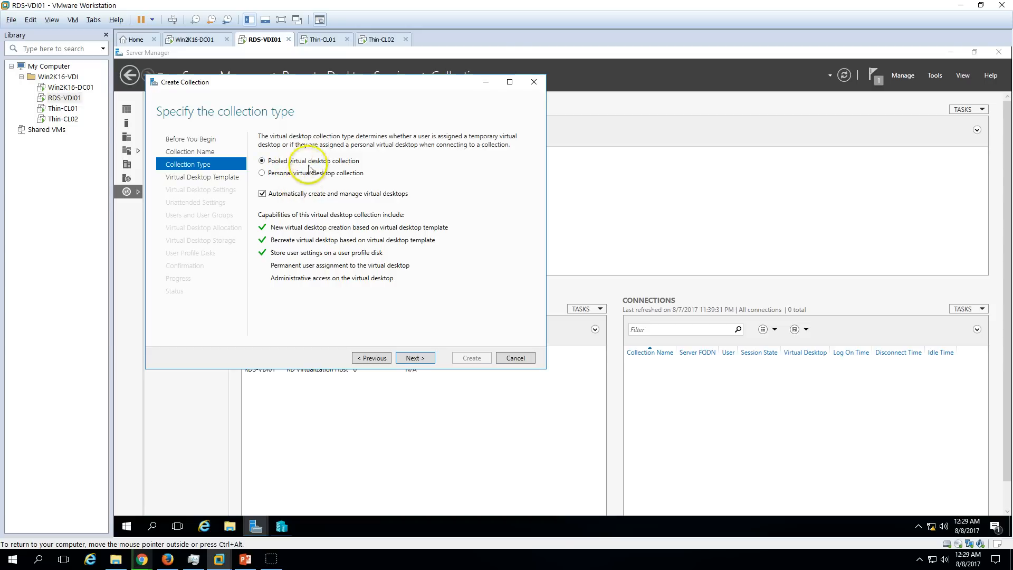
{"action": "left_click", "coordinate": [293, 170]}
{"action": "left_click", "coordinate": [298, 162]}
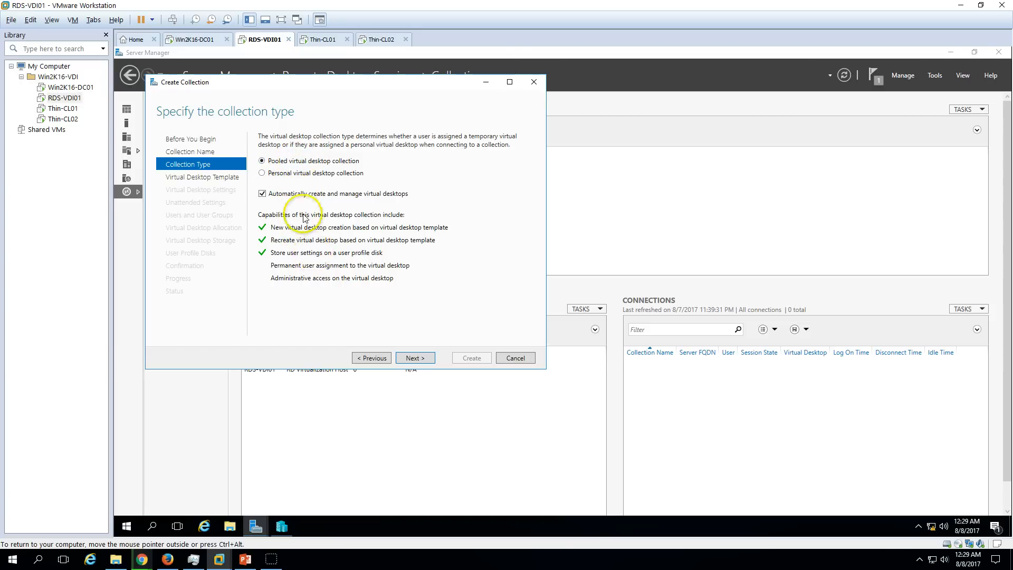
{"action": "left_click", "coordinate": [282, 175]}
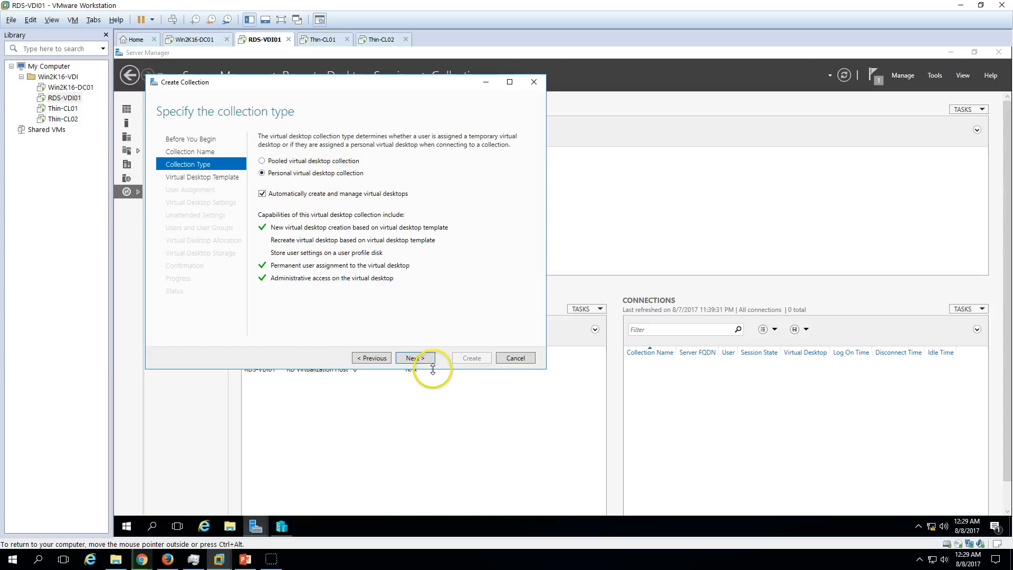
{"action": "left_click", "coordinate": [415, 358]}
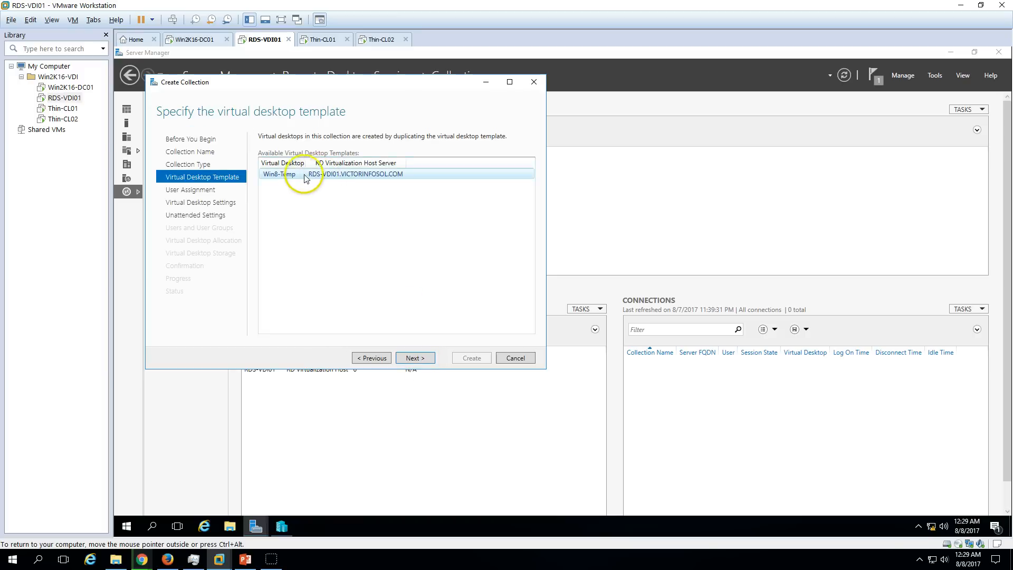
Select Win8-Temp as the virtual desktop template.
{"action": "left_click", "coordinate": [274, 177]}
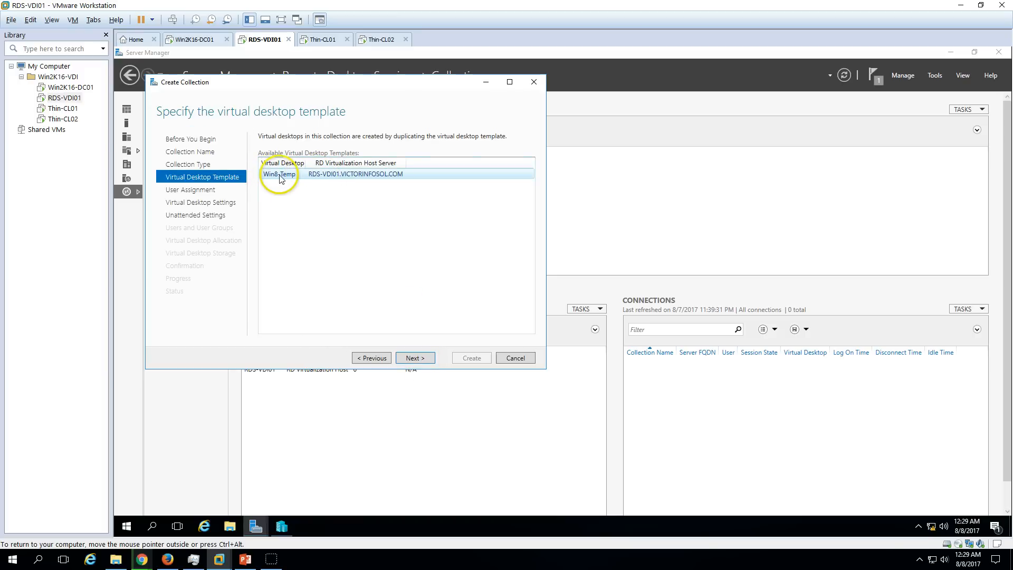
{"action": "left_click", "coordinate": [403, 164]}
{"action": "left_click", "coordinate": [415, 358]}
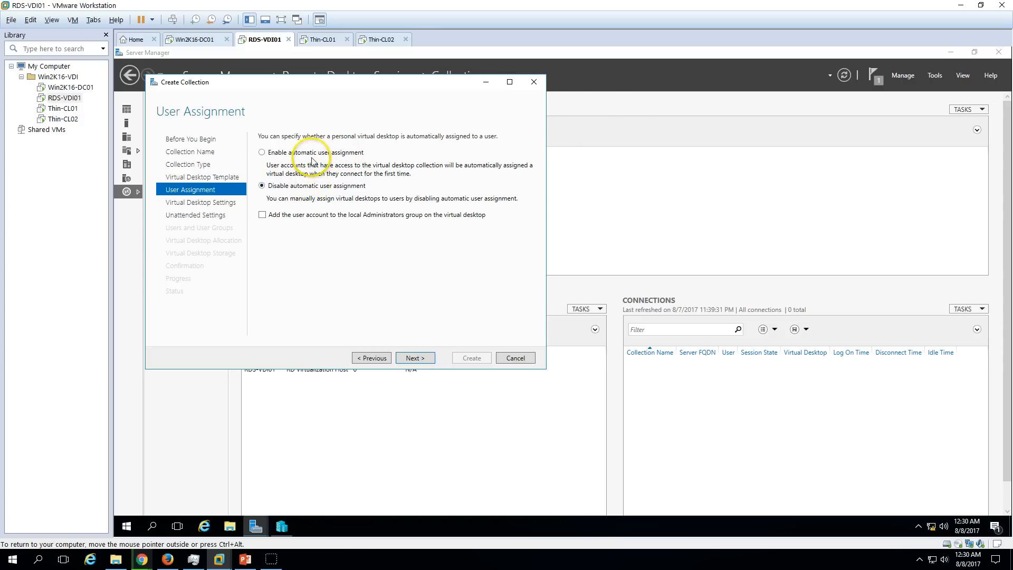
Keep automatic user assignment and add users to the local Administrators group.
{"action": "left_click", "coordinate": [283, 219]}
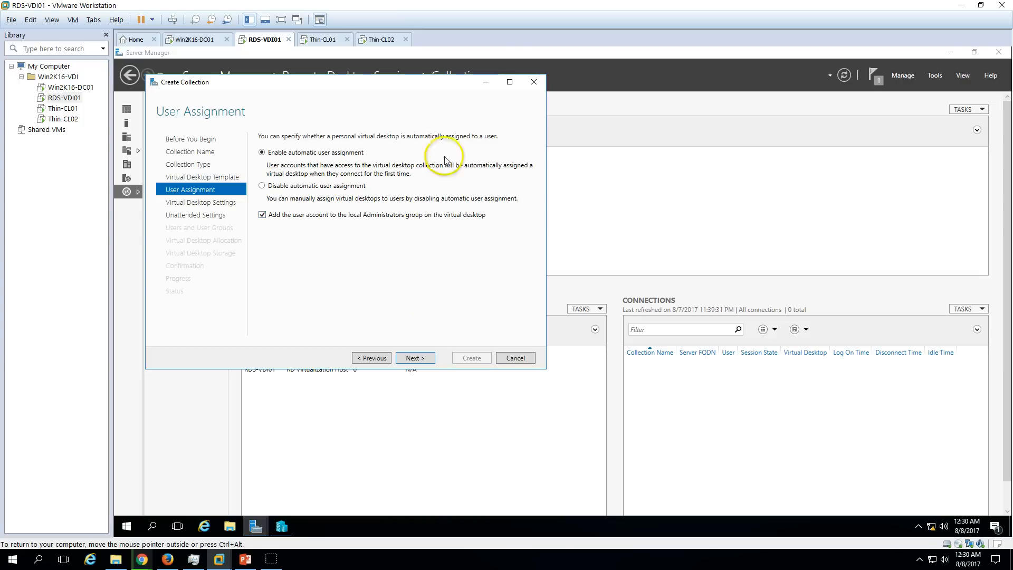
{"action": "left_click_drag", "start_coordinate": [429, 88], "coordinate": [492, 96]}
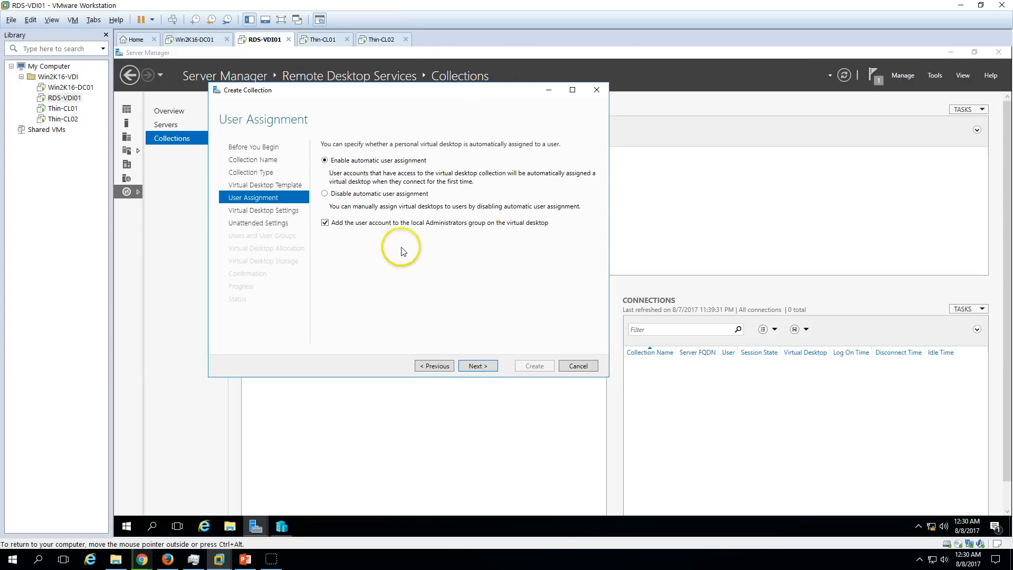
{"action": "left_click", "coordinate": [477, 365]}
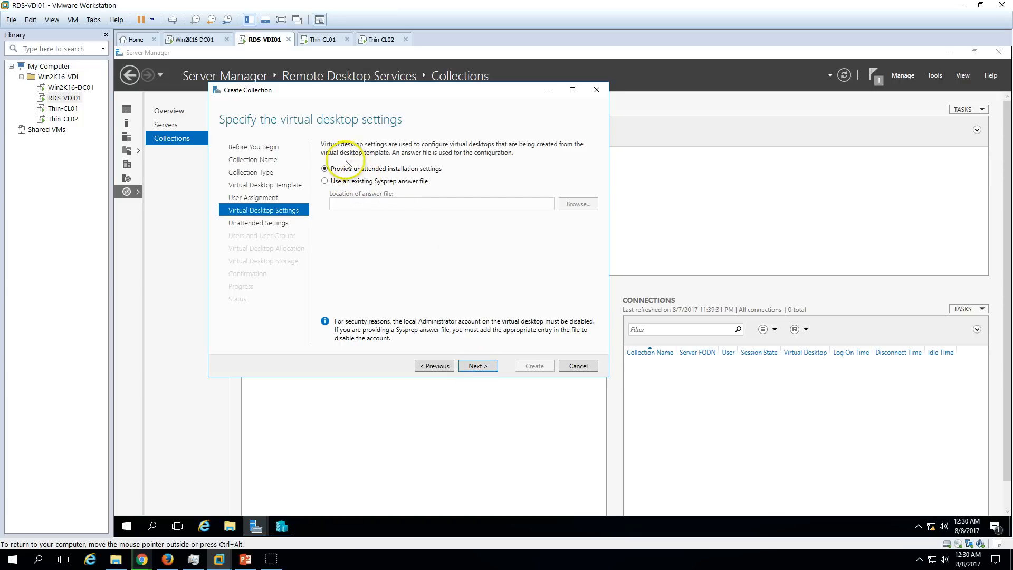
Keep 'Provide unattended installation settings' rather than a Sysprep answer file.
{"action": "left_click", "coordinate": [351, 180]}
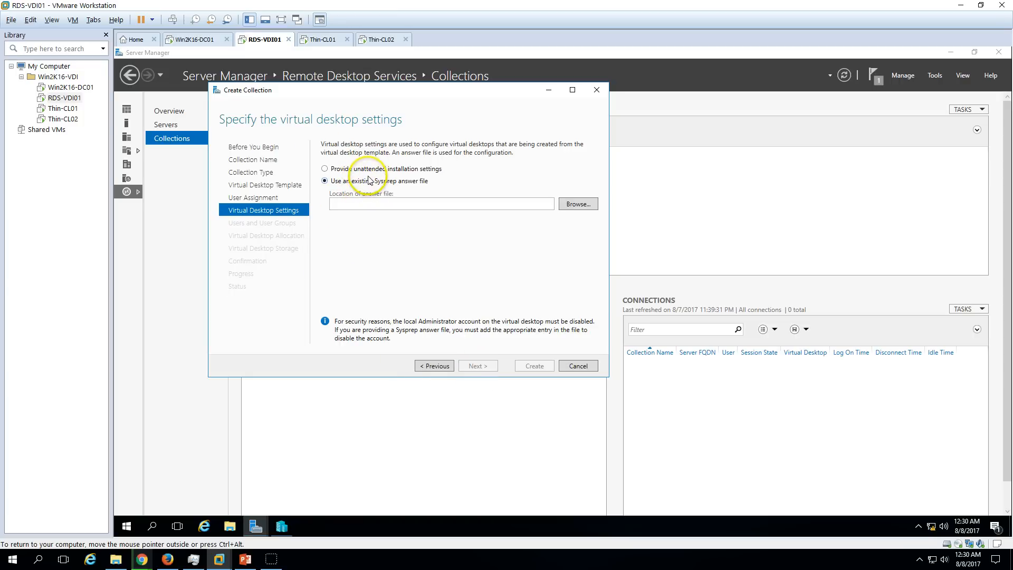
{"action": "left_click", "coordinate": [373, 168]}
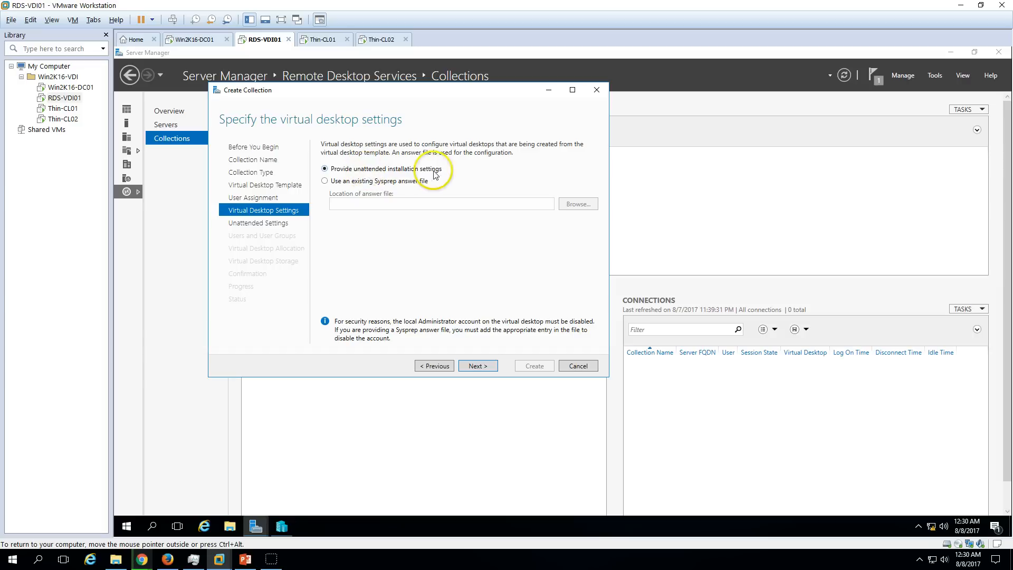
{"action": "left_click", "coordinate": [362, 182]}
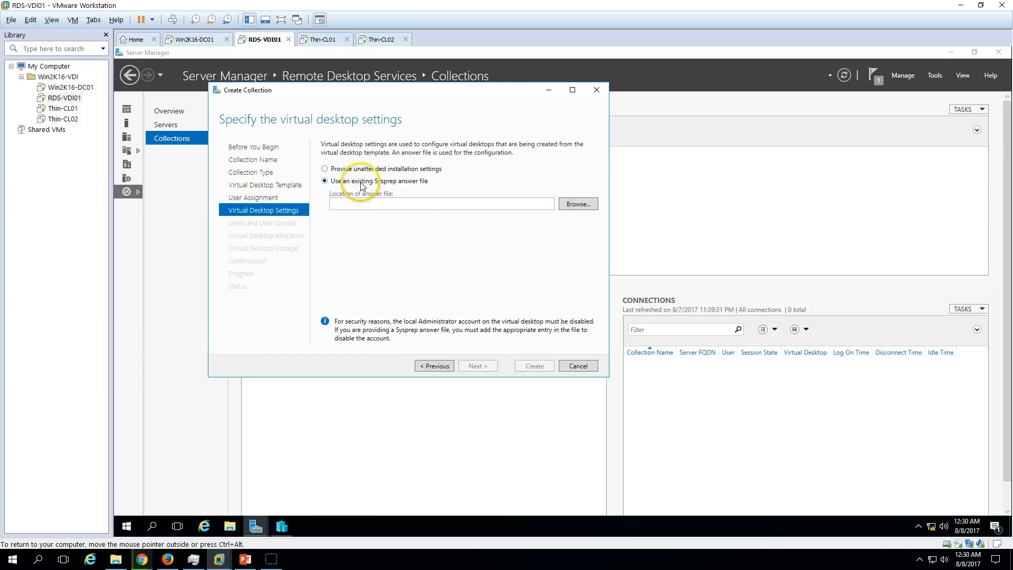
{"action": "left_click", "coordinate": [395, 169]}
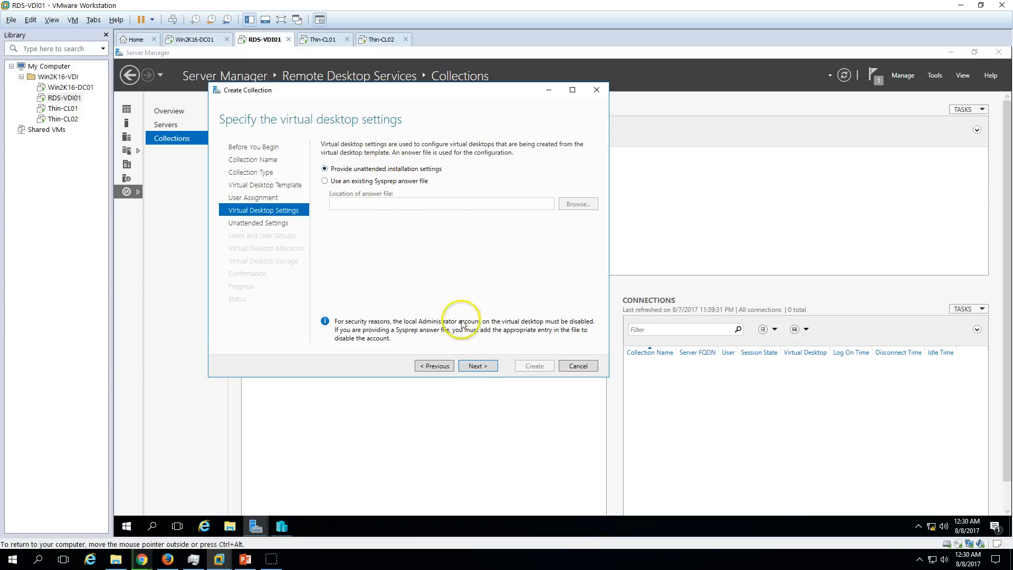
{"action": "left_click", "coordinate": [480, 367]}
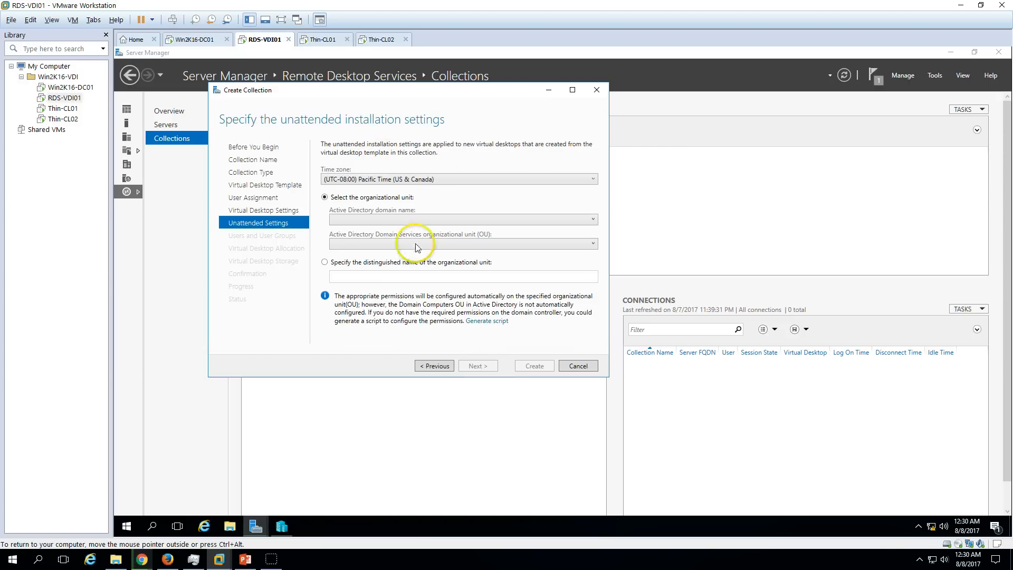
Set time zone UTC+05:30 Chennai, domain VICTORINFOSOL.COM and organizational unit VDI.
{"action": "left_click", "coordinate": [387, 182]}
{"action": "scroll", "coordinate": [395, 285], "scroll_direction": "down", "scroll_amount": 6}
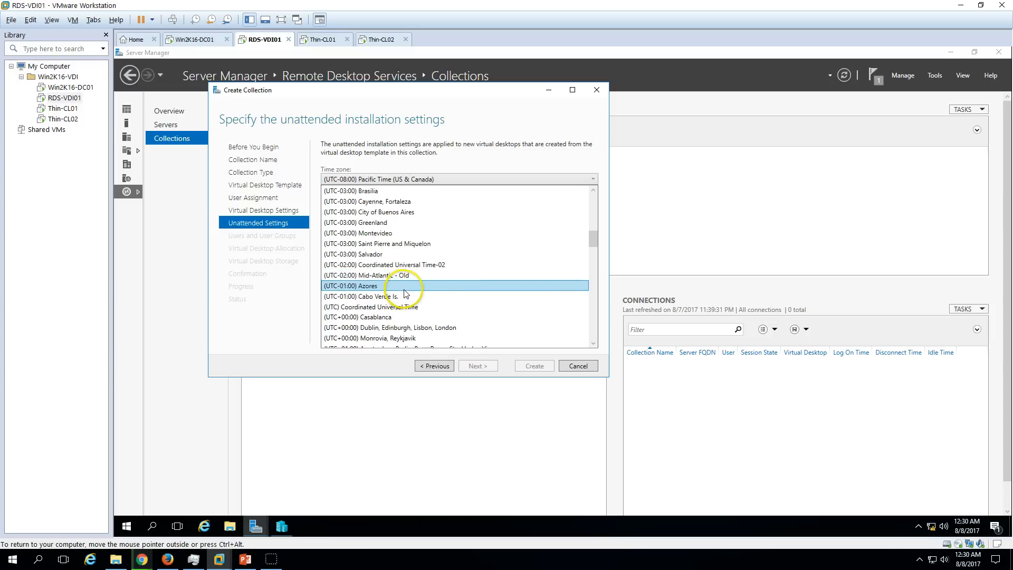
{"action": "scroll", "coordinate": [404, 292], "scroll_direction": "down", "scroll_amount": 7}
{"action": "scroll", "coordinate": [406, 298], "scroll_direction": "down", "scroll_amount": 6}
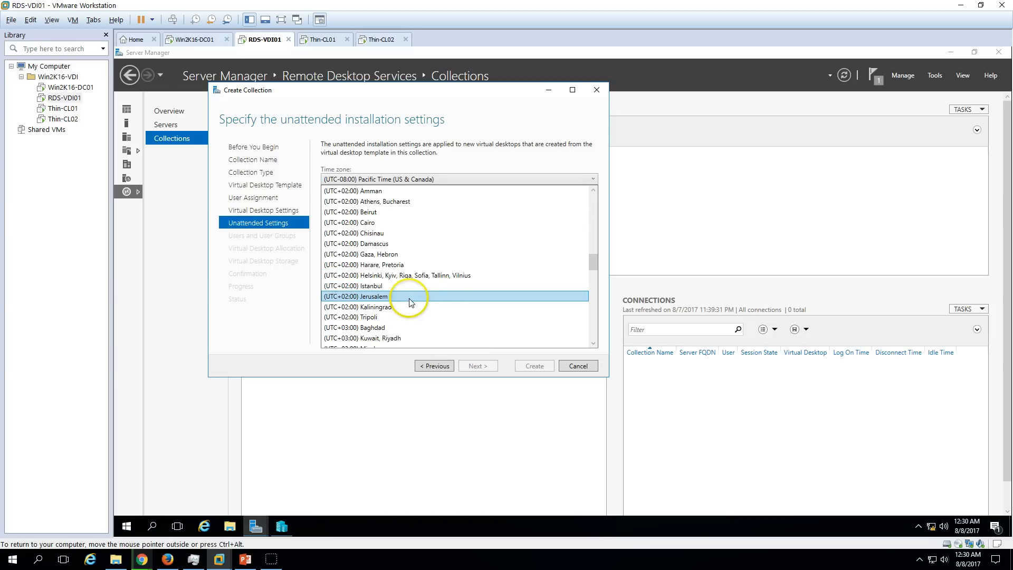
{"action": "scroll", "coordinate": [412, 303], "scroll_direction": "down", "scroll_amount": 3}
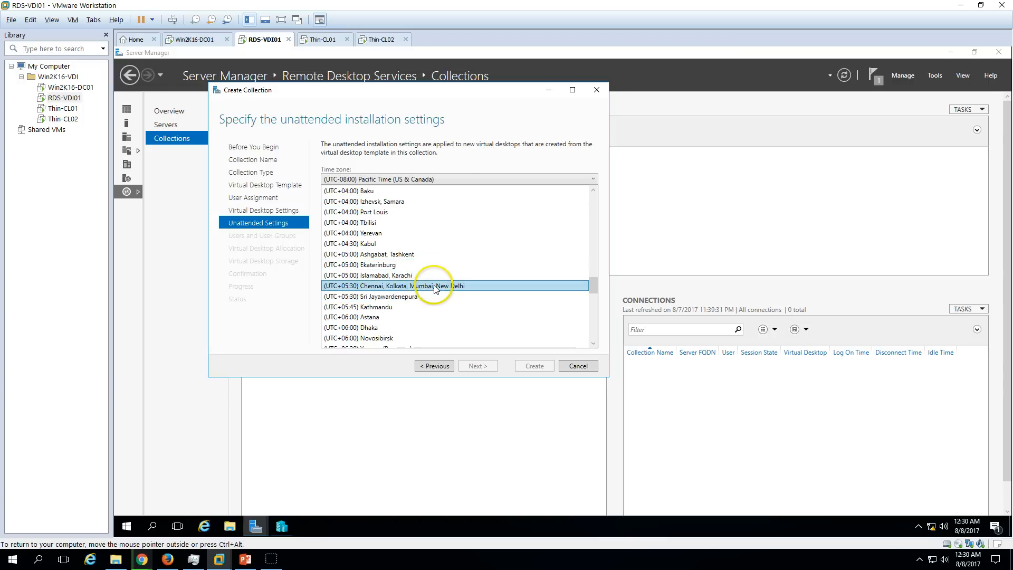
{"action": "left_click", "coordinate": [414, 293]}
{"action": "left_click", "coordinate": [406, 220]}
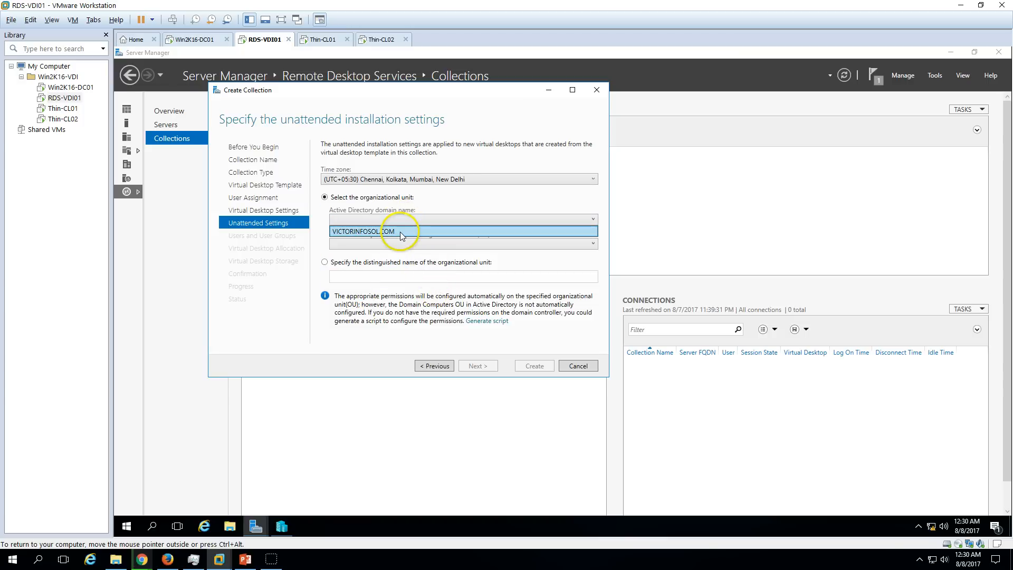
{"action": "left_click", "coordinate": [403, 229]}
{"action": "left_click", "coordinate": [398, 243]}
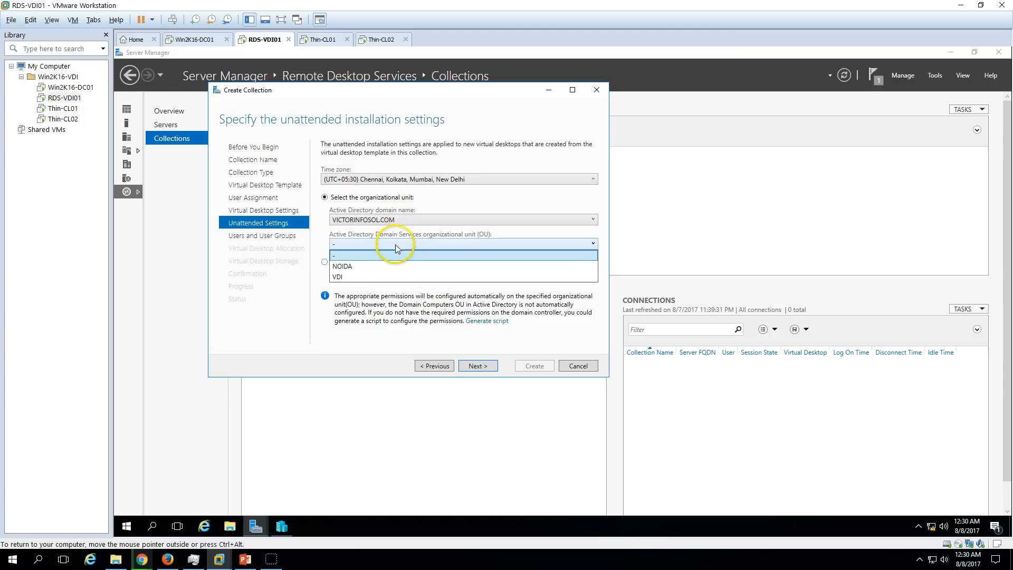
{"action": "left_click", "coordinate": [370, 276]}
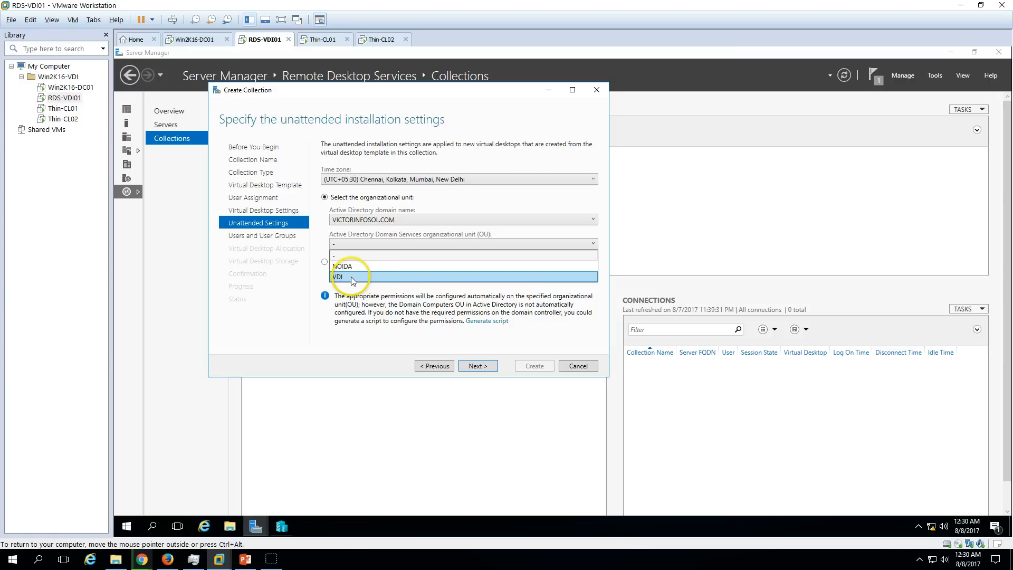
Switch to the Win2K16-DC01 domain controller and bring up its Server Manager tools.
{"action": "left_click", "coordinate": [195, 39]}
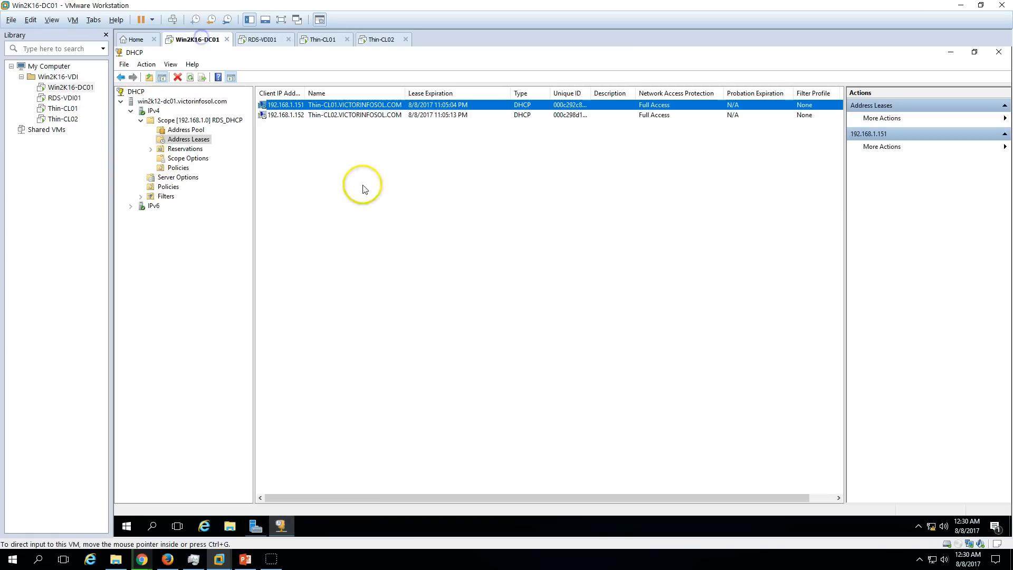
{"action": "left_click", "coordinate": [256, 526]}
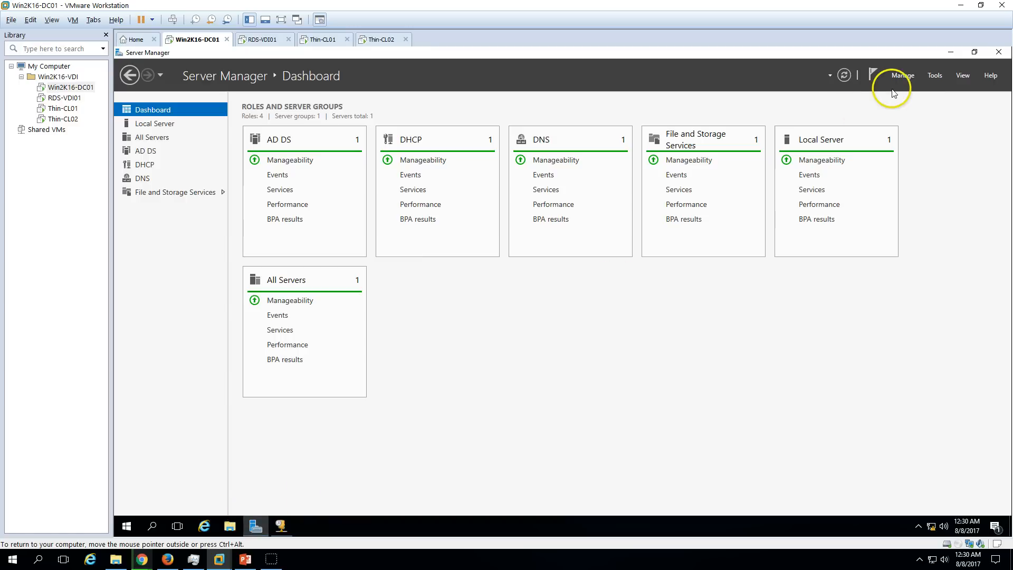
{"action": "left_click", "coordinate": [931, 77]}
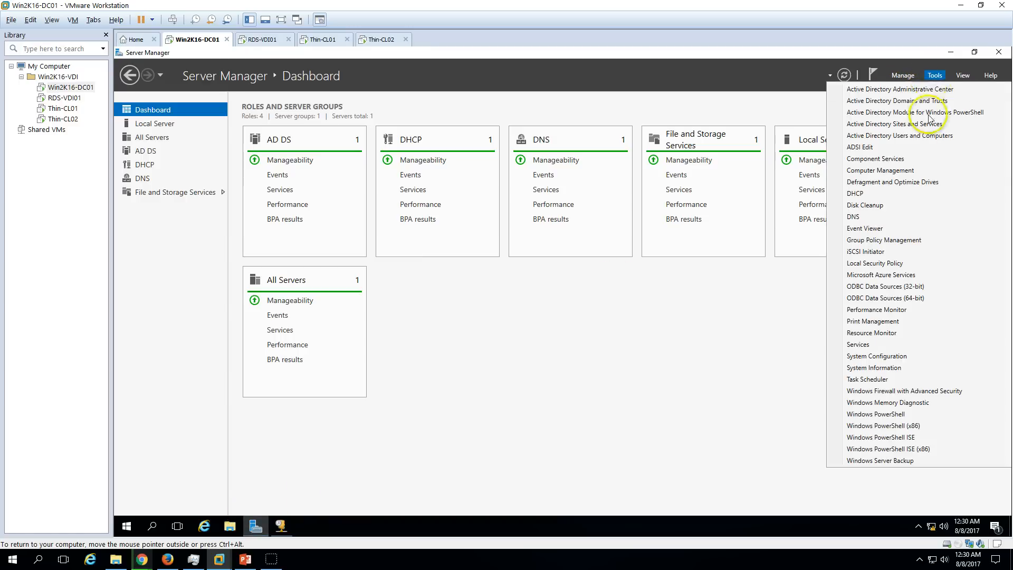
Check the VDI organizational unit in Active Directory Users and Computers.
{"action": "left_click", "coordinate": [900, 131]}
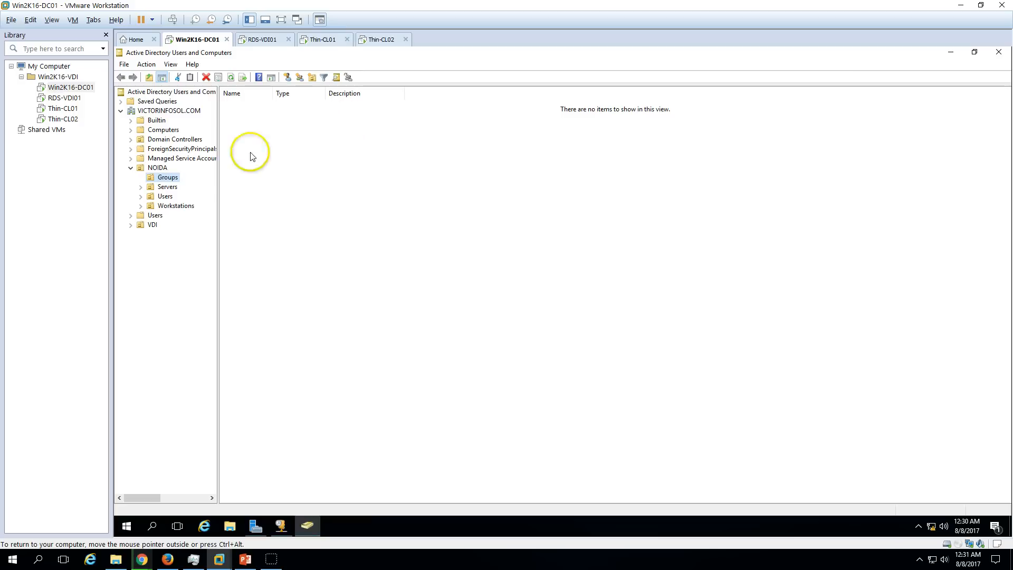
{"action": "left_click", "coordinate": [151, 224]}
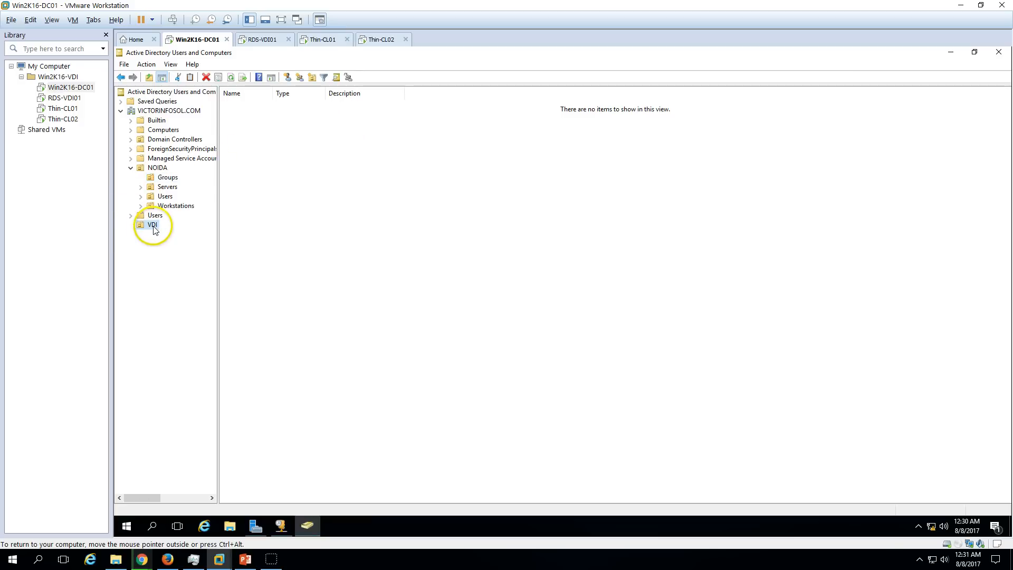
{"action": "left_click", "coordinate": [266, 39]}
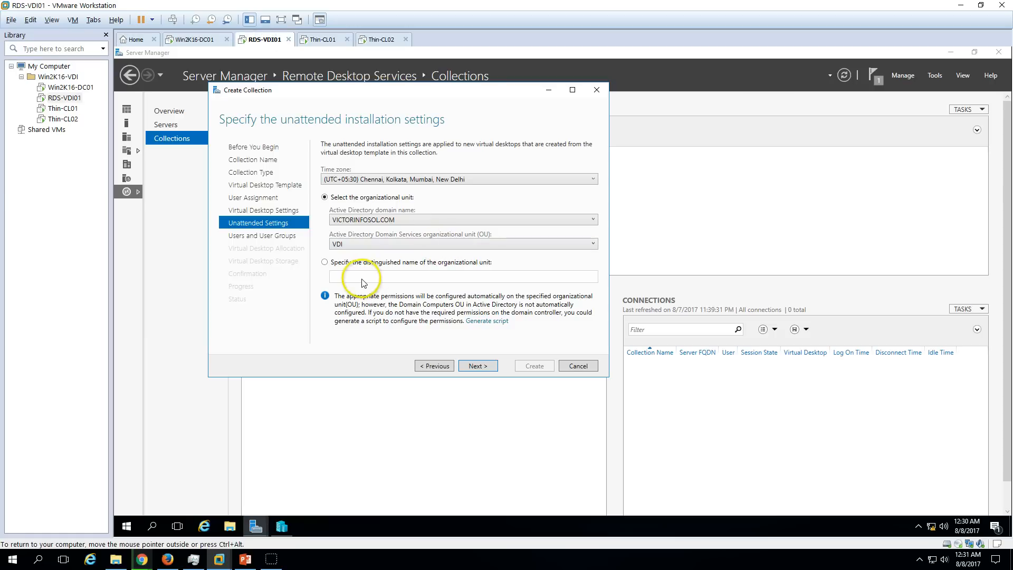
Back in the RDS-VDI01 wizard, keep choosing the OU from lists and continue.
{"action": "left_click", "coordinate": [356, 264]}
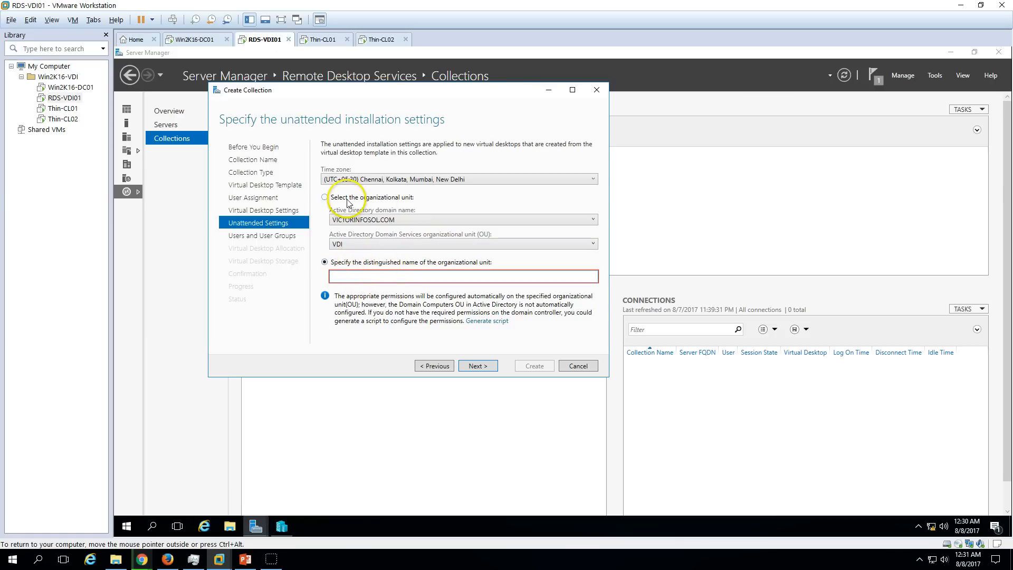
{"action": "left_click", "coordinate": [325, 197]}
{"action": "left_click", "coordinate": [478, 366]}
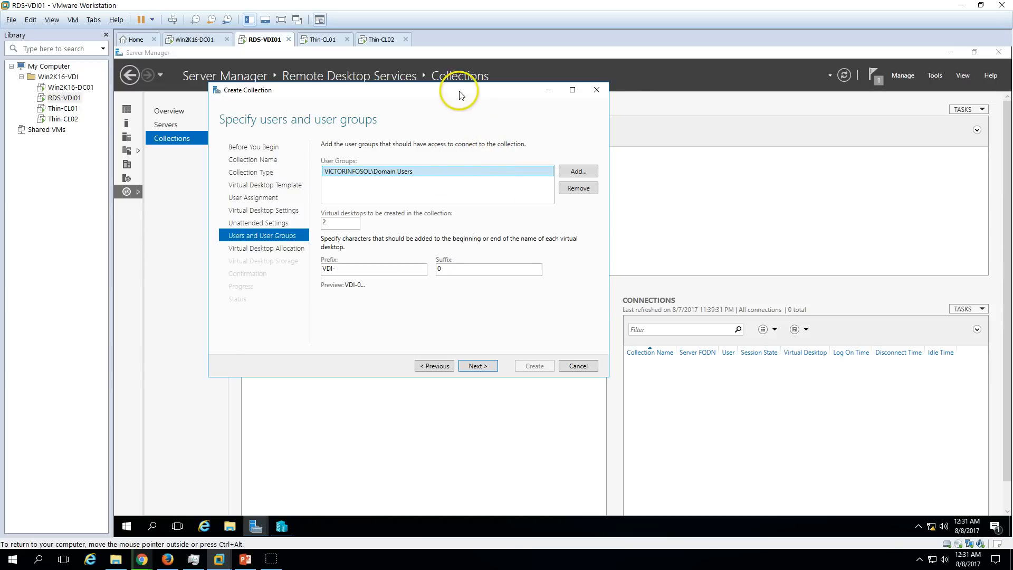
Set the number of virtual desktops to create to 2.
{"action": "left_click_drag", "start_coordinate": [459, 90], "coordinate": [504, 100]}
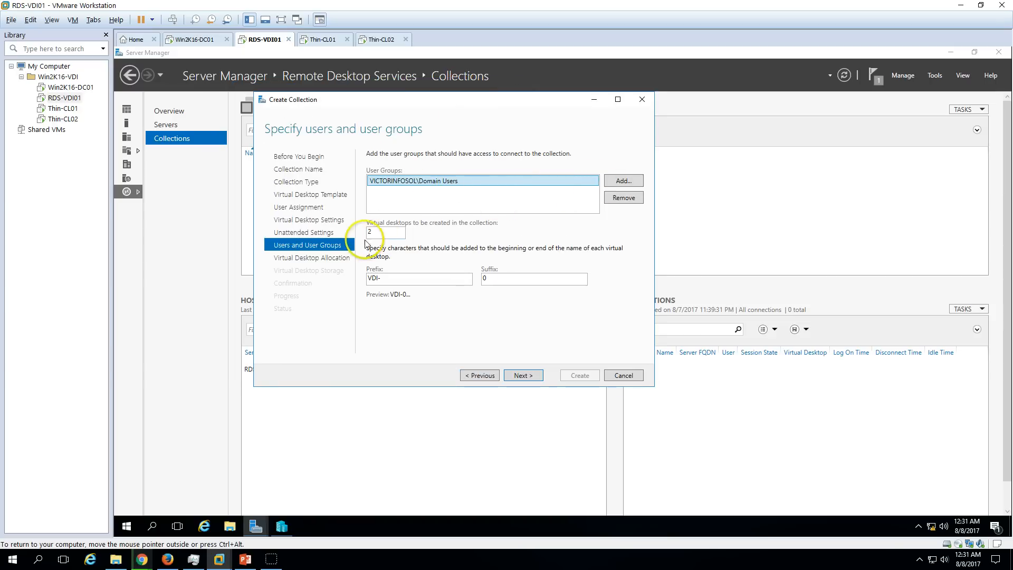
{"action": "left_click", "coordinate": [390, 231]}
{"action": "double_click", "coordinate": [388, 230]}
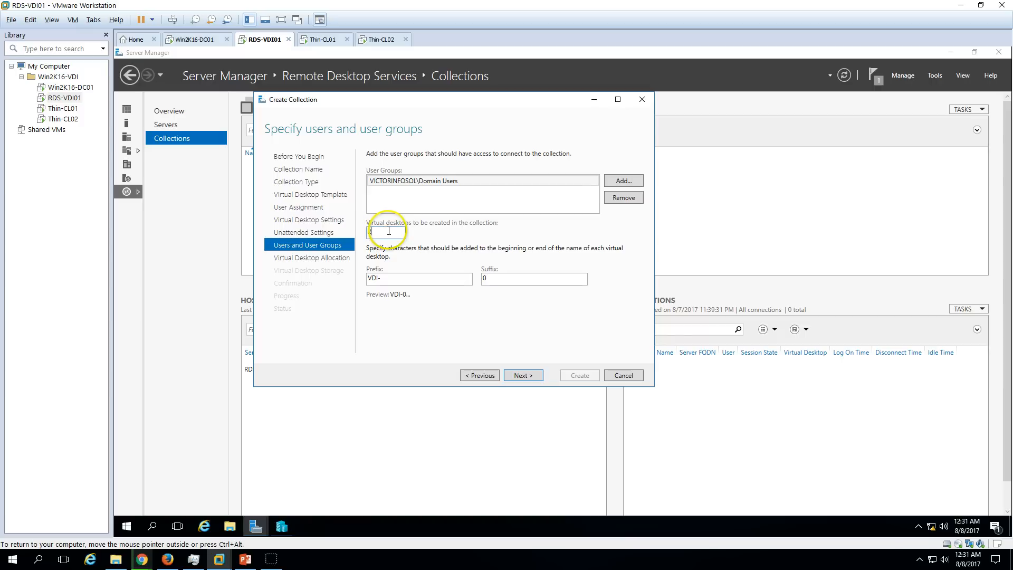
{"action": "type", "text": "1"}
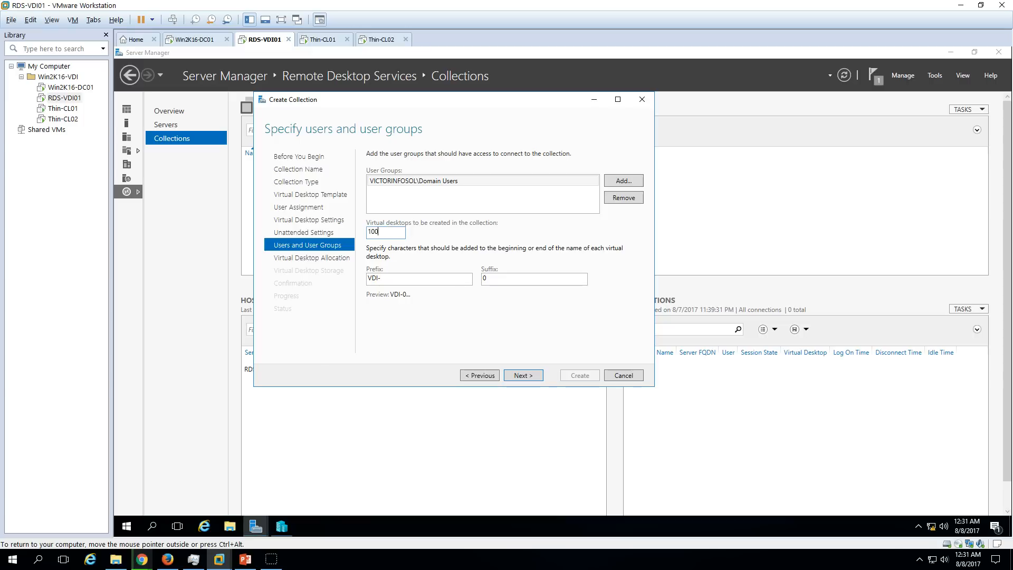
{"action": "key", "text": "BackSpace"}
{"action": "type", "text": "2"}
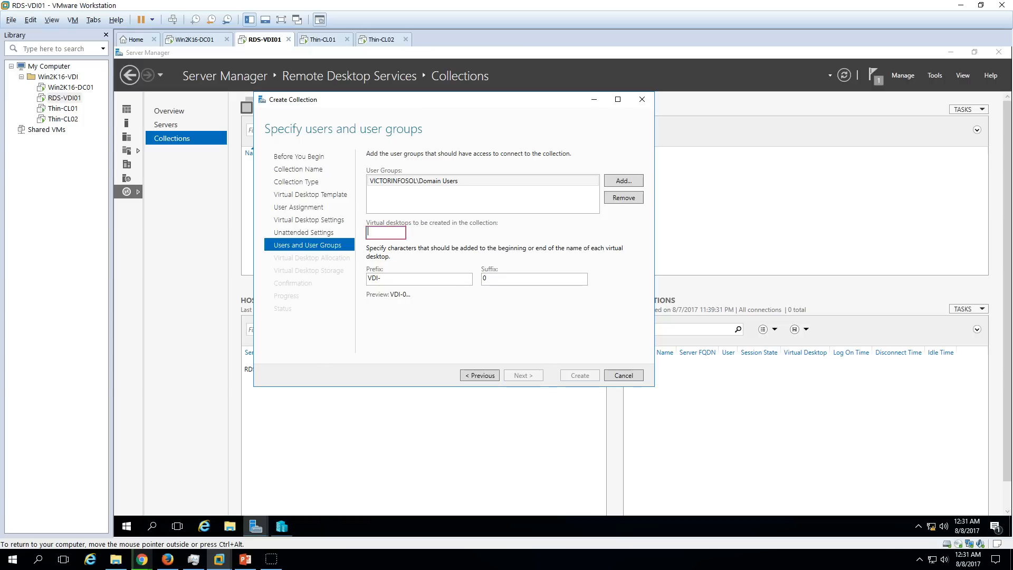
{"action": "left_click", "coordinate": [391, 241]}
Change the desktop name prefix to VDI-0 and continue to desktop allocation.
{"action": "double_click", "coordinate": [396, 276]}
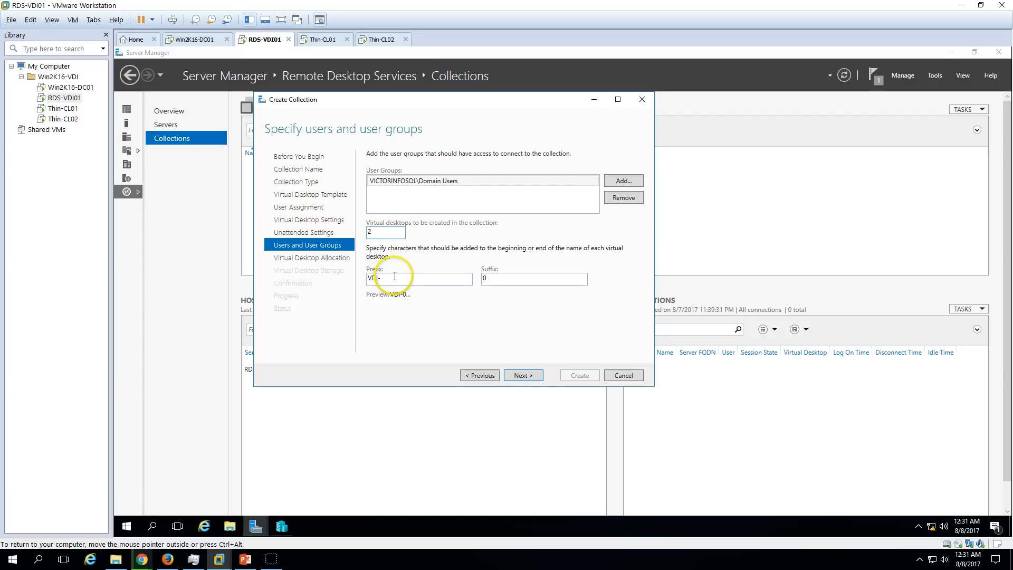
{"action": "left_click", "coordinate": [397, 276]}
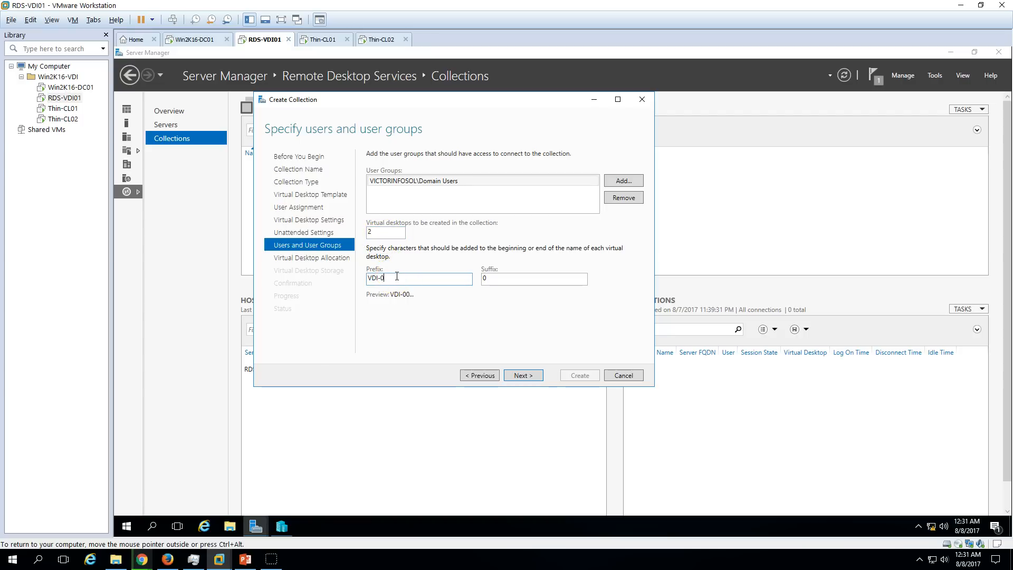
{"action": "type", "text": "0"}
{"action": "key", "text": "Tab"}
{"action": "double_click", "coordinate": [425, 277]}
{"action": "left_click", "coordinate": [523, 376]}
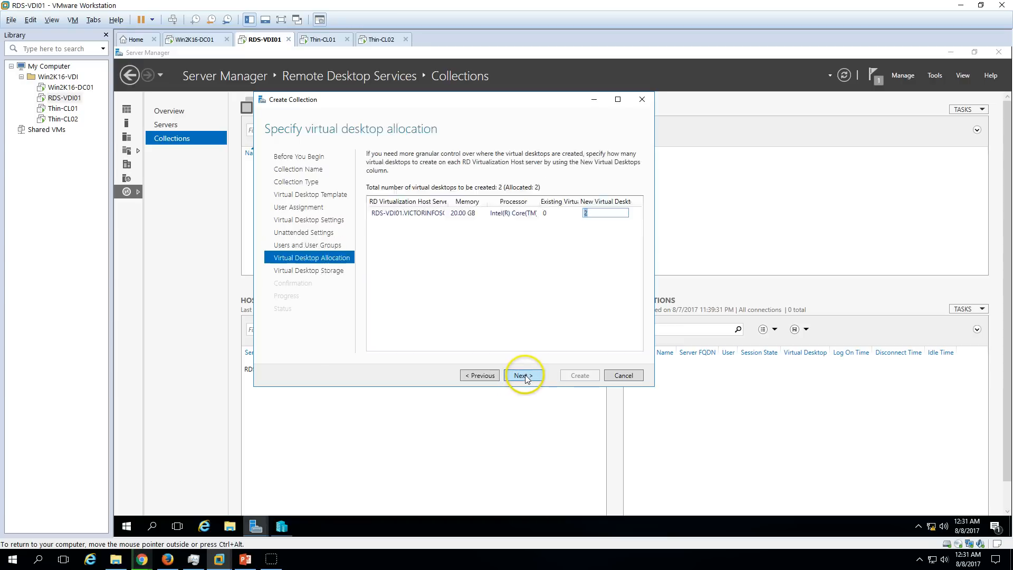
Allocate both desktops to RDS-VDI01 and store them on each RD Virtualization Host server.
{"action": "left_click", "coordinate": [594, 214]}
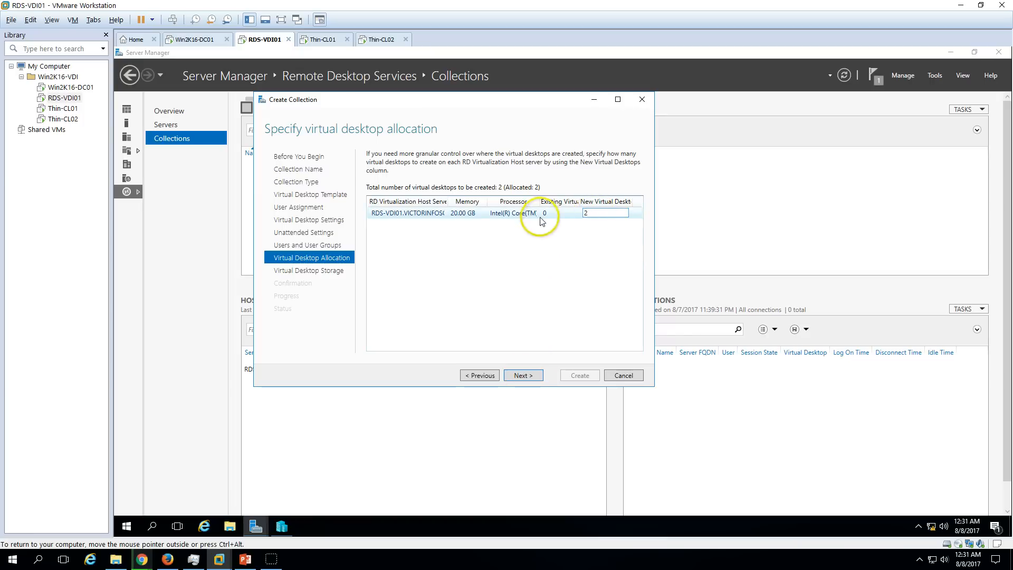
{"action": "left_click", "coordinate": [614, 210]}
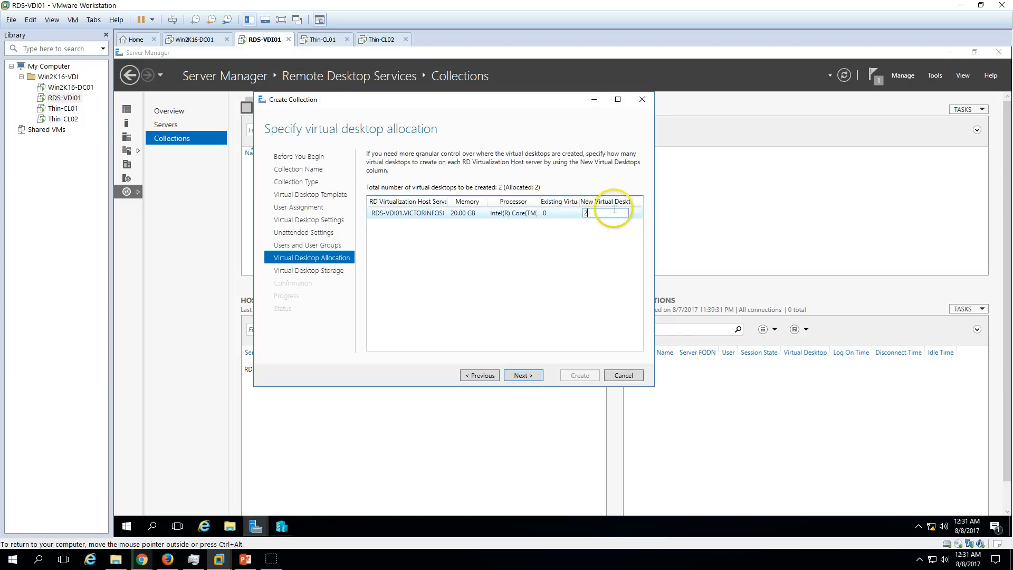
{"action": "left_click", "coordinate": [523, 375]}
{"action": "left_click", "coordinate": [401, 183]}
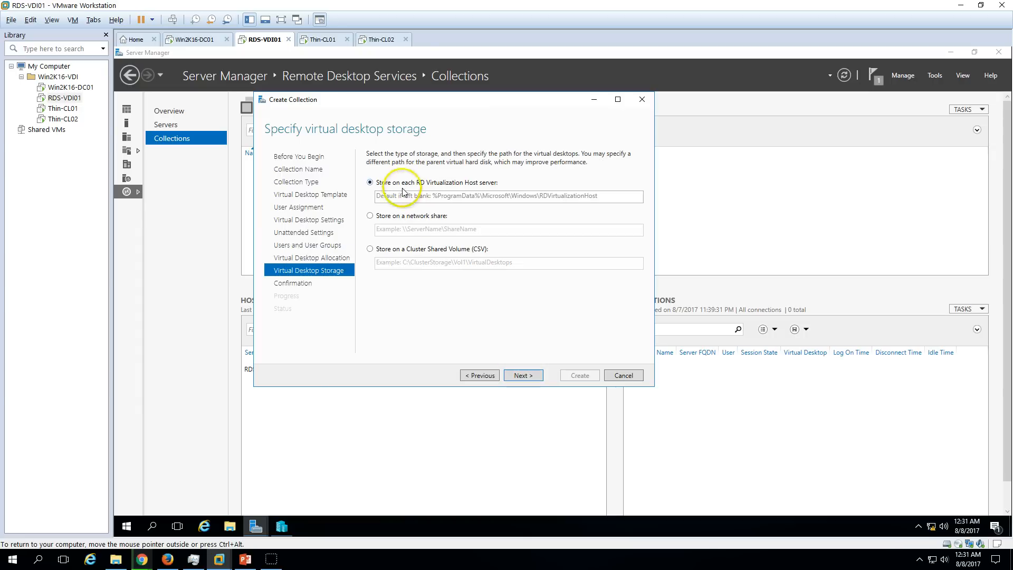
{"action": "left_click", "coordinate": [230, 528]}
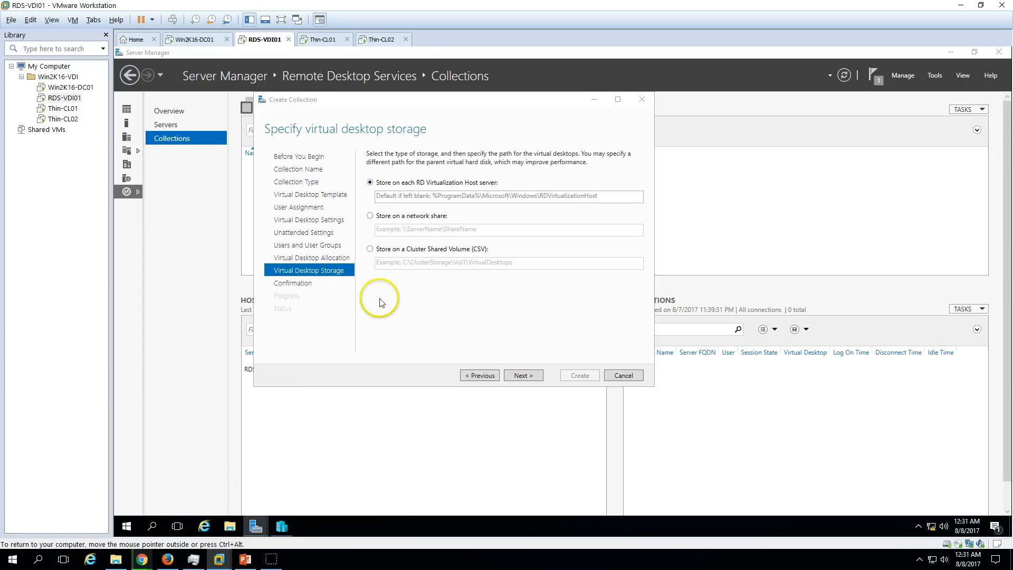
Create a new RDS-VMs folder on the C: drive in File Explorer.
{"action": "left_click", "coordinate": [312, 261]}
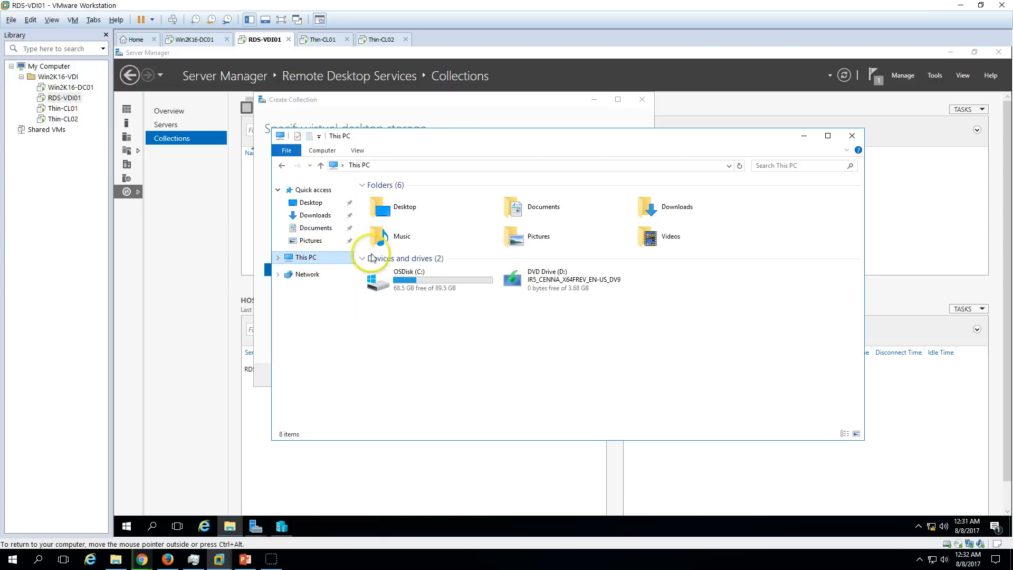
{"action": "double_click", "coordinate": [415, 289]}
{"action": "right_click", "coordinate": [423, 355]}
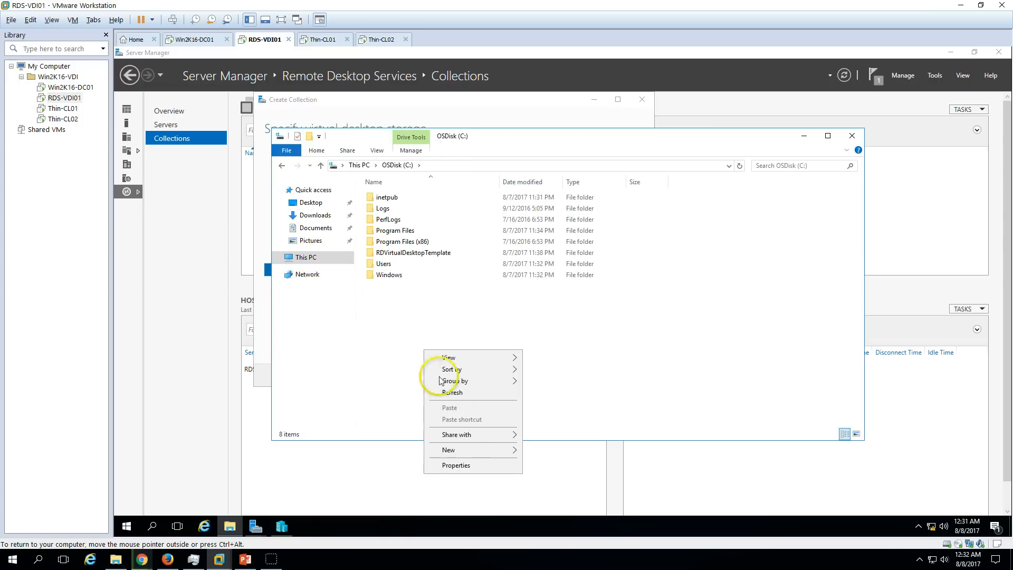
{"action": "mouse_move", "coordinate": [490, 448]}
{"action": "left_click", "coordinate": [562, 455]}
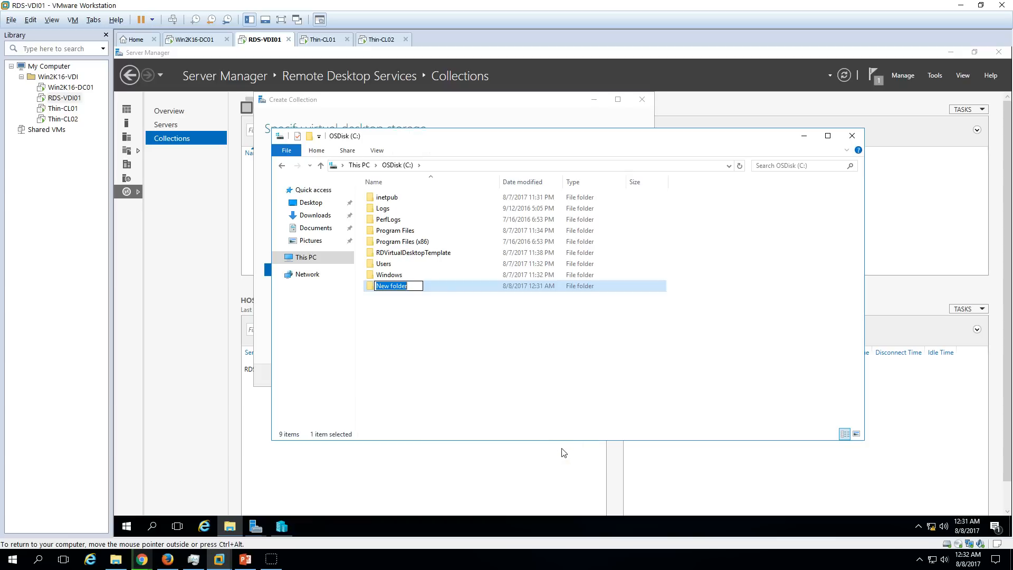
{"action": "type", "text": "RDS-VMs"}
{"action": "key", "text": "Return"}
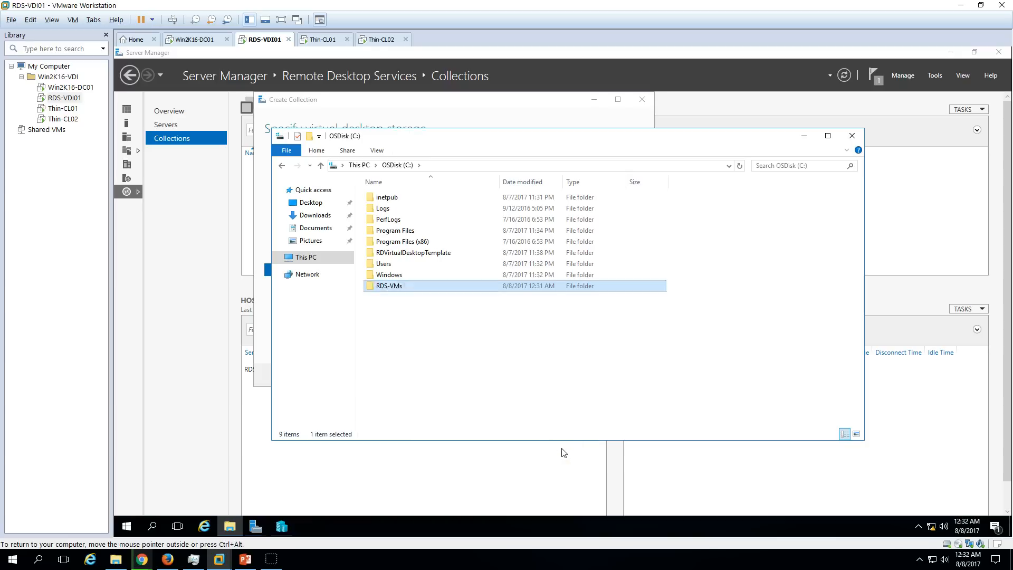
{"action": "key", "text": "Return"}
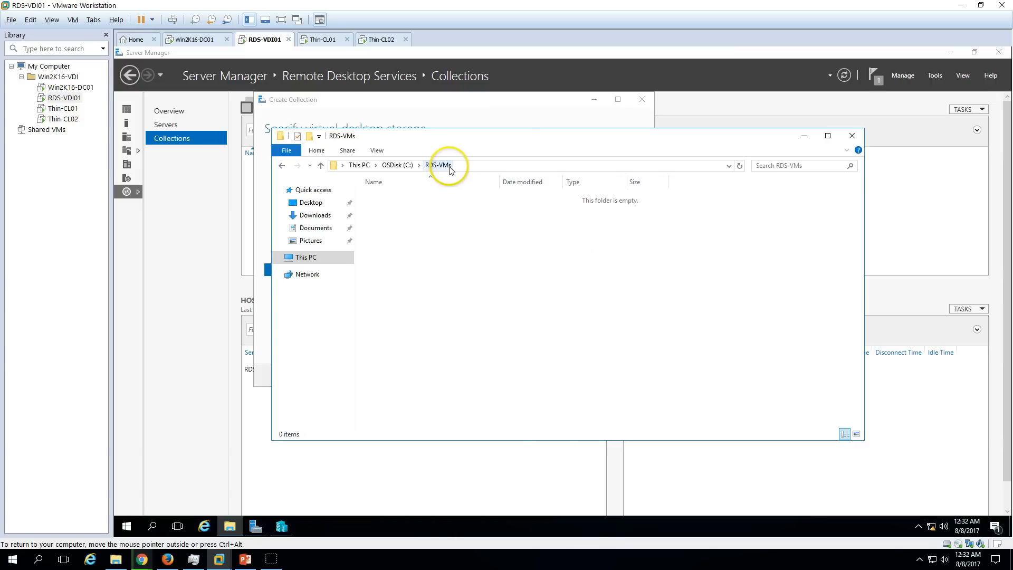
Copy C:\RDS-VMs into the host storage path and continue to the confirmation summary.
{"action": "left_click", "coordinate": [496, 166]}
{"action": "key", "text": "ctrl+c"}
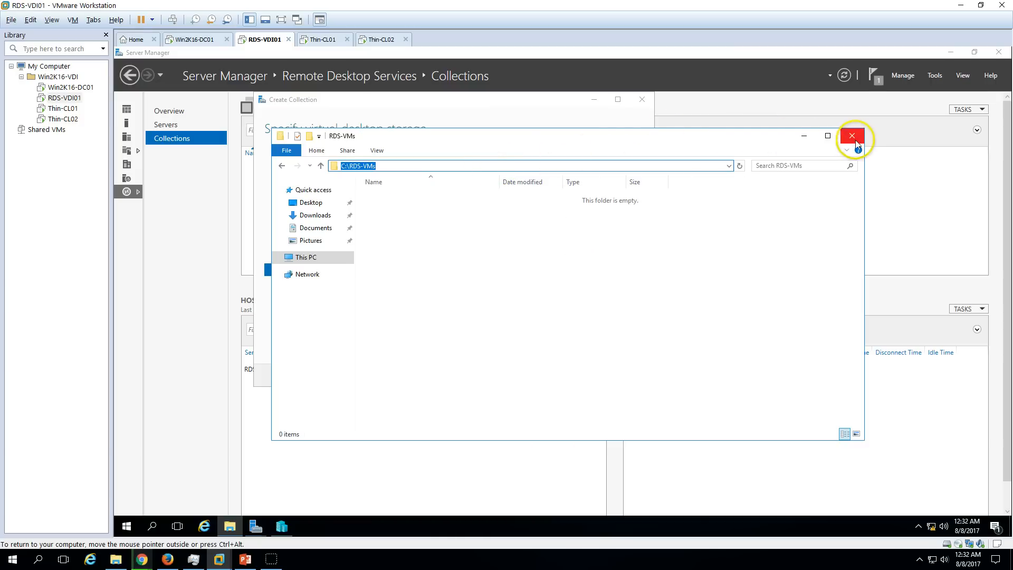
{"action": "left_click", "coordinate": [530, 117]}
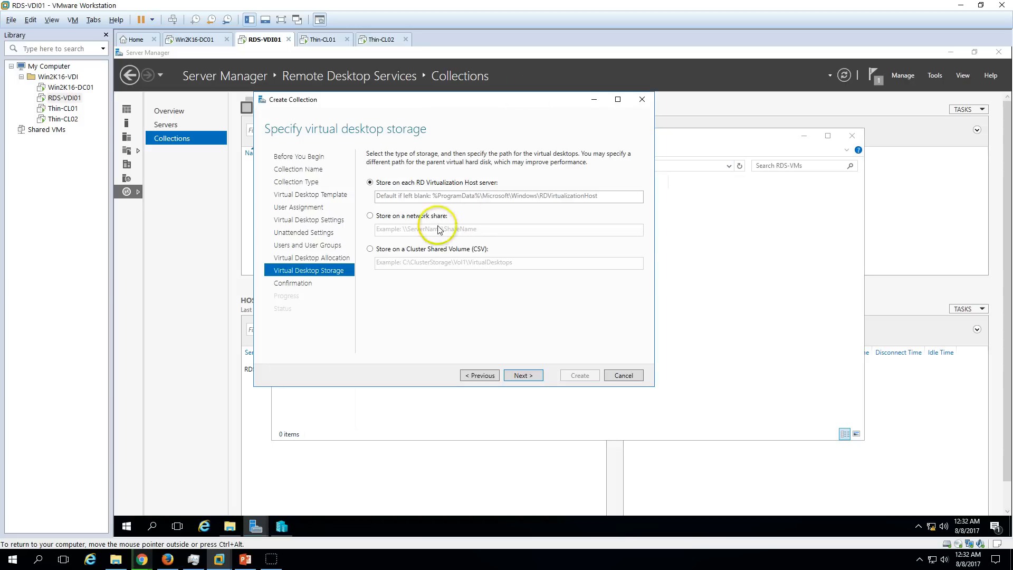
{"action": "left_click", "coordinate": [412, 196]}
{"action": "key", "text": "ctrl+v"}
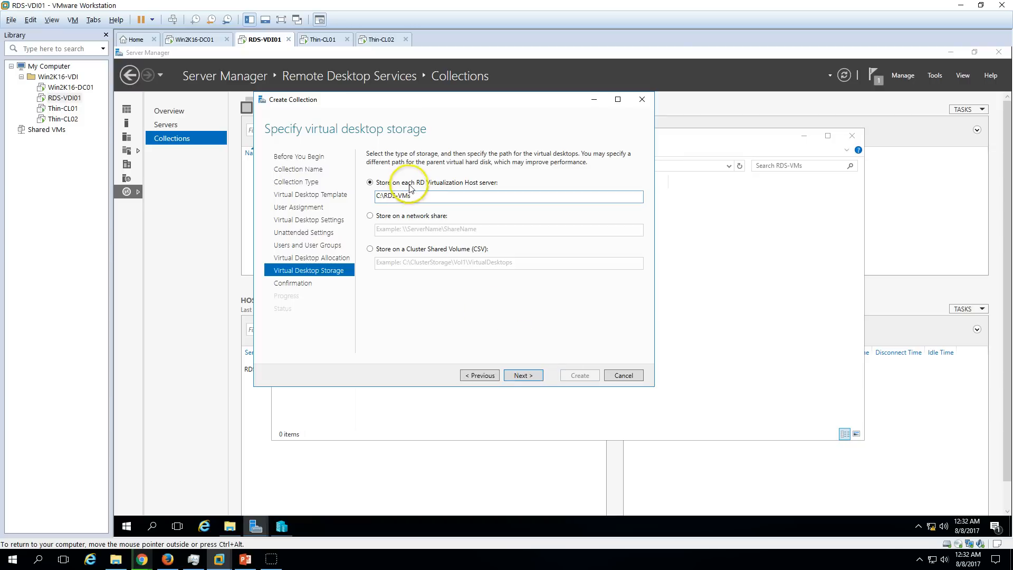
{"action": "left_click", "coordinate": [523, 376]}
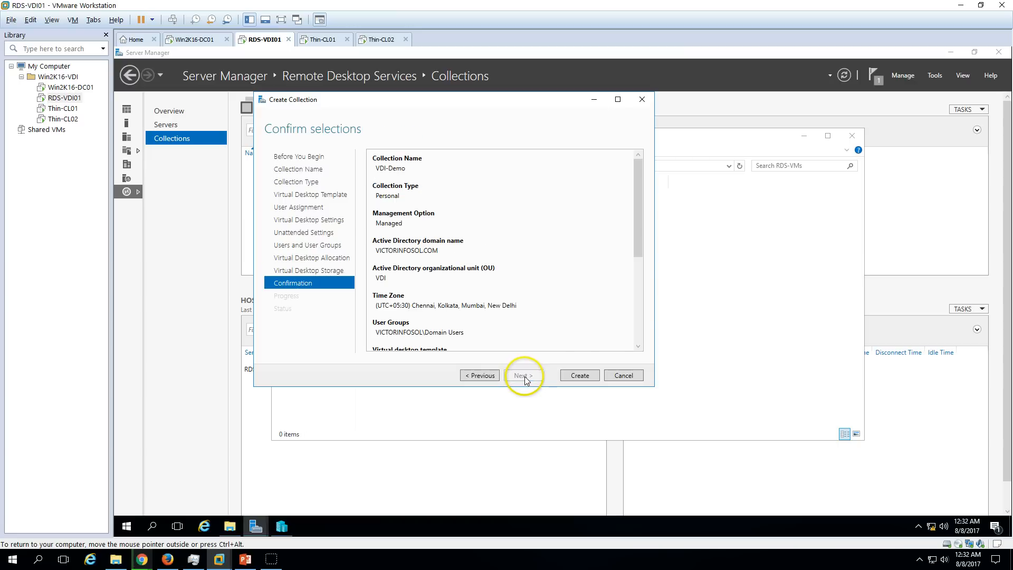
Review the Confirm selections summary and start creating the VDI-Demo collection.
{"action": "left_click_drag", "start_coordinate": [638, 224], "coordinate": [639, 192]}
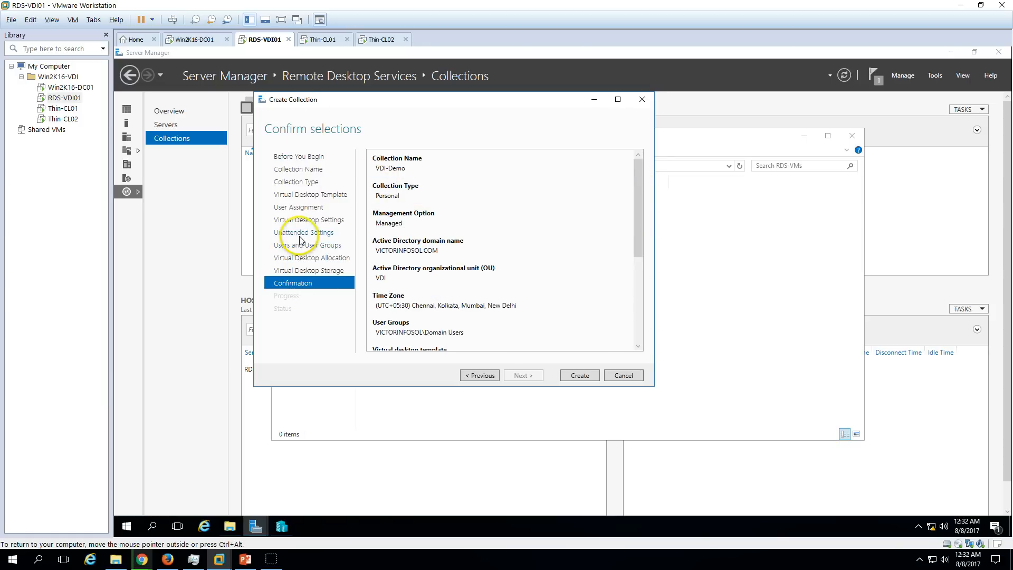
{"action": "left_click", "coordinate": [579, 375]}
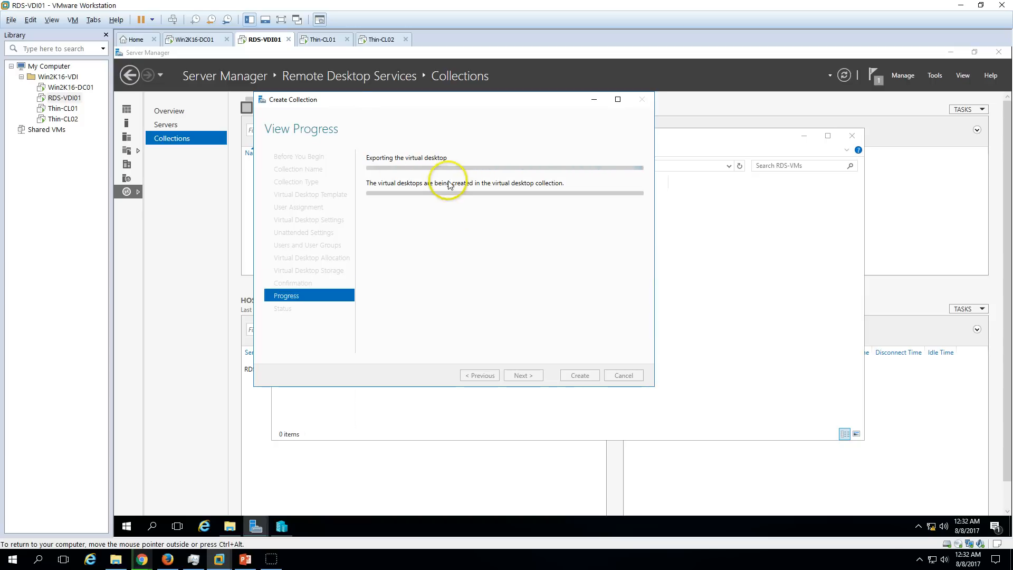
Monitor Win8-Temp's export in Hyper-V Manager alongside collection progress, moving the progress window lower.
{"action": "left_click", "coordinate": [274, 532]}
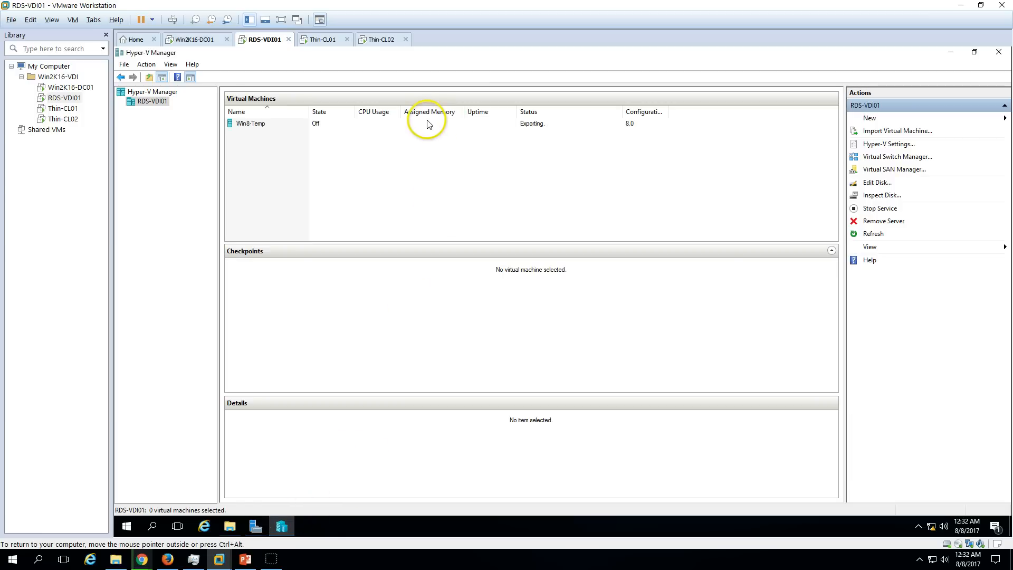
{"action": "left_click", "coordinate": [432, 123]}
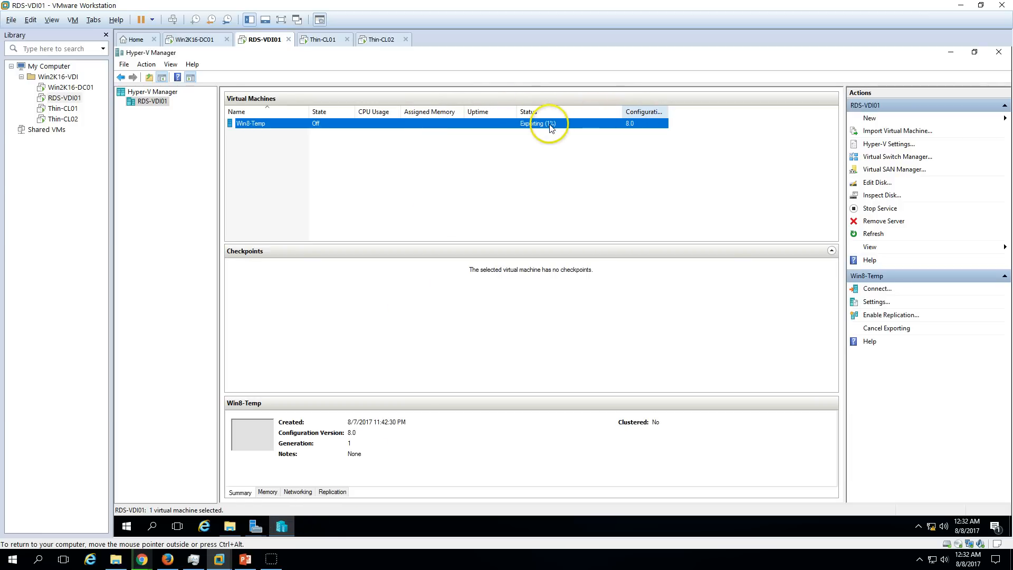
{"action": "left_click", "coordinate": [282, 527]}
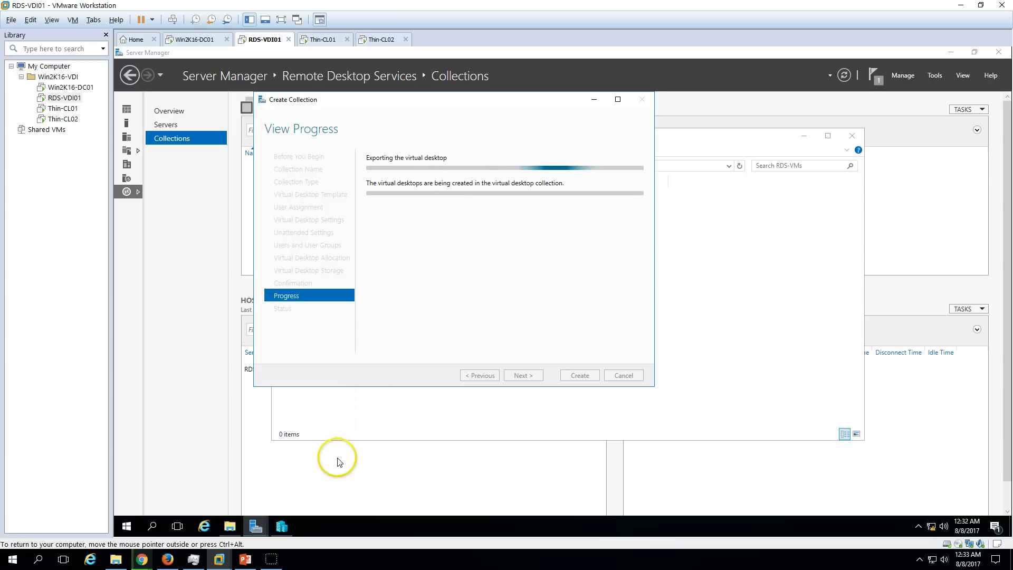
{"action": "left_click", "coordinate": [280, 528]}
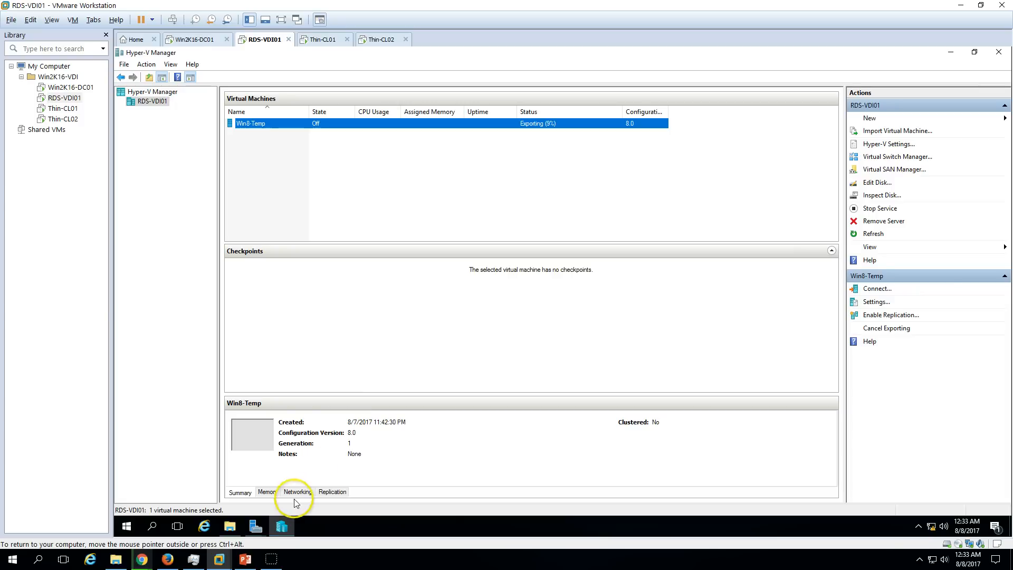
{"action": "left_click", "coordinate": [282, 526]}
{"action": "left_click", "coordinate": [283, 526]}
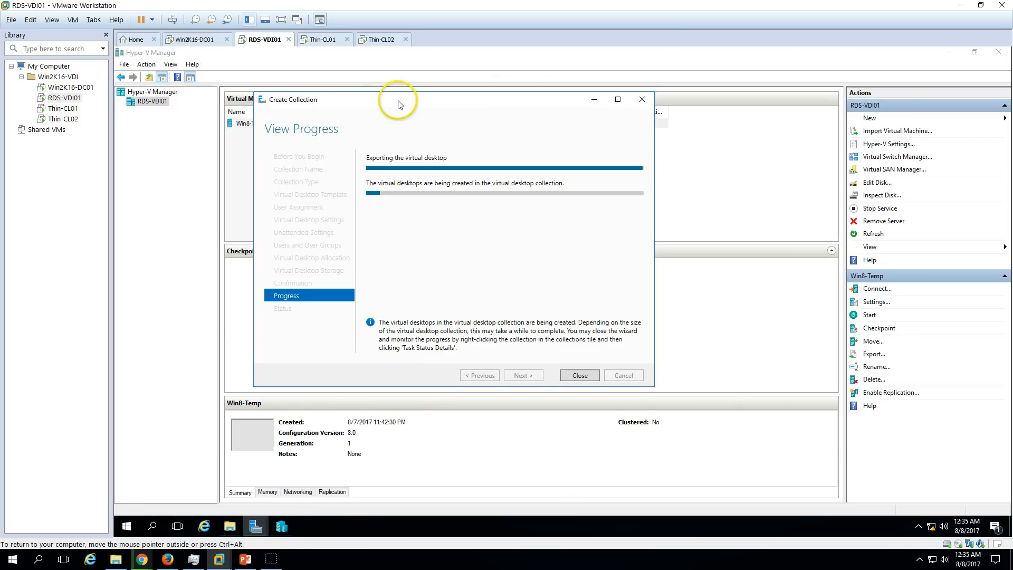
{"action": "left_click_drag", "start_coordinate": [396, 102], "coordinate": [401, 193]}
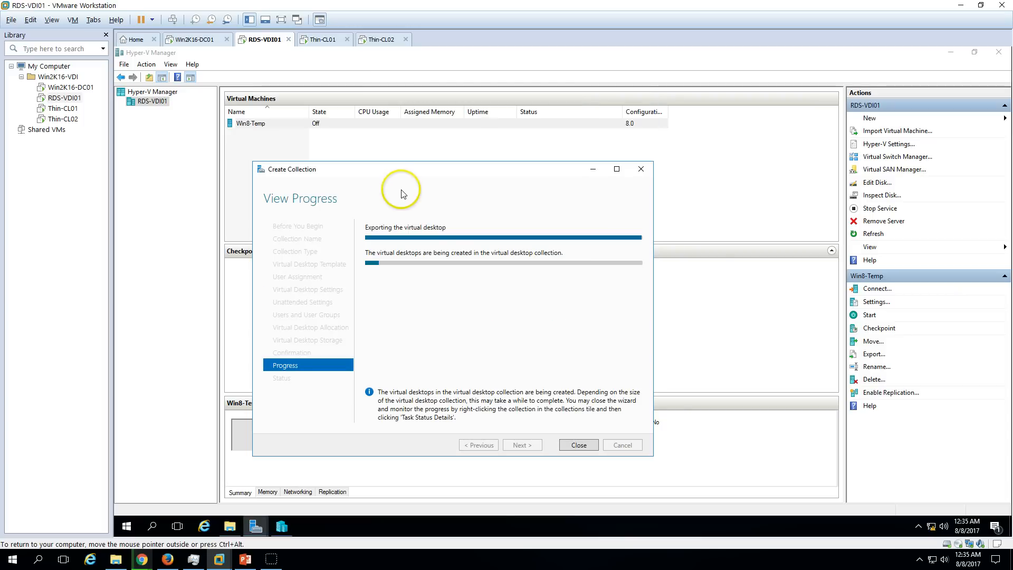
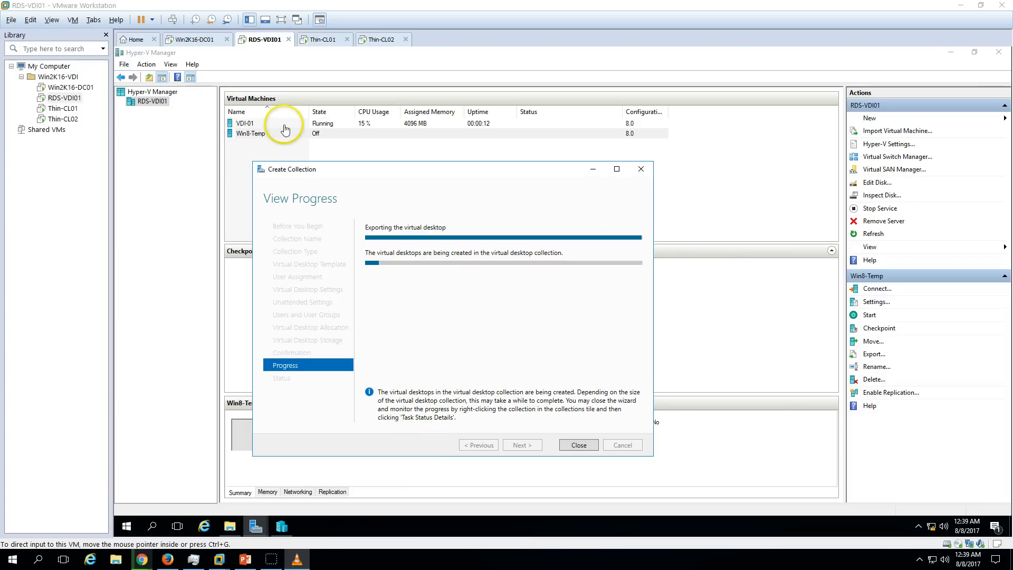
Select the new VDI-01 virtual machine and move the collection progress window aside.
{"action": "left_click", "coordinate": [432, 183]}
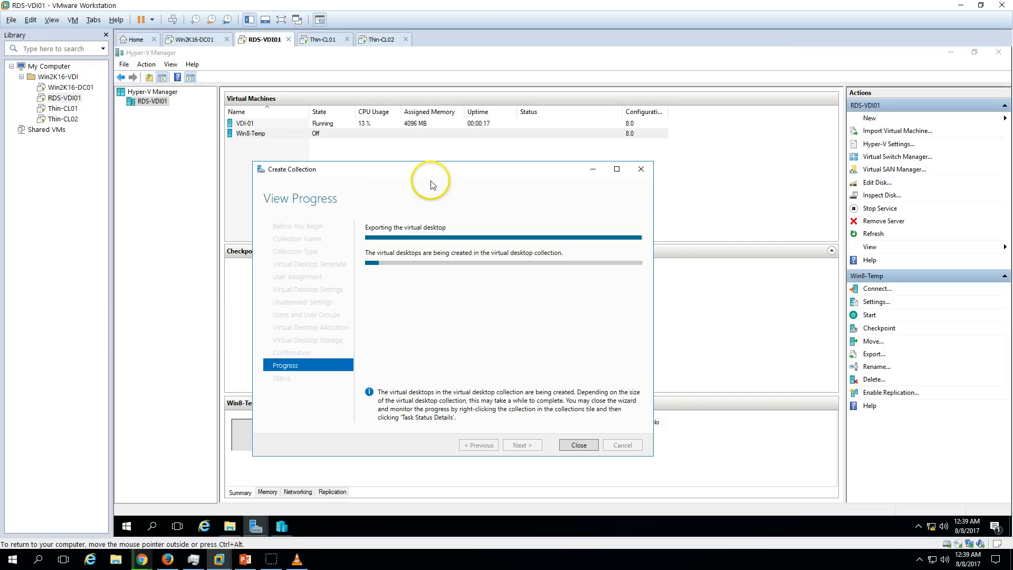
{"action": "left_click", "coordinate": [277, 128]}
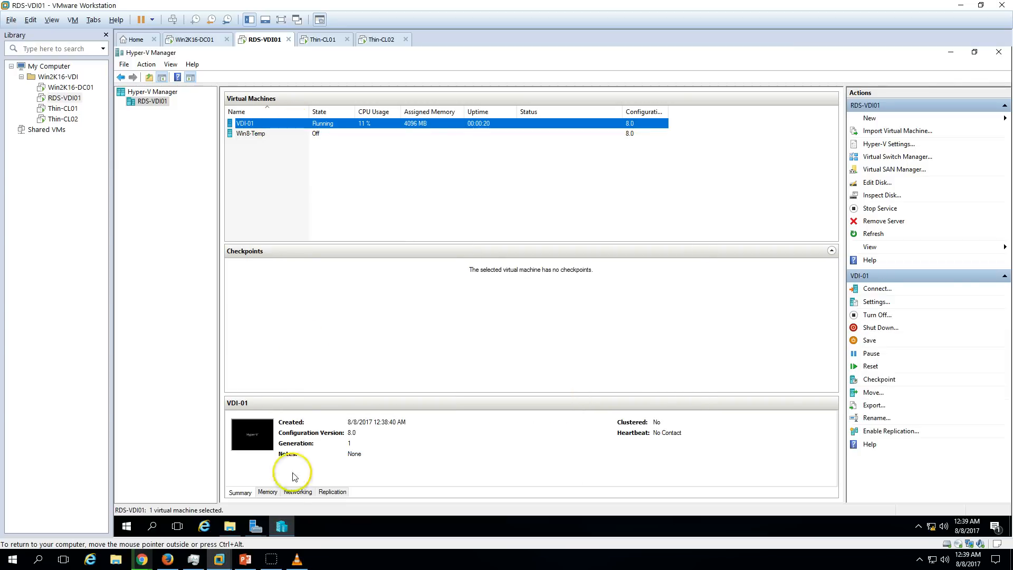
{"action": "mouse_move", "coordinate": [275, 529]}
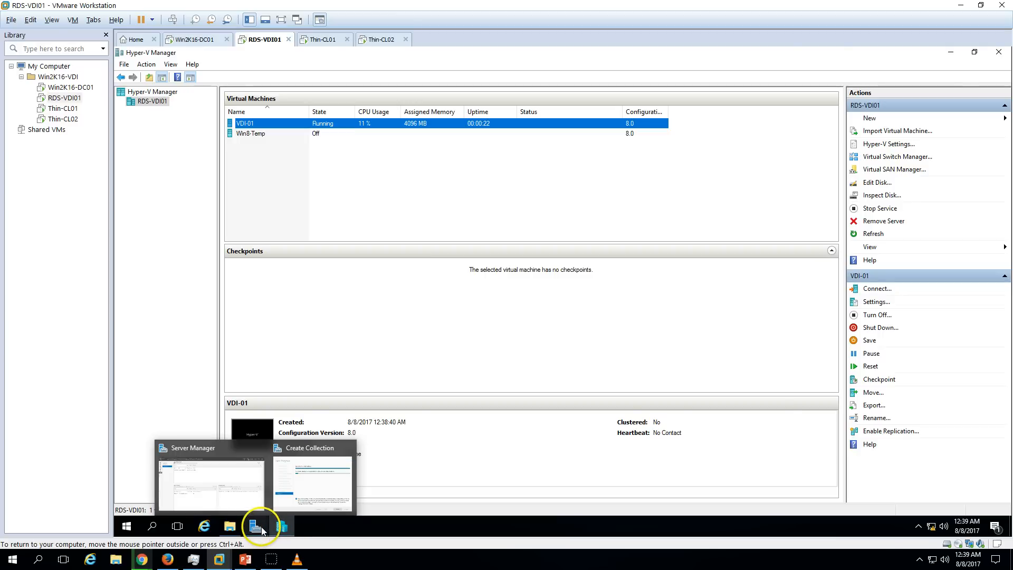
{"action": "left_click", "coordinate": [295, 477]}
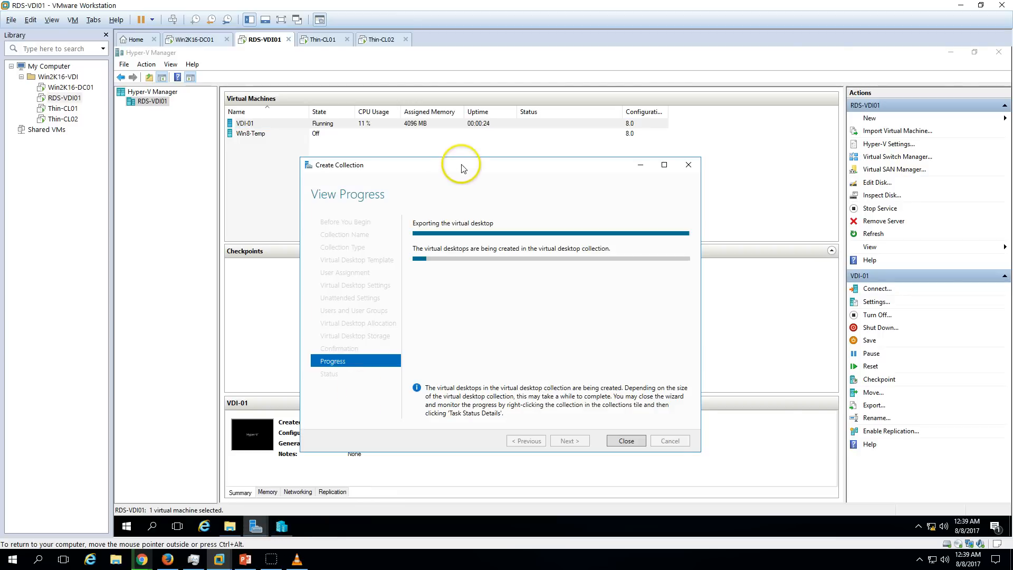
{"action": "left_click_drag", "start_coordinate": [461, 165], "coordinate": [441, 199]}
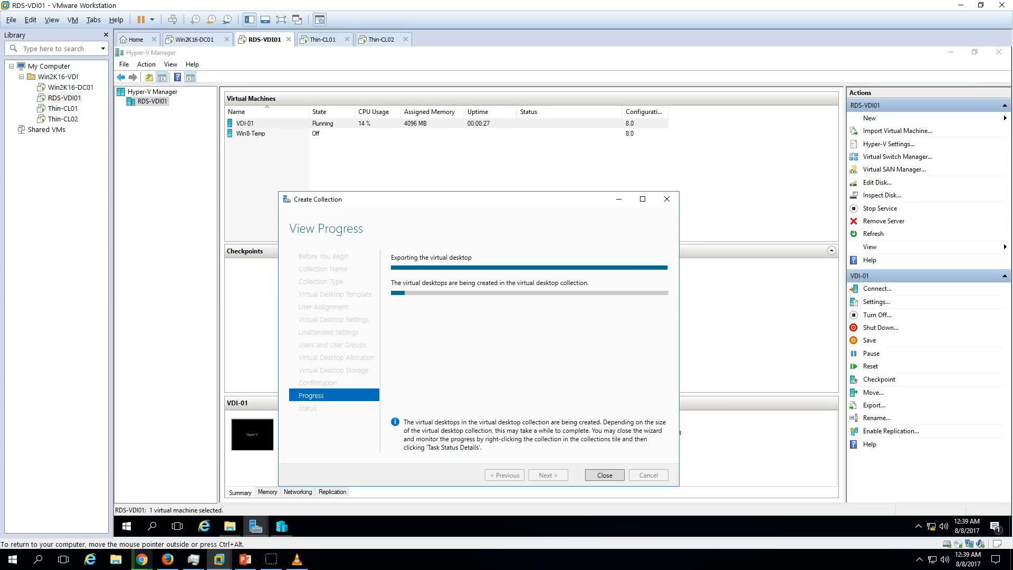
On DC01, refresh the VDI OU and open the VDI-01 computer account's properties.
{"action": "left_click", "coordinate": [196, 39]}
{"action": "right_click", "coordinate": [237, 209]}
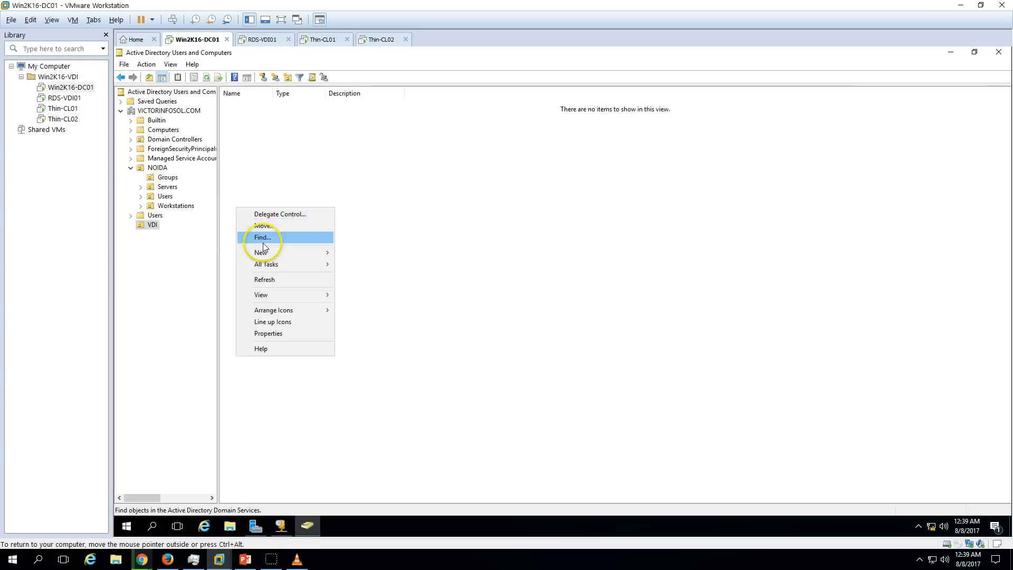
{"action": "left_click", "coordinate": [267, 279]}
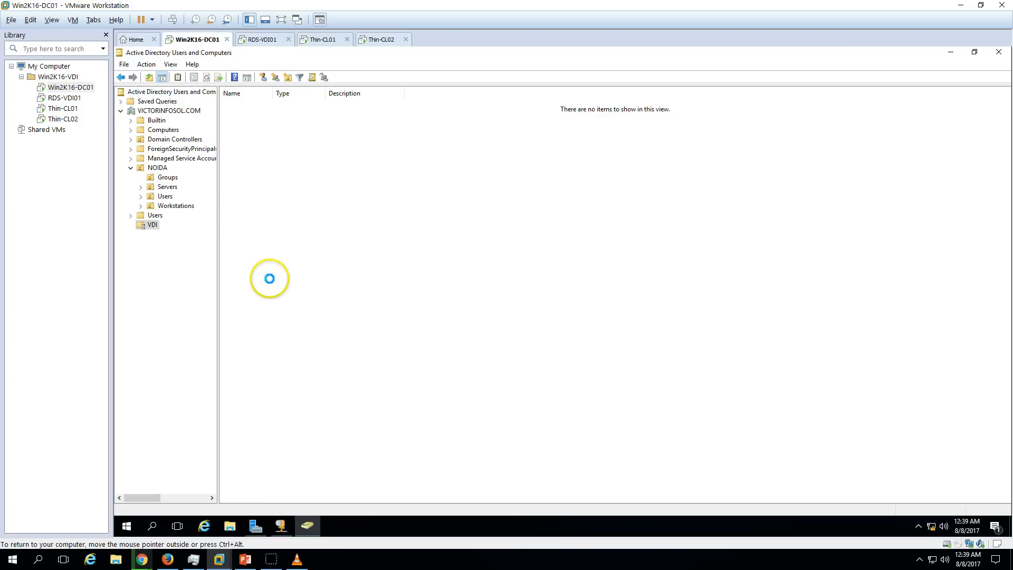
{"action": "right_click", "coordinate": [257, 107]}
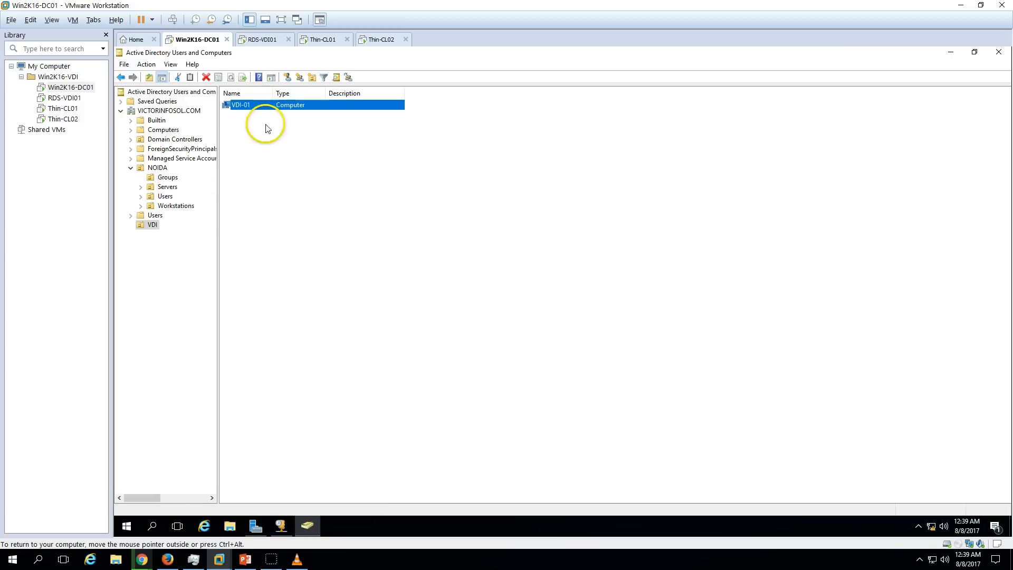
{"action": "left_click", "coordinate": [301, 219]}
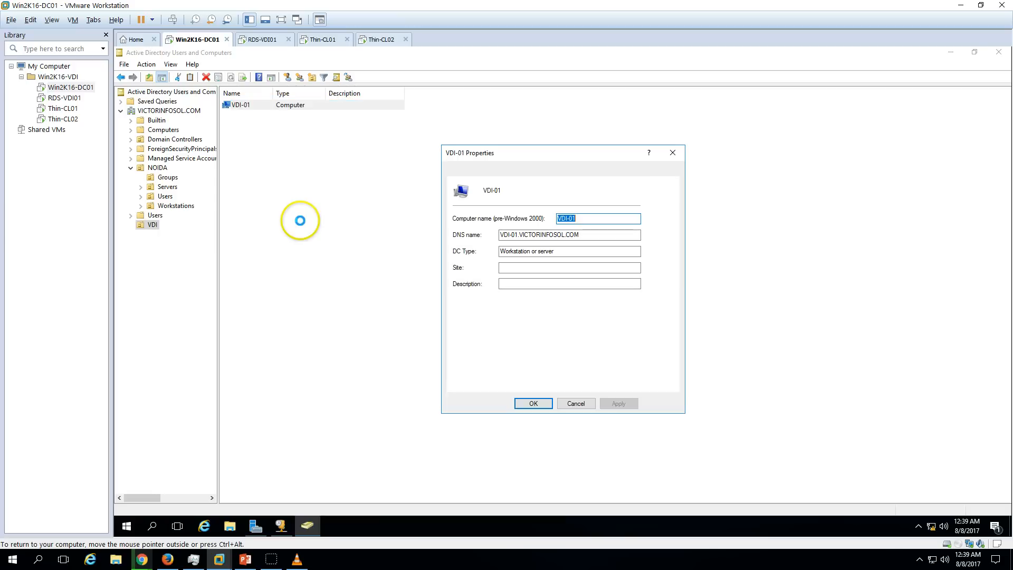
Review VDI-01's General and Operating System tabs, then cancel its properties.
{"action": "left_click", "coordinate": [488, 174]}
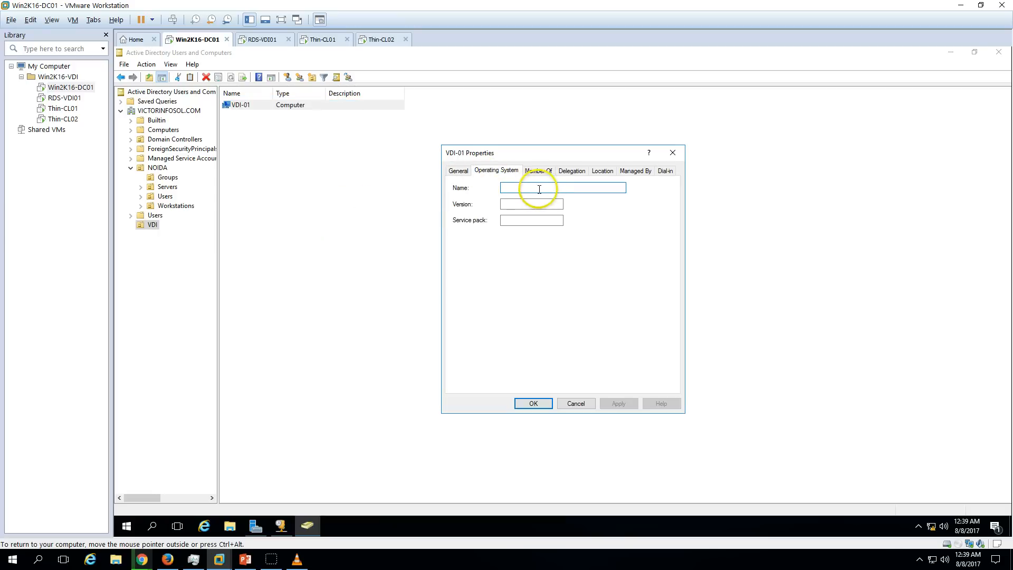
{"action": "left_click", "coordinate": [528, 205]}
{"action": "left_click", "coordinate": [457, 172]}
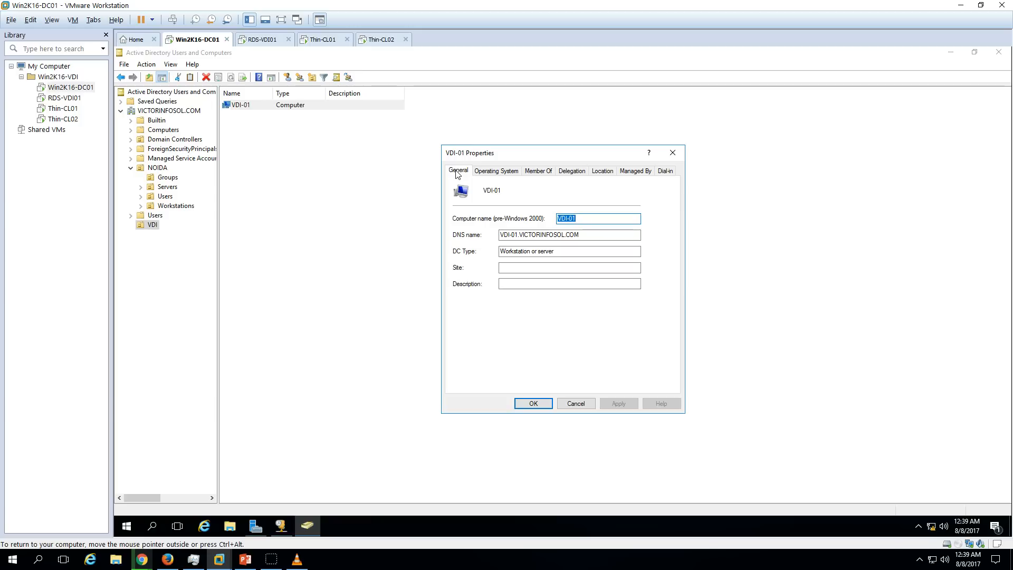
{"action": "left_click", "coordinate": [496, 171]}
{"action": "left_click", "coordinate": [265, 40]}
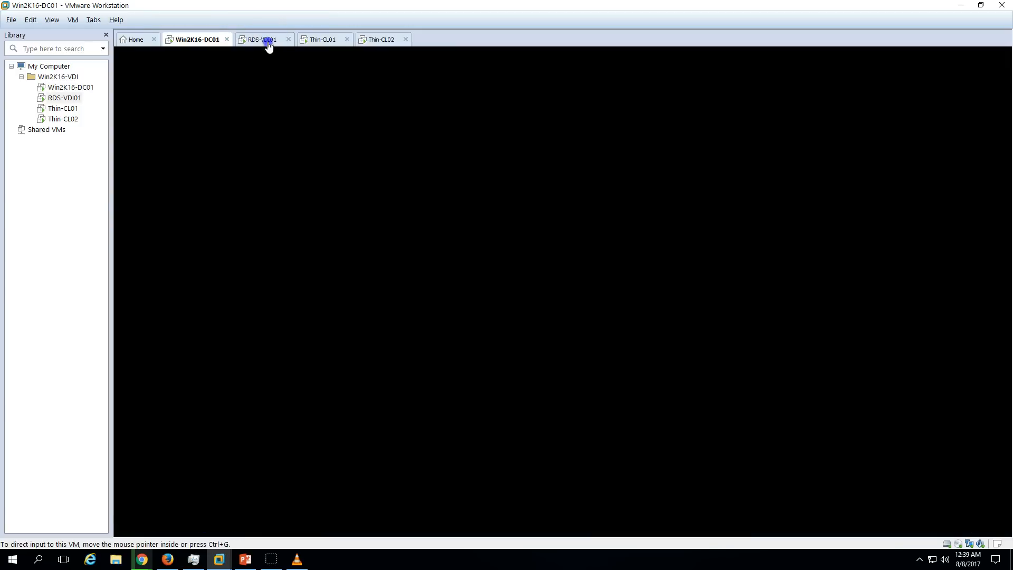
{"action": "left_click", "coordinate": [391, 198]}
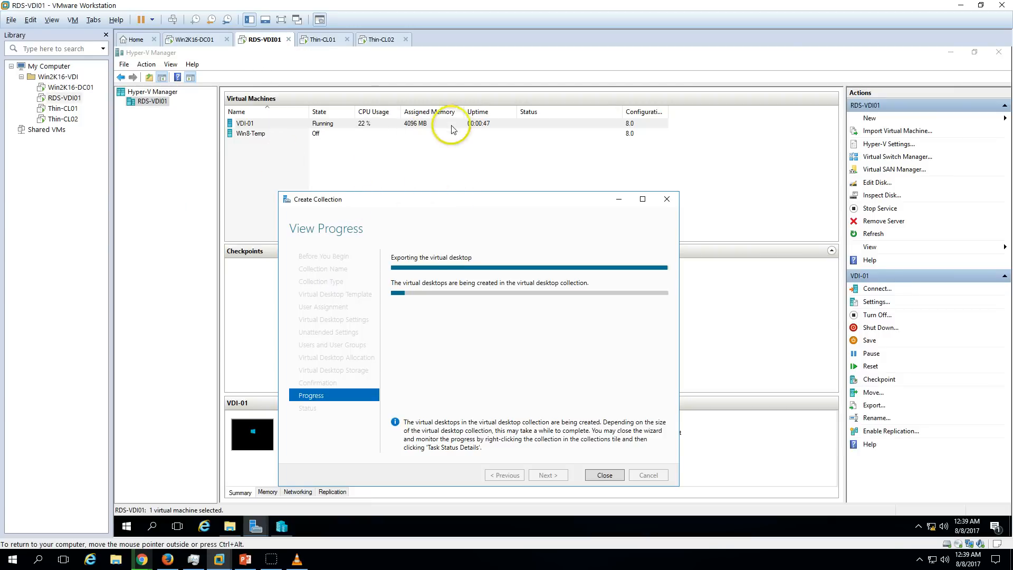
{"action": "left_click", "coordinate": [196, 39]}
{"action": "key", "text": "Escape"}
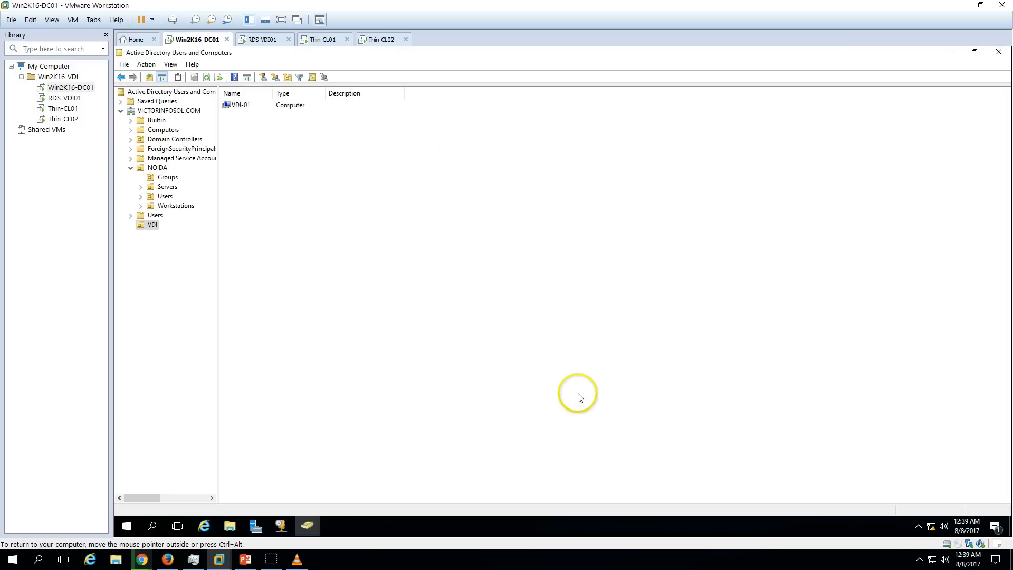
{"action": "left_click", "coordinate": [309, 526]}
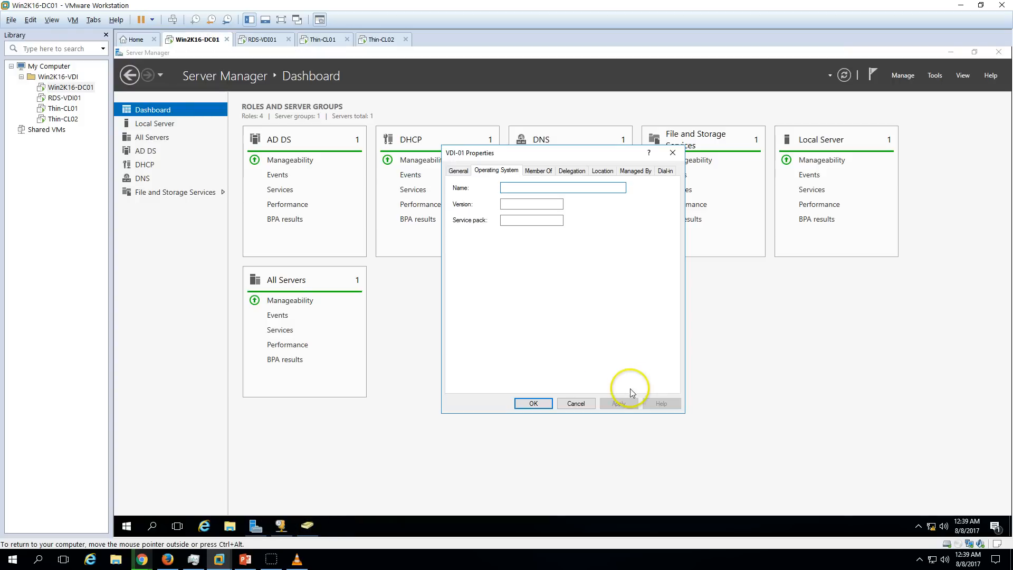
{"action": "left_click", "coordinate": [577, 403]}
Refresh the DHCP Address Leases list, then bring up the Thin-CL01 console.
{"action": "left_click", "coordinate": [281, 525]}
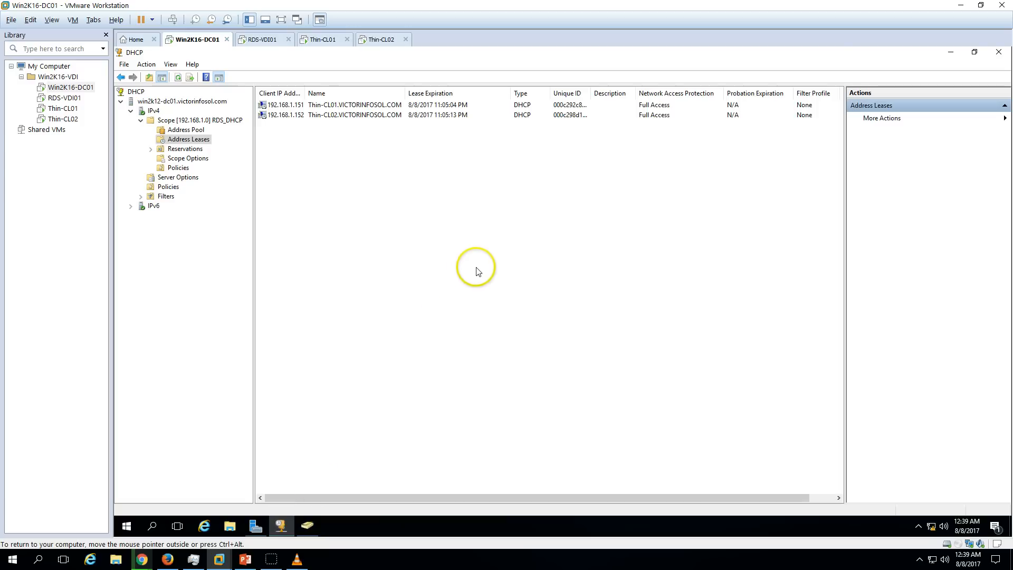
{"action": "right_click", "coordinate": [334, 192]}
{"action": "left_click", "coordinate": [361, 200]}
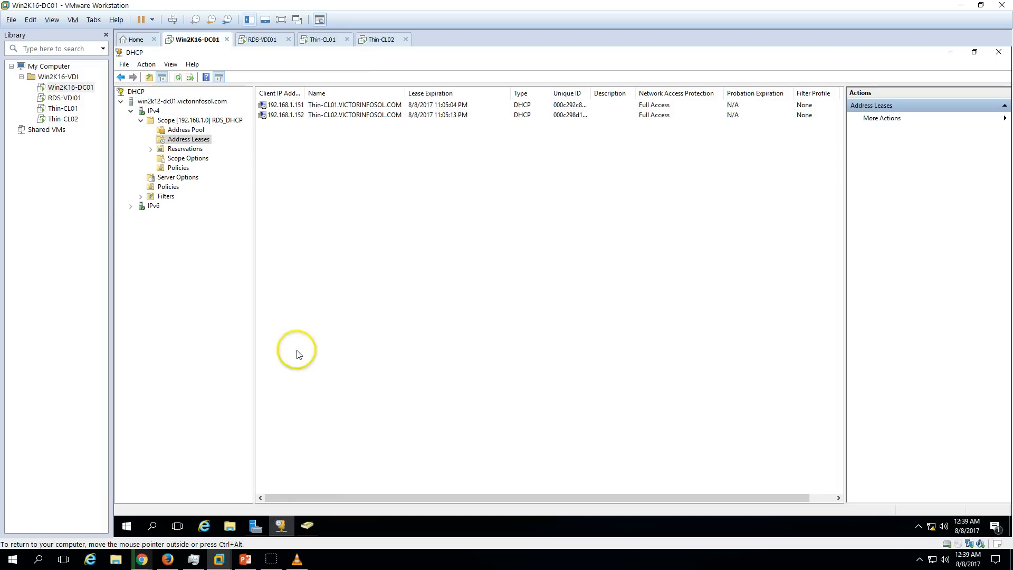
{"action": "left_click", "coordinate": [307, 526]}
{"action": "left_click", "coordinate": [318, 41]}
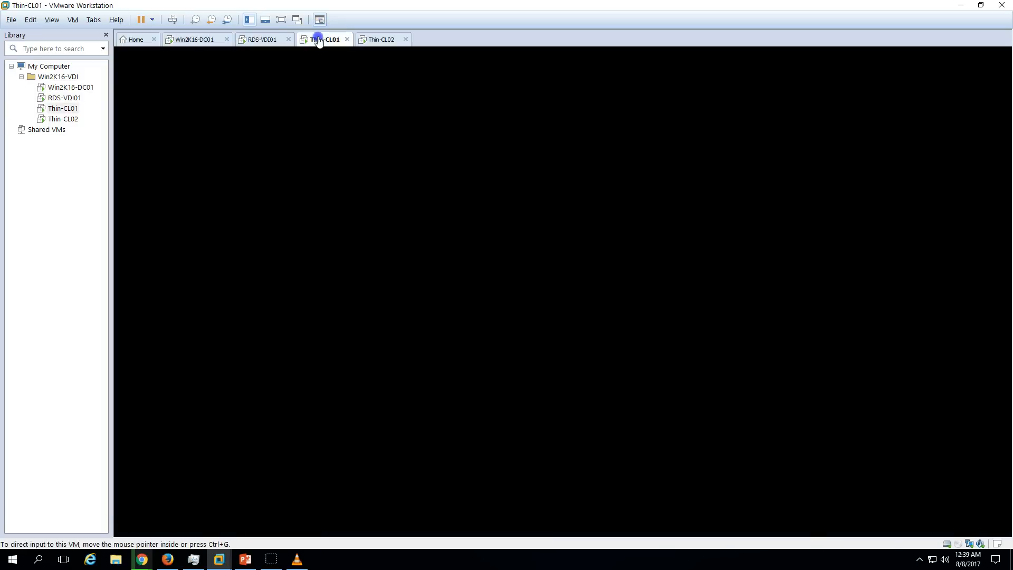
Connect to the VDI-01 virtual machine's console from Hyper-V Manager on RDS-VDI01.
{"action": "left_click", "coordinate": [264, 41]}
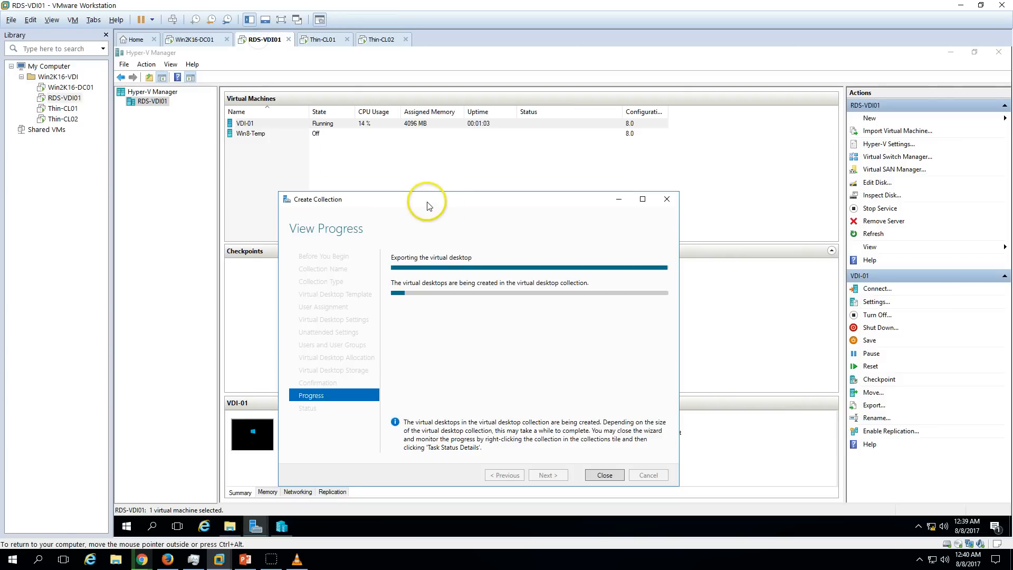
{"action": "left_click_drag", "start_coordinate": [444, 205], "coordinate": [452, 173]}
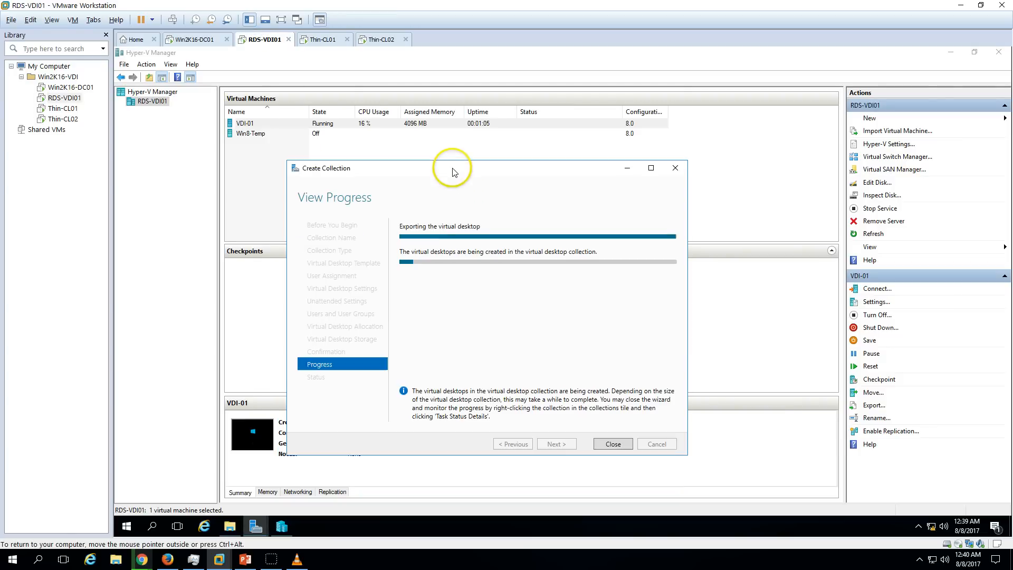
{"action": "right_click", "coordinate": [291, 127]}
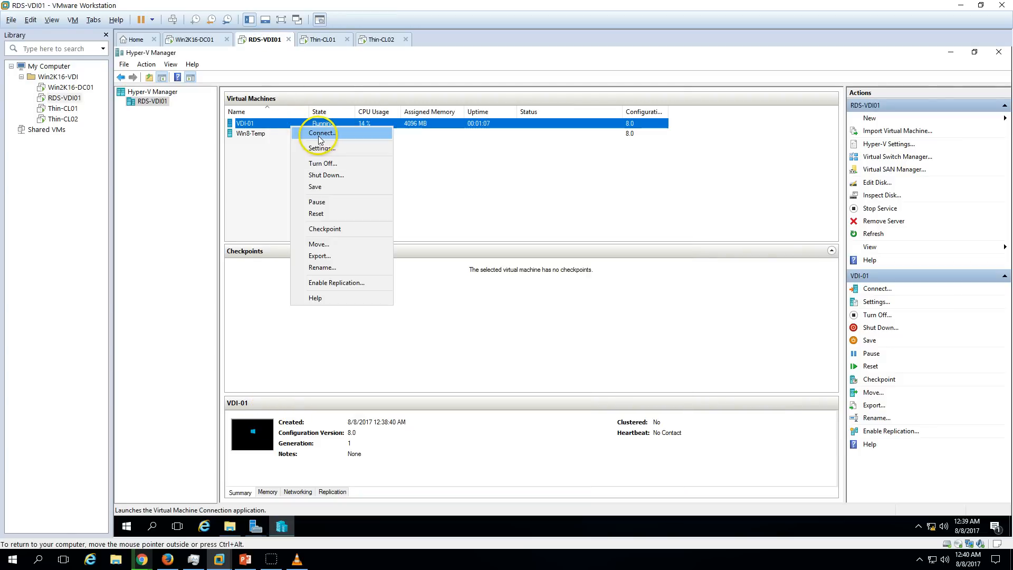
{"action": "left_click", "coordinate": [319, 138]}
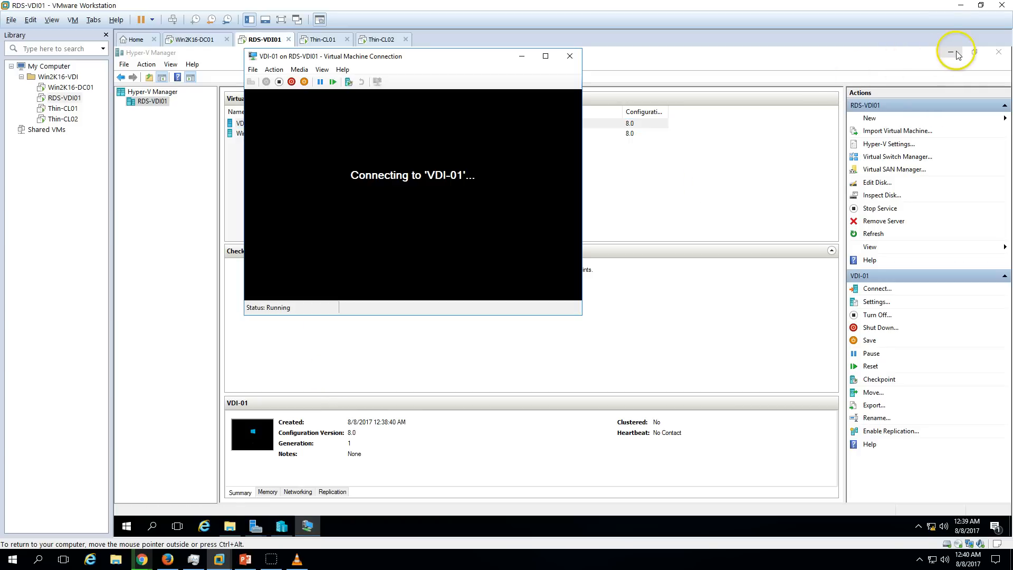
{"action": "left_click", "coordinate": [953, 53]}
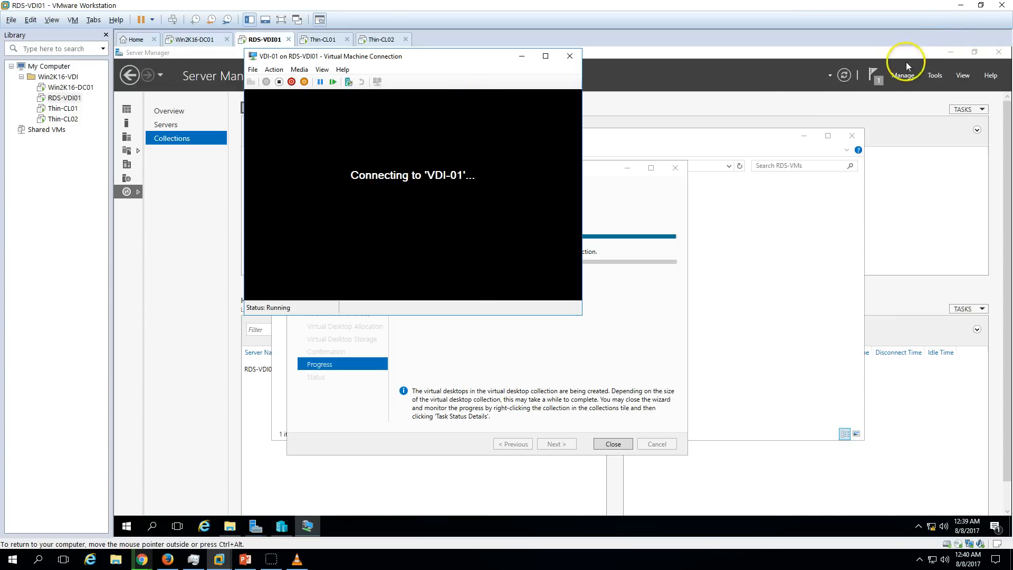
{"action": "left_click", "coordinate": [289, 517]}
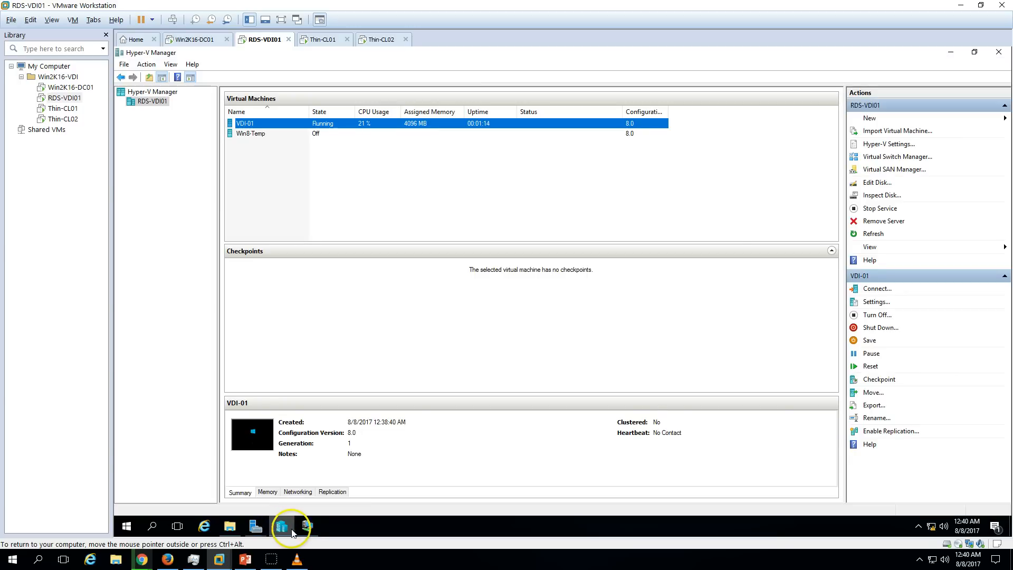
{"action": "mouse_move", "coordinate": [261, 527]}
{"action": "left_click", "coordinate": [312, 488]}
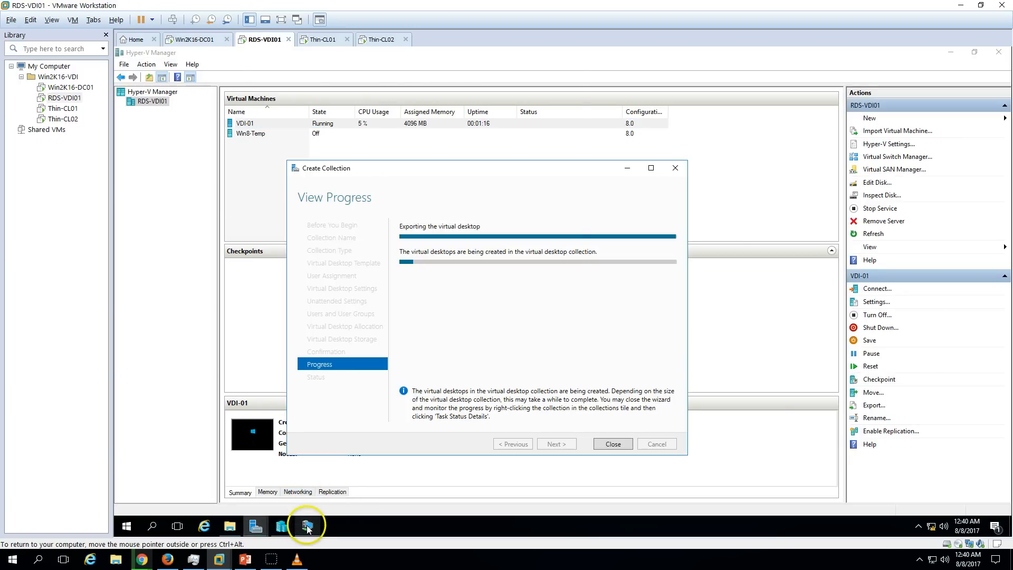
Position the VDI-01 console beside the progress window, then close the console once setup finishes.
{"action": "left_click_drag", "start_coordinate": [449, 57], "coordinate": [708, 173]}
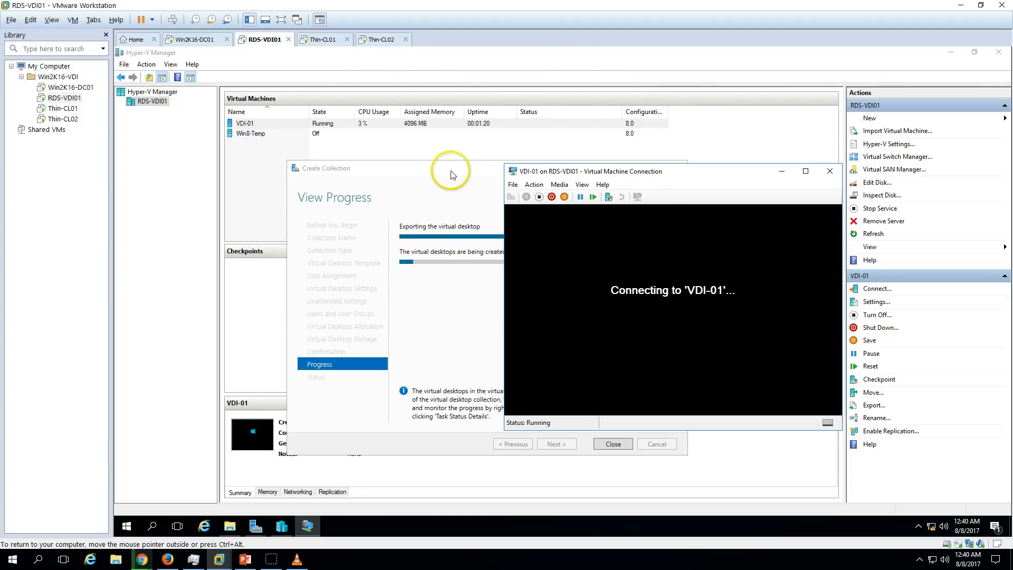
{"action": "left_click", "coordinate": [451, 174]}
{"action": "left_click_drag", "start_coordinate": [448, 169], "coordinate": [420, 158]}
{"action": "left_click", "coordinate": [686, 177]}
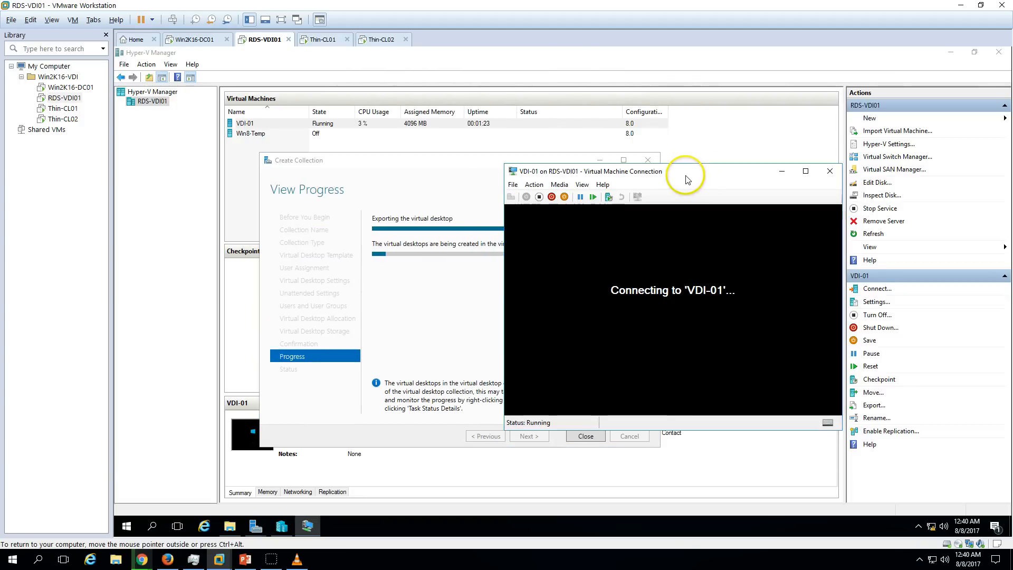
{"action": "left_click_drag", "start_coordinate": [687, 177], "coordinate": [569, 57]}
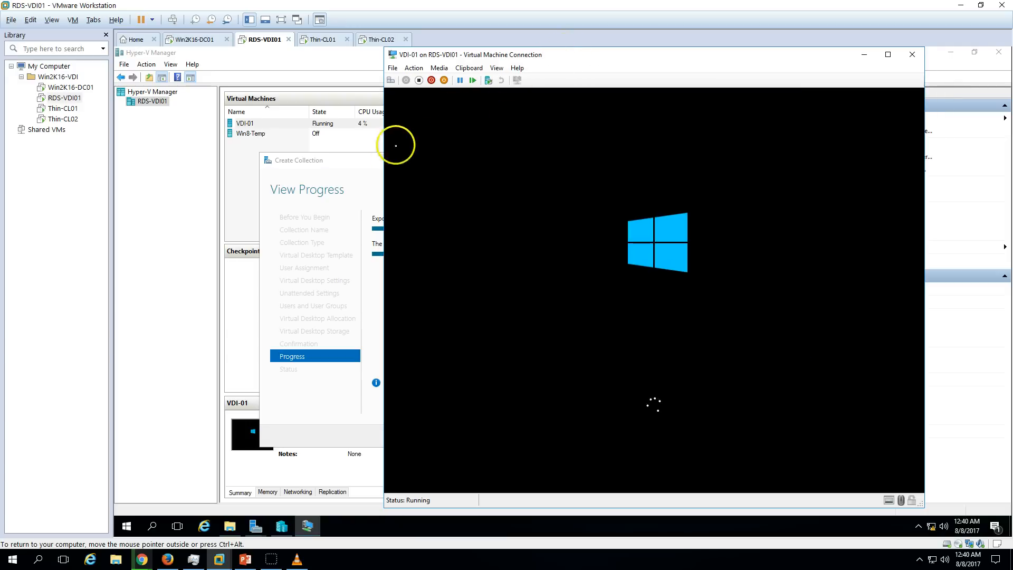
{"action": "left_click", "coordinate": [335, 169]}
{"action": "left_click_drag", "start_coordinate": [394, 158], "coordinate": [403, 162]}
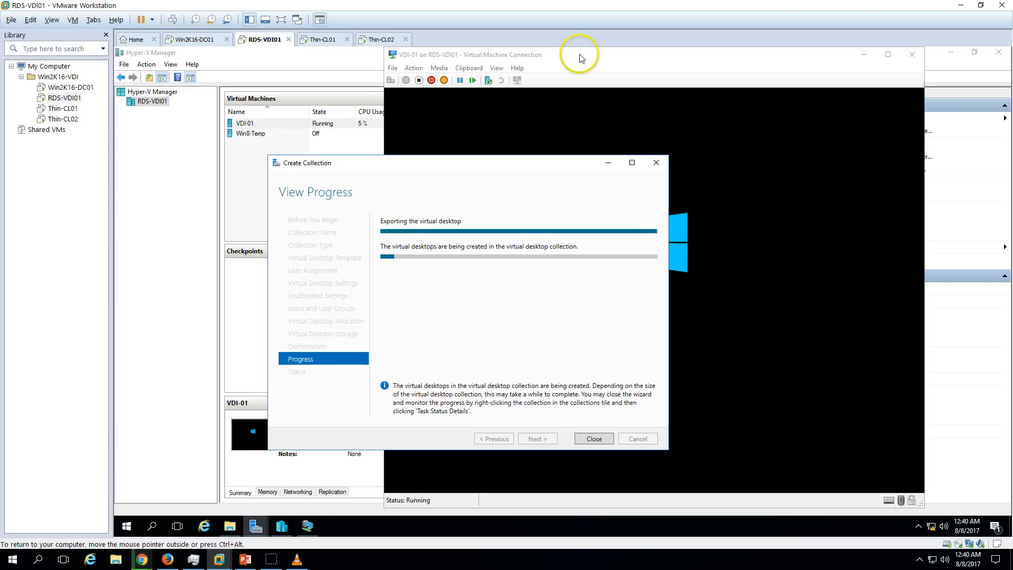
{"action": "left_click_drag", "start_coordinate": [584, 54], "coordinate": [659, 58]}
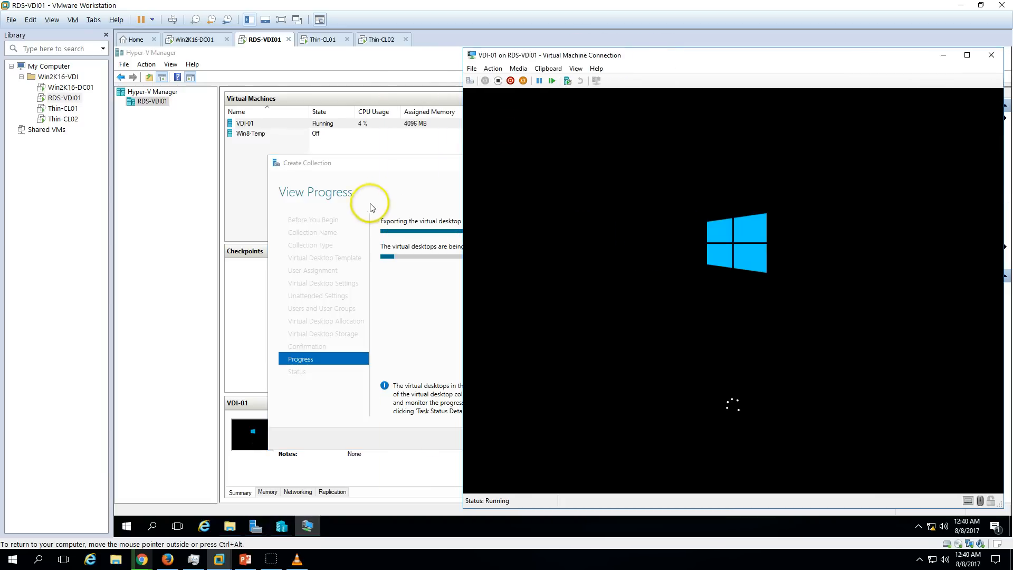
{"action": "left_click", "coordinate": [377, 195]}
{"action": "left_click", "coordinate": [732, 76]}
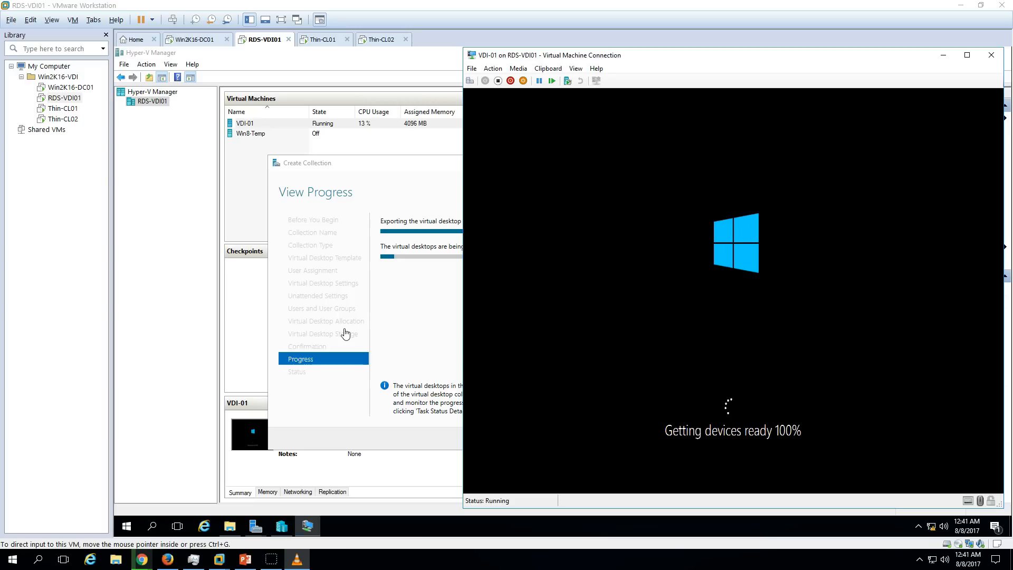
{"action": "left_click", "coordinate": [990, 55]}
{"action": "left_click", "coordinate": [607, 208]}
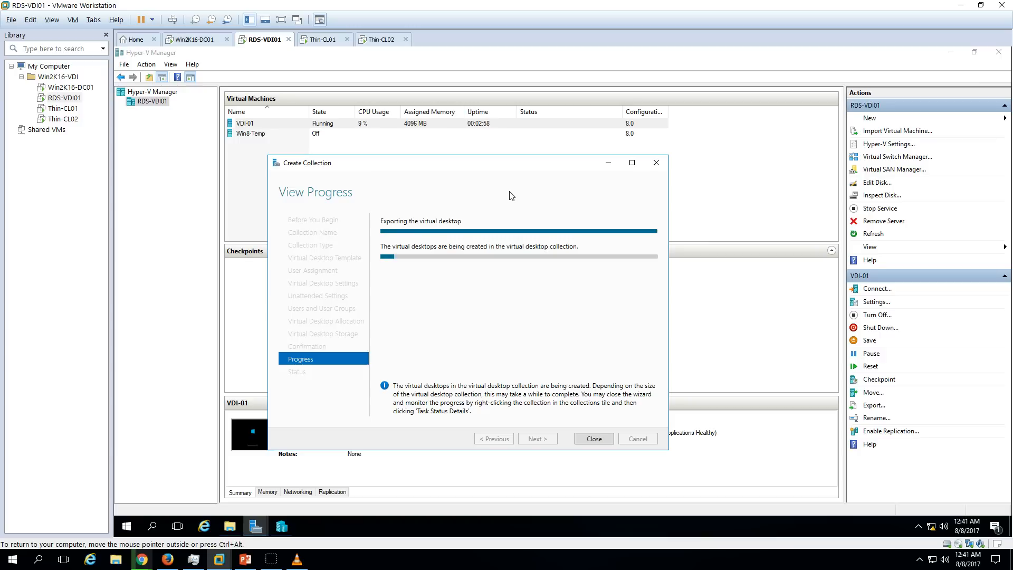
Refresh the DHCP leases on DC01 and select the new VDI-01 lease at 192.168.1.153.
{"action": "left_click", "coordinate": [204, 39]}
{"action": "right_click", "coordinate": [306, 165]}
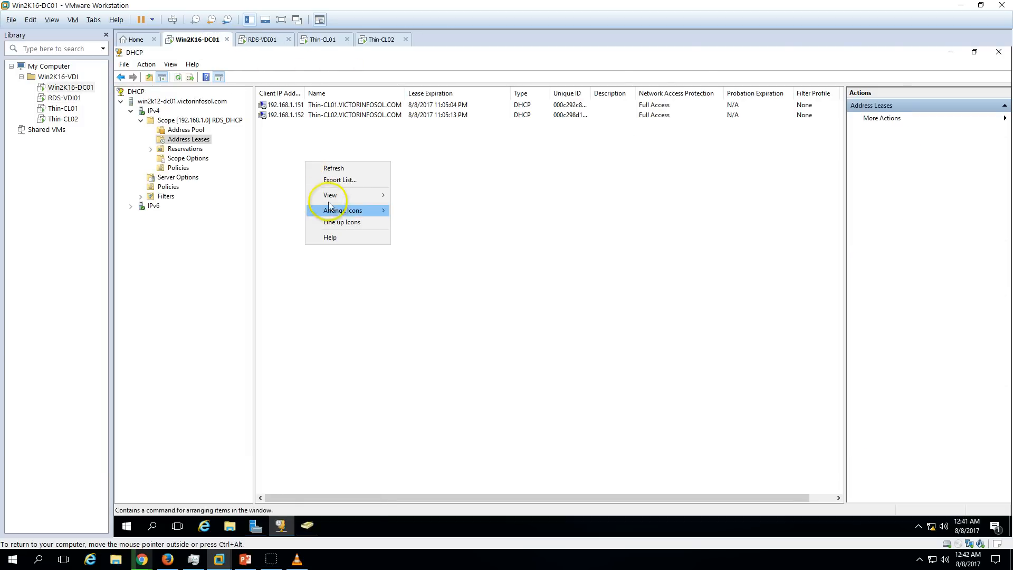
{"action": "left_click", "coordinate": [334, 167]}
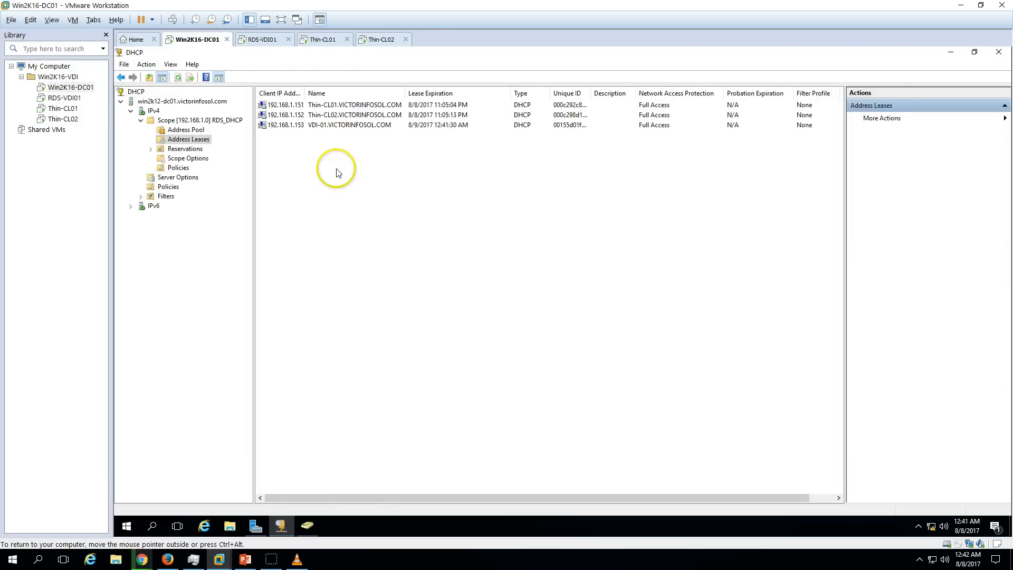
{"action": "left_click", "coordinate": [329, 126]}
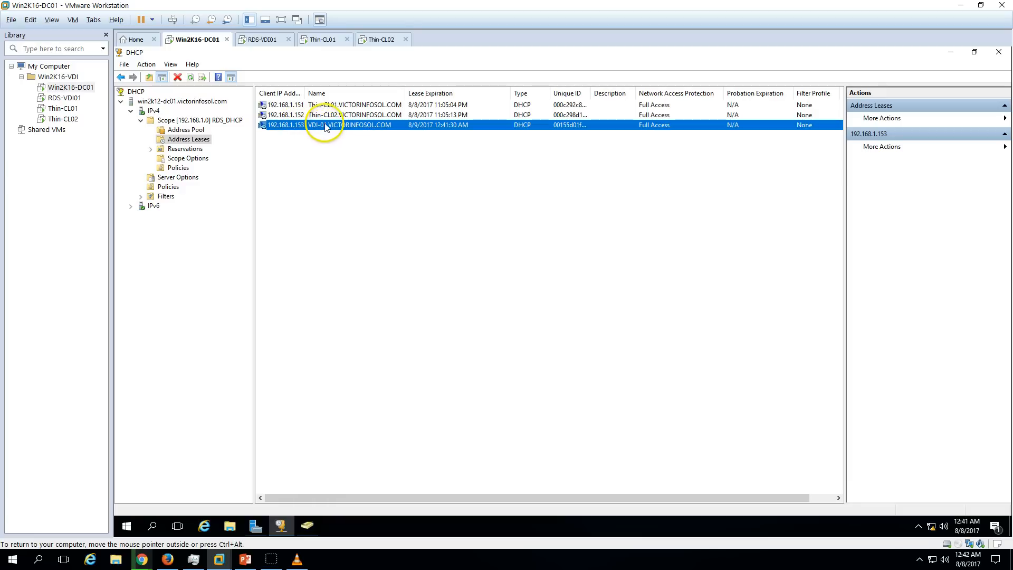
Review VDI-01's General and Operating System tabs in Active Directory, then return to RDS-VDI01.
{"action": "left_click", "coordinate": [311, 525]}
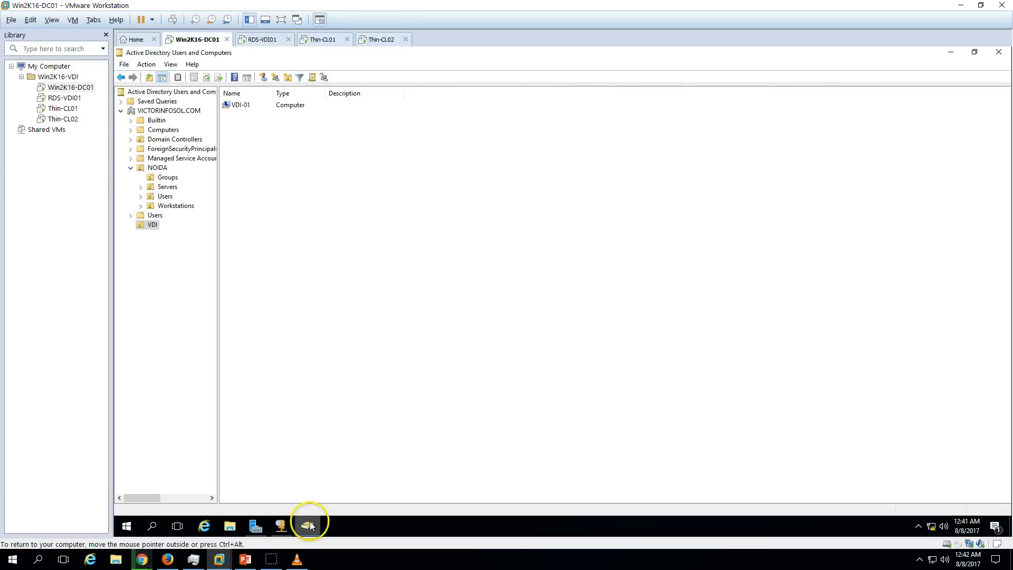
{"action": "right_click", "coordinate": [281, 182]}
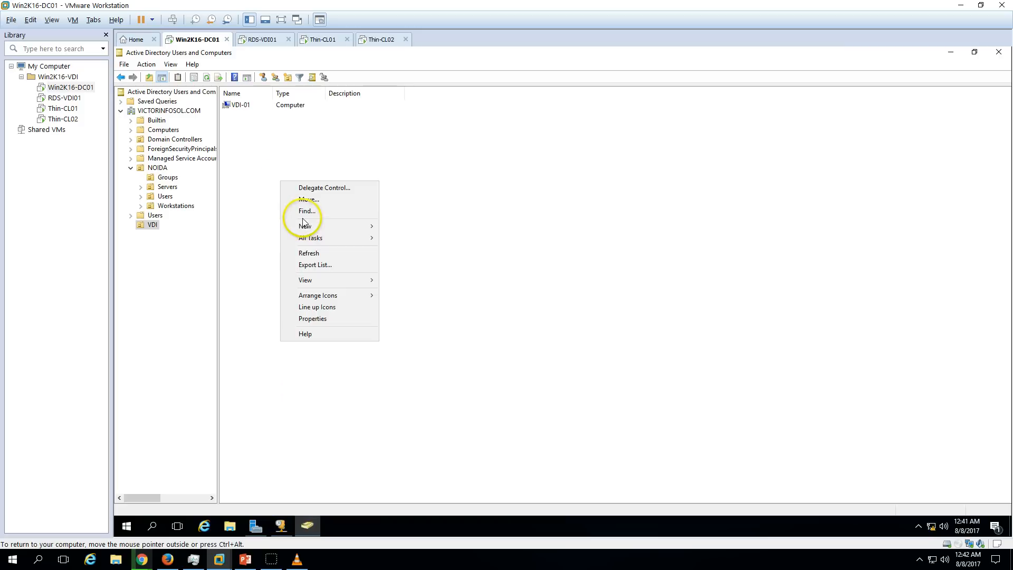
{"action": "left_click", "coordinate": [242, 105]}
{"action": "double_click", "coordinate": [241, 105]}
{"action": "left_click", "coordinate": [496, 170]}
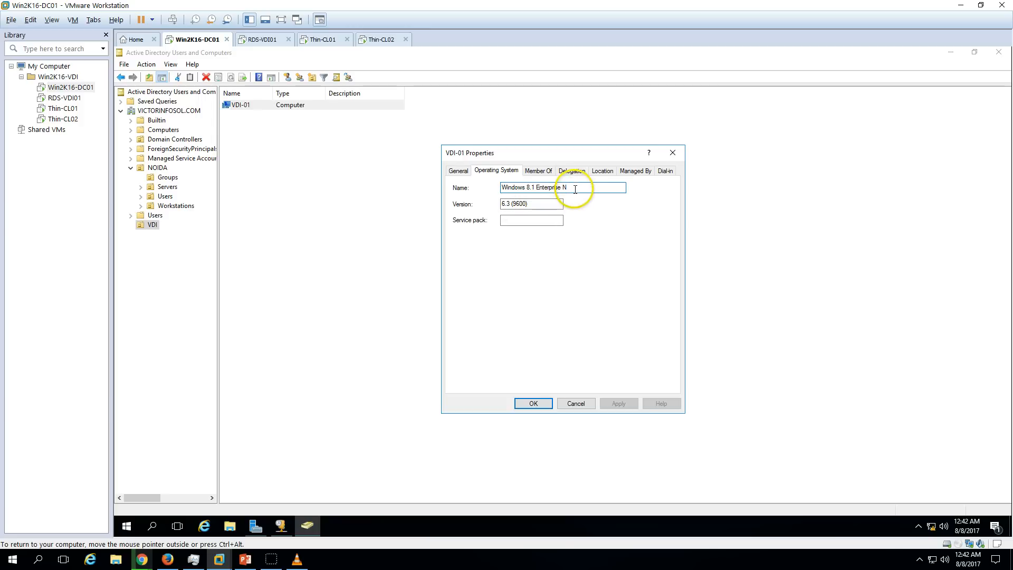
{"action": "left_click", "coordinate": [458, 171]}
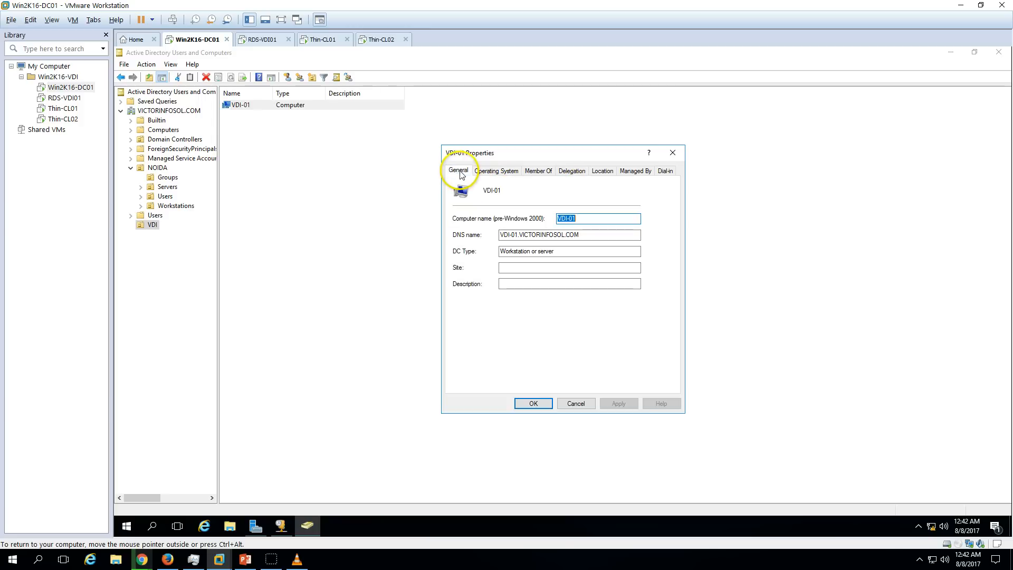
{"action": "left_click", "coordinate": [497, 171]}
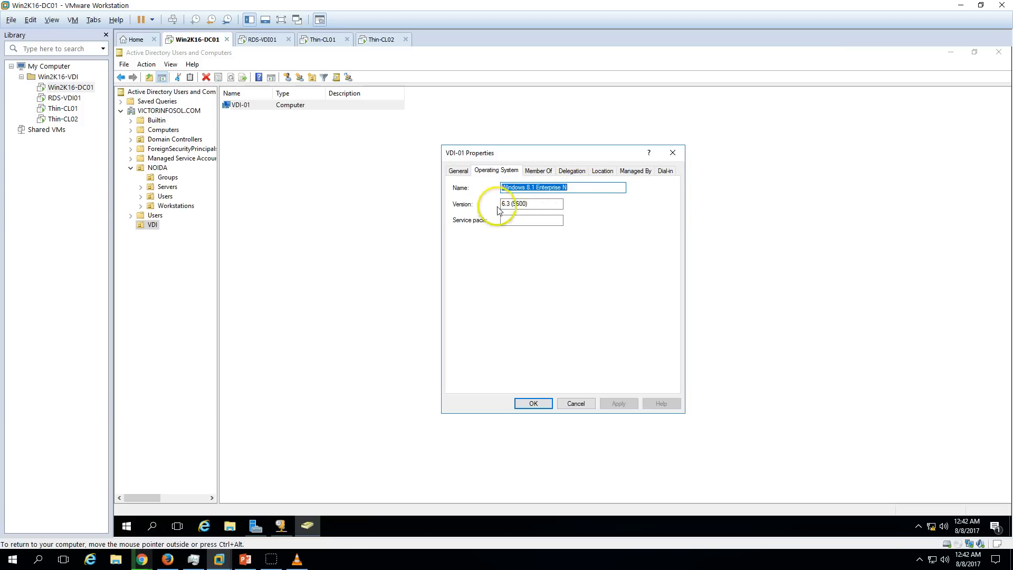
{"action": "left_click", "coordinate": [459, 171]}
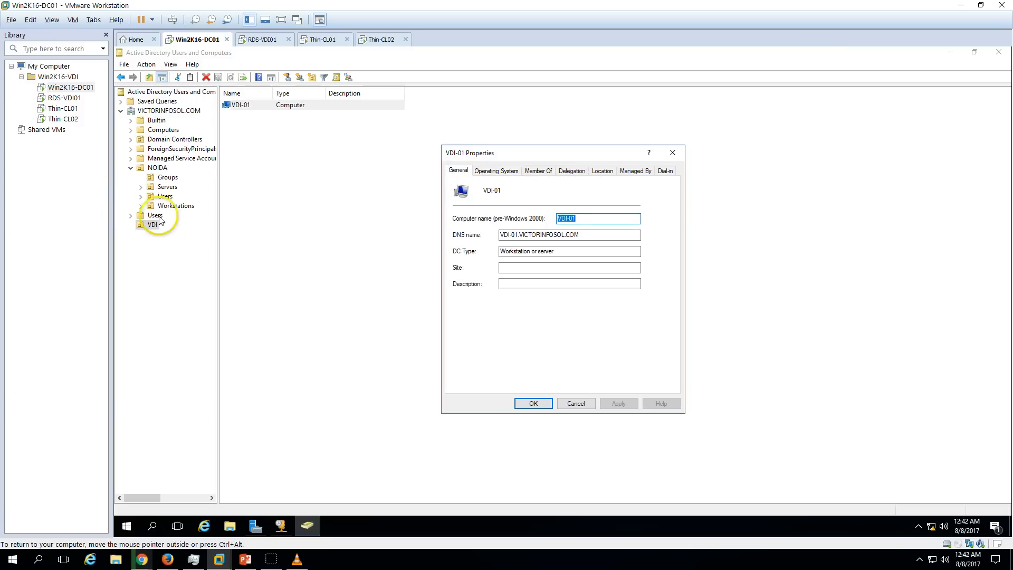
{"action": "left_click", "coordinate": [533, 404]}
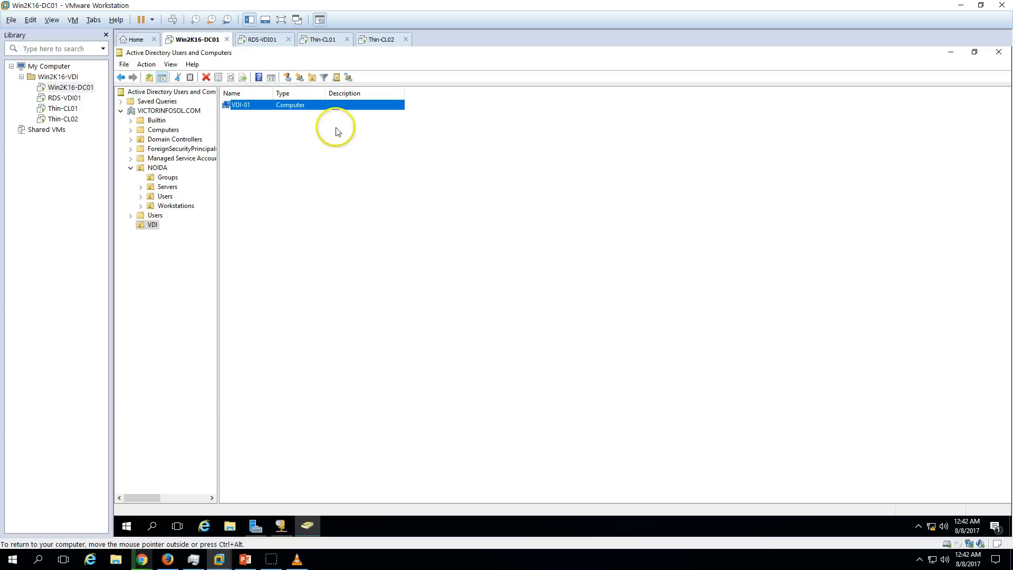
{"action": "left_click", "coordinate": [266, 39]}
Nudge the Create Collection progress window slightly down and right on RDS-VDI01.
{"action": "left_click", "coordinate": [460, 201]}
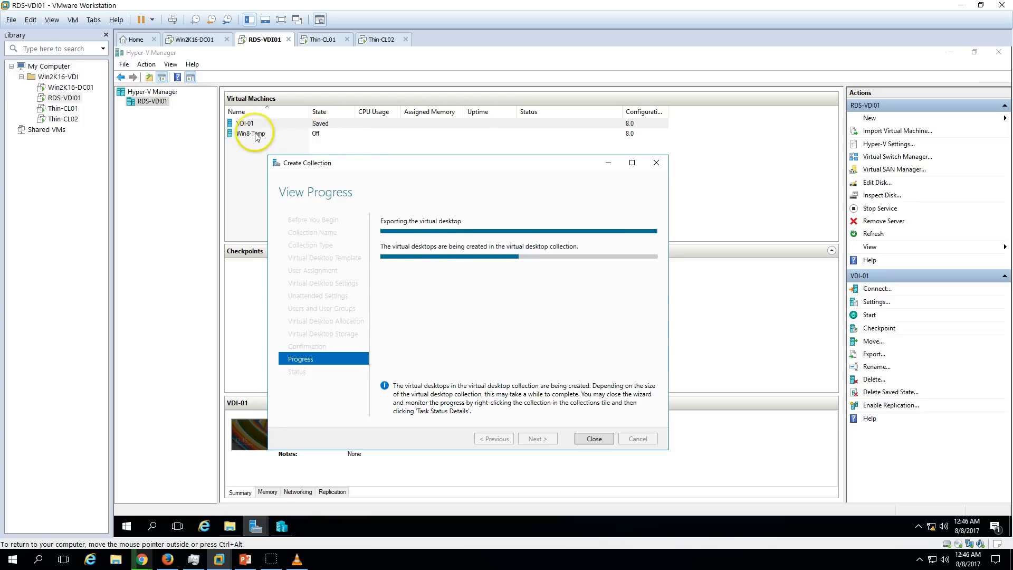
{"action": "left_click_drag", "start_coordinate": [475, 164], "coordinate": [490, 190]}
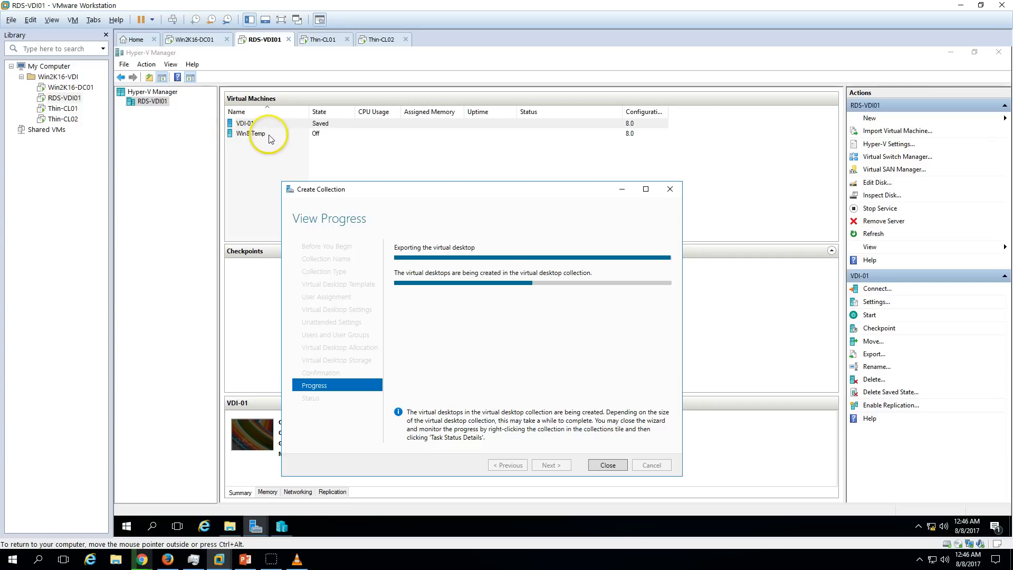
Refresh the VDI OU on DC01, check VDI-02's General and Operating System tabs, then return to RDS-VDI01.
{"action": "left_click", "coordinate": [206, 40]}
{"action": "right_click", "coordinate": [297, 188]}
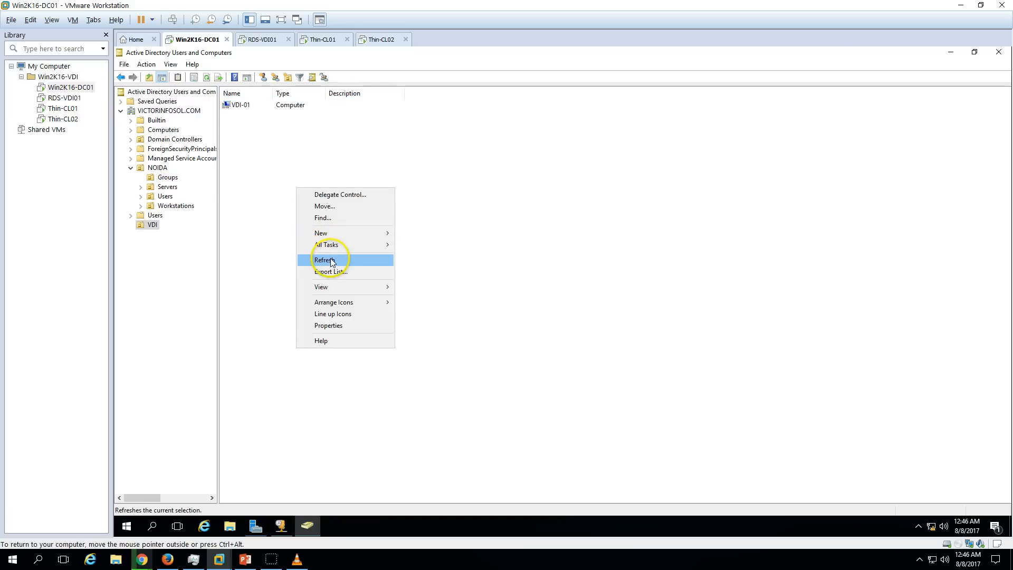
{"action": "left_click", "coordinate": [330, 261]}
{"action": "double_click", "coordinate": [256, 116]}
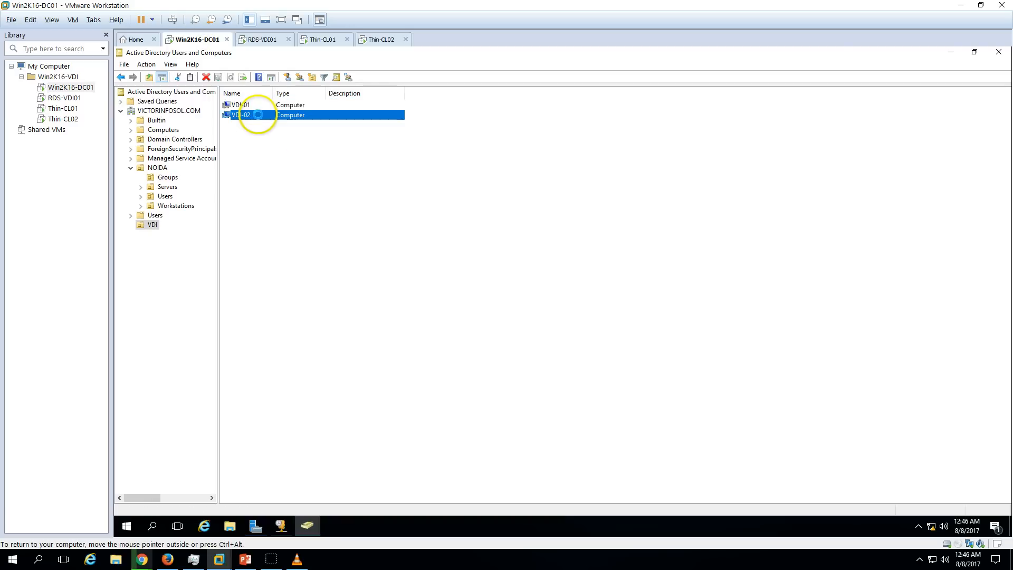
{"action": "left_click", "coordinate": [498, 171]}
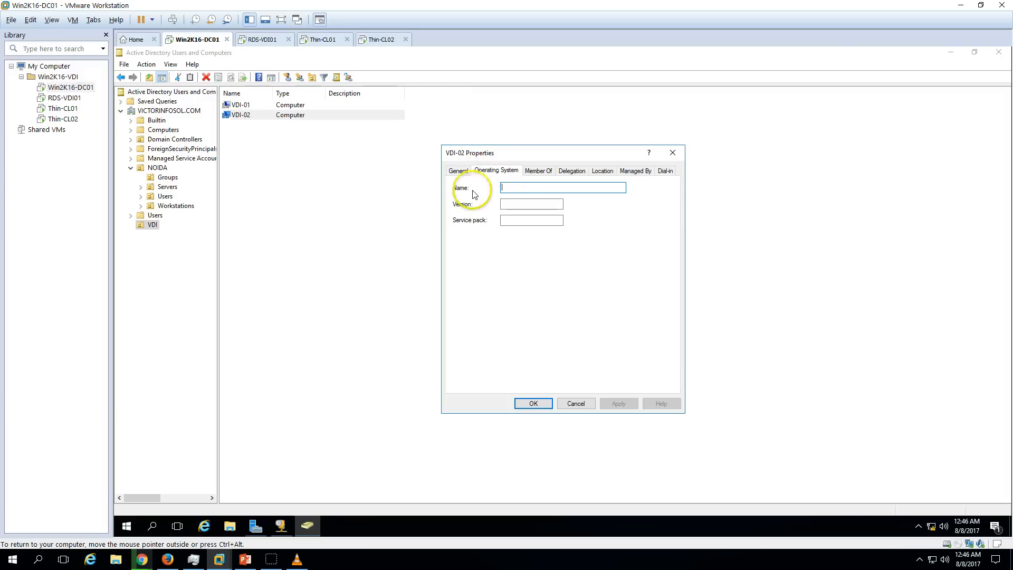
{"action": "left_click", "coordinate": [458, 171]}
{"action": "left_click", "coordinate": [575, 403]}
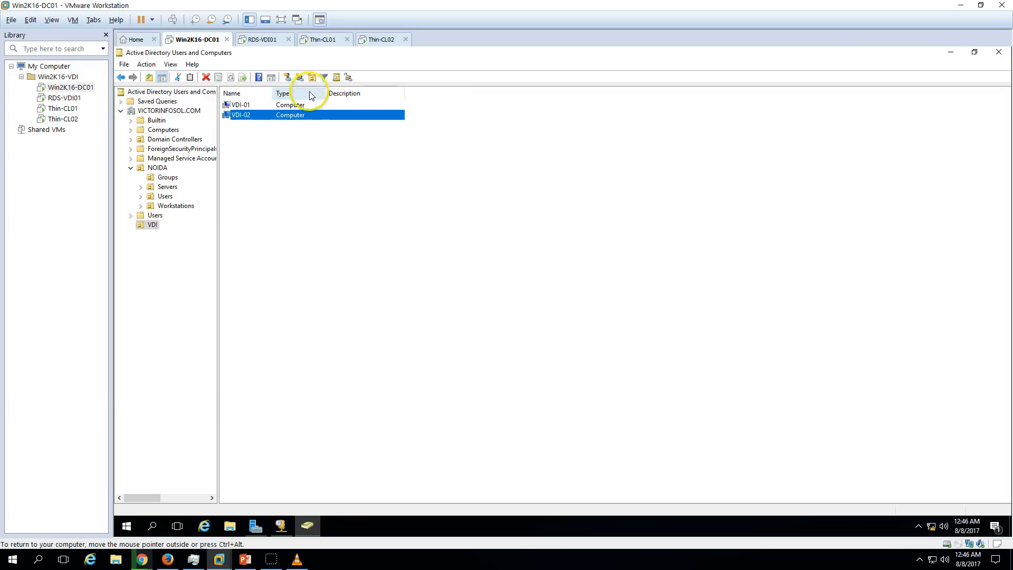
{"action": "left_click", "coordinate": [253, 40]}
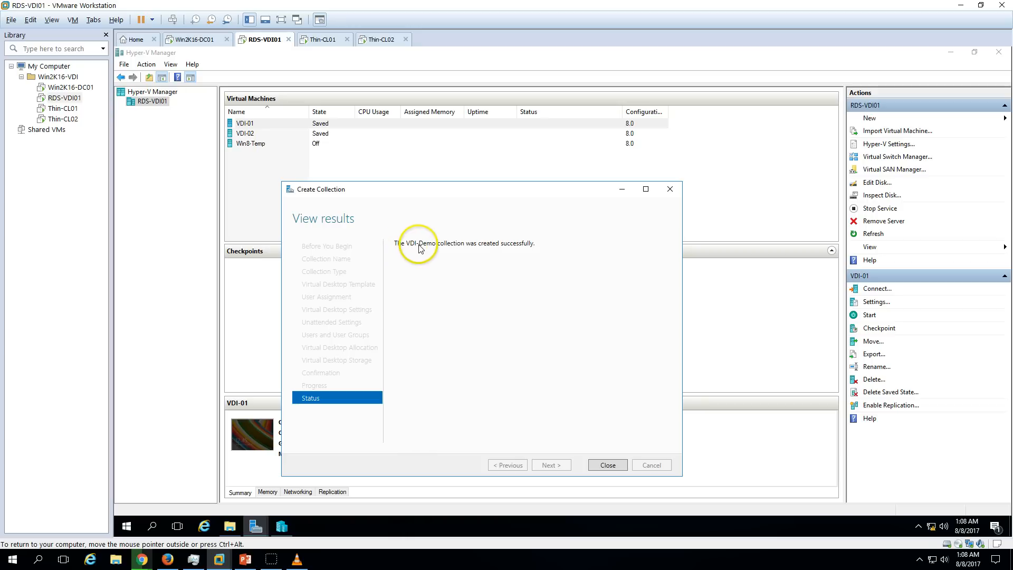
Close the completed Create Collection wizard and check VDI-01 and VDI-02 in Hyper-V Manager.
{"action": "left_click", "coordinate": [607, 465]}
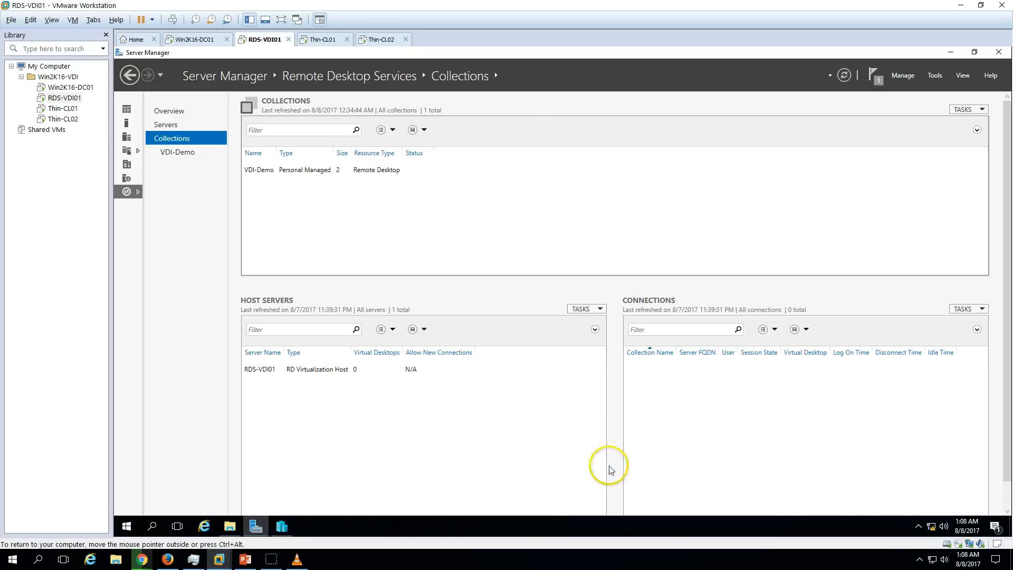
{"action": "left_click", "coordinate": [280, 525]}
{"action": "left_click", "coordinate": [336, 132]}
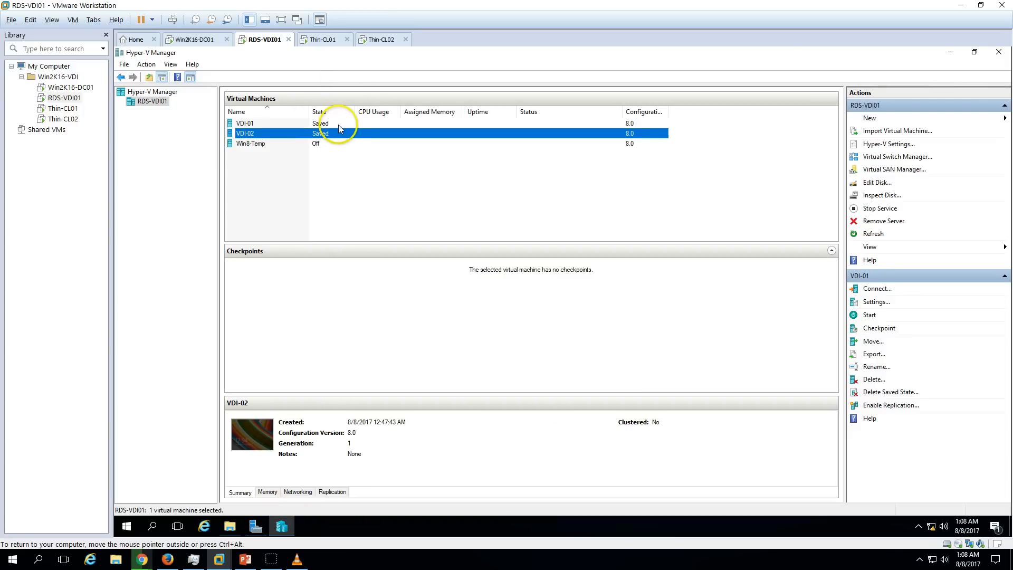
{"action": "left_click", "coordinate": [339, 125]}
Inspect the VDI-01 and VDI-02 desktops in Server Manager's VDI-Demo collection, then return to Overview.
{"action": "left_click", "coordinate": [256, 526]}
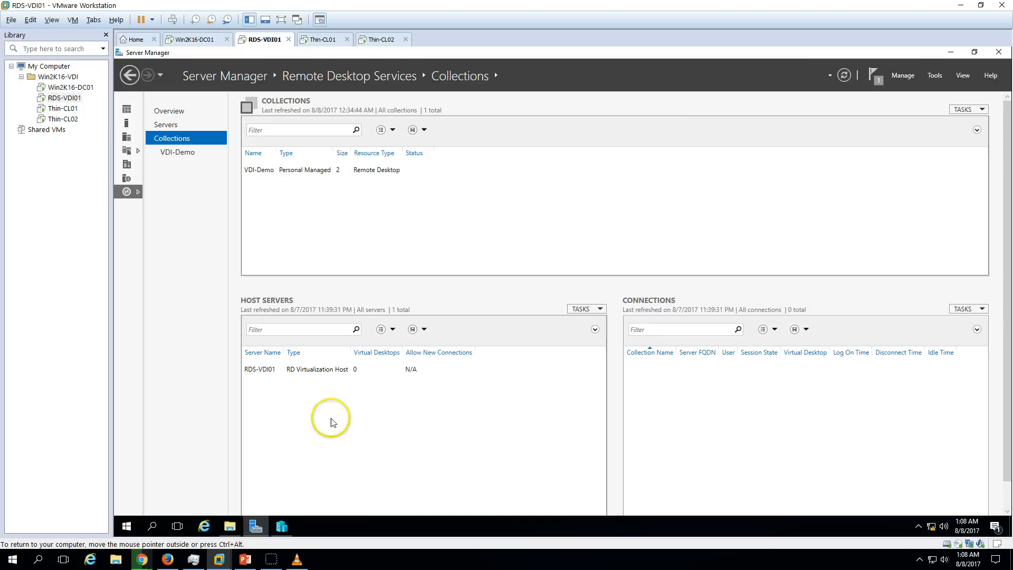
{"action": "left_click", "coordinate": [191, 153]}
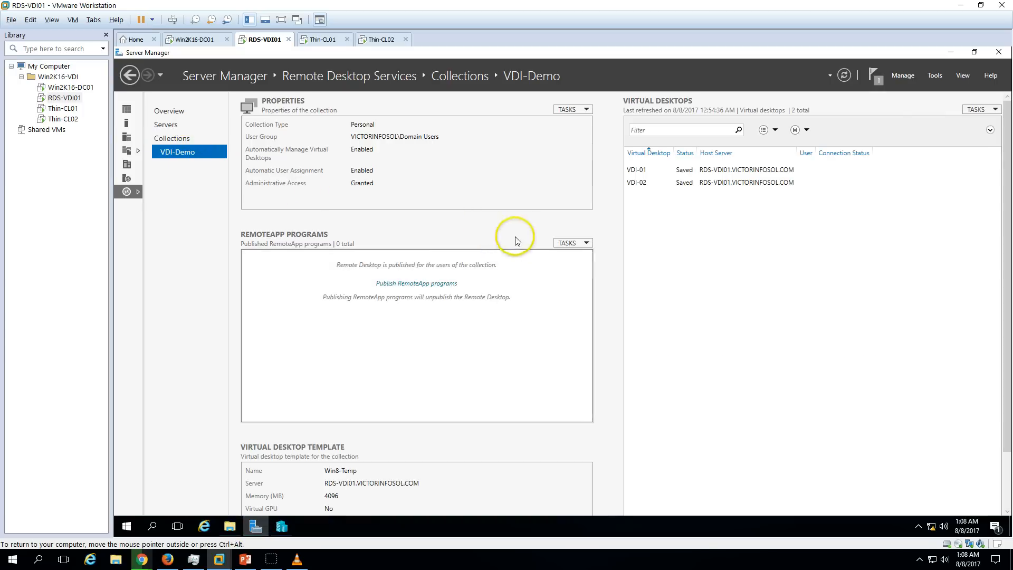
{"action": "left_click", "coordinate": [763, 172]}
{"action": "left_click", "coordinate": [764, 183]}
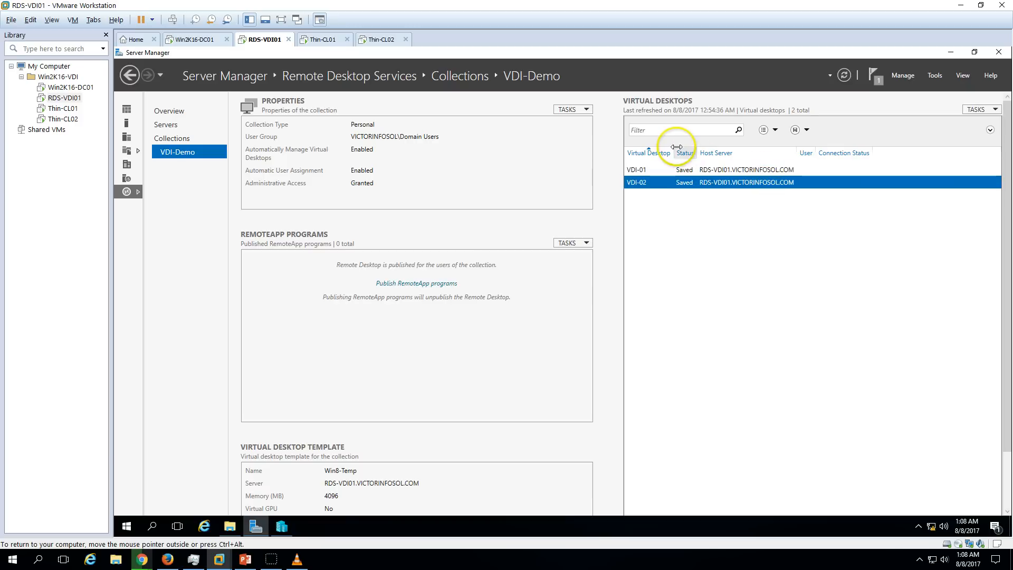
{"action": "left_click", "coordinate": [716, 170]}
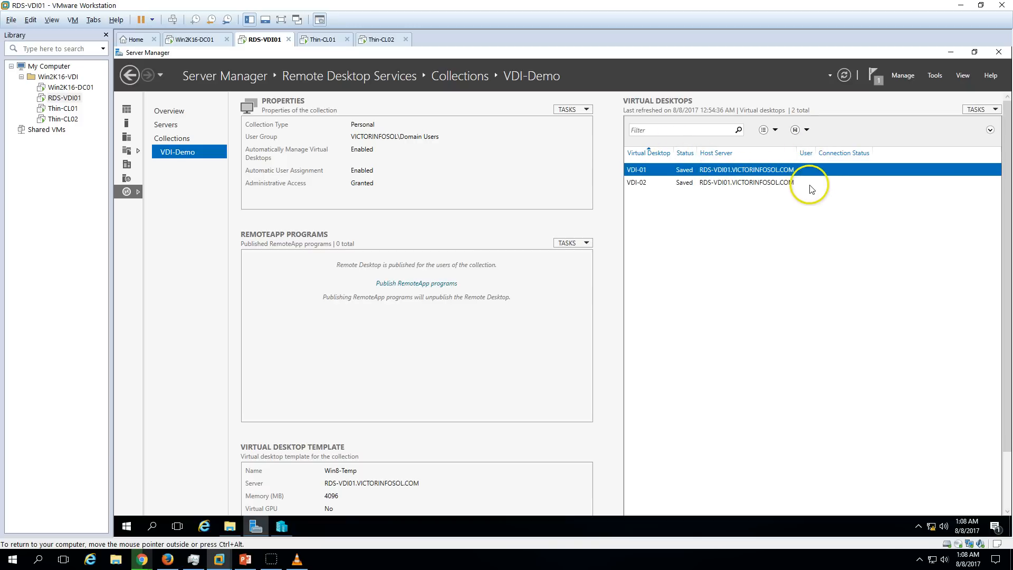
{"action": "left_click", "coordinate": [807, 182]}
{"action": "left_click", "coordinate": [806, 169]}
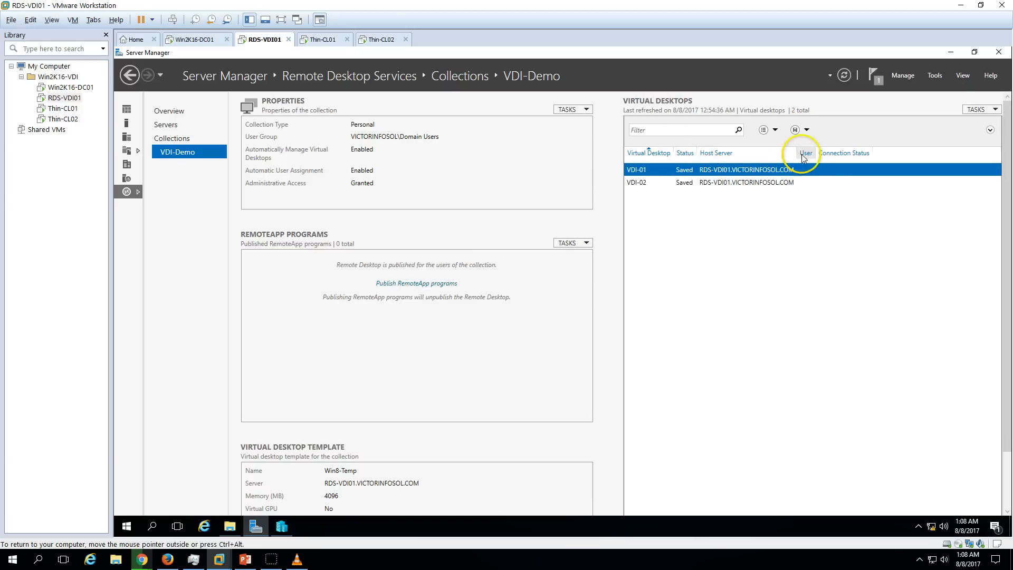
{"action": "left_click", "coordinate": [804, 182]}
{"action": "left_click", "coordinate": [838, 173]}
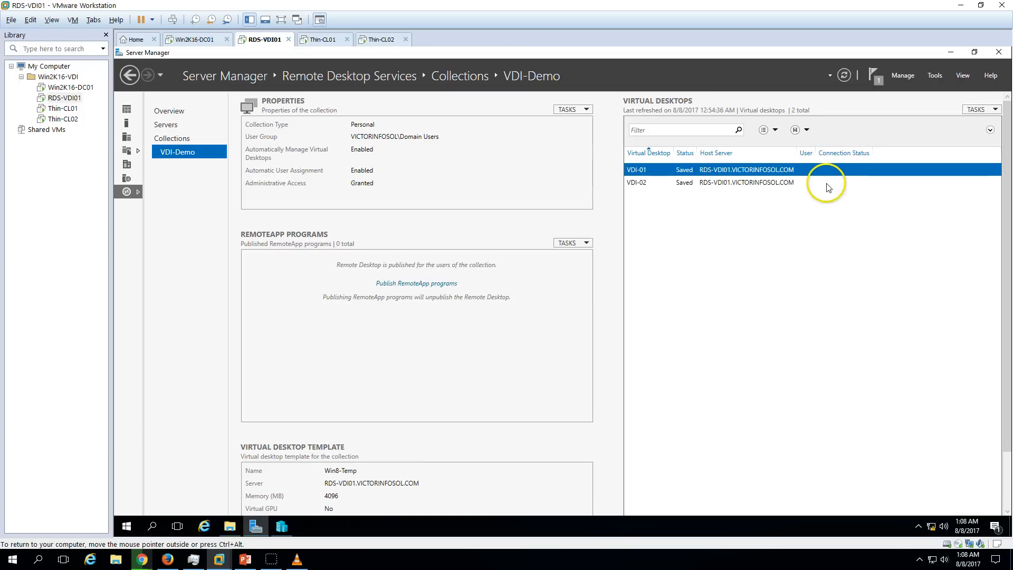
{"action": "left_click", "coordinate": [826, 182]}
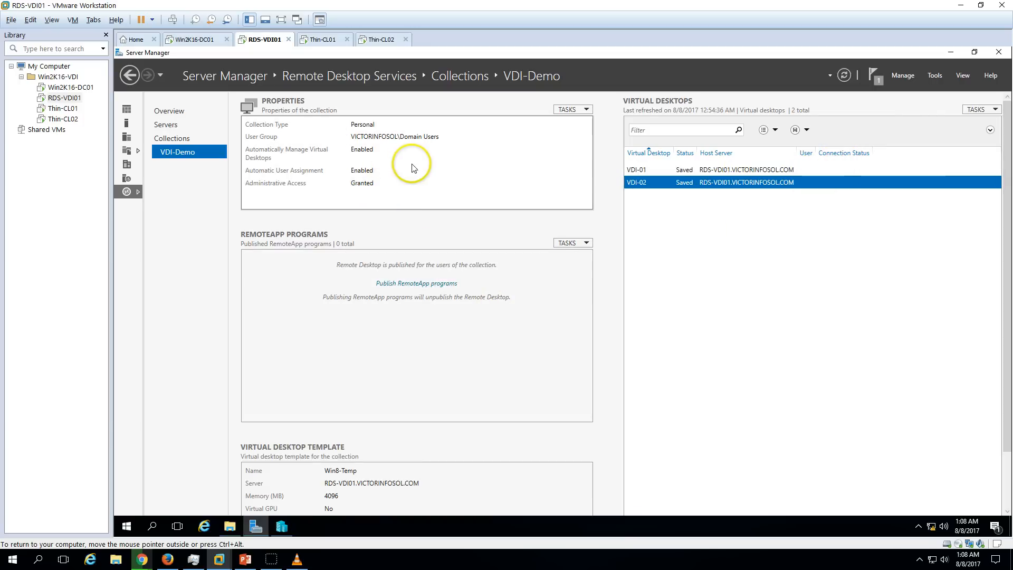
{"action": "left_click", "coordinate": [184, 115]}
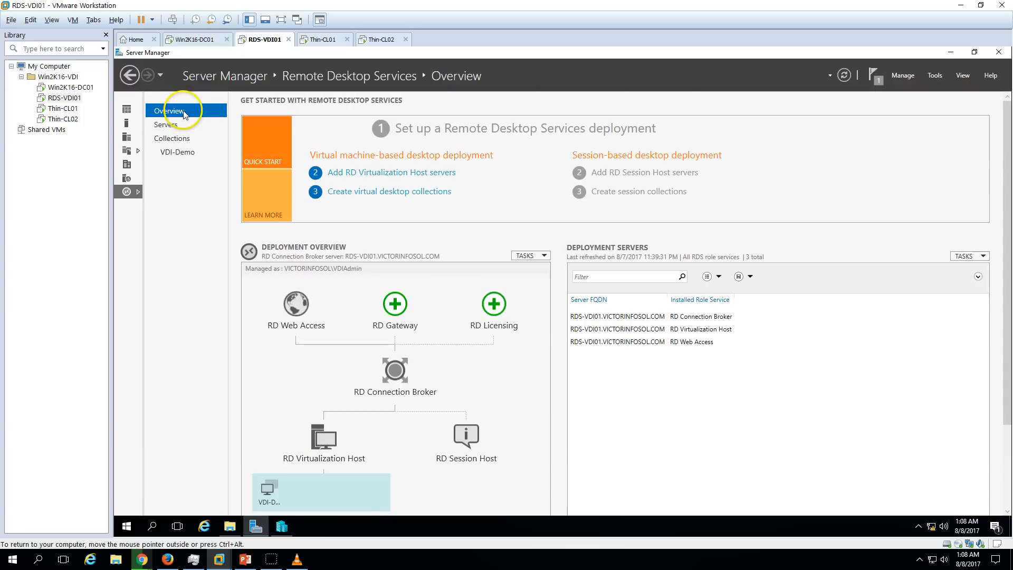
Check the RD Web Access URL in Deployment Properties, then close it and minimize Server Manager.
{"action": "left_click", "coordinate": [174, 138]}
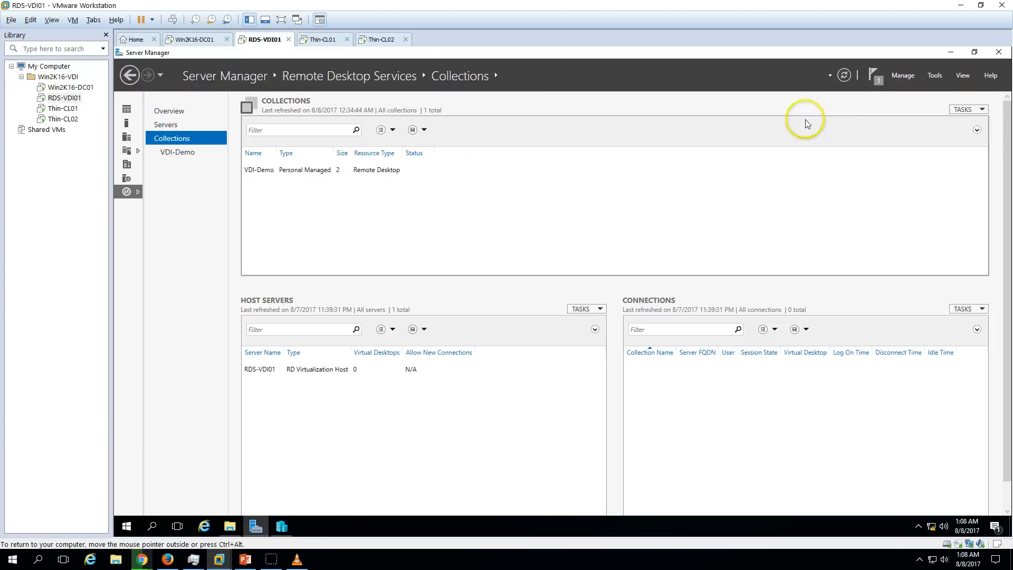
{"action": "left_click", "coordinate": [965, 109]}
{"action": "left_click", "coordinate": [952, 148]}
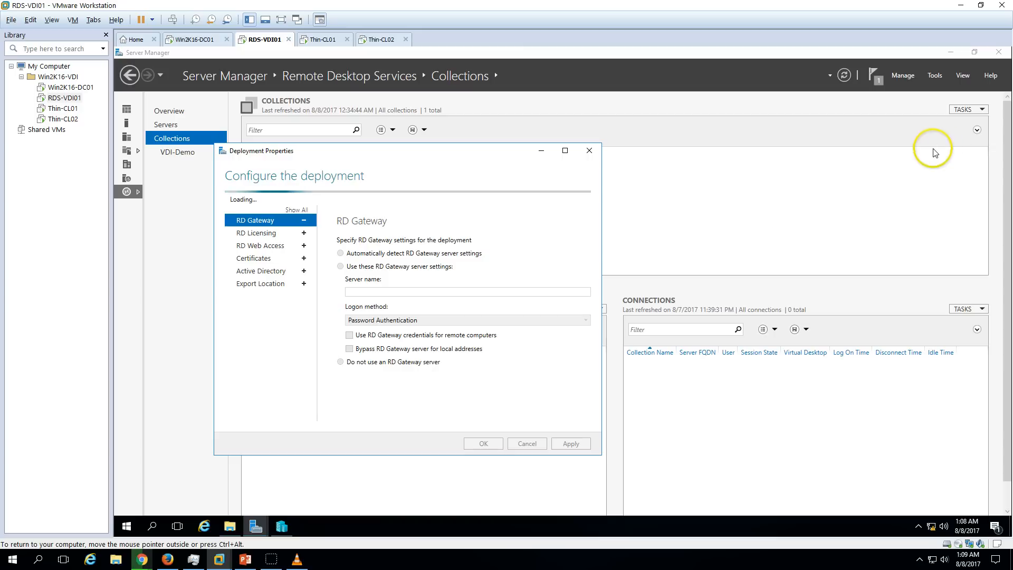
{"action": "left_click", "coordinate": [262, 241]}
{"action": "left_click", "coordinate": [261, 231]}
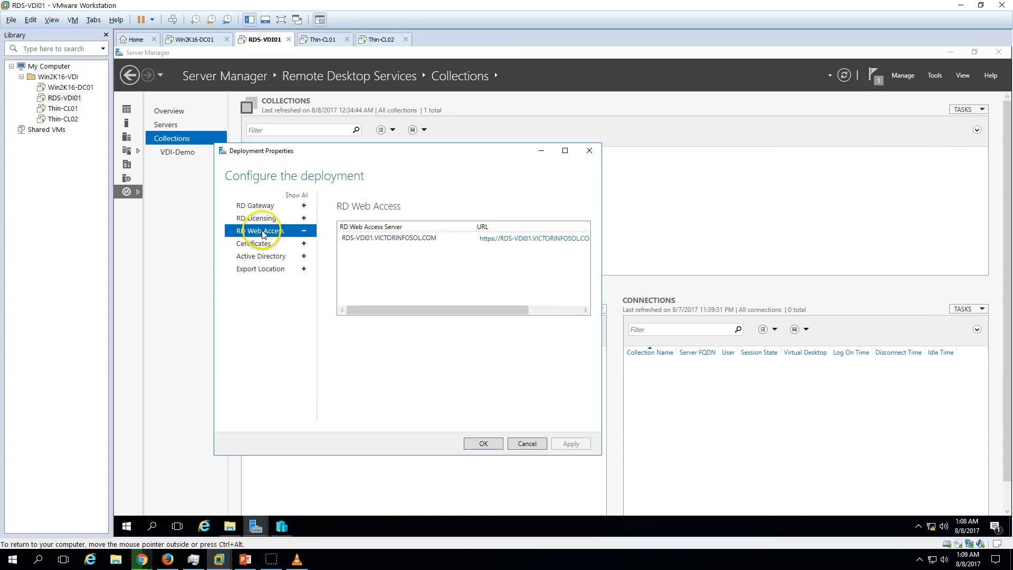
{"action": "left_click", "coordinate": [529, 244]}
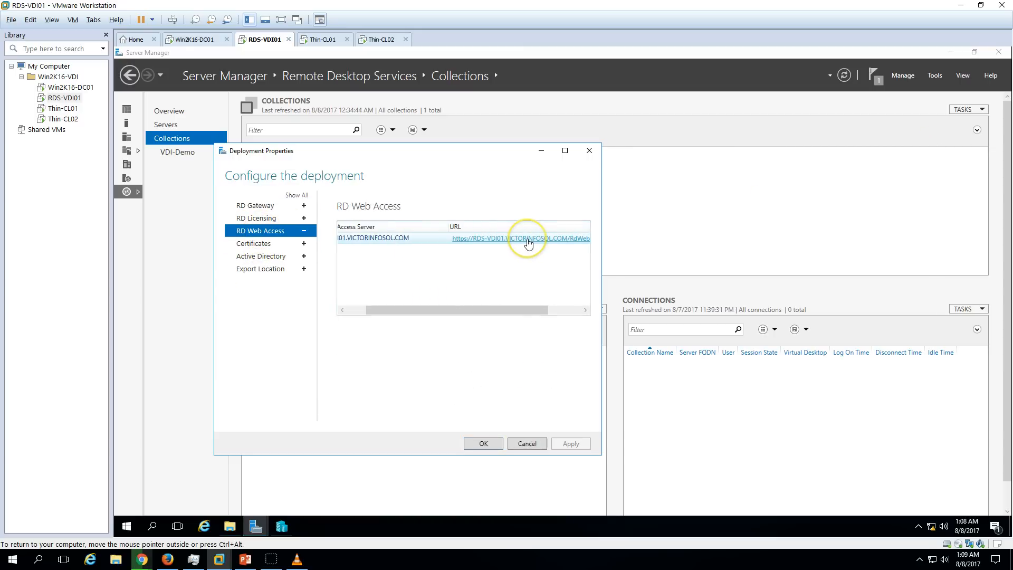
{"action": "left_click", "coordinate": [397, 273]}
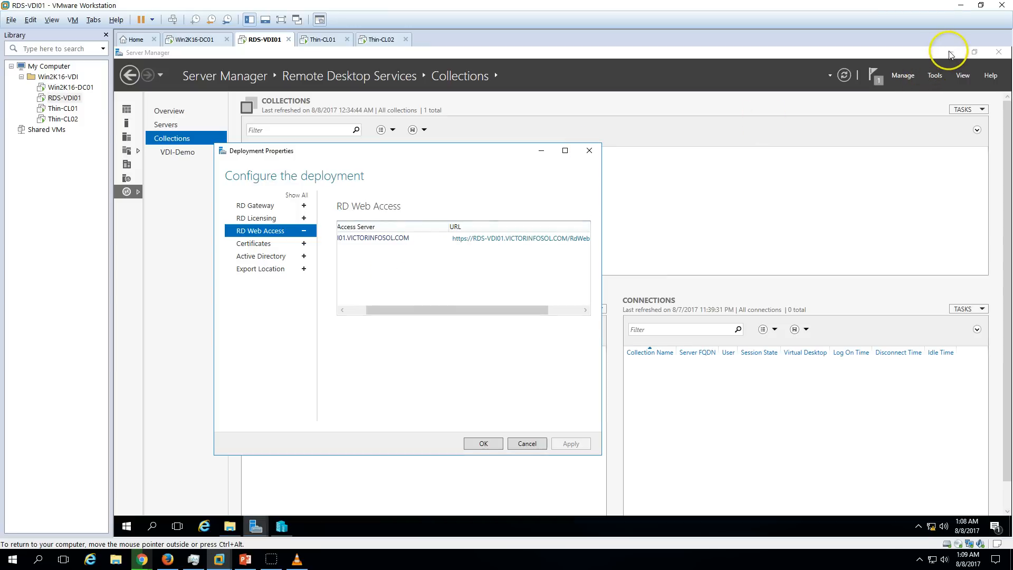
{"action": "left_click", "coordinate": [589, 150]}
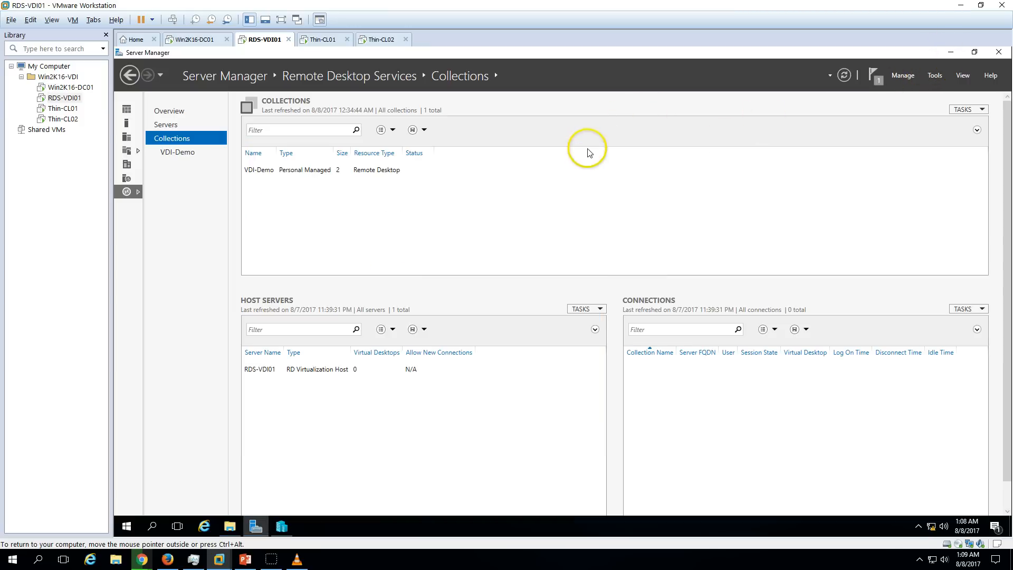
{"action": "left_click", "coordinate": [950, 52]}
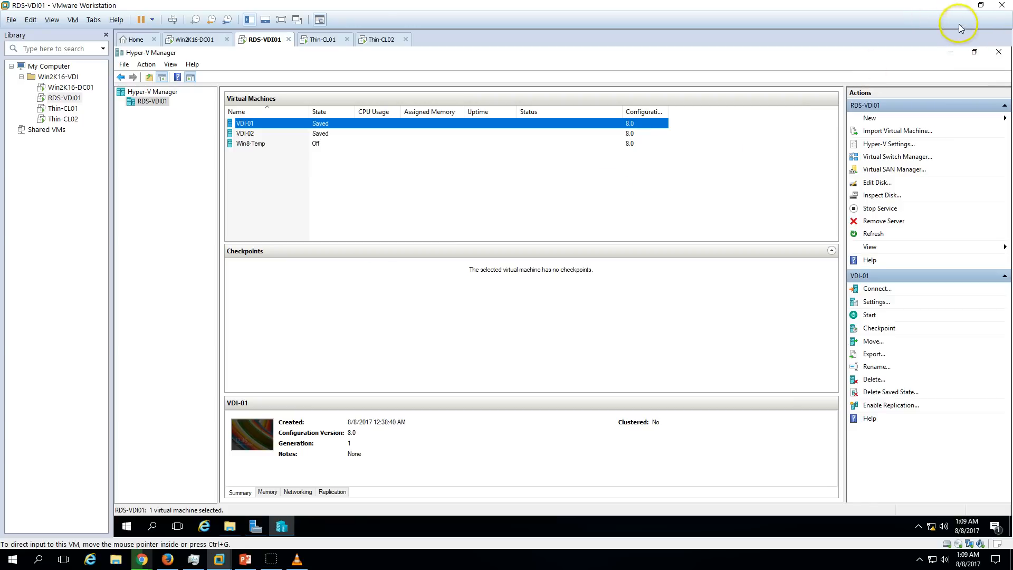
Open Control Panel from the desktop, maximized and showing all items as large icons.
{"action": "left_click", "coordinate": [951, 52]}
{"action": "double_click", "coordinate": [134, 271]}
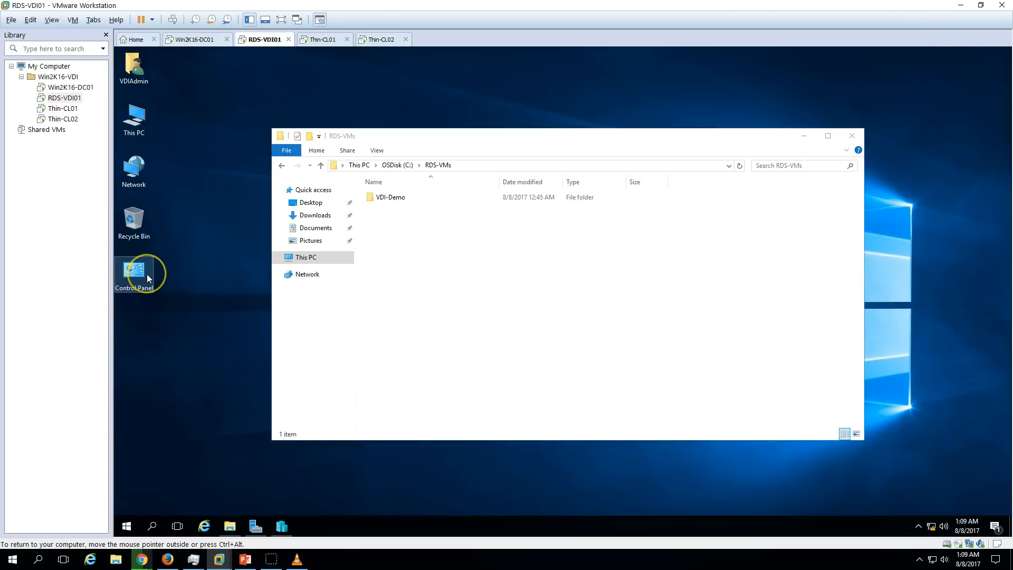
{"action": "left_click", "coordinate": [755, 194]}
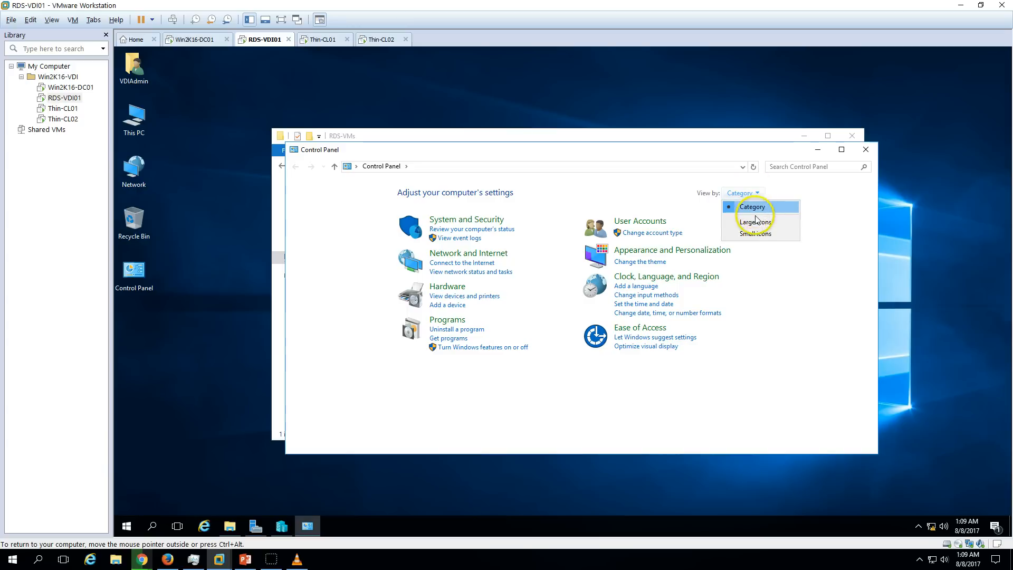
{"action": "left_click", "coordinate": [751, 219]}
{"action": "double_click", "coordinate": [732, 153]}
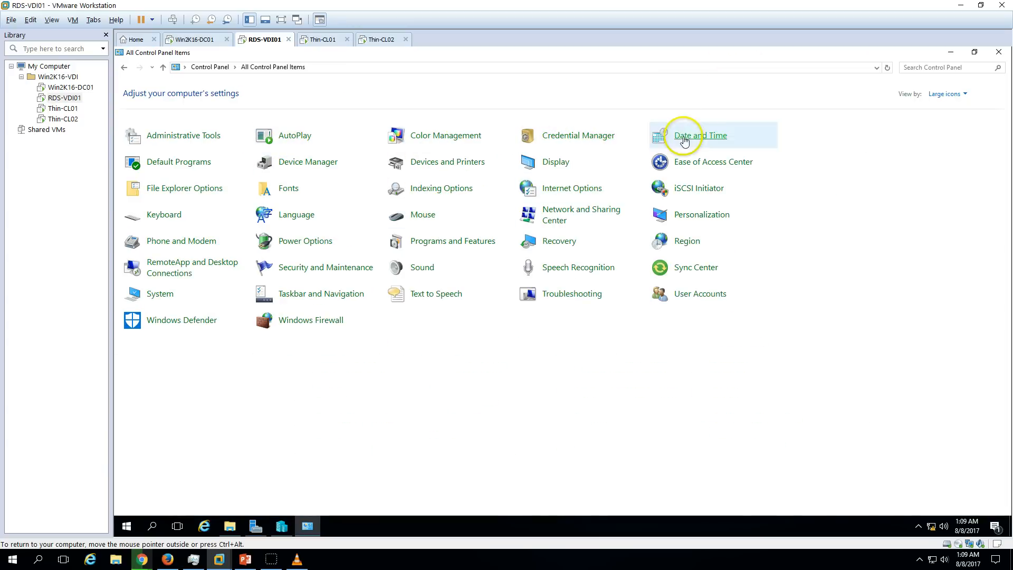
Set Internet Explorer as the default for all its file types in Default Programs.
{"action": "left_click", "coordinate": [190, 166]}
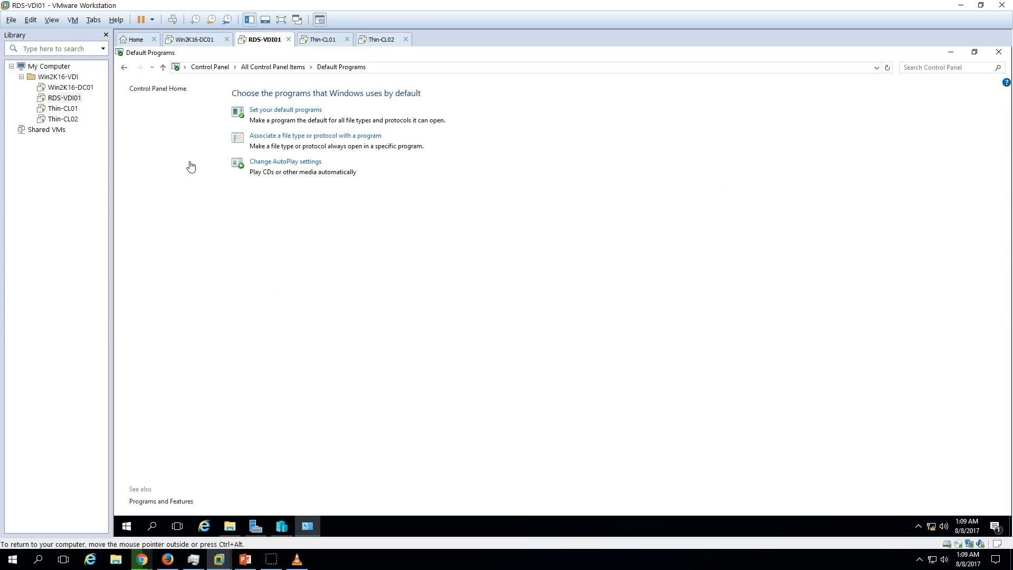
{"action": "left_click", "coordinate": [283, 110]}
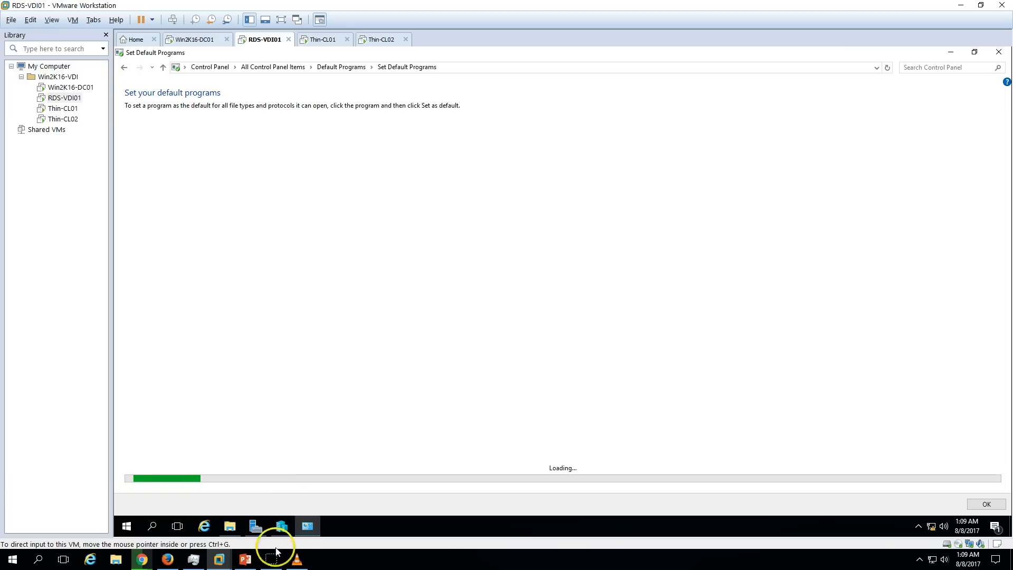
{"action": "left_click", "coordinate": [179, 159]}
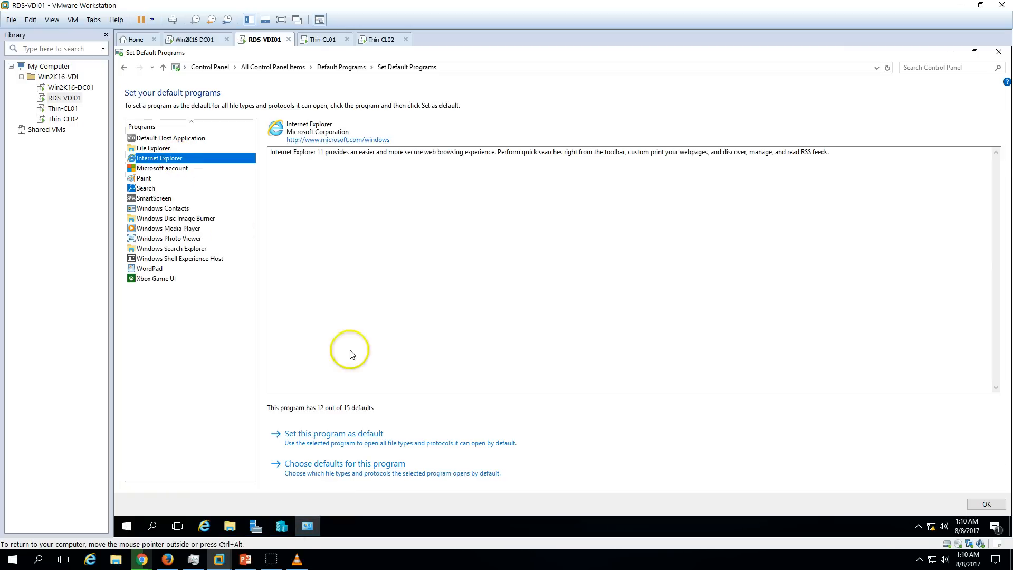
{"action": "left_click", "coordinate": [416, 438]}
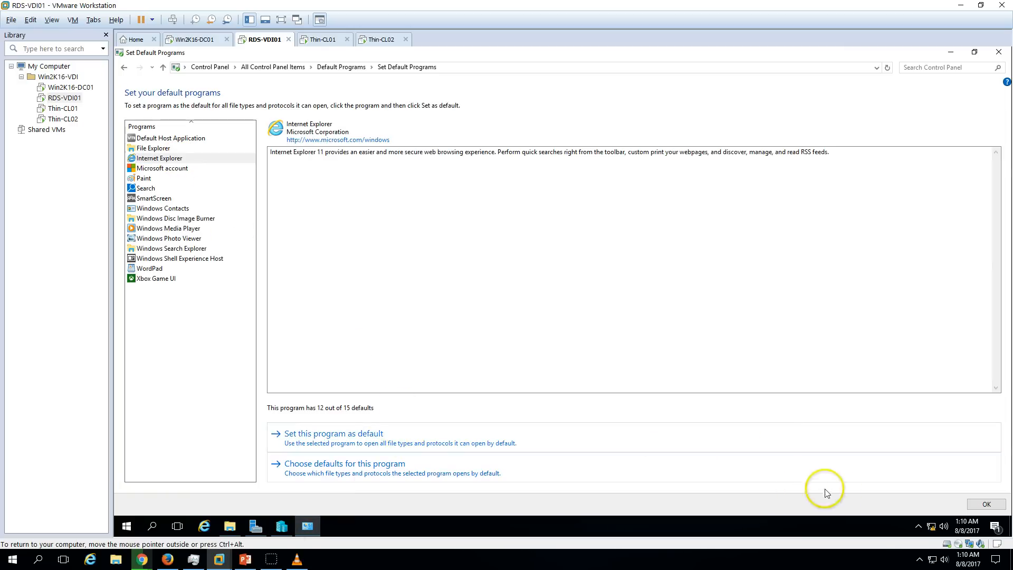
{"action": "left_click", "coordinate": [982, 503]}
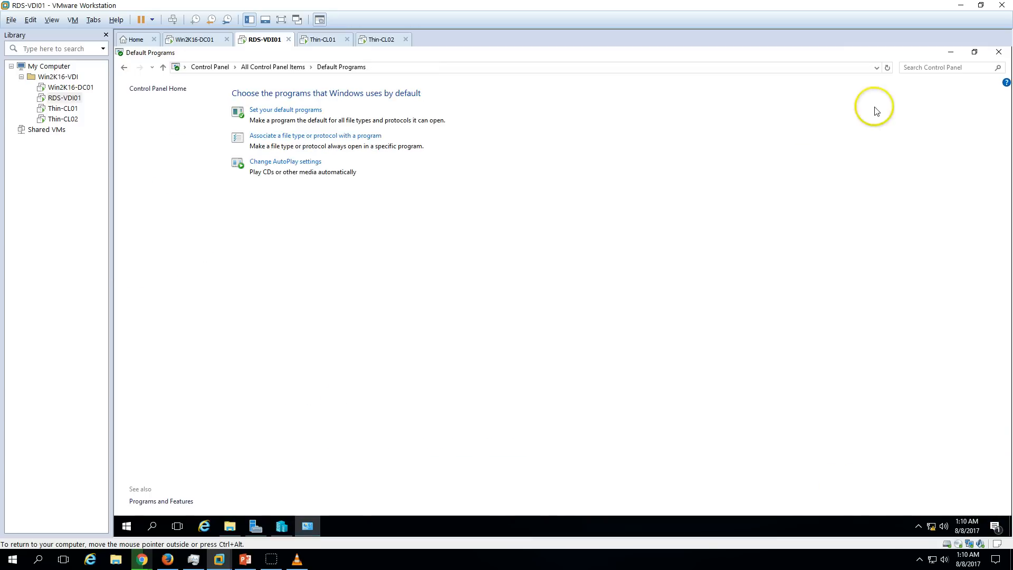
{"action": "left_click", "coordinate": [999, 51]}
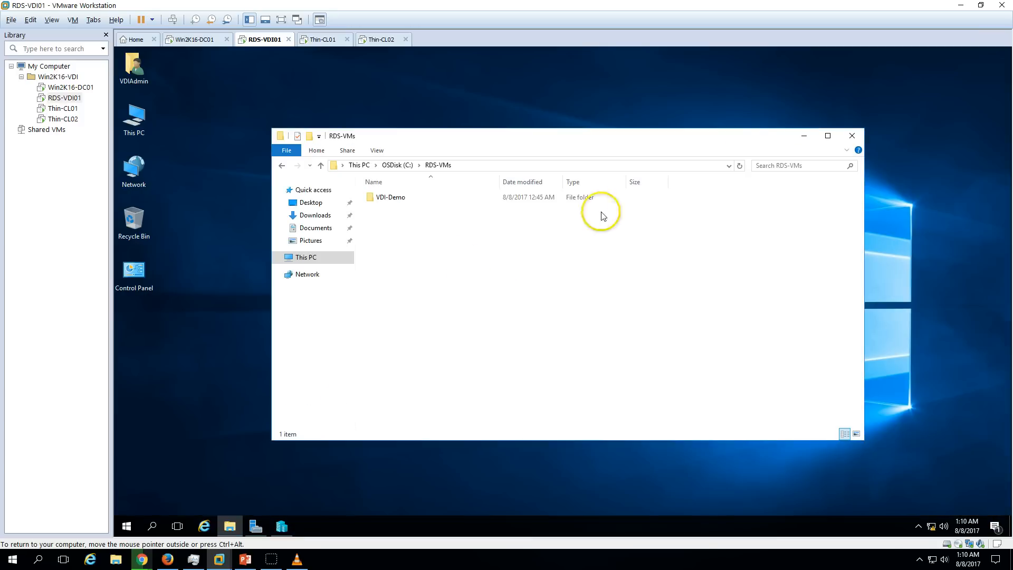
Open the RD Web Access URL from Deployment Properties in a maximized Internet Explorer and copy the address.
{"action": "left_click", "coordinate": [256, 526]}
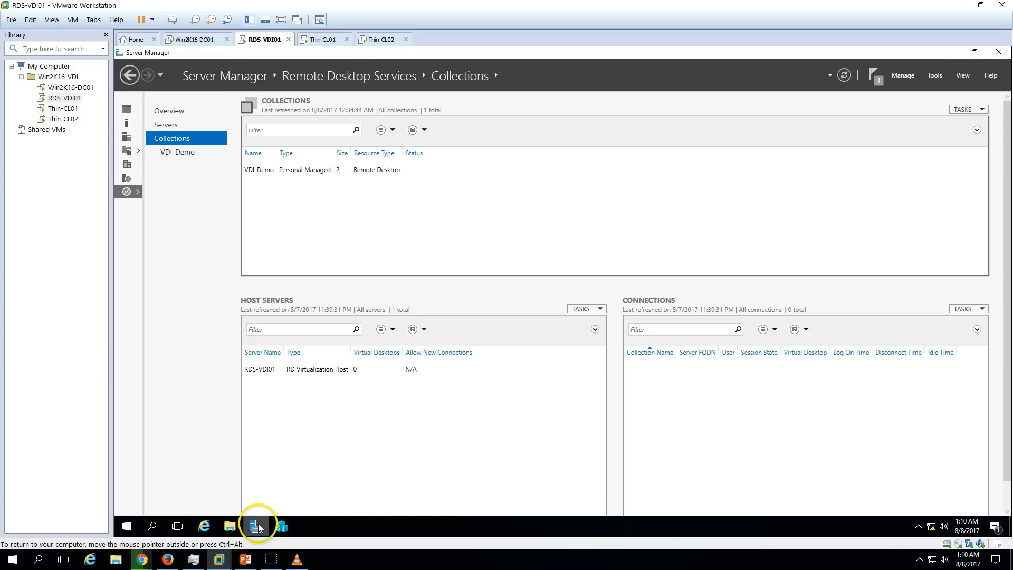
{"action": "left_click", "coordinate": [959, 111]}
{"action": "left_click", "coordinate": [927, 145]}
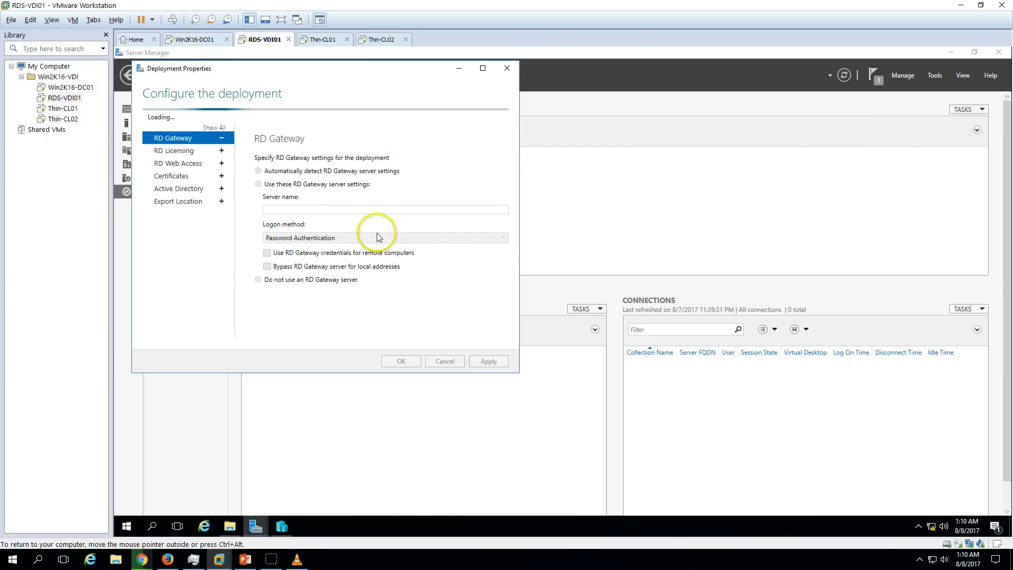
{"action": "left_click", "coordinate": [182, 148]}
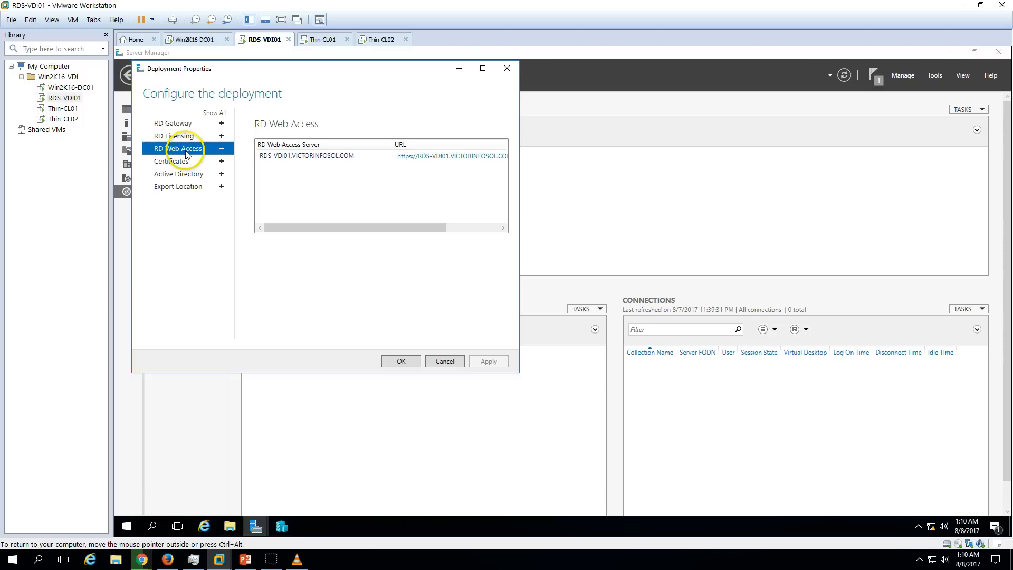
{"action": "left_click", "coordinate": [427, 161]}
{"action": "left_click", "coordinate": [427, 159]}
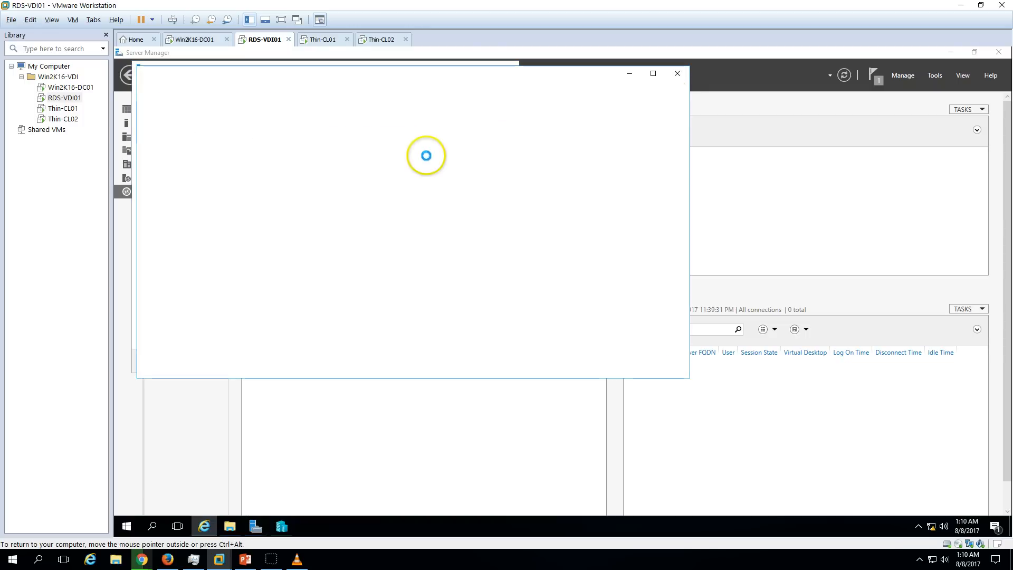
{"action": "double_click", "coordinate": [562, 81]}
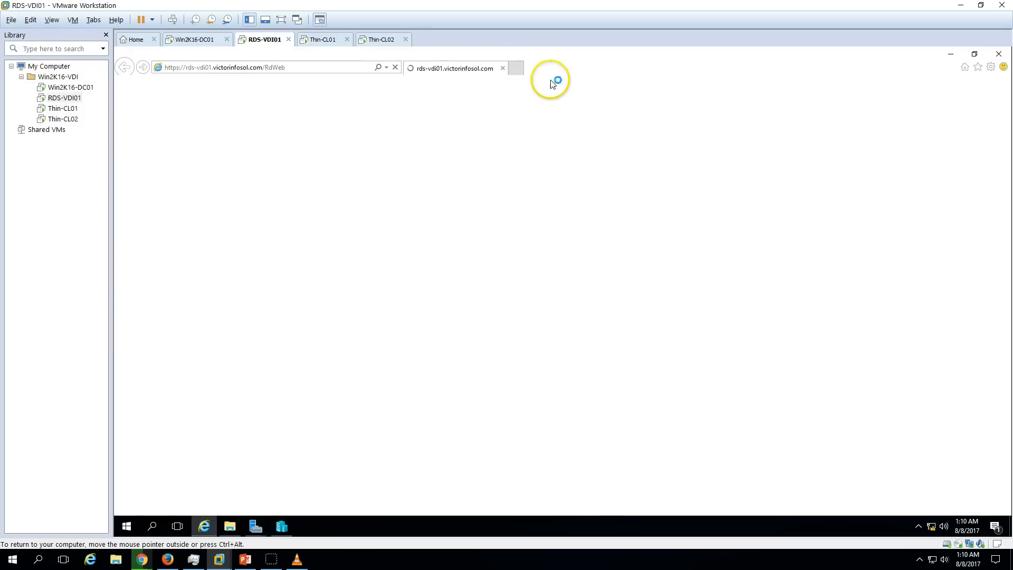
{"action": "left_click", "coordinate": [307, 66]}
{"action": "key", "text": "ctrl+c"}
Launch Internet Explorer on both Thin-CL01 and Thin-CL02.
{"action": "left_click", "coordinate": [323, 39]}
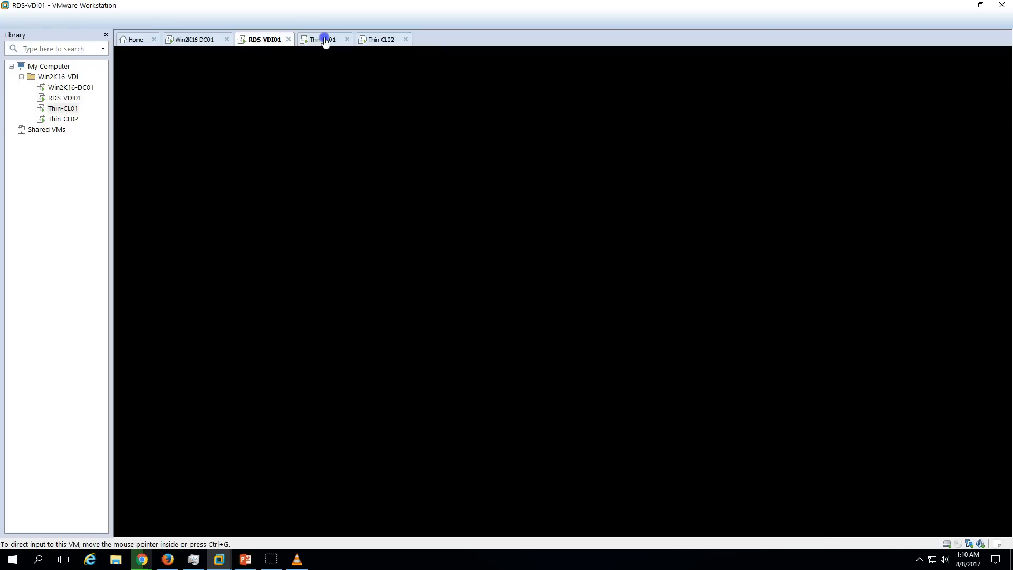
{"action": "left_click", "coordinate": [175, 522]}
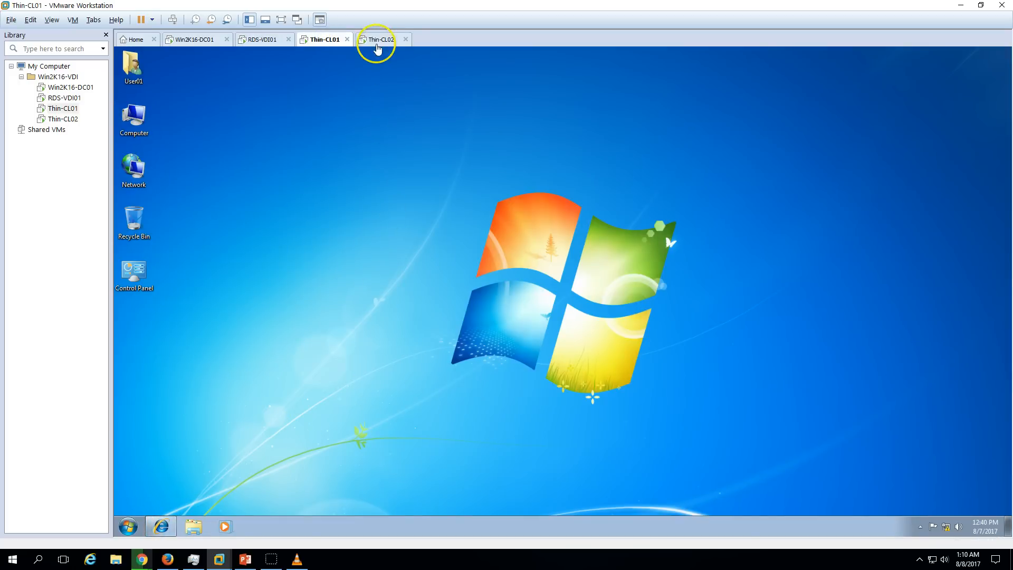
{"action": "left_click", "coordinate": [377, 39]}
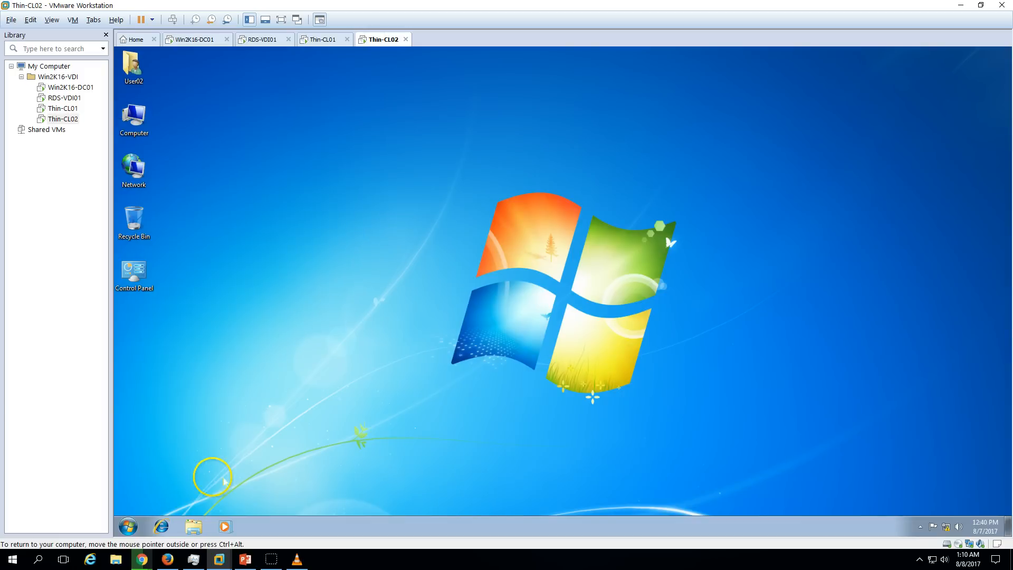
{"action": "left_click", "coordinate": [163, 527]}
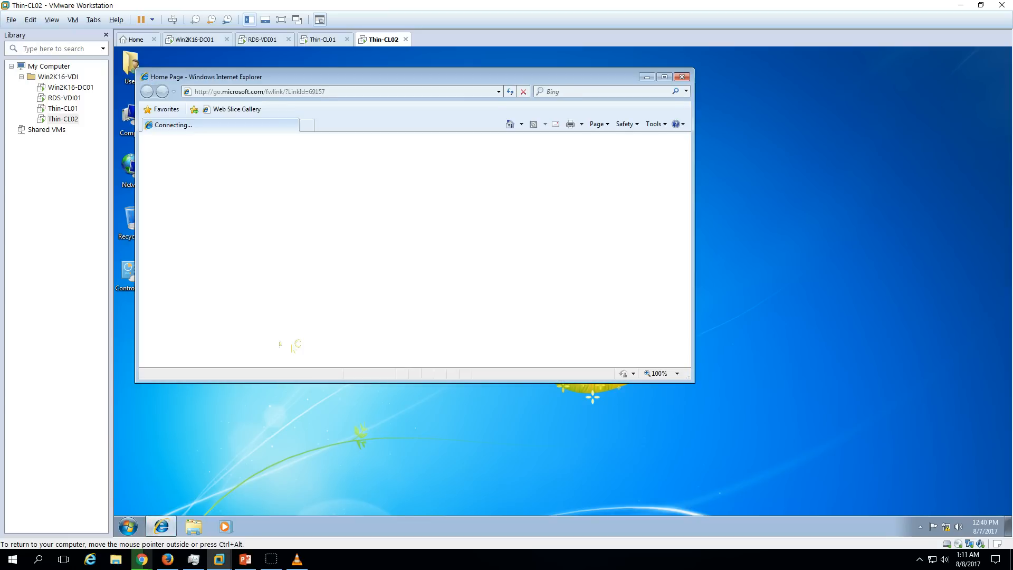
{"action": "left_click", "coordinate": [358, 93]}
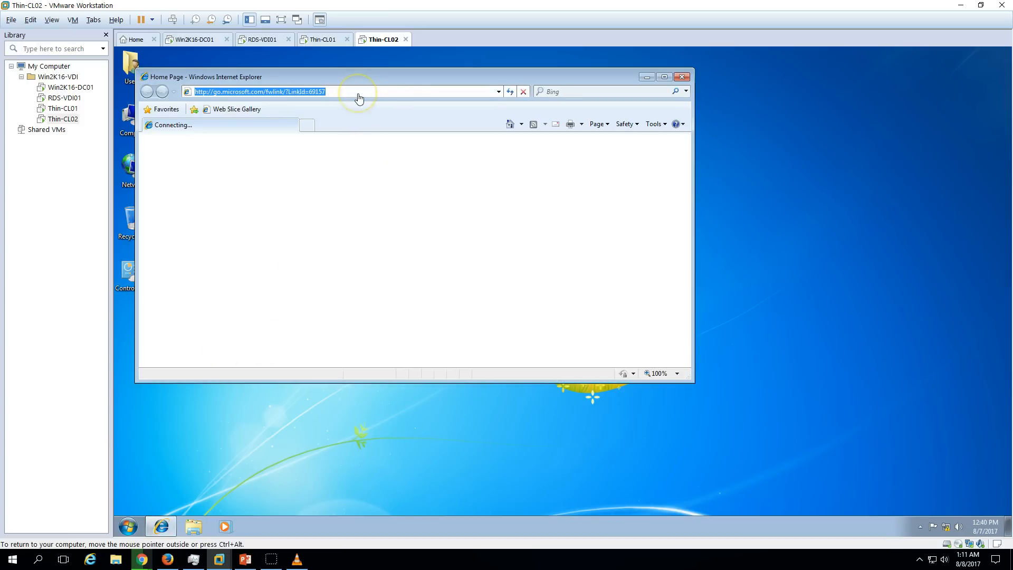
{"action": "key", "text": "ctrl+v"}
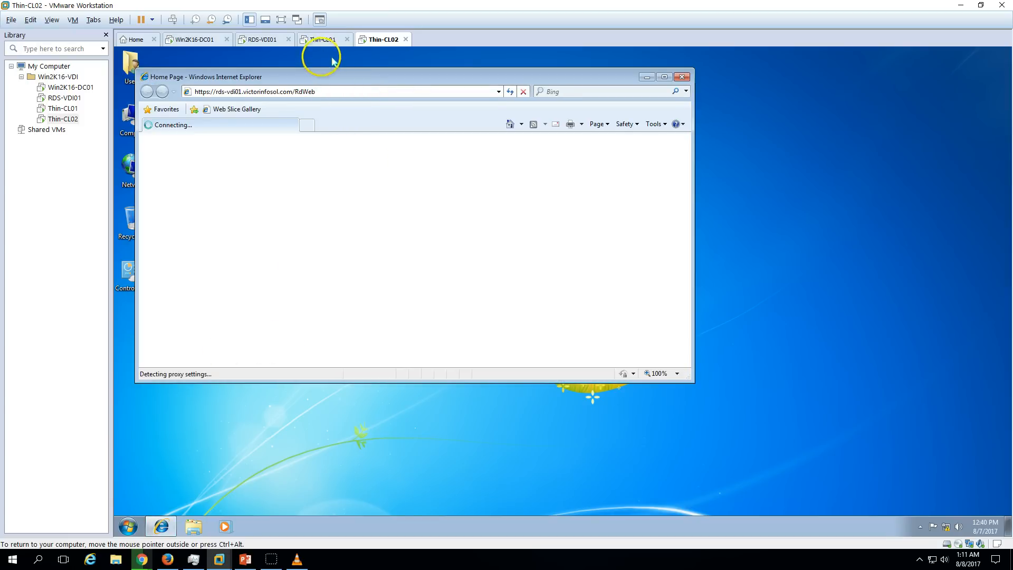
{"action": "left_click", "coordinate": [322, 39]}
{"action": "left_click", "coordinate": [363, 92]}
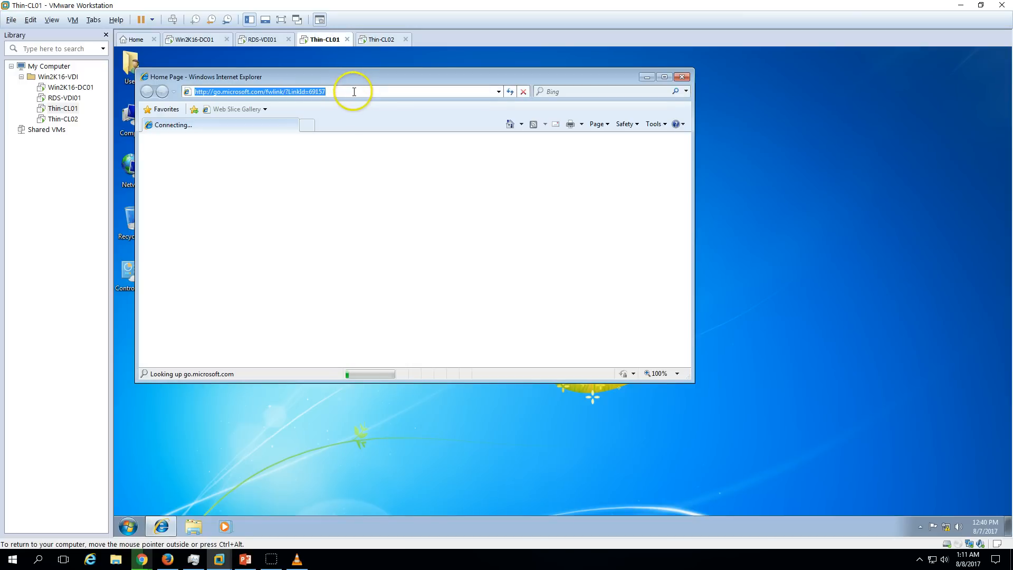
{"action": "key", "text": "ctrl+v"}
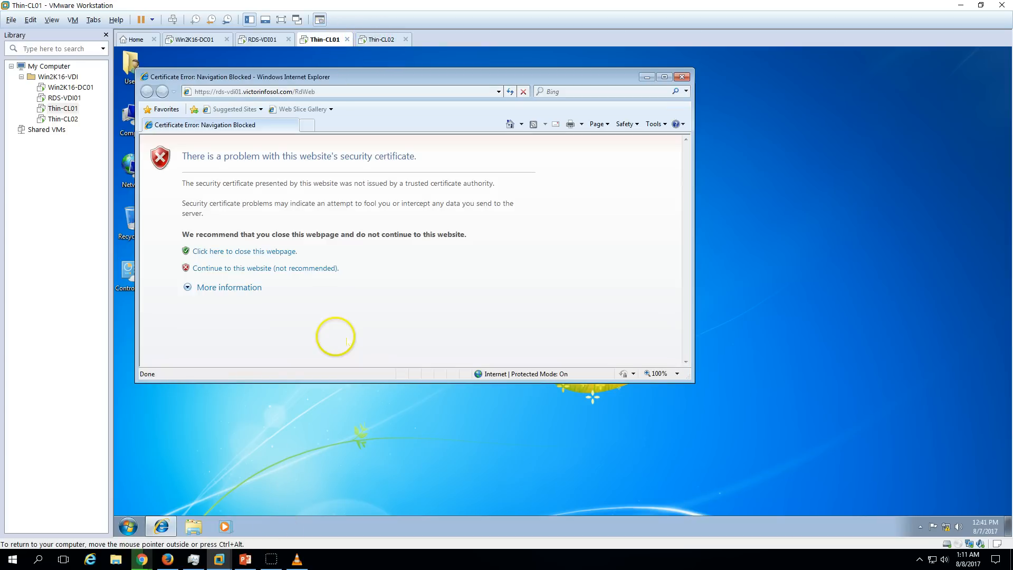
Continue past the certificate warnings and maximize the browsers on Thin-CL01 and Thin-CL02.
{"action": "left_click", "coordinate": [289, 272]}
{"action": "double_click", "coordinate": [441, 76]}
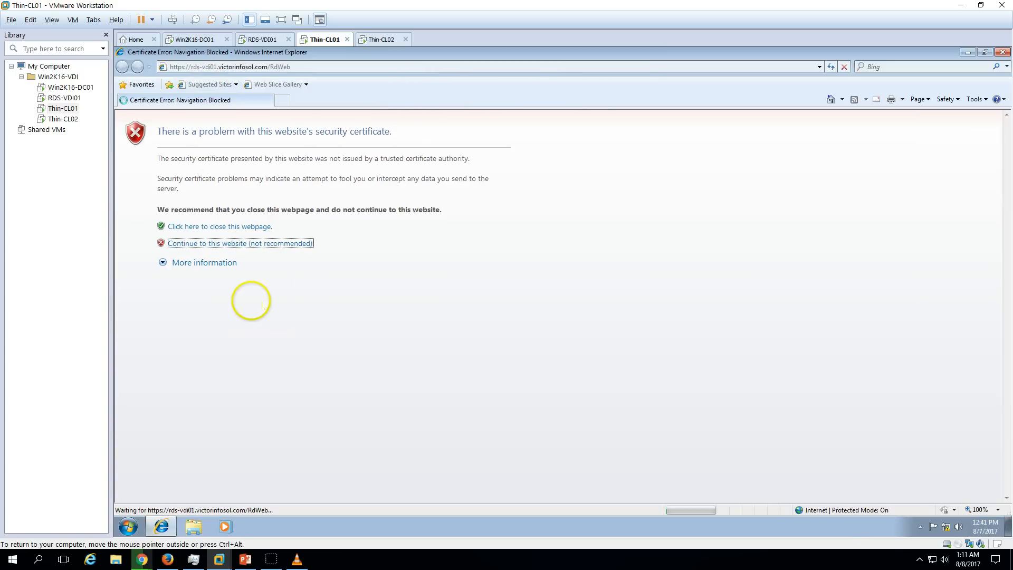
{"action": "left_click", "coordinate": [381, 40]}
{"action": "left_click", "coordinate": [290, 268]}
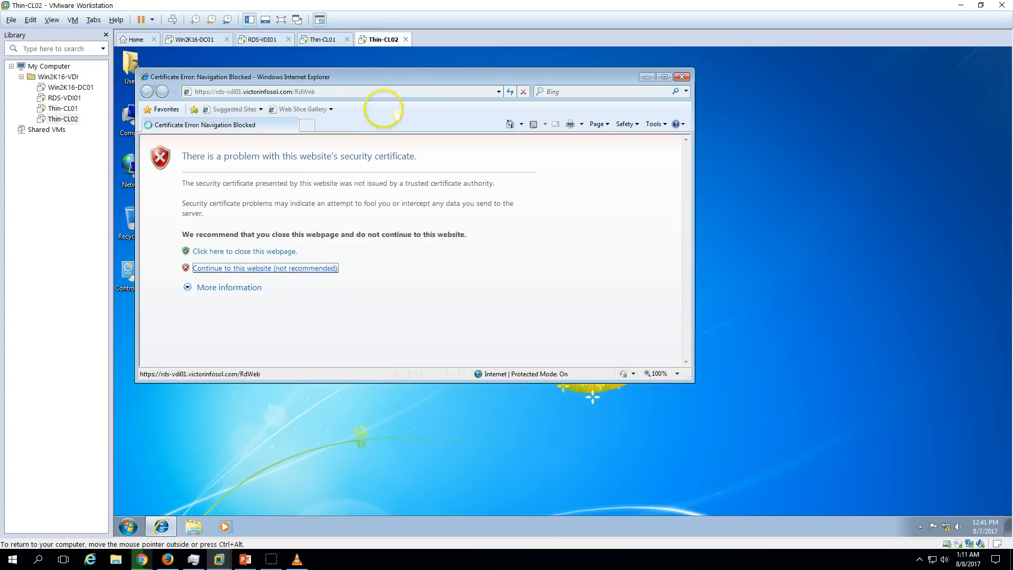
{"action": "double_click", "coordinate": [402, 76]}
{"action": "left_click", "coordinate": [330, 40]}
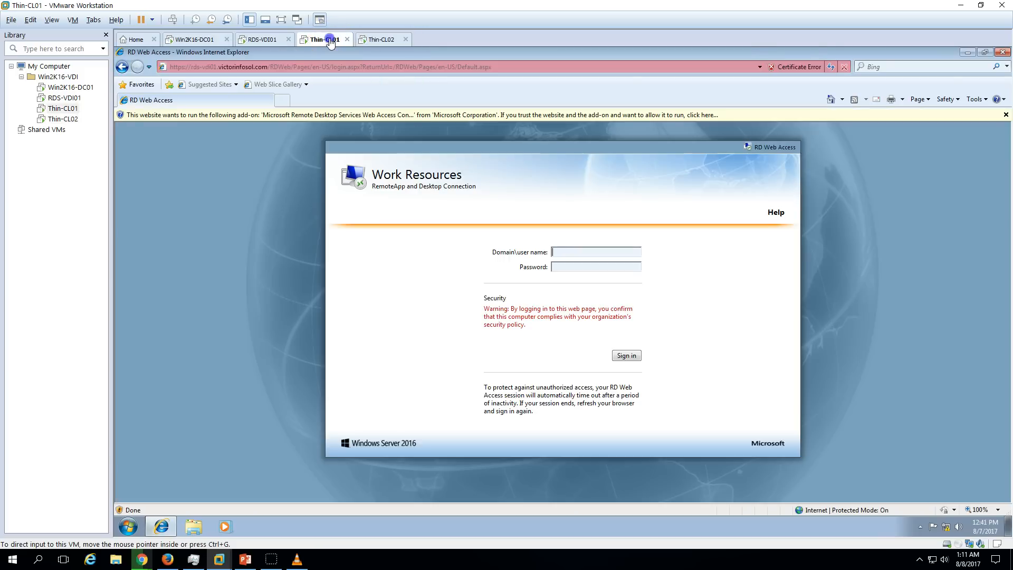
Allow the Remote Desktop add-on to run on Thin-CL01's RD Web Access page.
{"action": "left_click", "coordinate": [616, 115]}
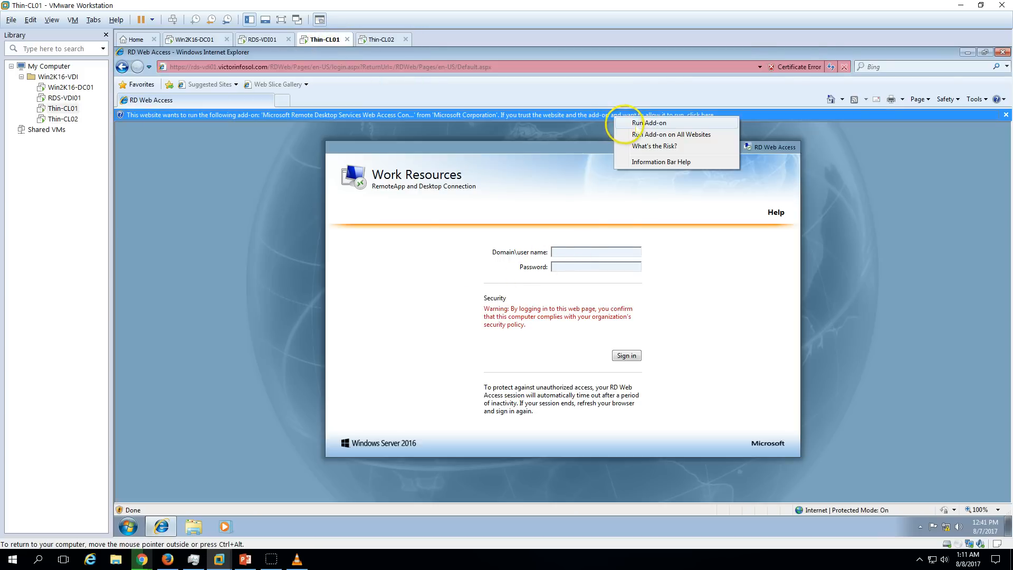
{"action": "left_click", "coordinate": [636, 126]}
{"action": "left_click", "coordinate": [587, 289]}
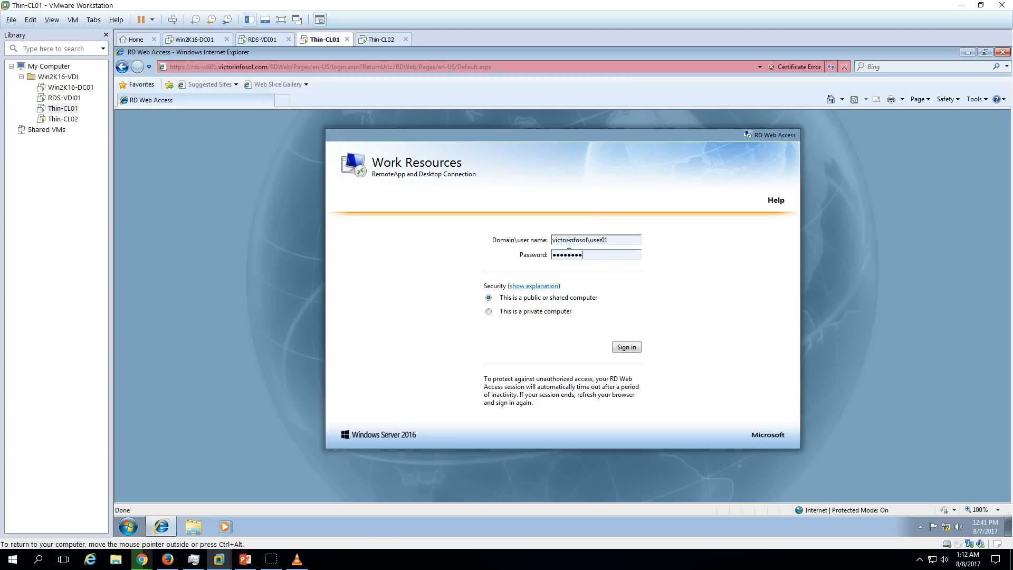
Sign in on Thin-CL01, connect to the VDI-Demo desktop with credentials, then view RDS-VDI01.
{"action": "left_click", "coordinate": [626, 347]}
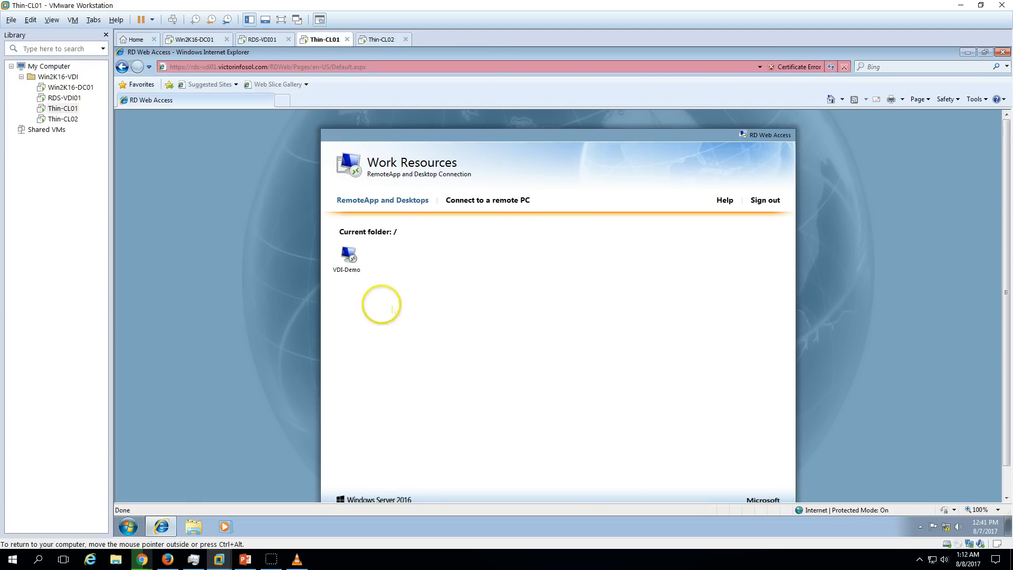
{"action": "left_click", "coordinate": [346, 266]}
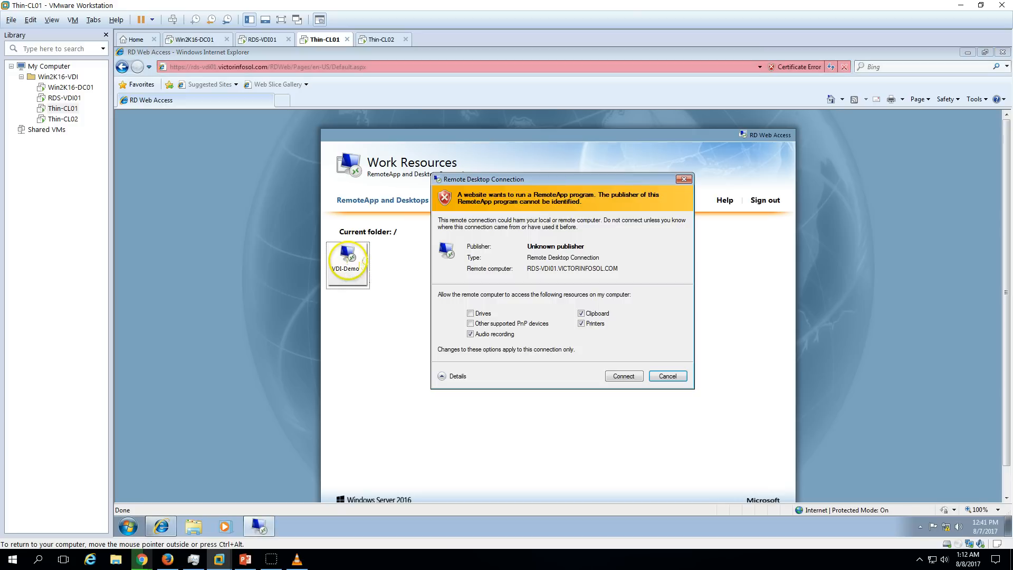
{"action": "left_click", "coordinate": [625, 374]}
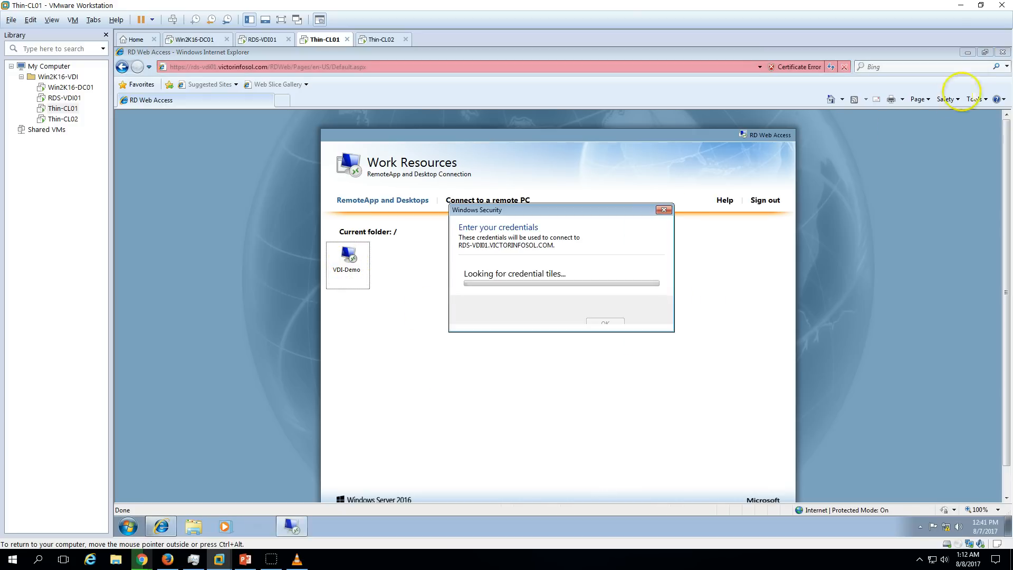
{"action": "left_click", "coordinate": [967, 53]}
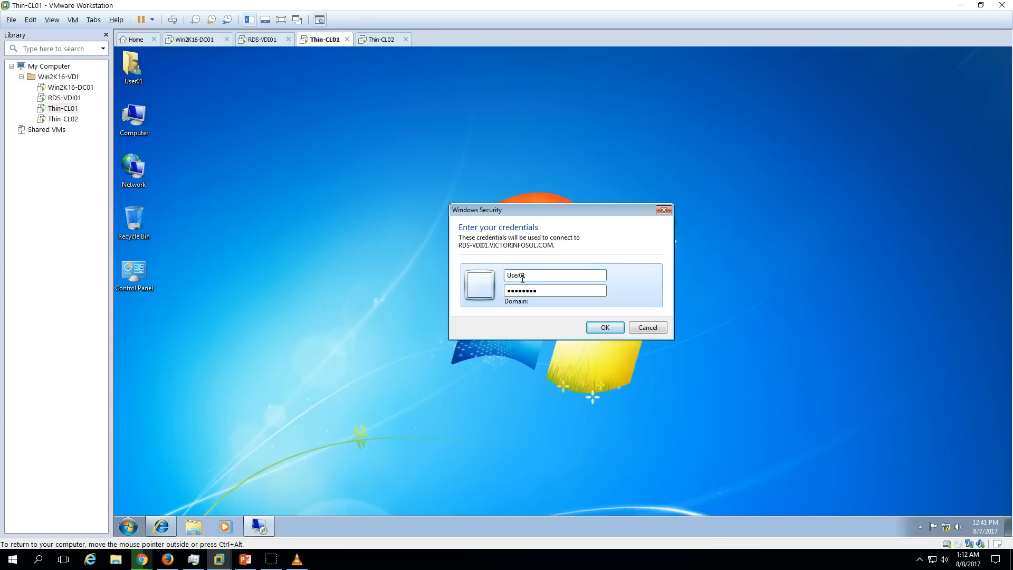
{"action": "key", "text": "Return"}
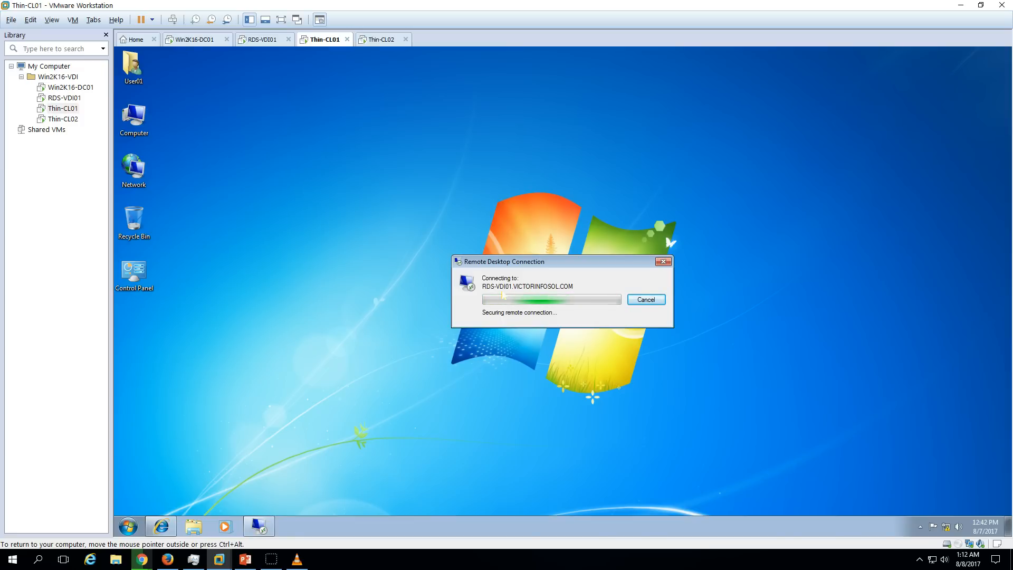
{"action": "left_click", "coordinate": [249, 41]}
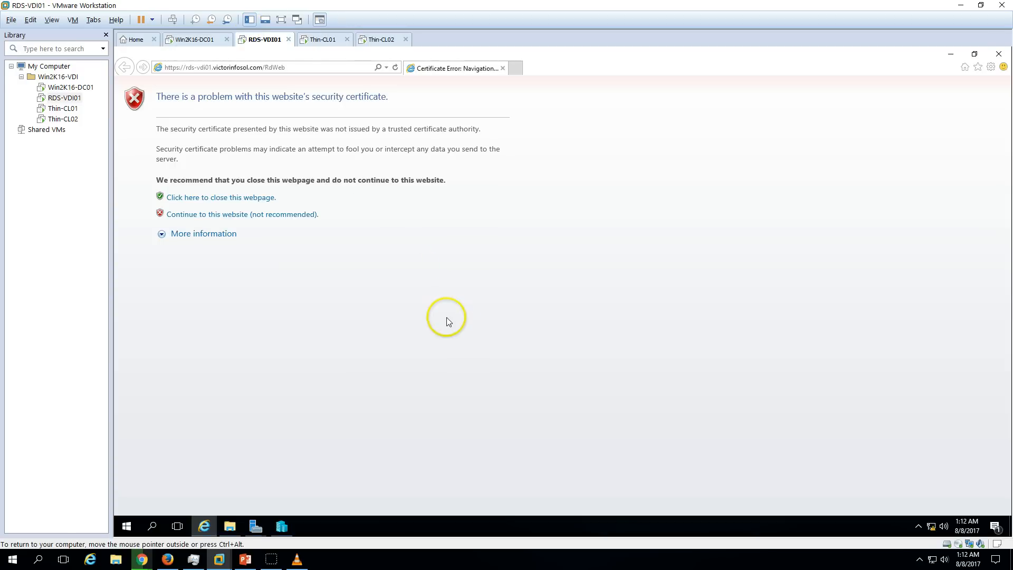
Close the certificate error window and Deployment Properties, then select VDI-01 in Hyper-V Manager.
{"action": "left_click", "coordinate": [203, 526]}
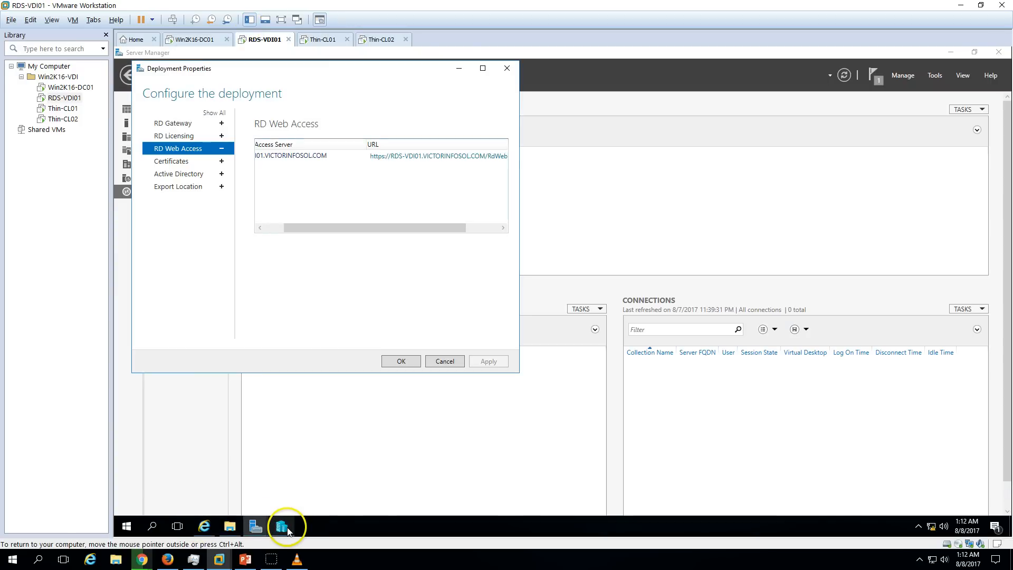
{"action": "left_click", "coordinate": [402, 361]}
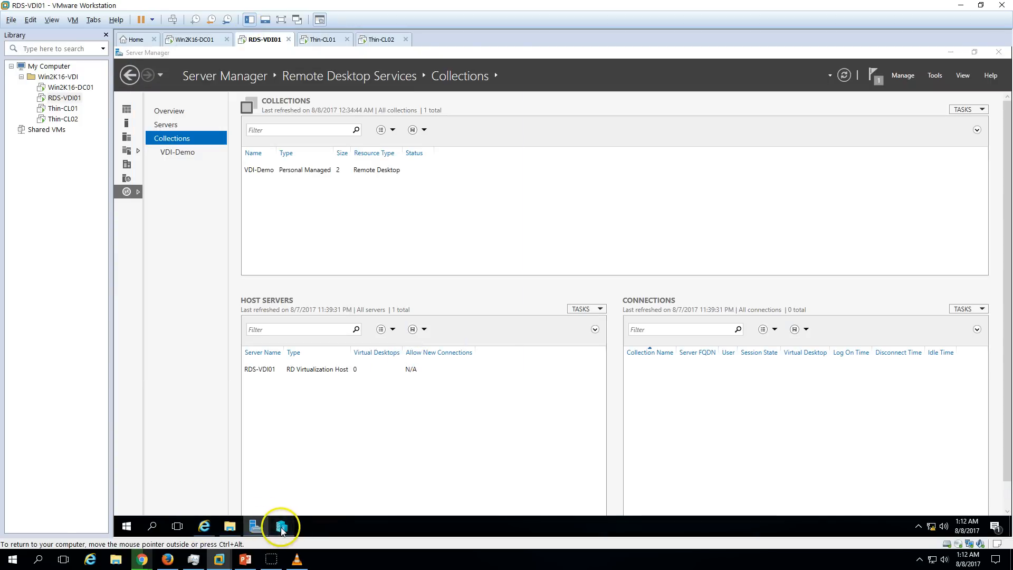
{"action": "left_click", "coordinate": [280, 526]}
{"action": "left_click", "coordinate": [334, 136]}
{"action": "left_click", "coordinate": [337, 126]}
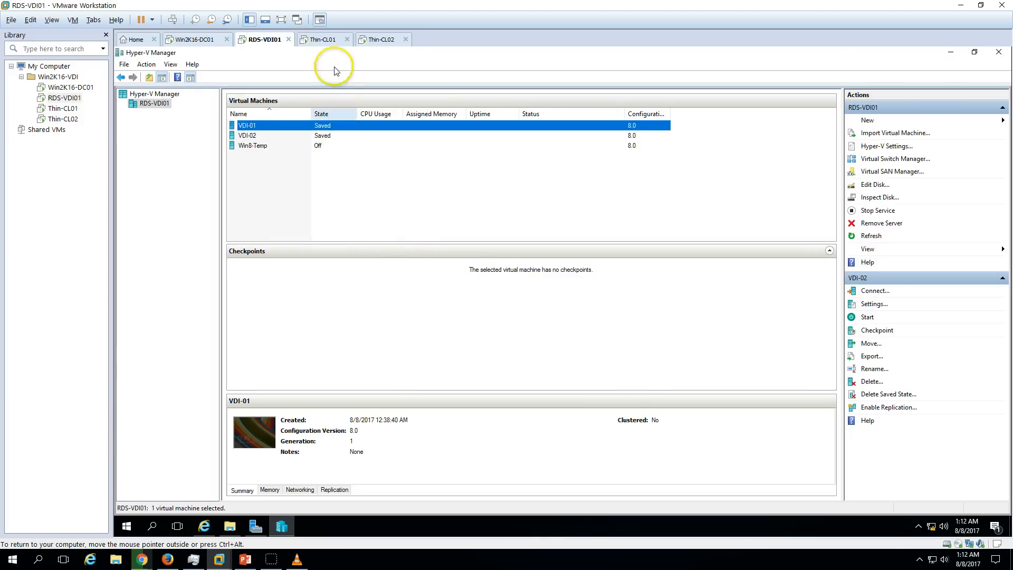
Alternate between Thin-CL01 and RDS-VDI01, tracking VDI-01 starting while the connection opens.
{"action": "left_click", "coordinate": [323, 40]}
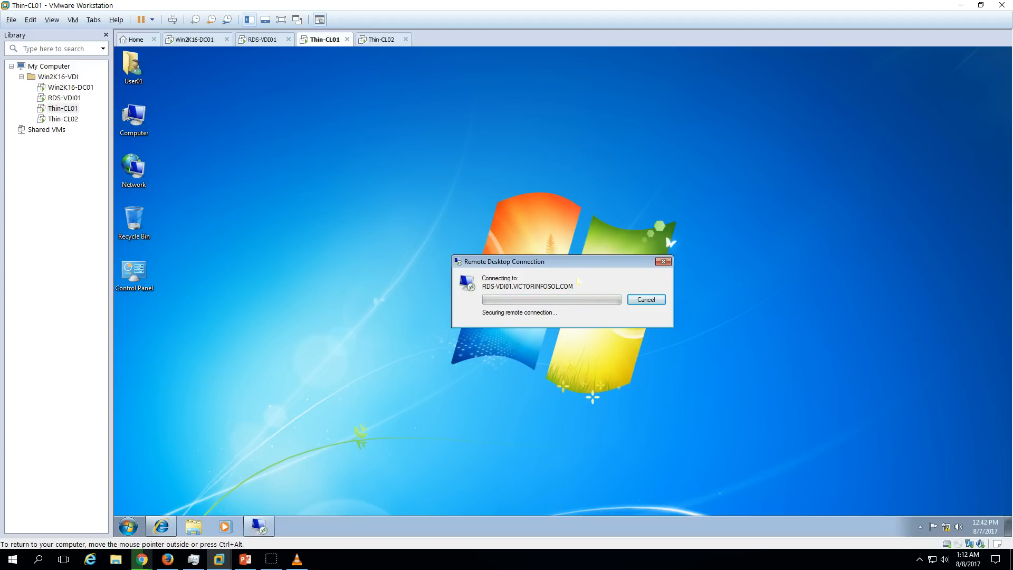
{"action": "left_click", "coordinate": [263, 40]}
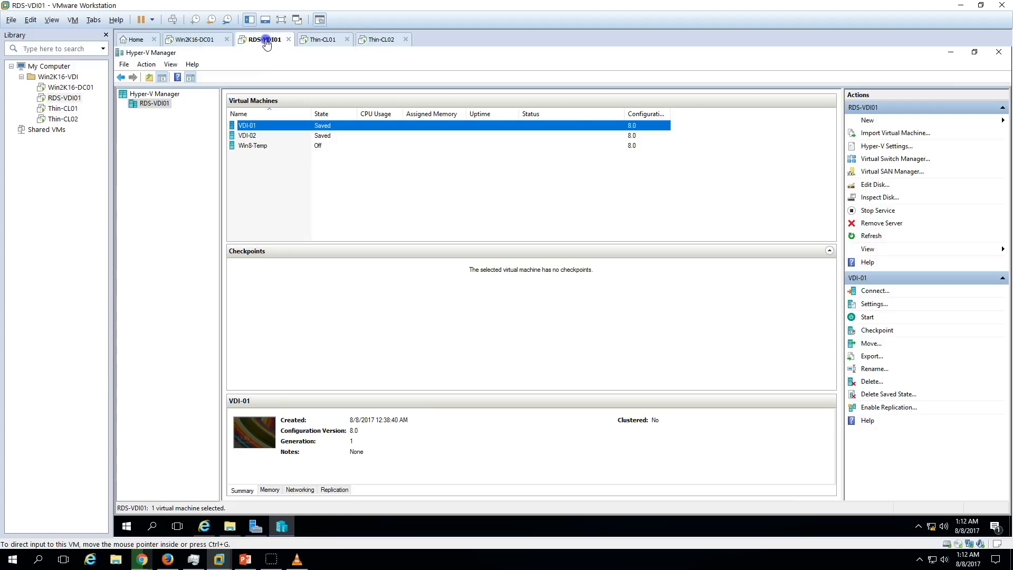
{"action": "key", "text": "ctrl+a"}
{"action": "left_click", "coordinate": [324, 39]}
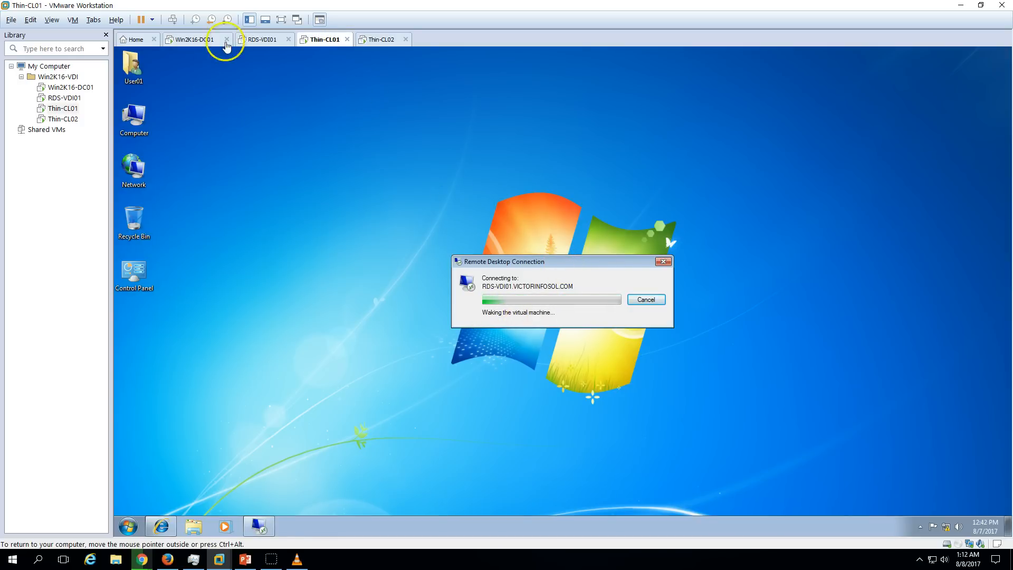
{"action": "left_click", "coordinate": [262, 39]}
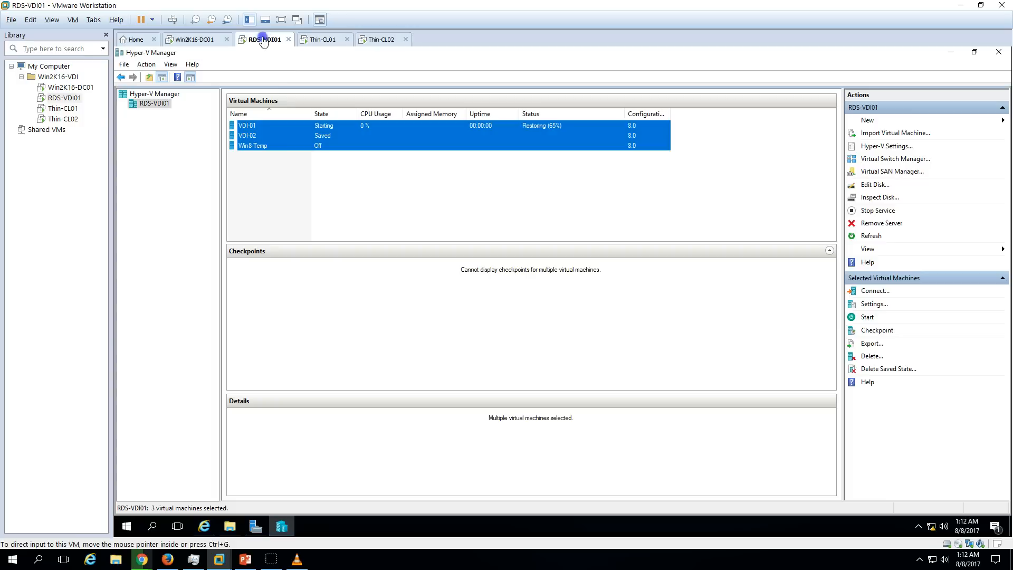
{"action": "left_click", "coordinate": [331, 126]}
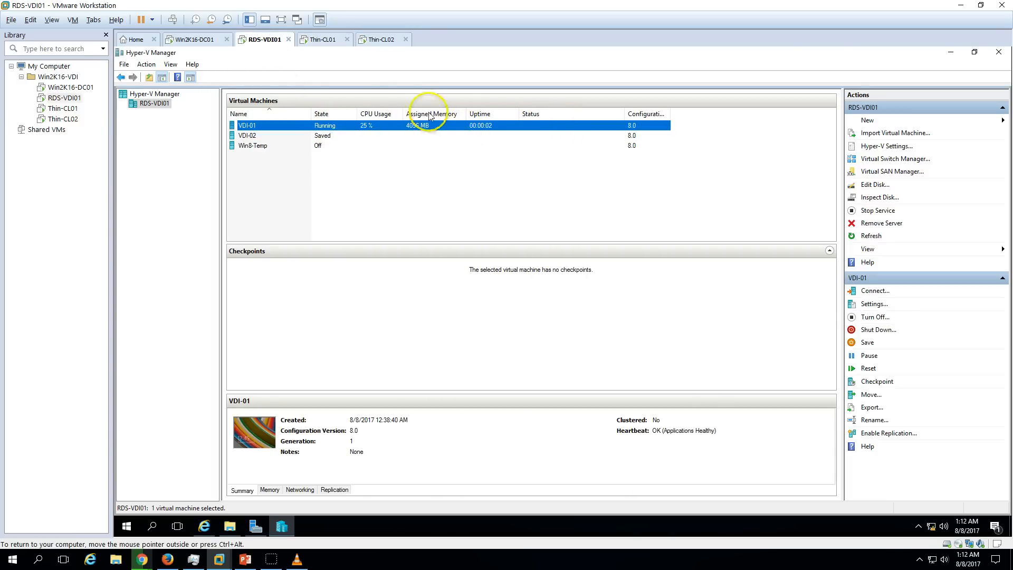
{"action": "left_click", "coordinate": [336, 42]}
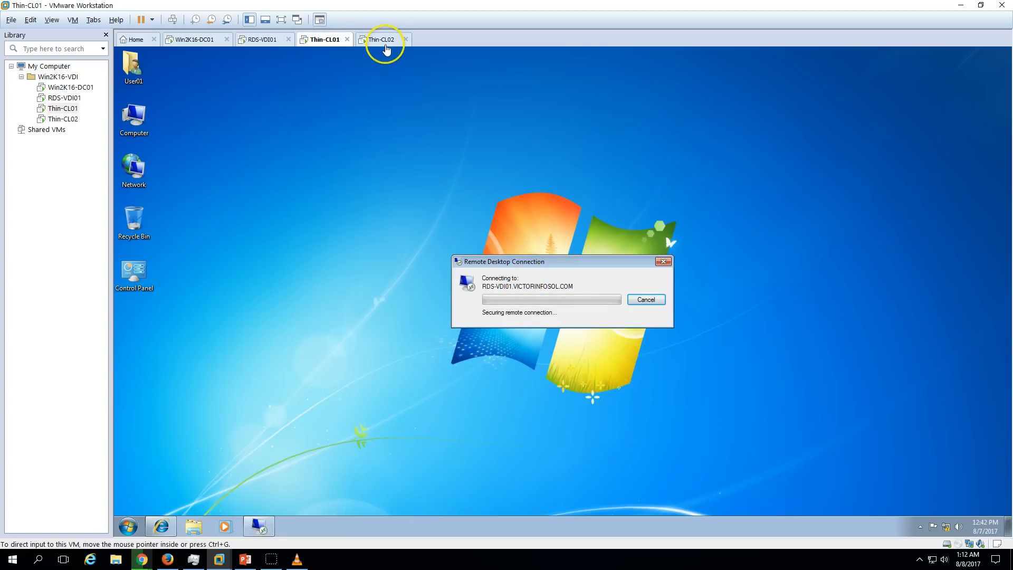
On Thin-CL02, allow the Remote Desktop Web Access add-on to run, re-allowing it after a first sign-in.
{"action": "left_click", "coordinate": [382, 39]}
{"action": "left_click", "coordinate": [605, 115]}
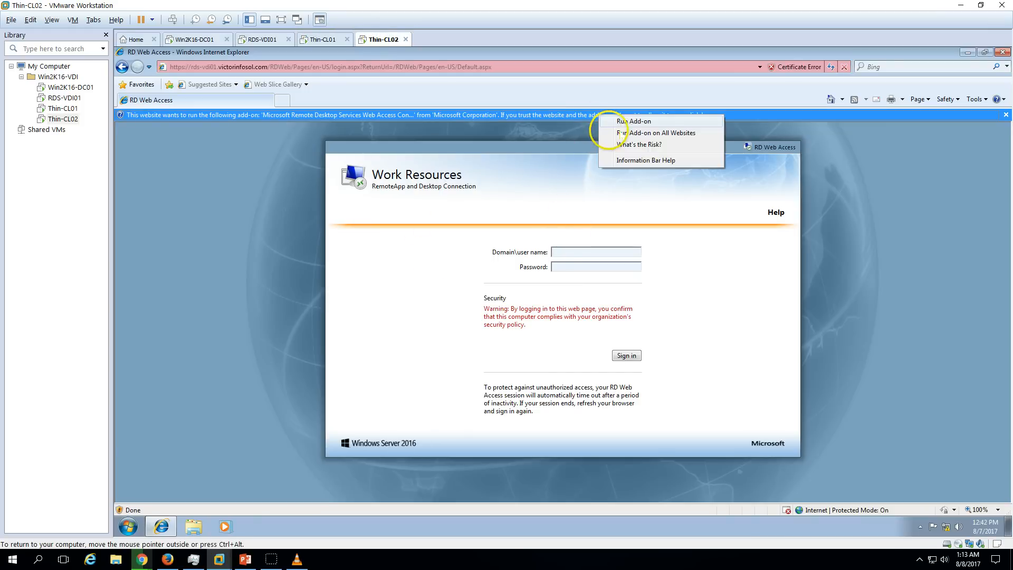
{"action": "left_click", "coordinate": [609, 130]}
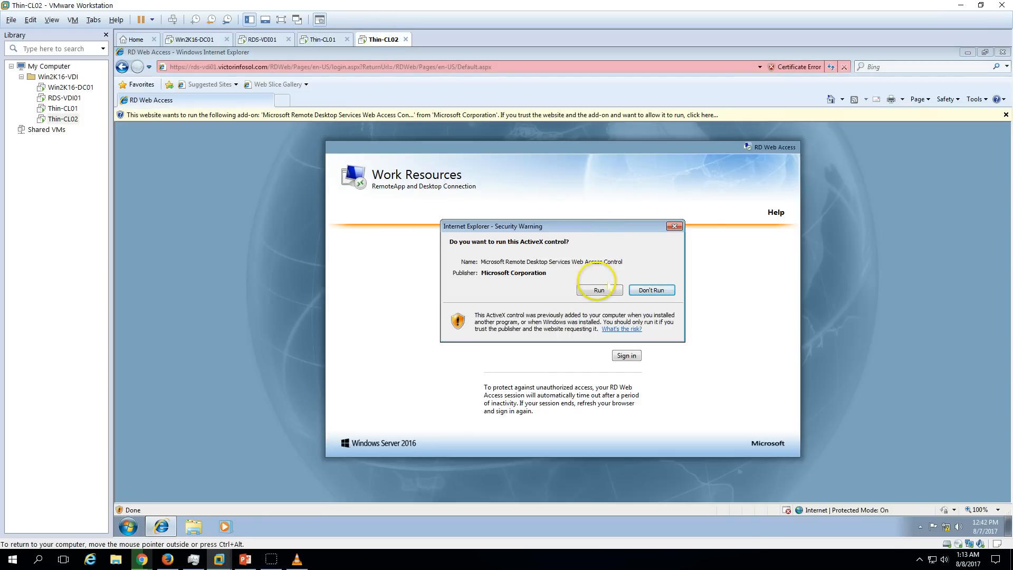
{"action": "left_click", "coordinate": [606, 289]}
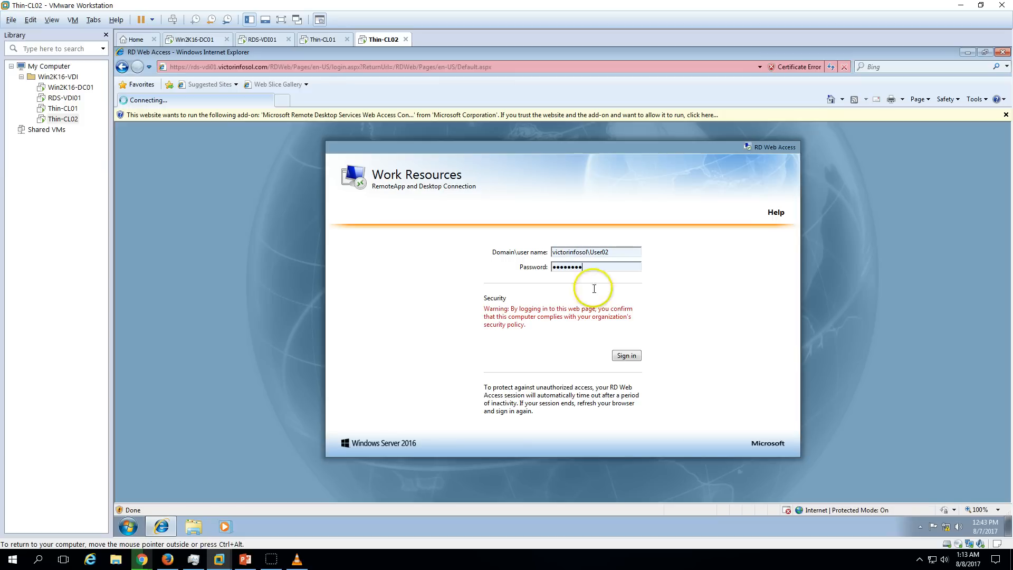
{"action": "left_click", "coordinate": [626, 355]}
{"action": "left_click", "coordinate": [609, 320]}
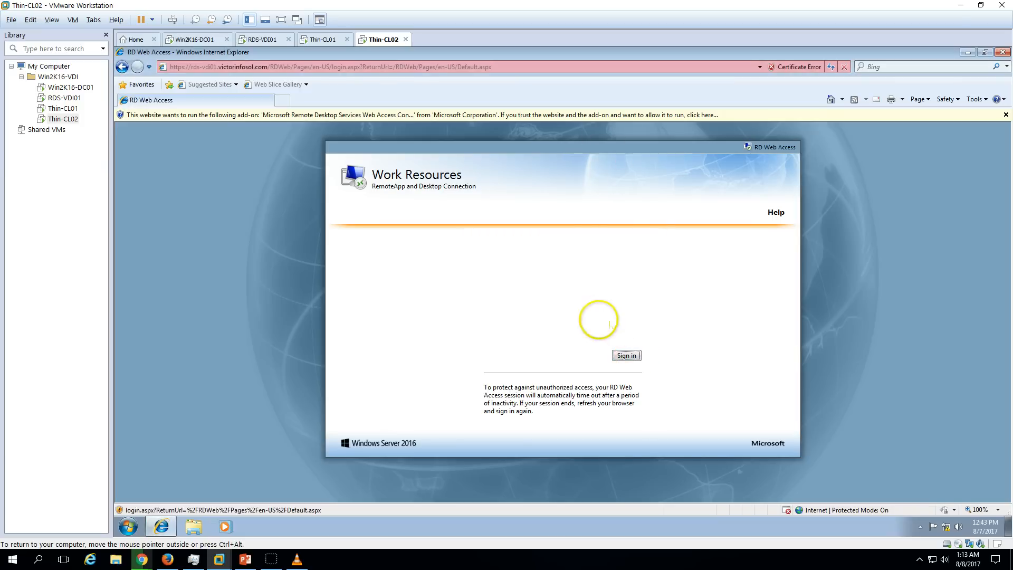
{"action": "left_click", "coordinate": [636, 115]}
{"action": "left_click", "coordinate": [660, 98]}
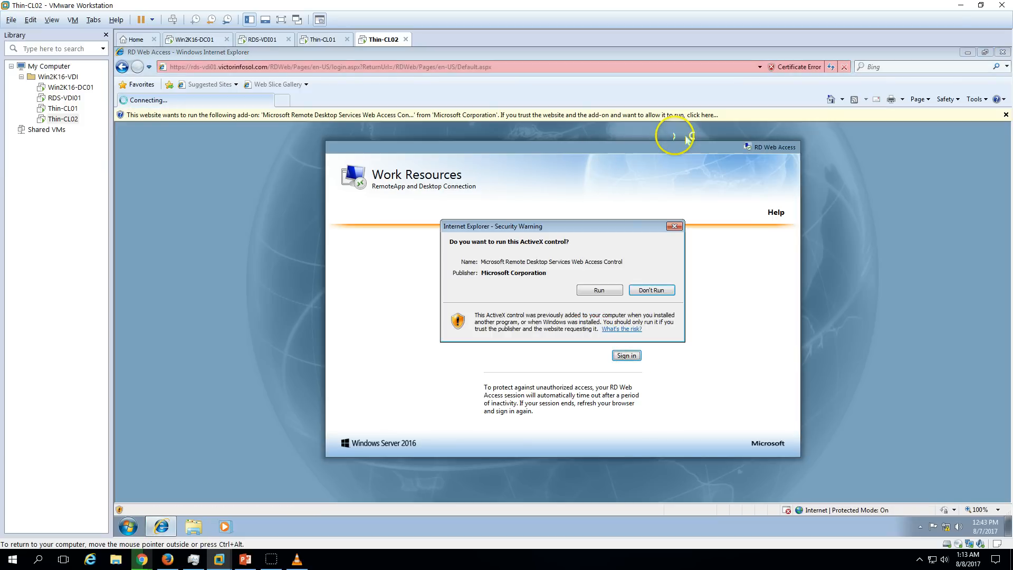
{"action": "left_click", "coordinate": [600, 290]}
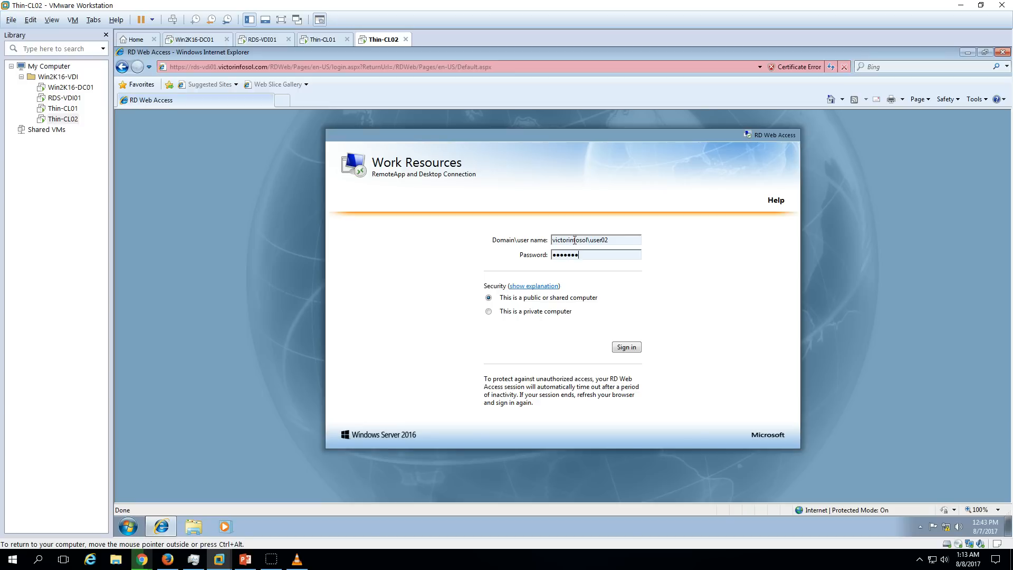
Sign in as the second user, connect to VDI-Demo with credentials, then view RDS-VDI01.
{"action": "left_click", "coordinate": [628, 347]}
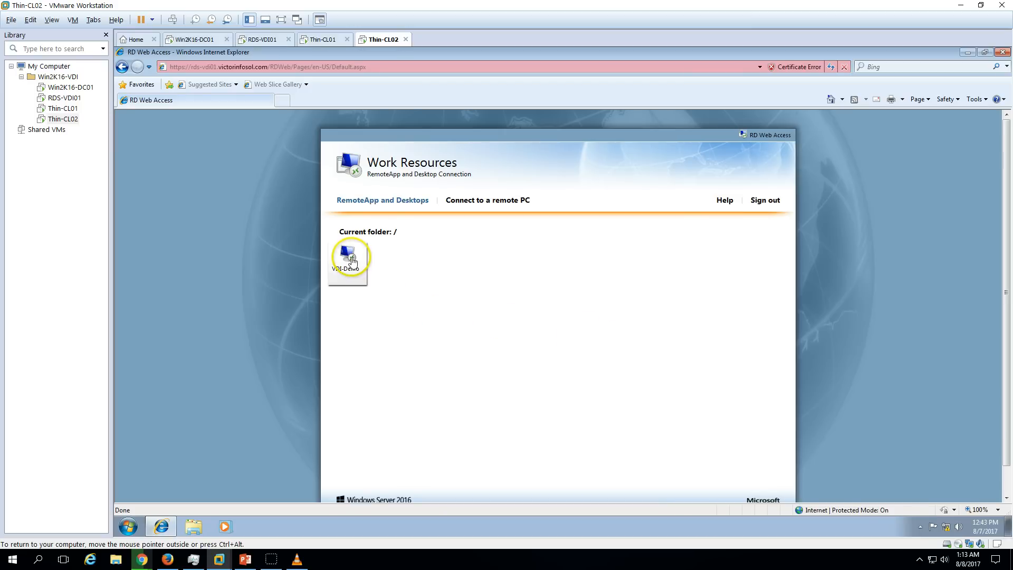
{"action": "left_click", "coordinate": [348, 256]}
{"action": "left_click", "coordinate": [615, 377]}
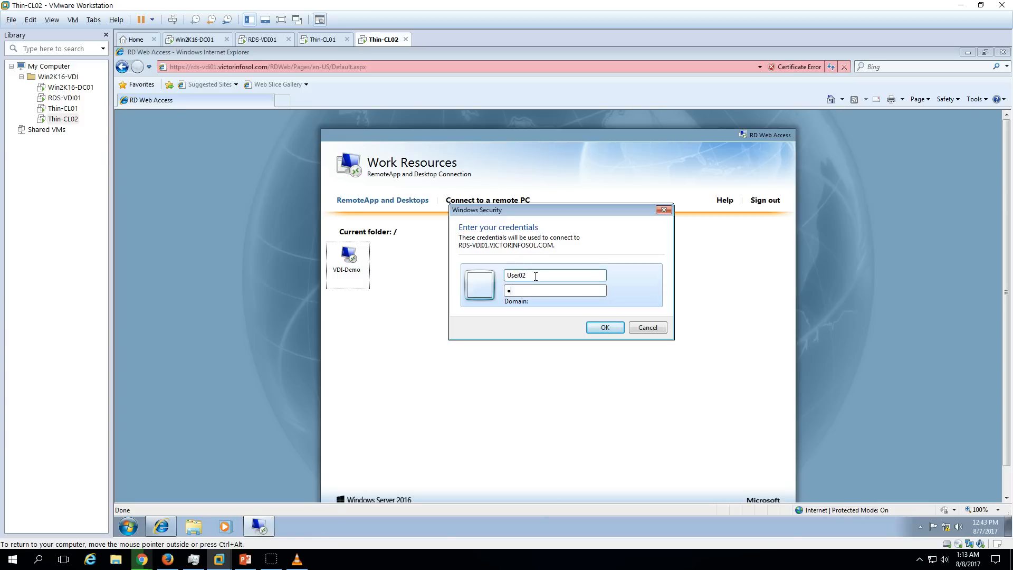
{"action": "key", "text": "Return"}
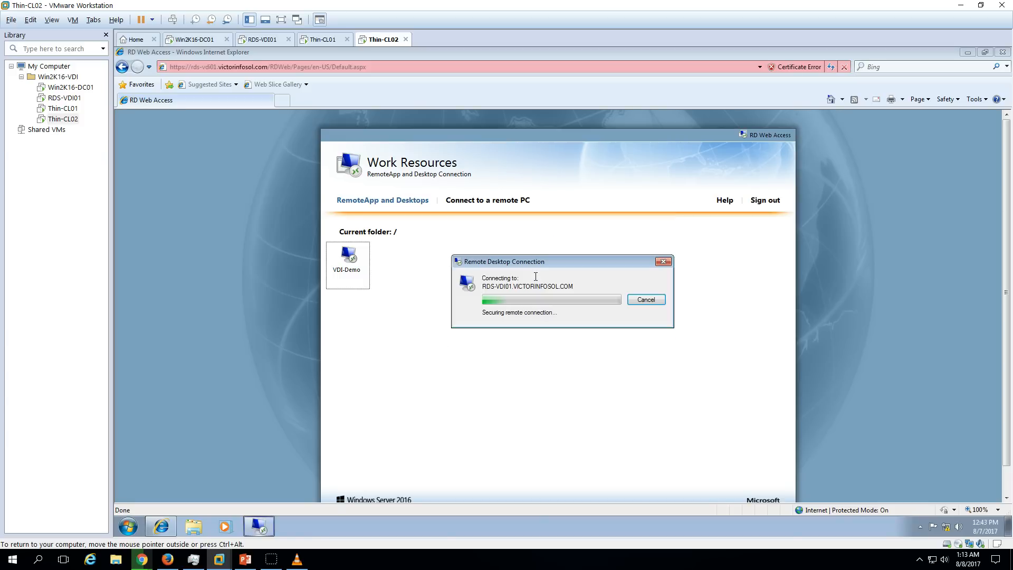
{"action": "left_click", "coordinate": [967, 52]}
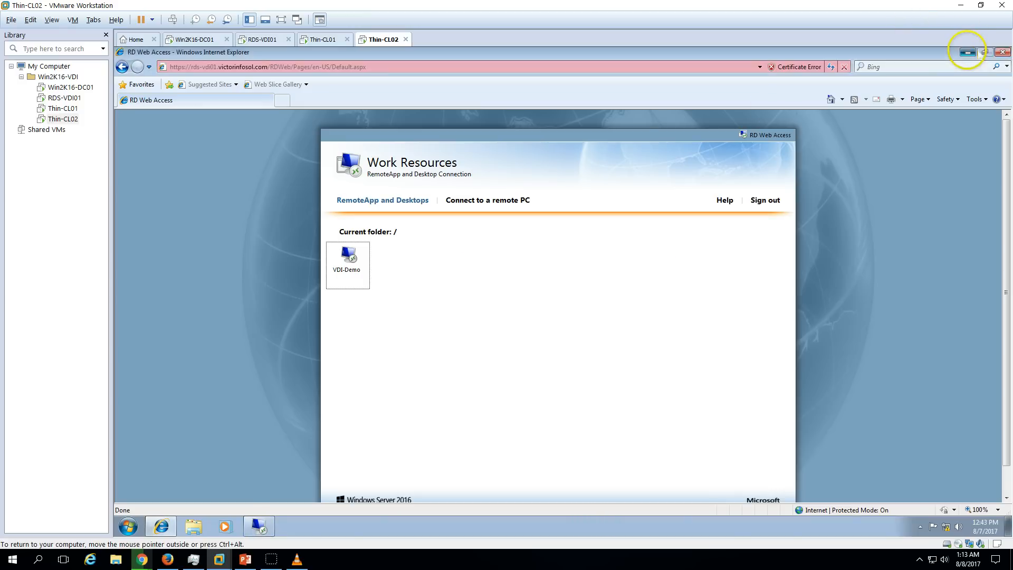
{"action": "left_click", "coordinate": [312, 39]}
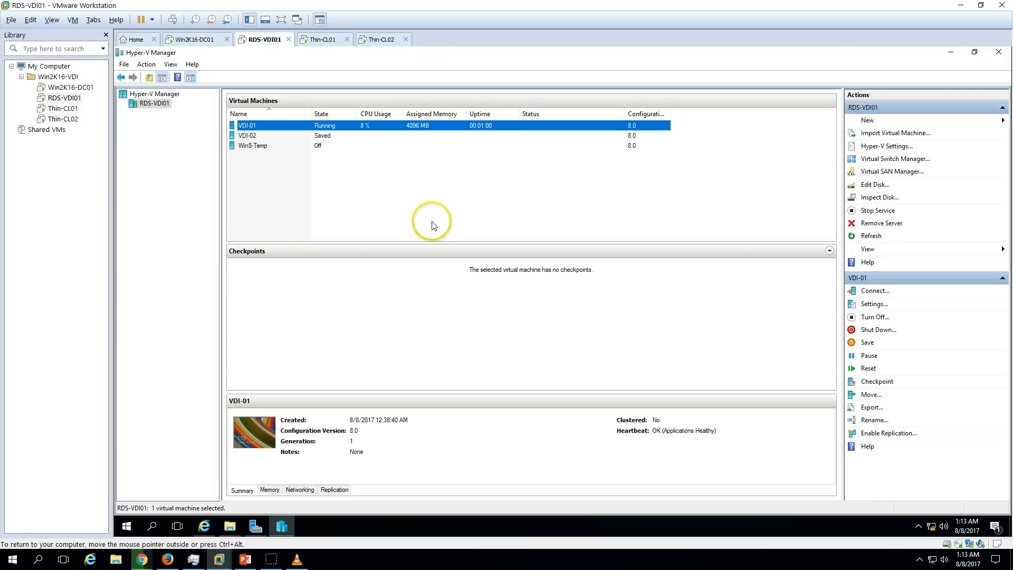
Select VDI-01 in Hyper-V Manager to view its details, then return to Thin-CL01.
{"action": "left_click_drag", "start_coordinate": [441, 205], "coordinate": [392, 185]}
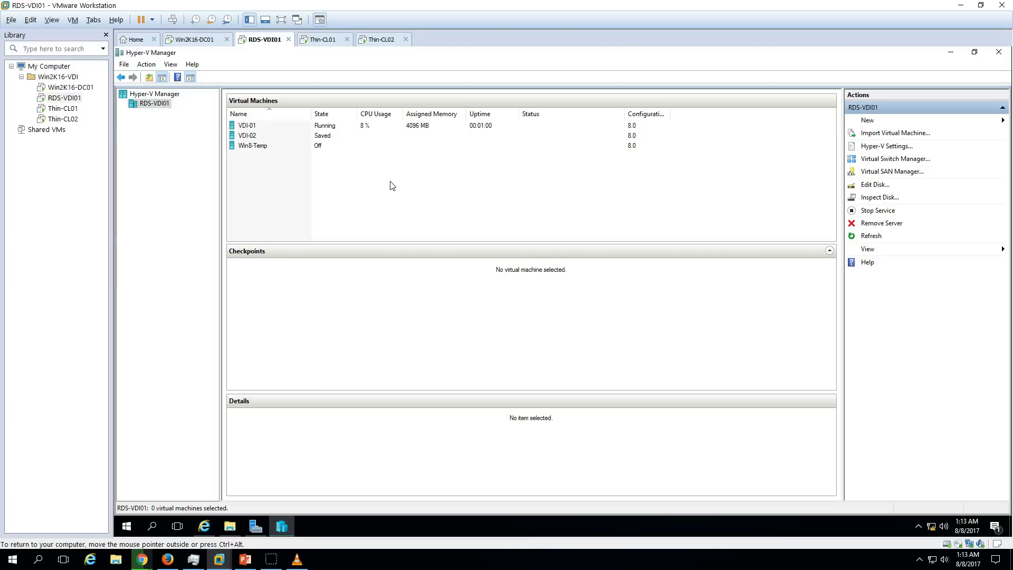
{"action": "left_click", "coordinate": [369, 126]}
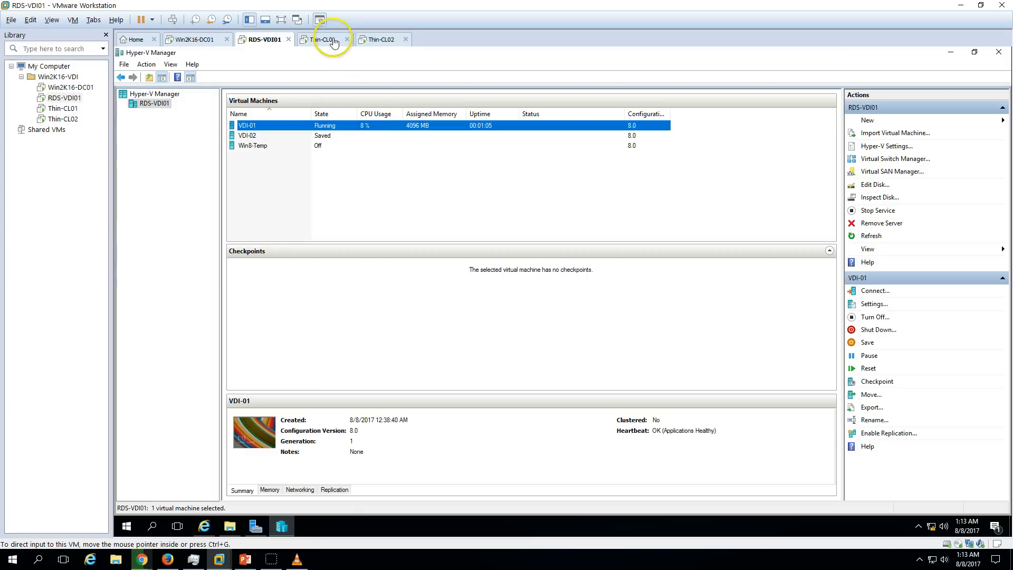
{"action": "left_click", "coordinate": [330, 39]}
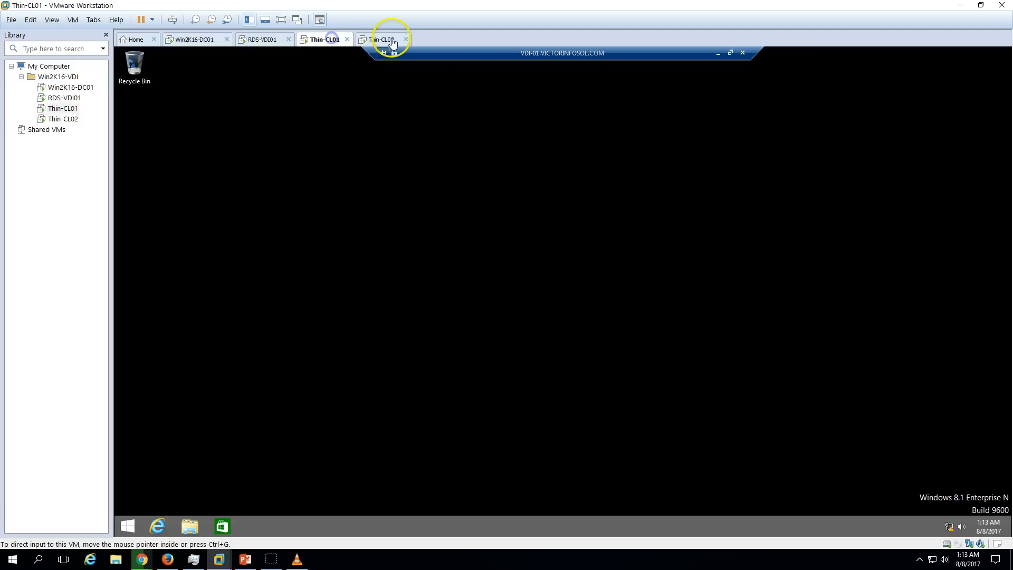
Open This PC's system properties on Thin-CL01 to confirm the session is VDI-01, then close it.
{"action": "left_click", "coordinate": [201, 530]}
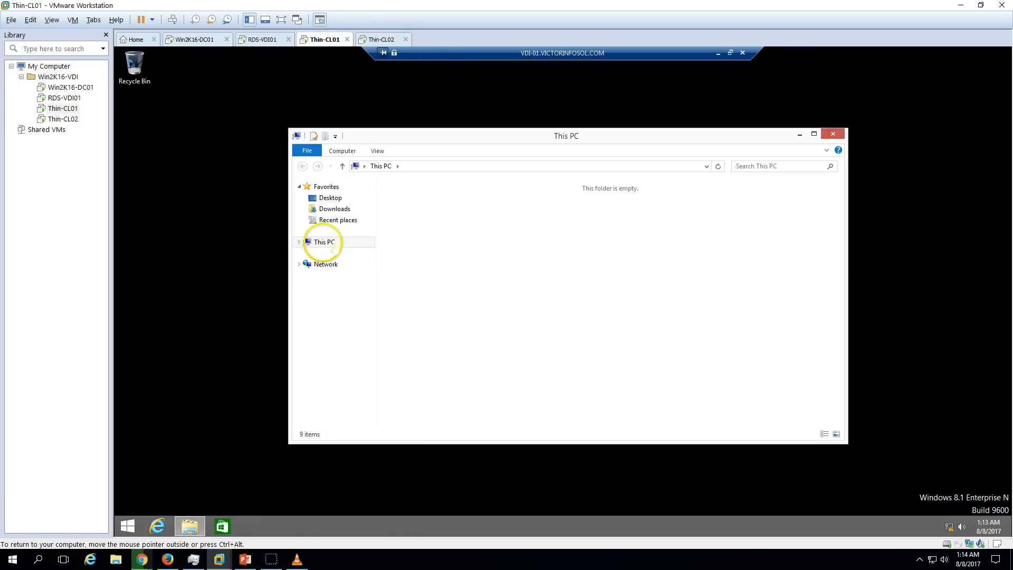
{"action": "right_click", "coordinate": [334, 247]}
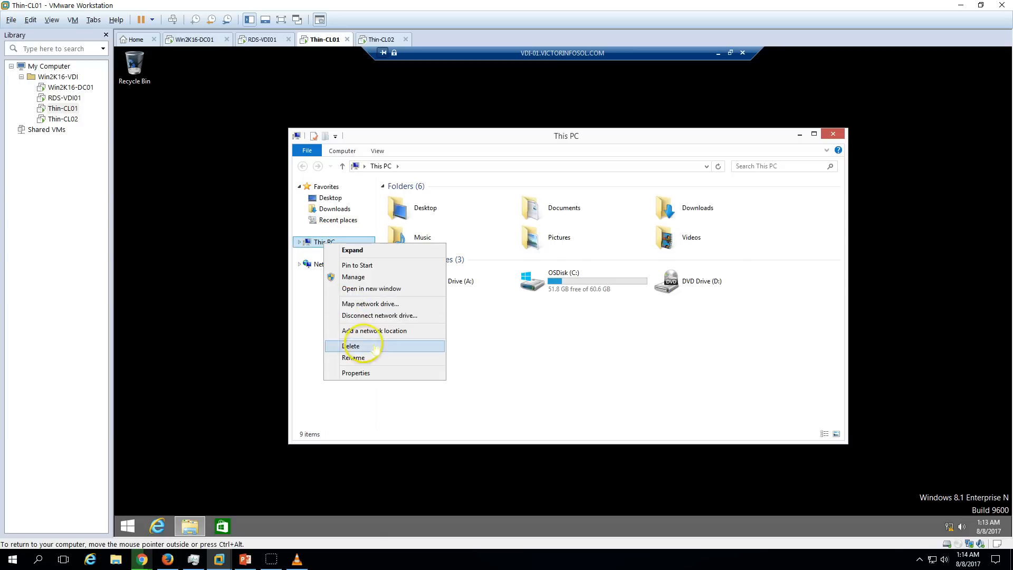
{"action": "left_click", "coordinate": [369, 373]}
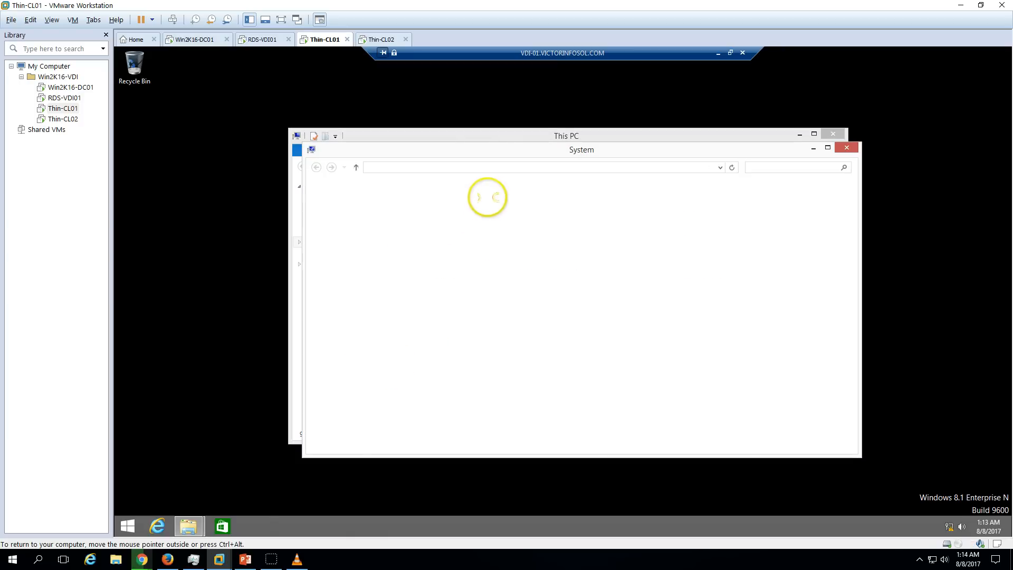
{"action": "left_click", "coordinate": [512, 139]}
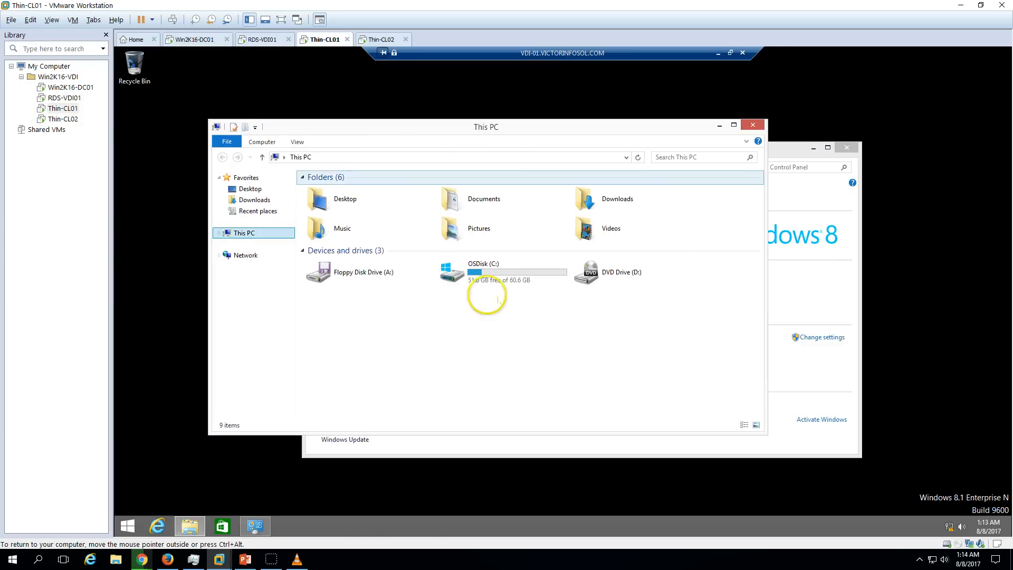
{"action": "left_click", "coordinate": [753, 126]}
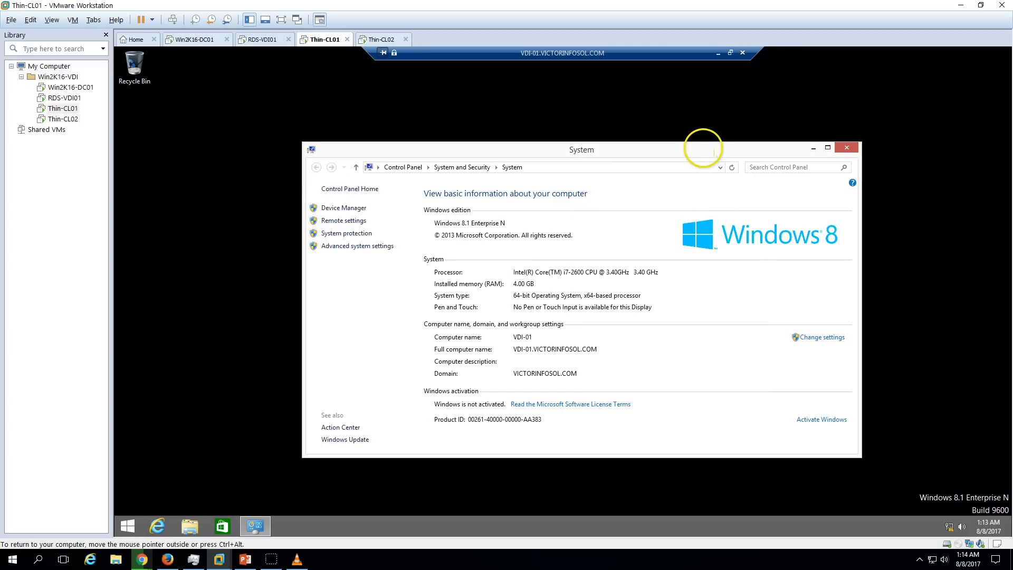
{"action": "left_click", "coordinate": [378, 40]}
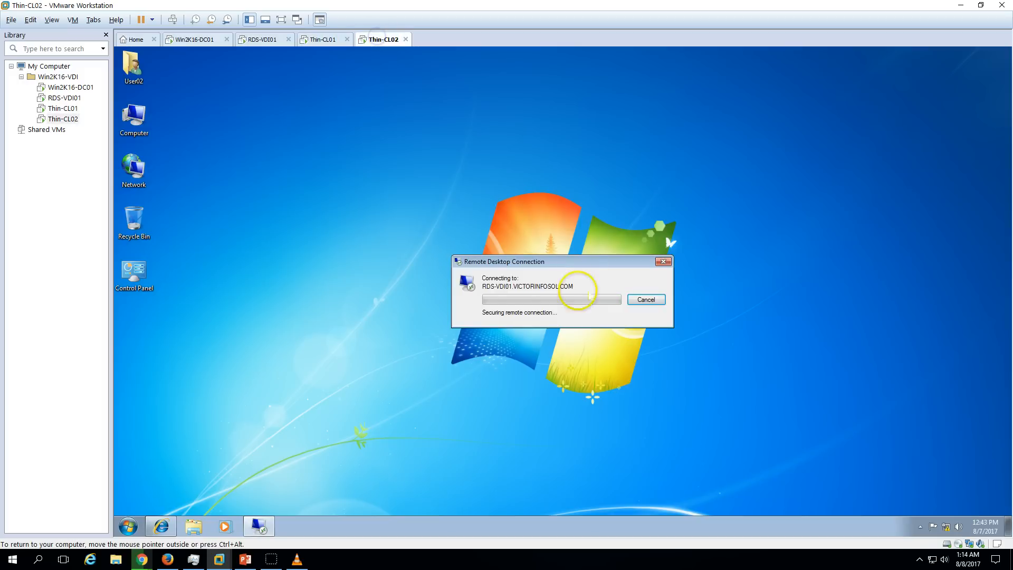
Monitor VDI-02 in Hyper-V Manager on RDS-VDI01 while checking Thin-CL02's connection progress.
{"action": "left_click", "coordinate": [267, 39]}
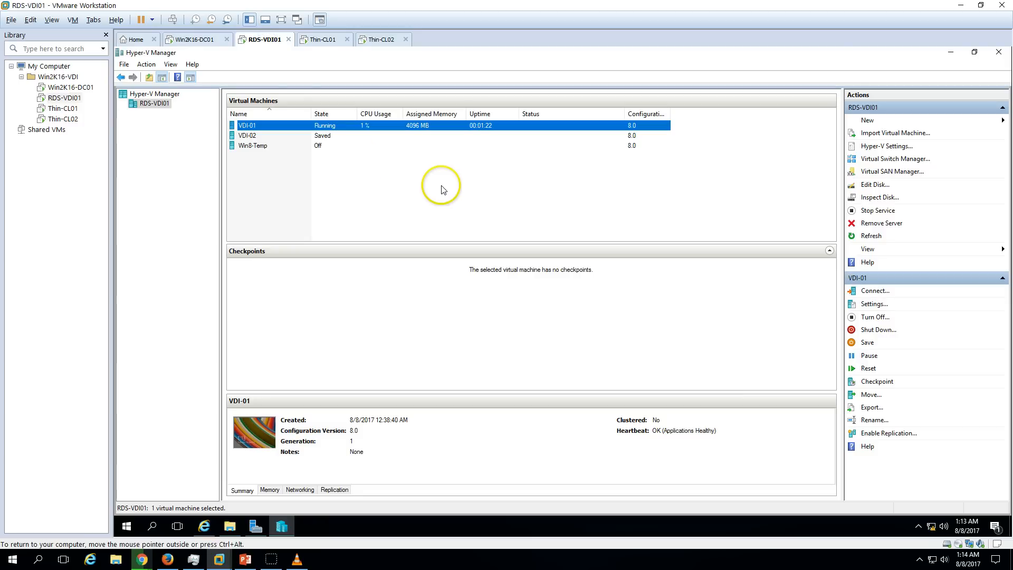
{"action": "left_click_drag", "start_coordinate": [443, 186], "coordinate": [347, 135]}
{"action": "left_click", "coordinate": [396, 209]}
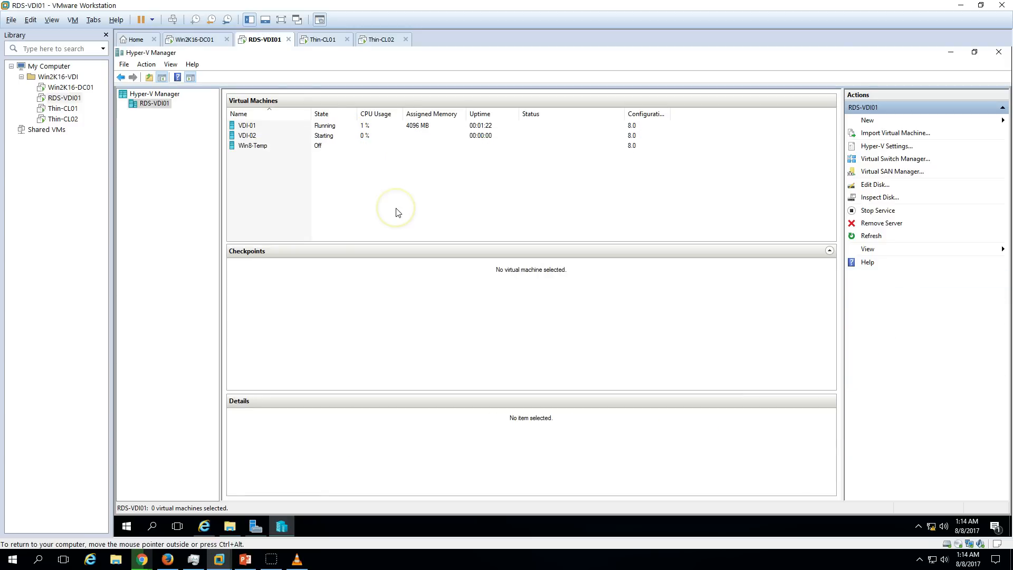
{"action": "left_click", "coordinate": [363, 136]}
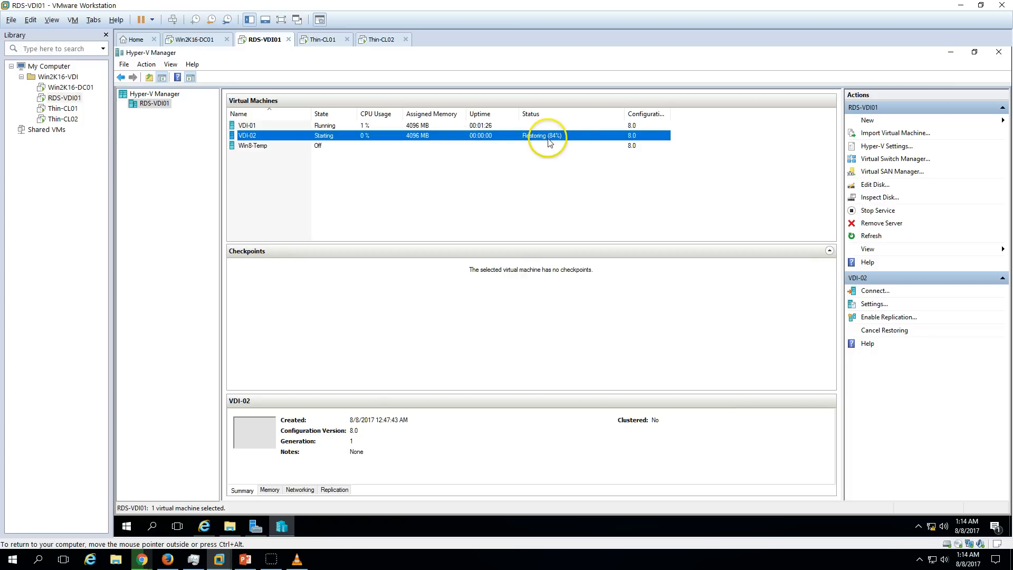
{"action": "left_click", "coordinate": [378, 40]}
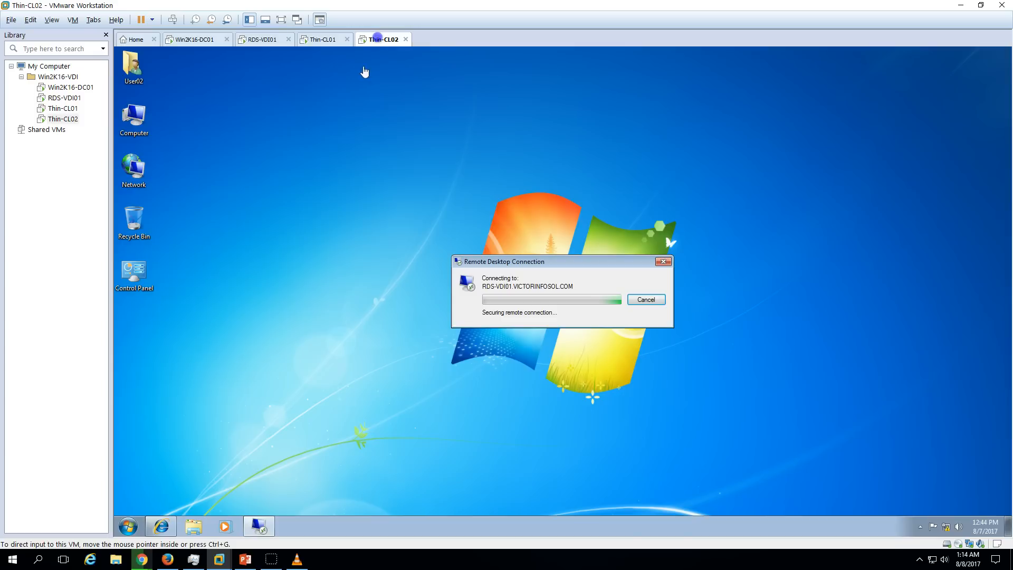
{"action": "left_click", "coordinate": [264, 39]}
{"action": "left_click_drag", "start_coordinate": [344, 171], "coordinate": [280, 185]}
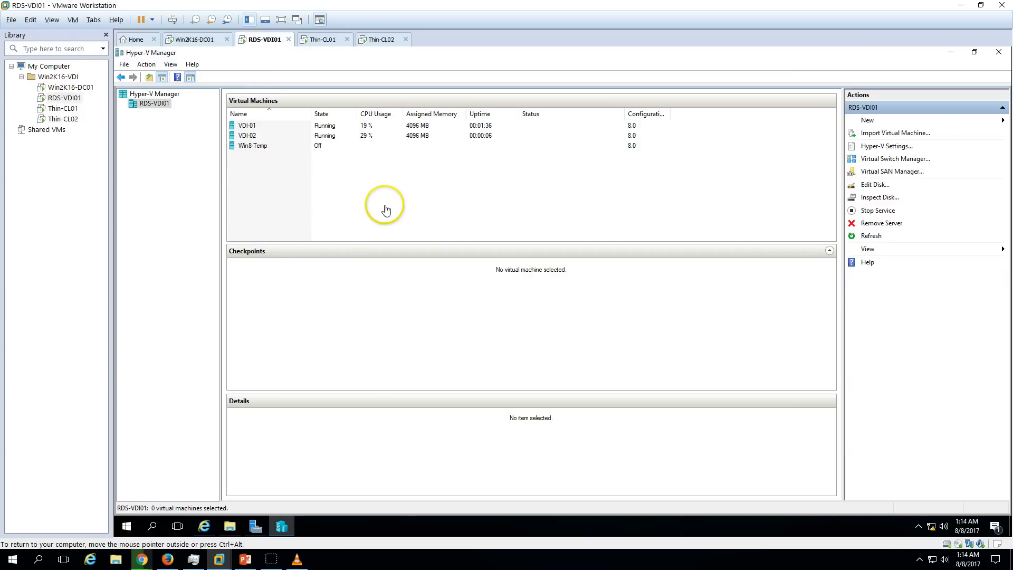
{"action": "left_click", "coordinate": [381, 42]}
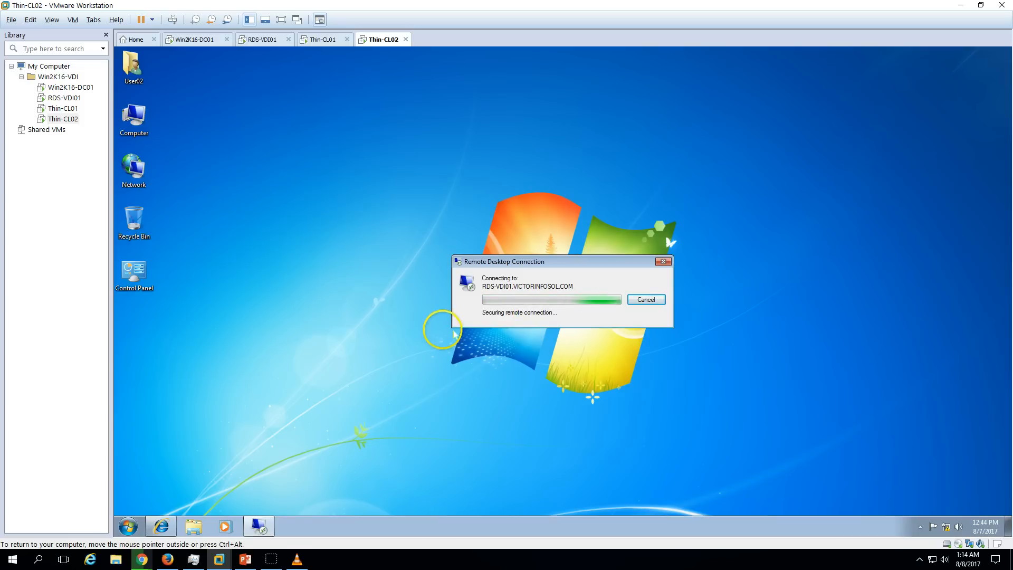
{"action": "left_click", "coordinate": [262, 39]}
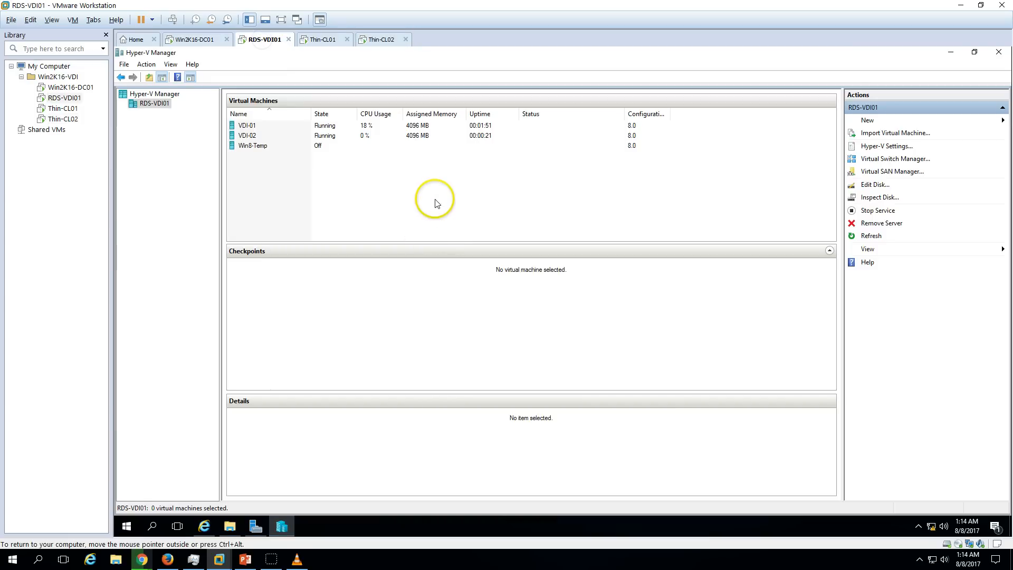
Open the VDI-Demo collection in Server Manager and refresh its virtual desktops list.
{"action": "left_click", "coordinate": [259, 525]}
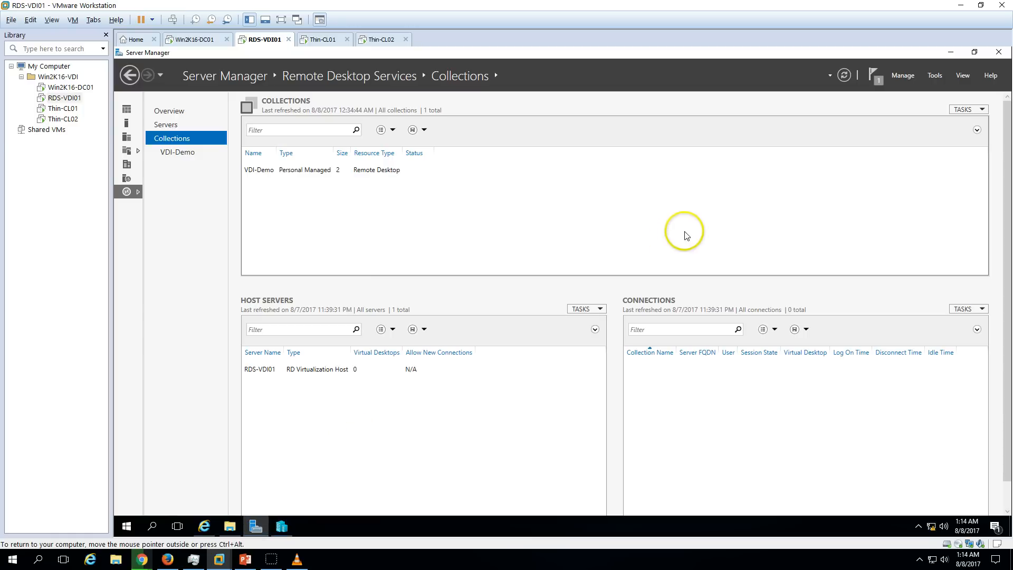
{"action": "left_click", "coordinate": [177, 152]}
{"action": "left_click", "coordinate": [688, 183]}
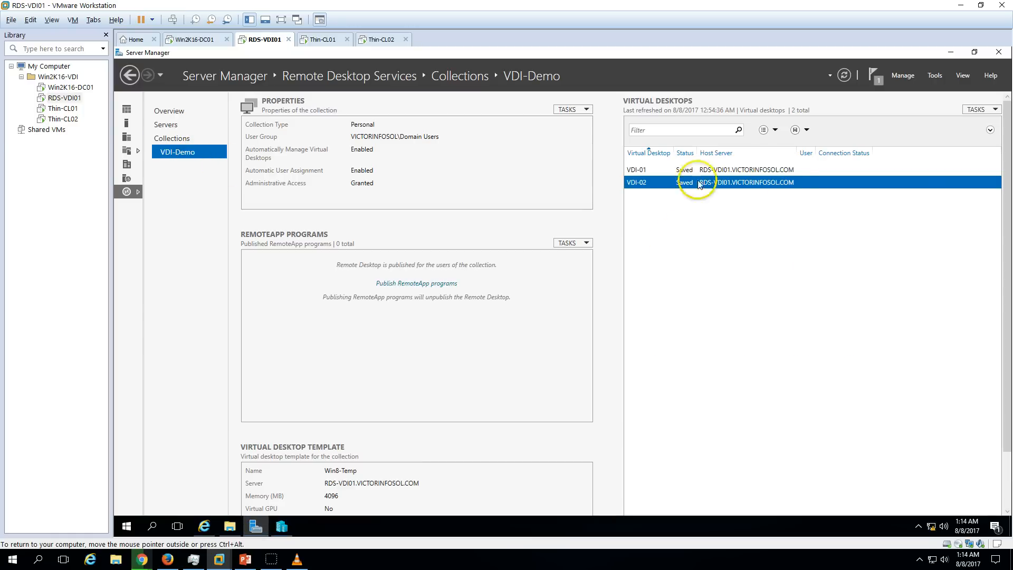
{"action": "left_click", "coordinate": [811, 170]}
{"action": "left_click", "coordinate": [809, 182]}
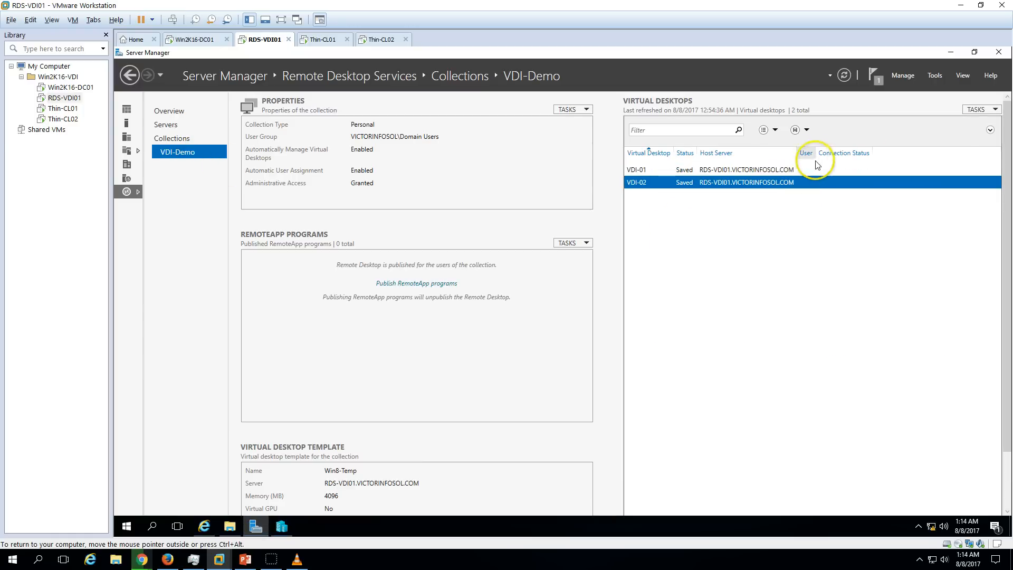
{"action": "left_click", "coordinate": [979, 109]}
{"action": "left_click", "coordinate": [950, 145]}
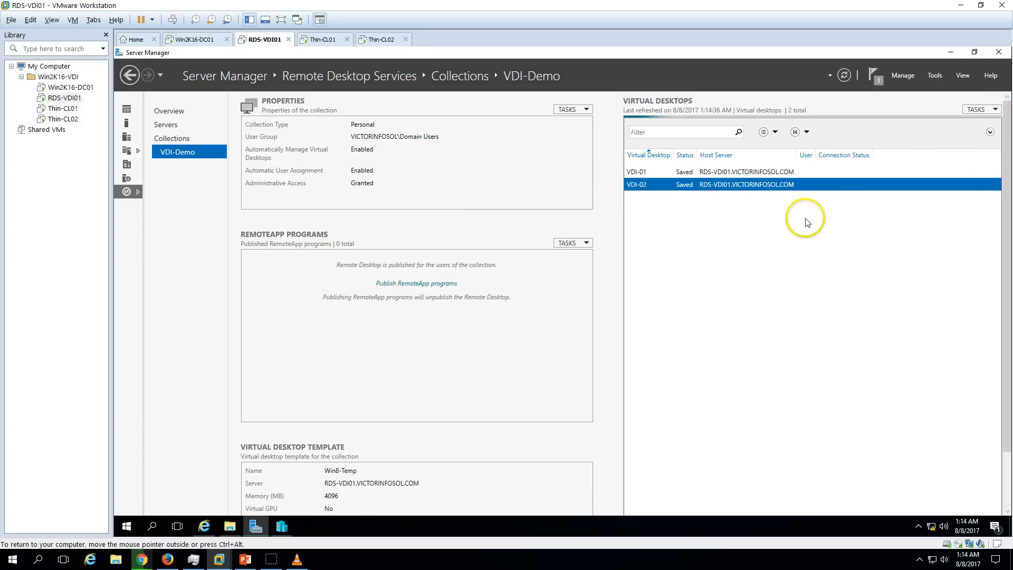
Check VDI-01 and VDI-02 assigned users and status, then refresh again to update connections.
{"action": "left_click", "coordinate": [825, 183]}
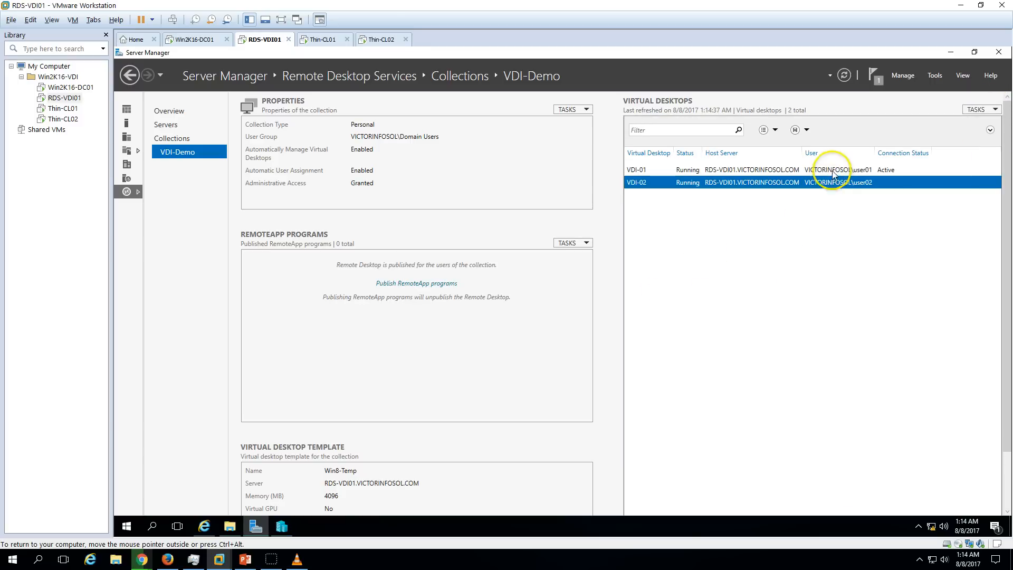
{"action": "left_click", "coordinate": [820, 170]}
{"action": "left_click", "coordinate": [822, 183]}
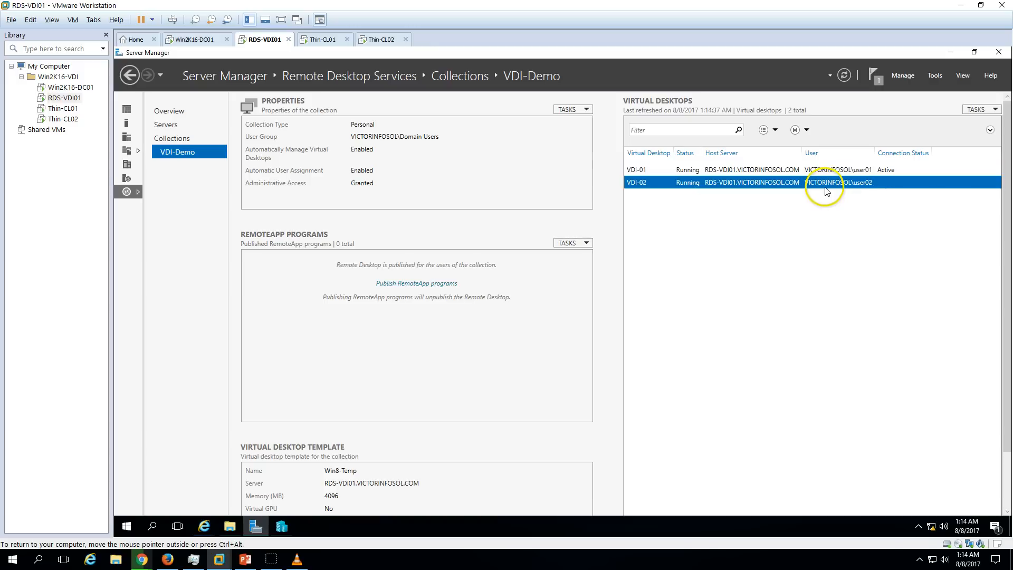
{"action": "left_click", "coordinate": [897, 173]}
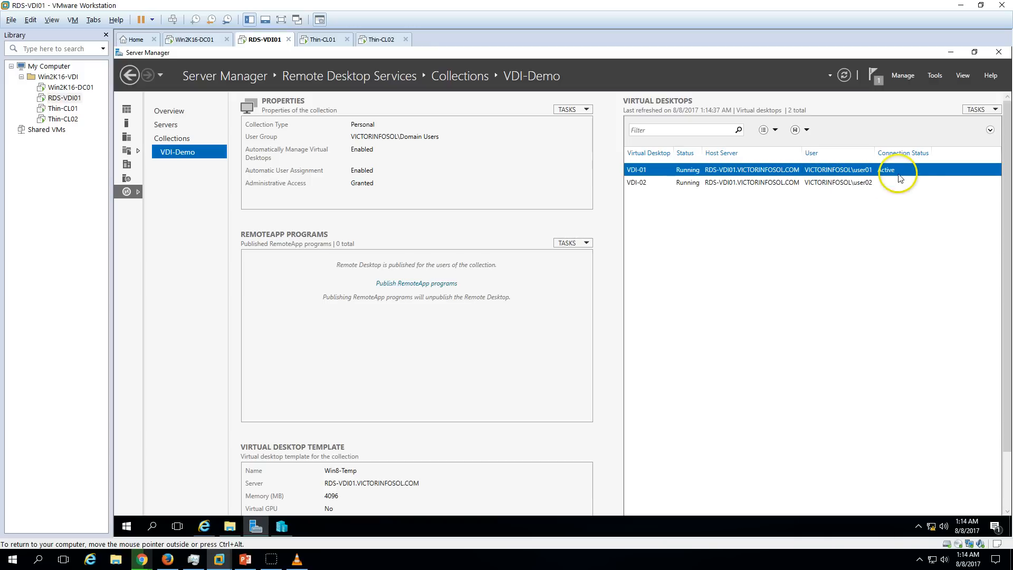
{"action": "left_click", "coordinate": [878, 184]}
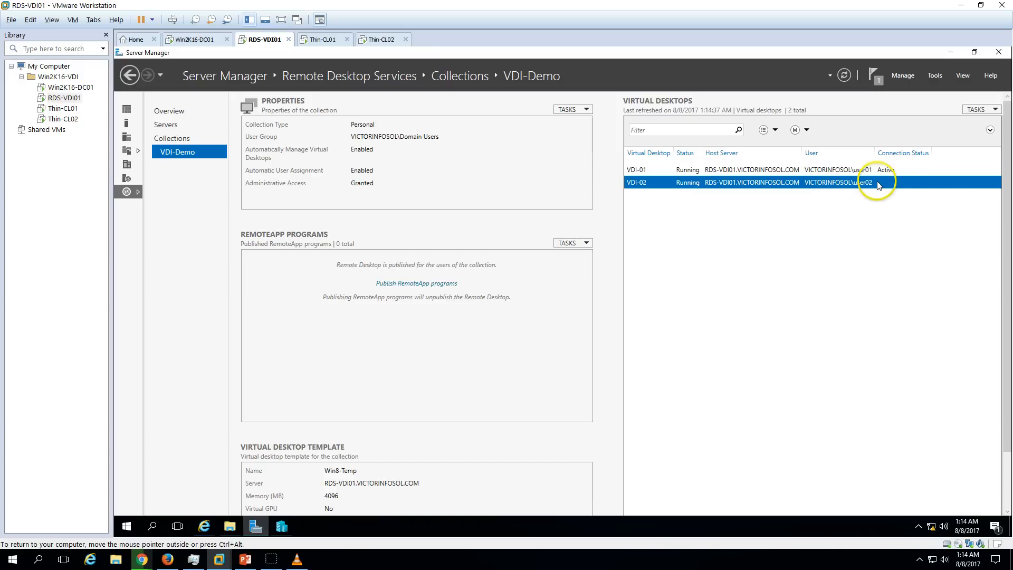
{"action": "left_click", "coordinate": [381, 40]}
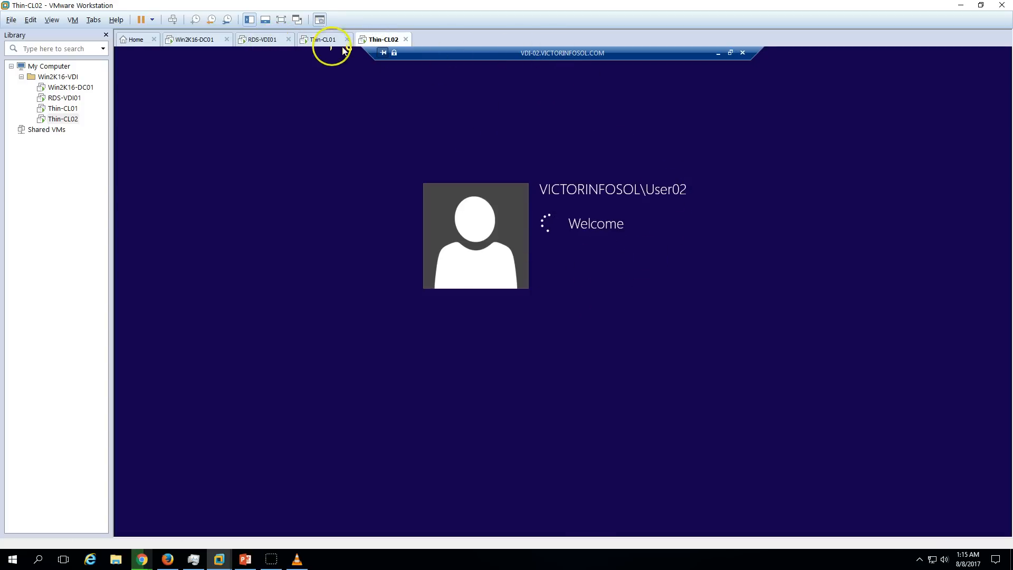
{"action": "left_click", "coordinate": [262, 40]}
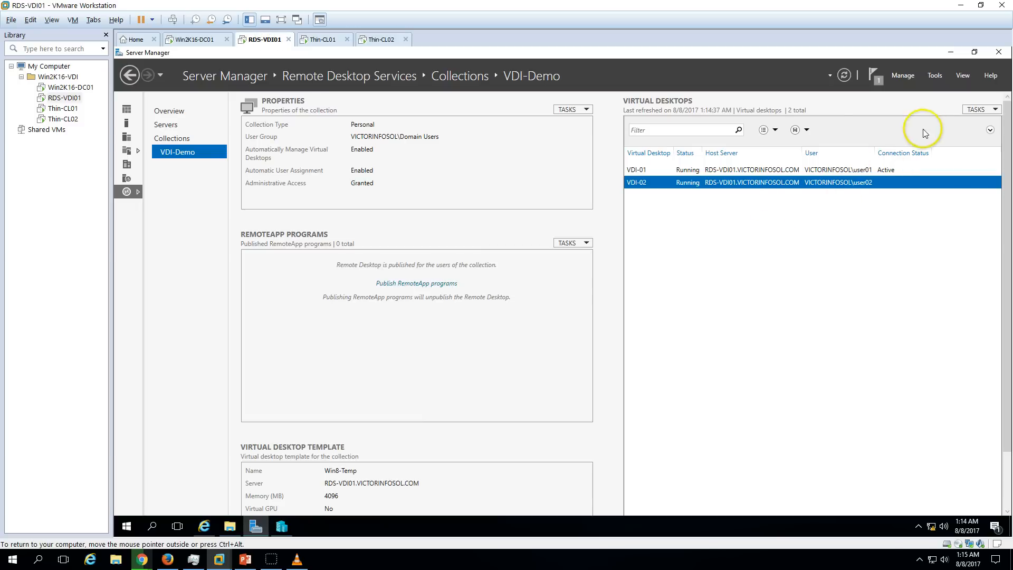
{"action": "left_click", "coordinate": [980, 109]}
{"action": "left_click", "coordinate": [948, 144]}
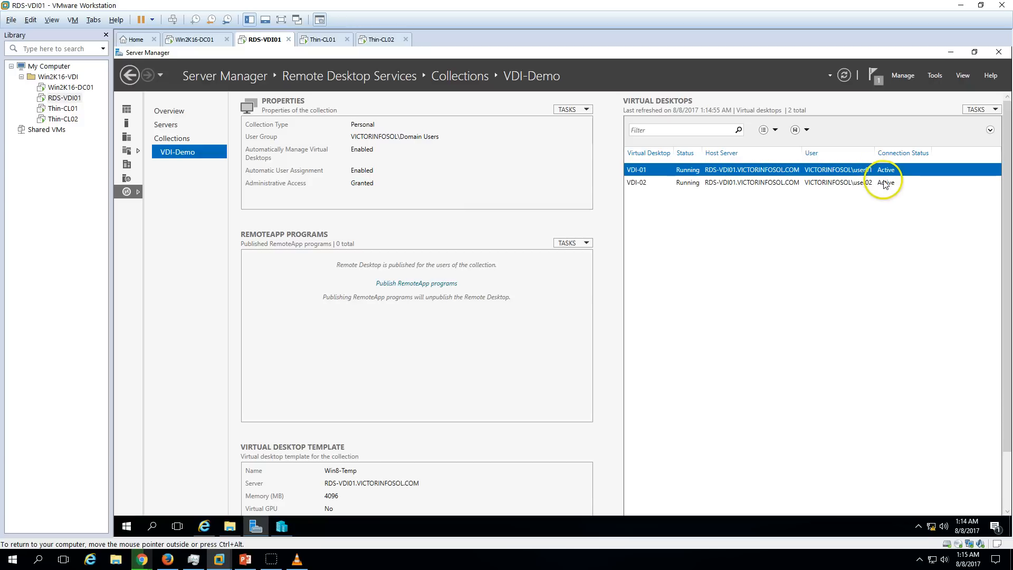
Open This PC's system properties on Thin-CL02 to confirm its session runs on VDI-02.
{"action": "left_click", "coordinate": [321, 41]}
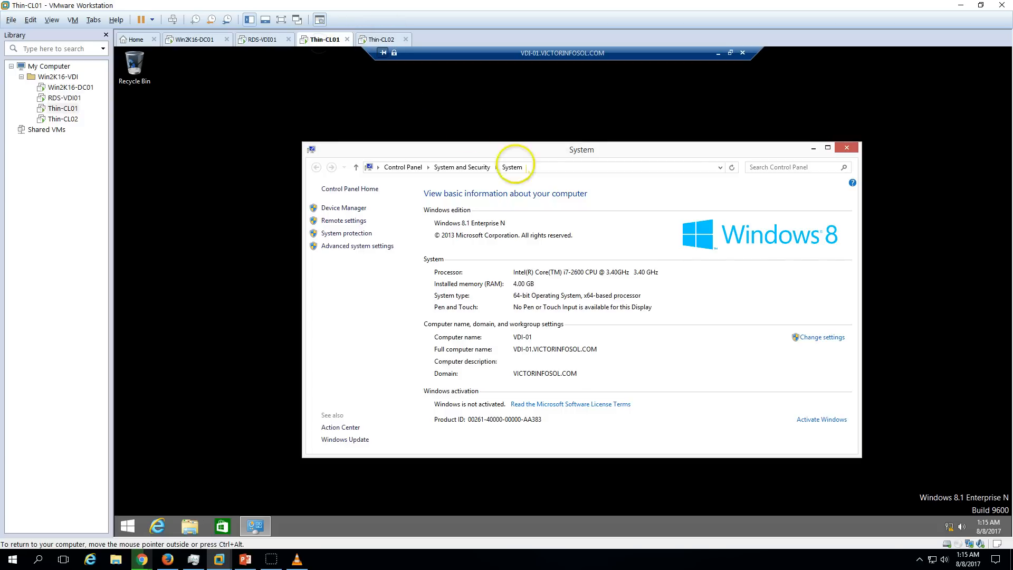
{"action": "left_click", "coordinate": [381, 39]}
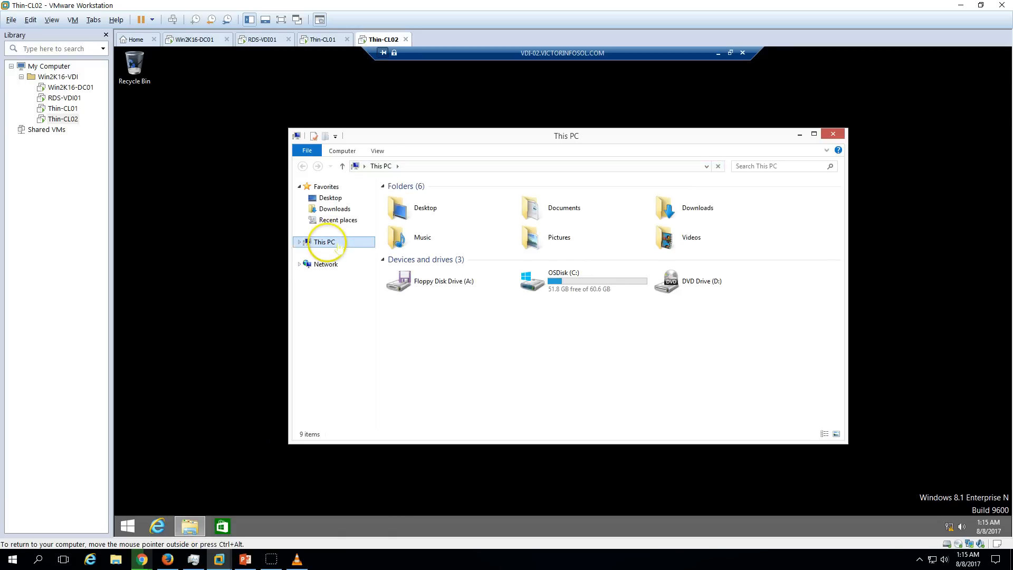
{"action": "right_click", "coordinate": [323, 242]}
{"action": "left_click", "coordinate": [387, 377]}
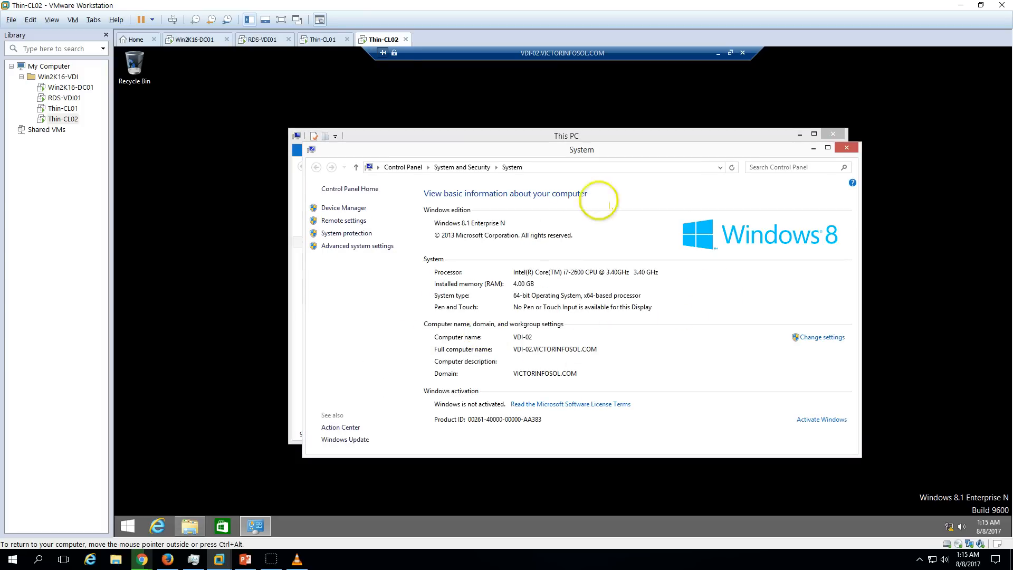
Check both thin clients once more, then bring the PowerPoint slide show forward.
{"action": "left_click", "coordinate": [324, 40]}
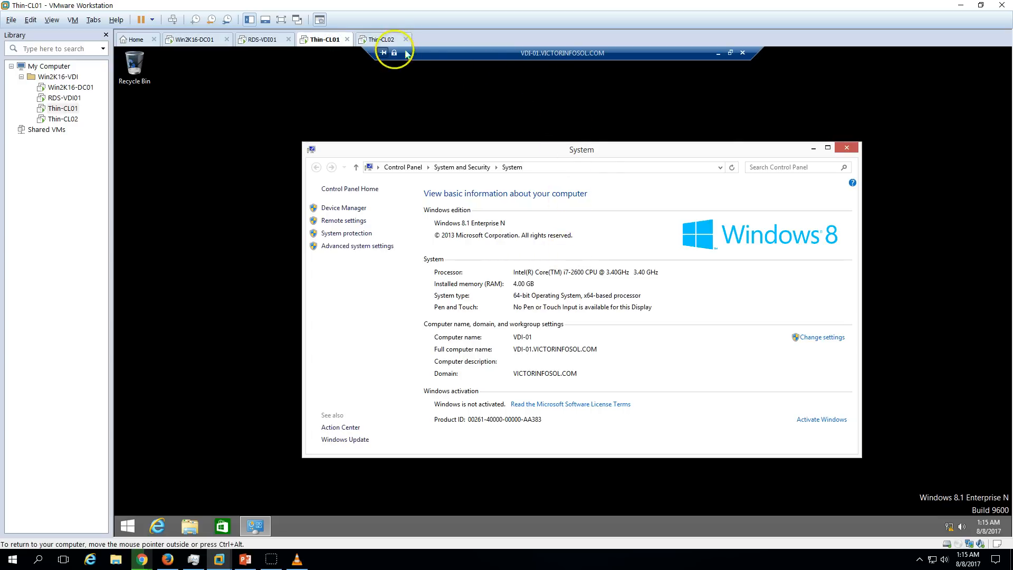
{"action": "left_click", "coordinate": [386, 39]}
{"action": "left_click", "coordinate": [336, 39]}
{"action": "left_click", "coordinate": [274, 41]}
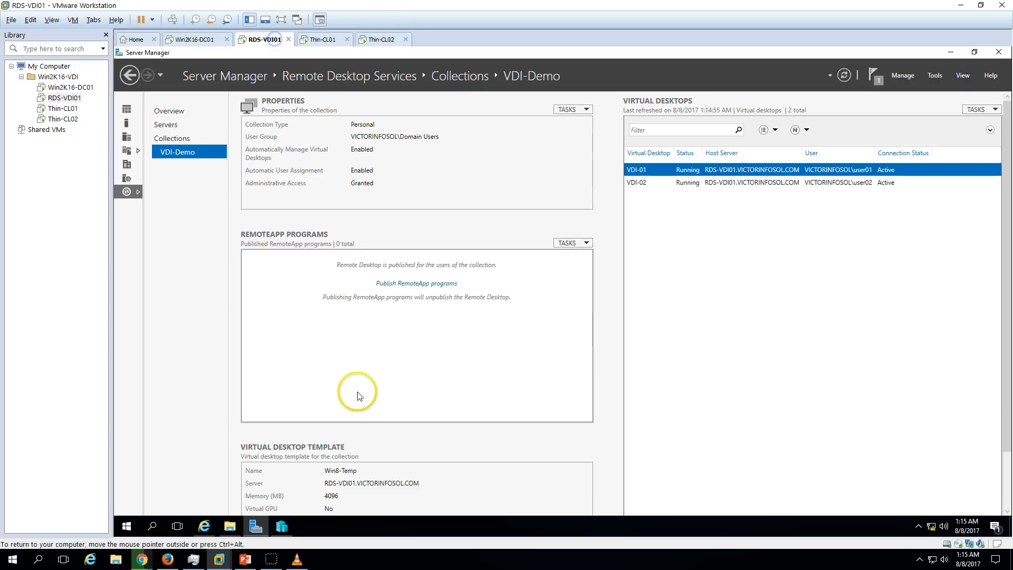
{"action": "left_click", "coordinate": [246, 559]}
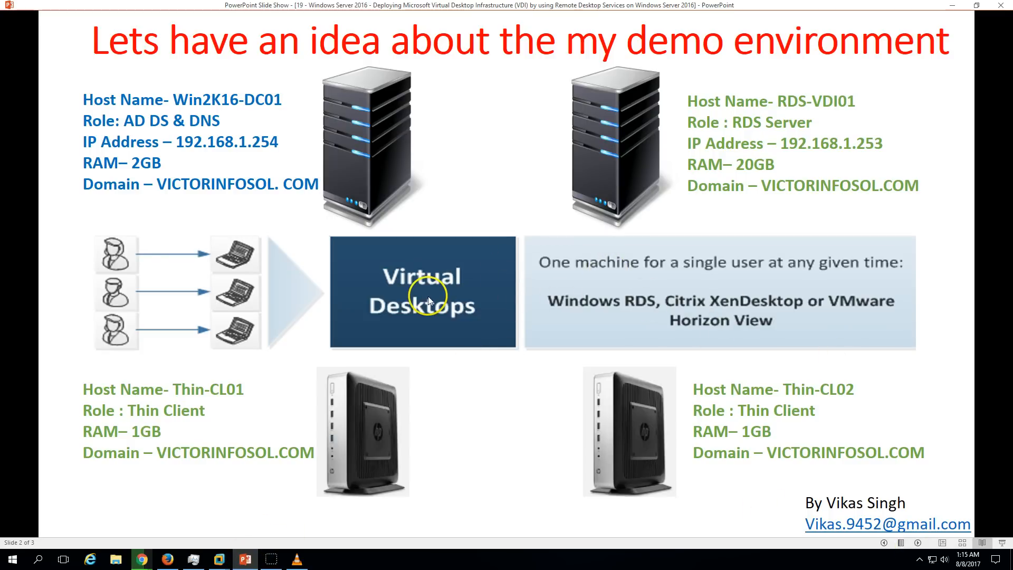
Step back to the title slide, then advance past the demo-environment slide to the thank-you slide.
{"action": "left_click", "coordinate": [884, 542]}
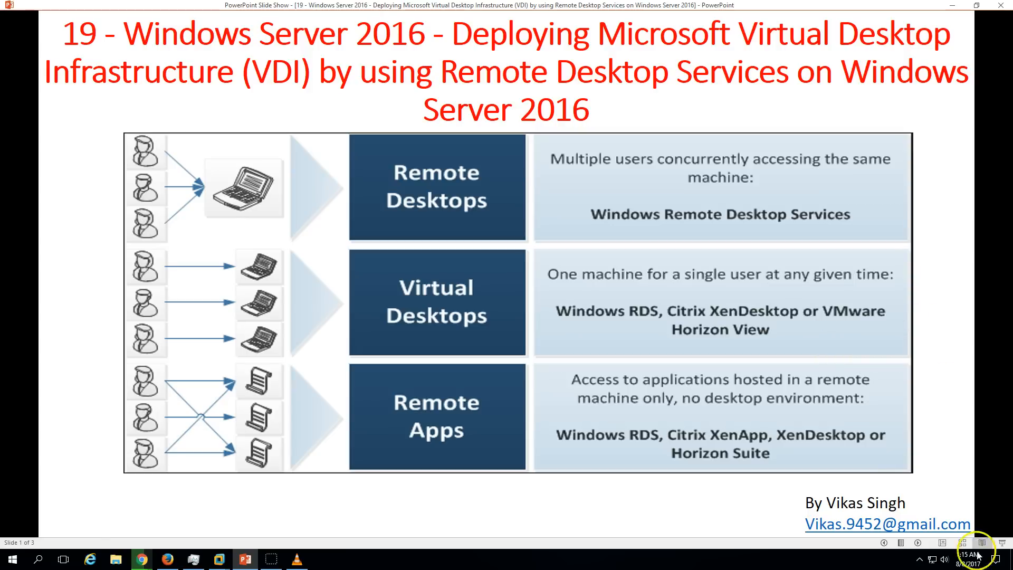
{"action": "left_click", "coordinate": [917, 542]}
{"action": "left_click", "coordinate": [742, 326]}
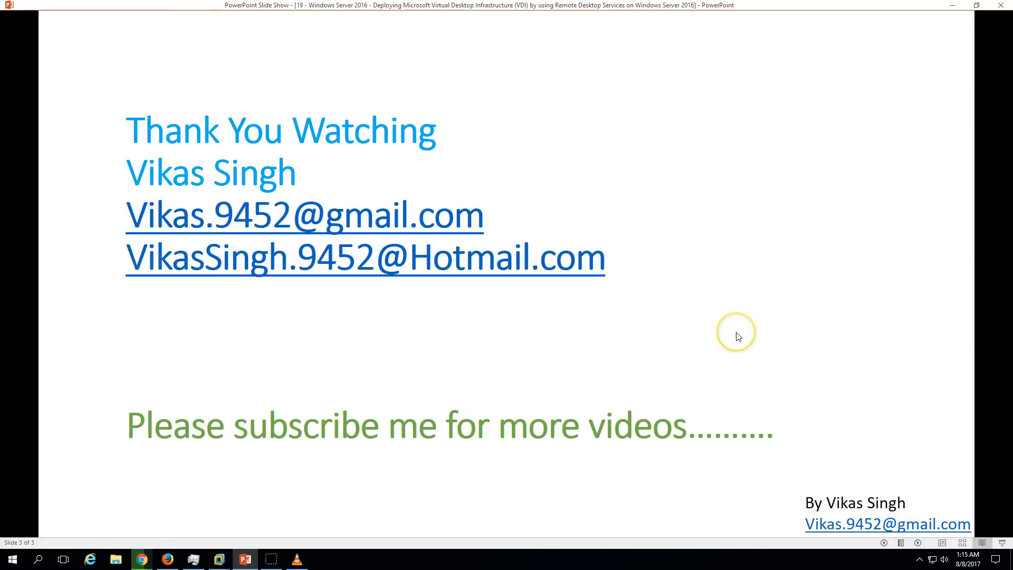